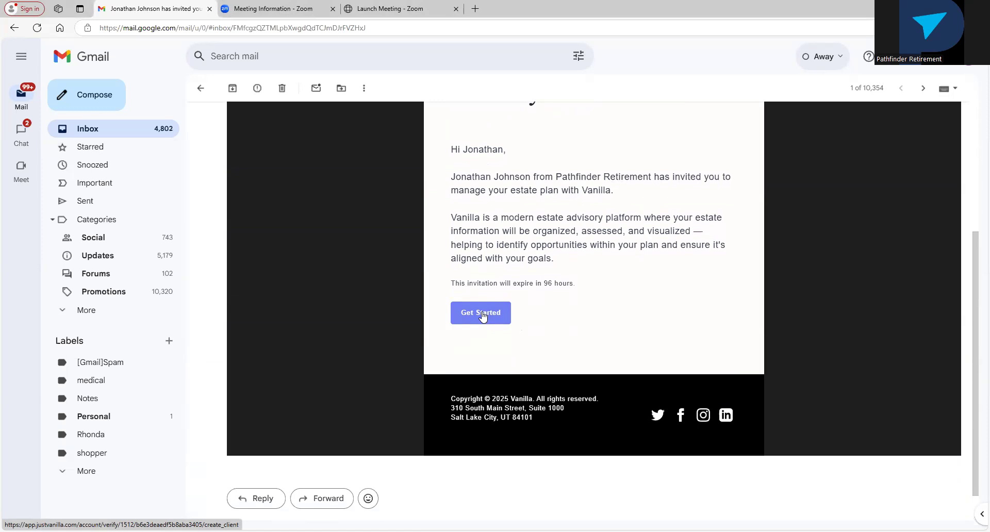
# Start the Vanilla account setup from the invitation email, and open the verification code email in the Gmail inbox.
pyautogui.click(480, 314)
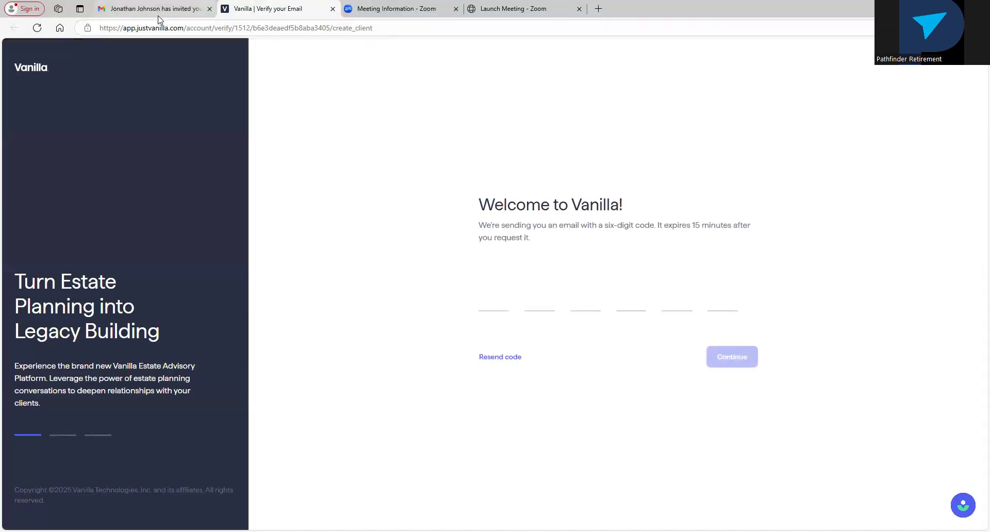
pyautogui.click(156, 10)
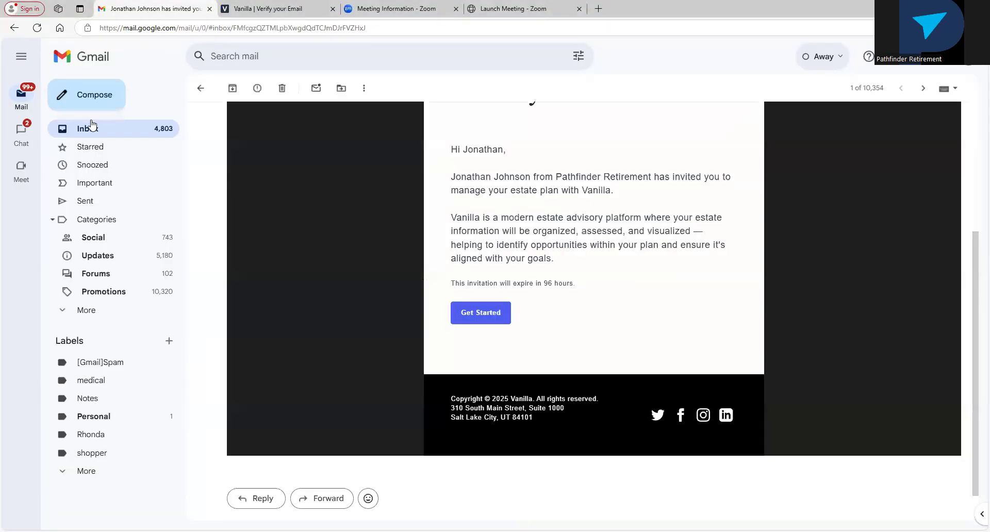
pyautogui.click(163, 126)
pyautogui.click(448, 146)
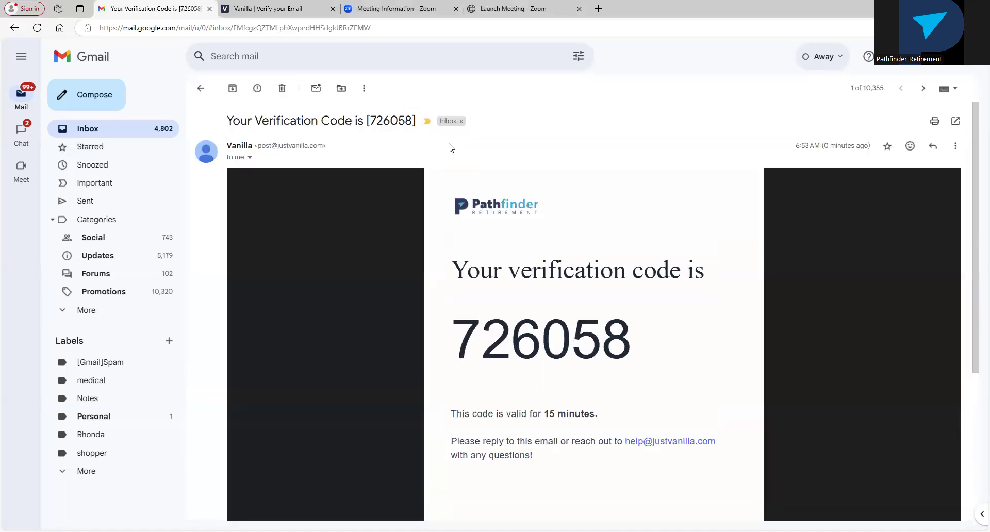
# Switch to the Vanilla verification page, enter the emailed six-digit verification code and continue.
pyautogui.click(266, 9)
pyautogui.click(488, 293)
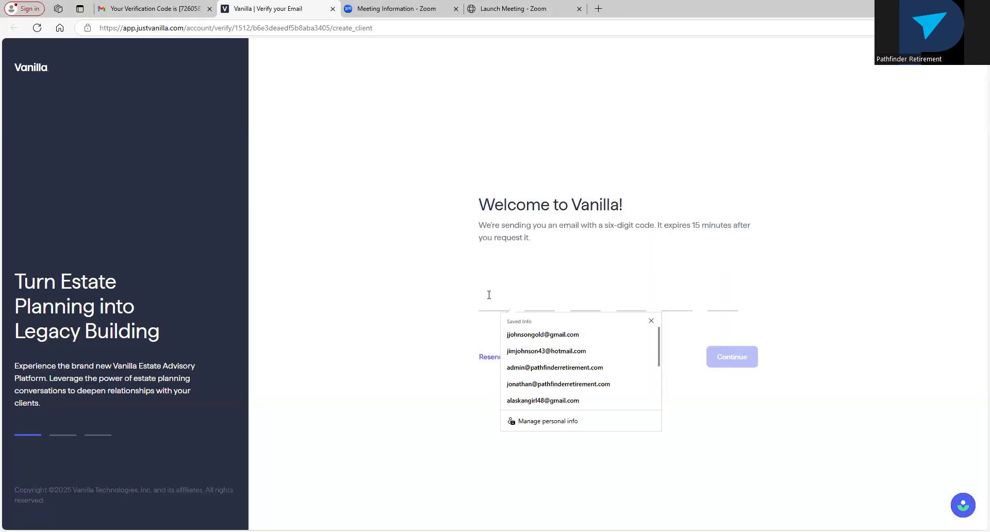
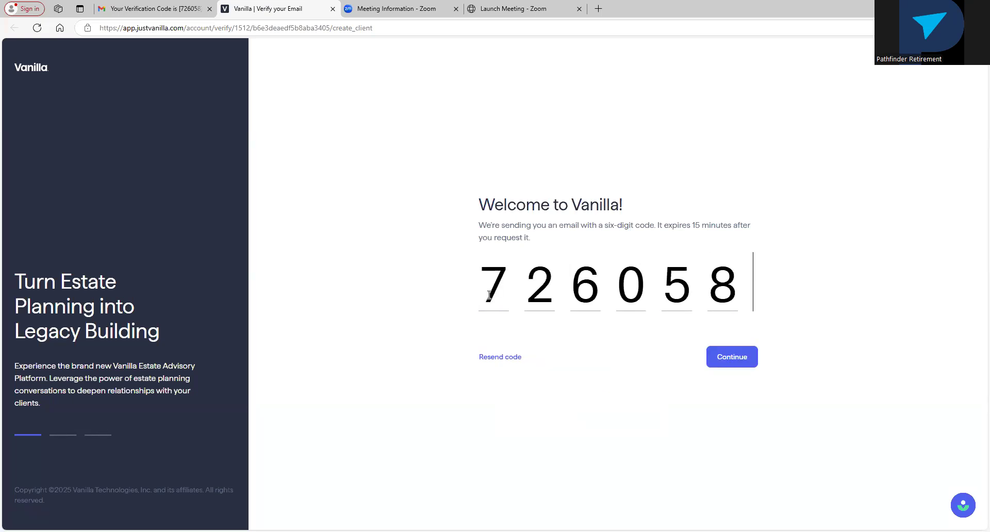
pyautogui.click(732, 357)
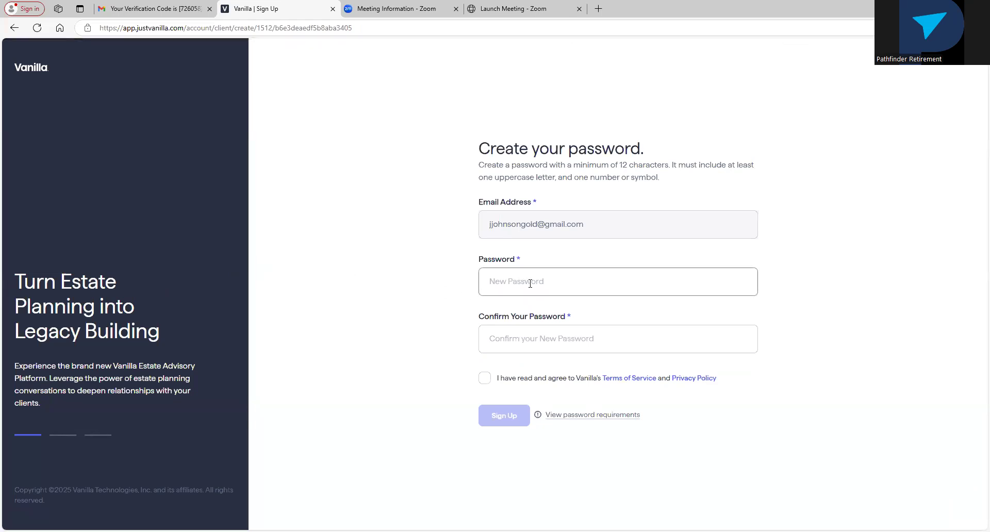
# Enter and confirm the new account password, agree to the Terms of Service and Privacy Policy, and sign up.
pyautogui.click(519, 271)
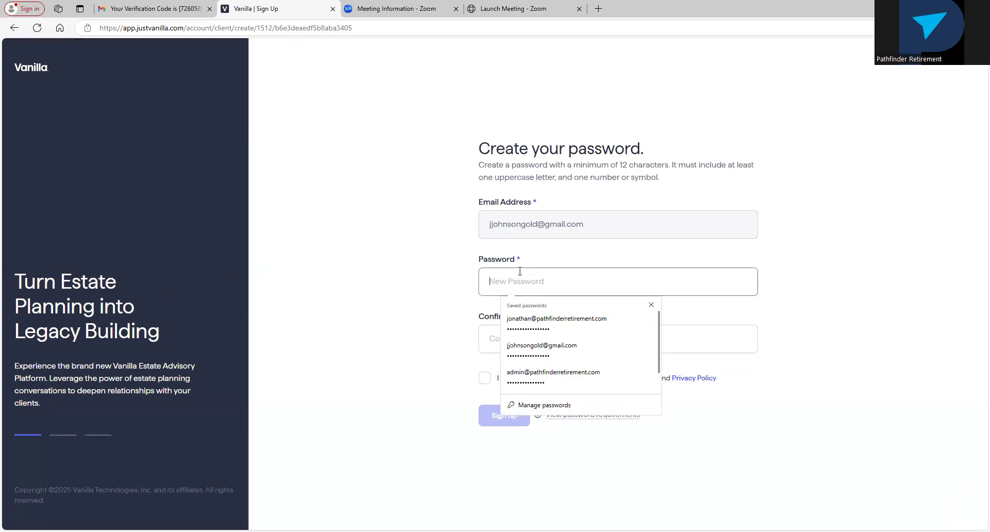
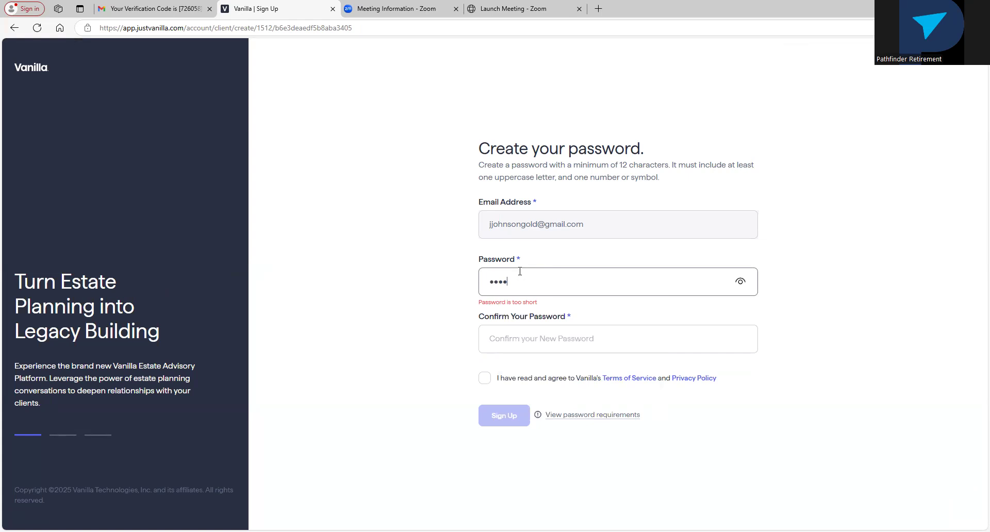
pyautogui.press('Tab')
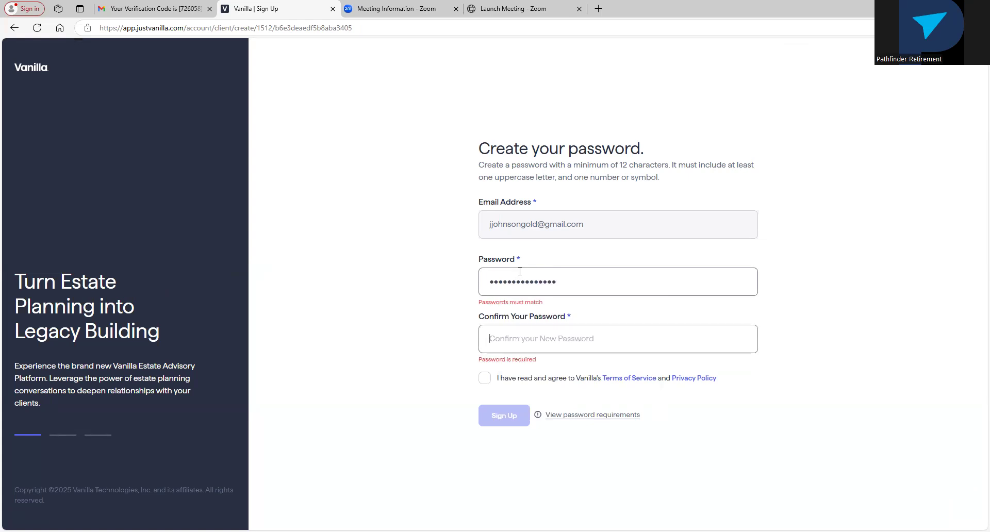
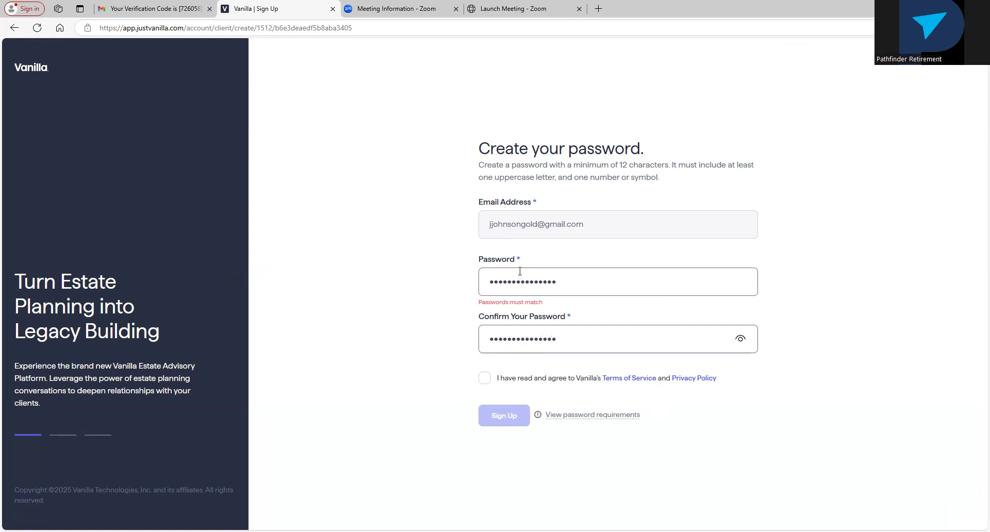
pyautogui.click(484, 378)
pyautogui.click(501, 420)
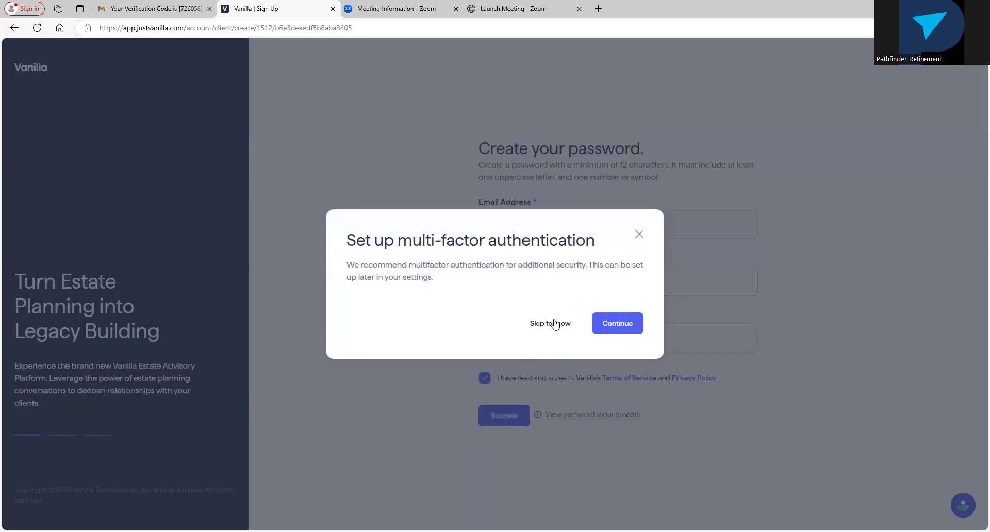
# Skip multi-factor authentication setup for now and allow the advisor access to the Document Builder profile.
pyautogui.click(537, 324)
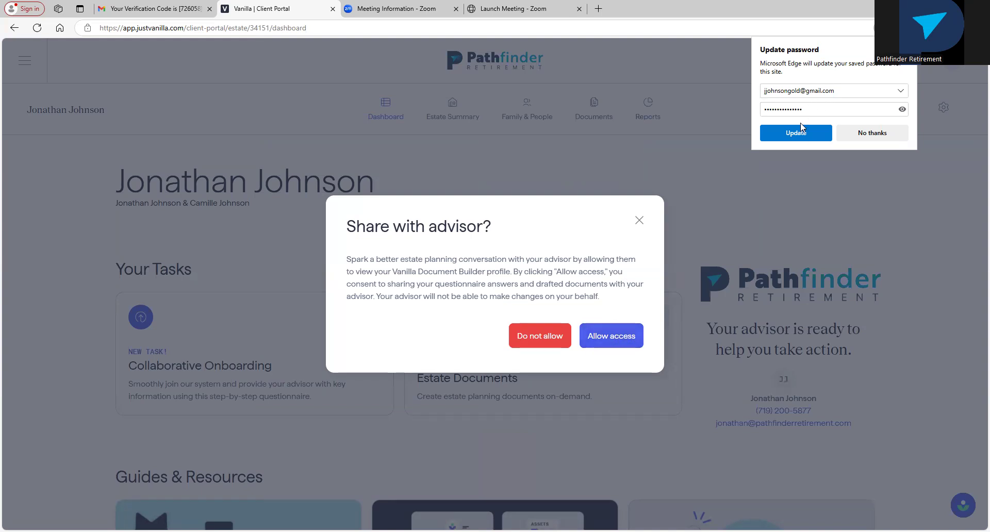
pyautogui.click(616, 333)
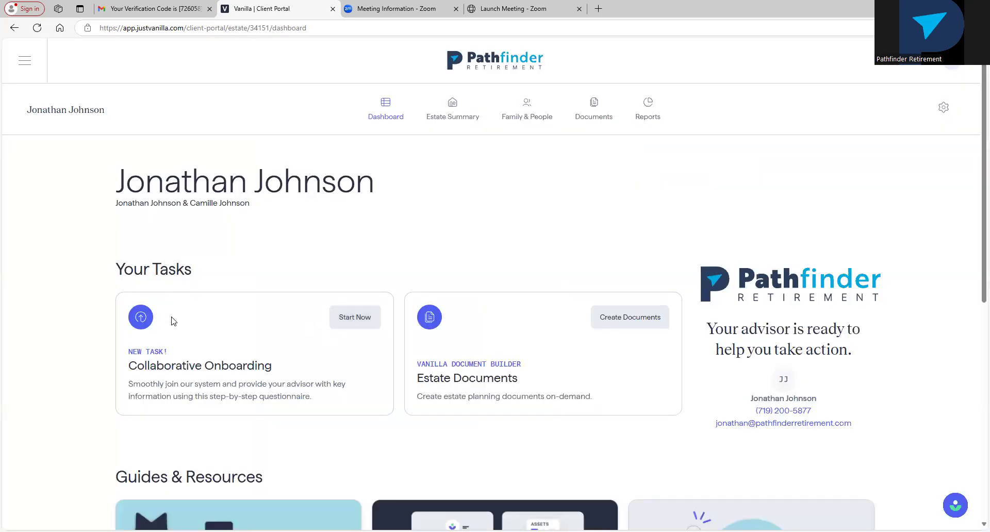
# Start the Collaborative Onboarding task and begin the questionnaire's Family section.
pyautogui.click(360, 320)
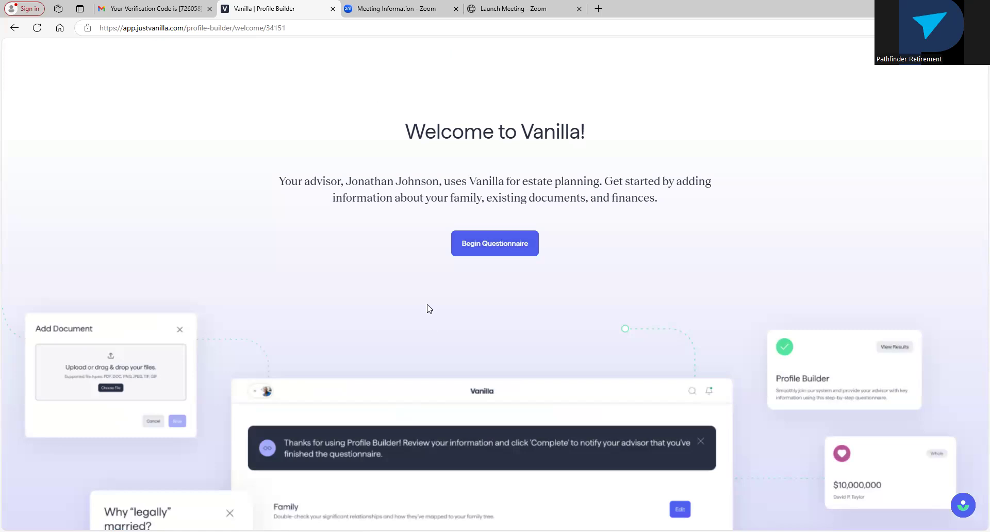
pyautogui.click(493, 244)
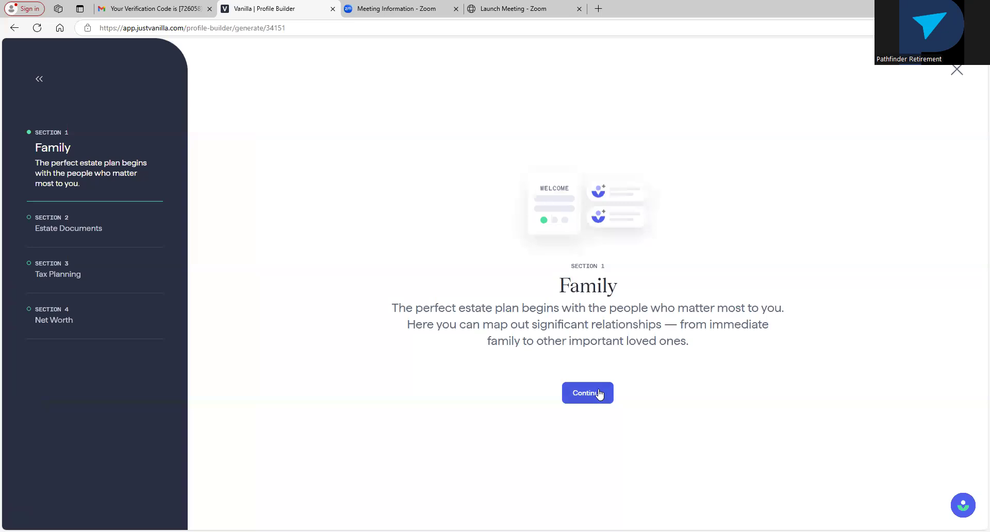
pyautogui.click(592, 394)
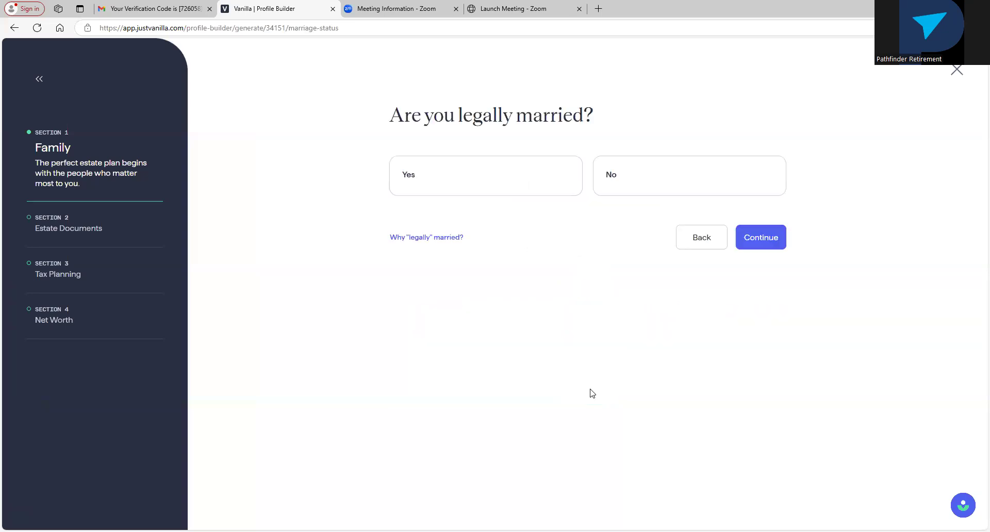
# Answer Yes to being legally married and continue to the form for information about loved ones.
pyautogui.click(478, 184)
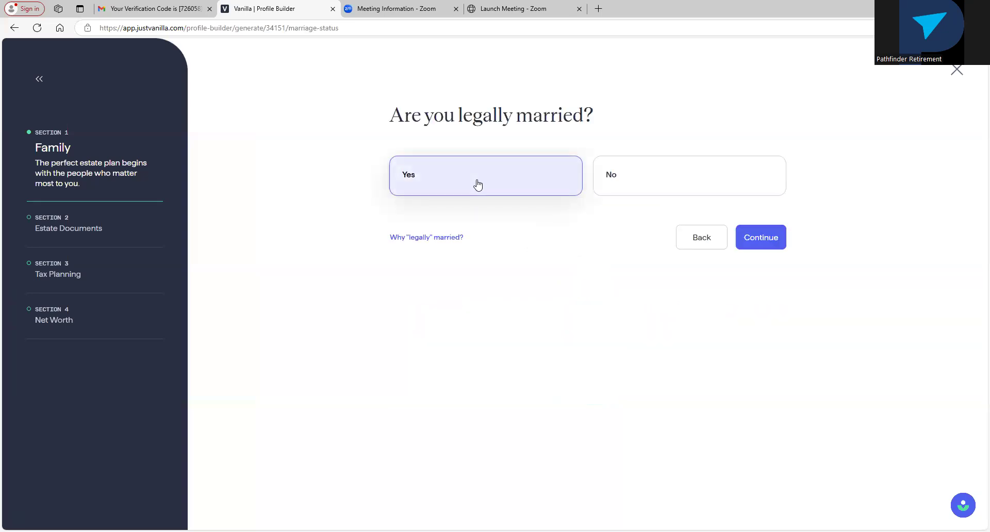
pyautogui.click(767, 236)
pyautogui.click(524, 182)
pyautogui.click(759, 237)
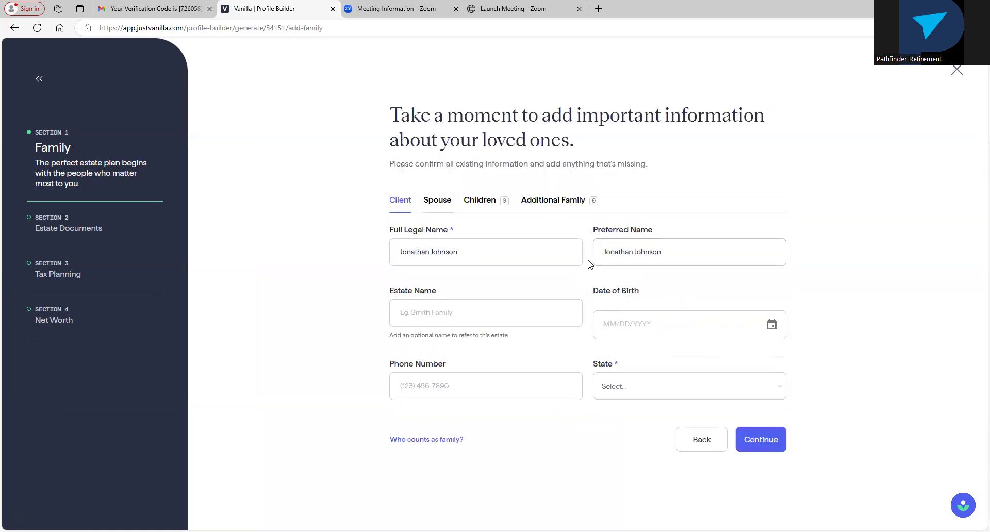
# Fill in the client's date of birth and phone number, set the state to Colorado, and continue to the spouse details.
pyautogui.click(645, 321)
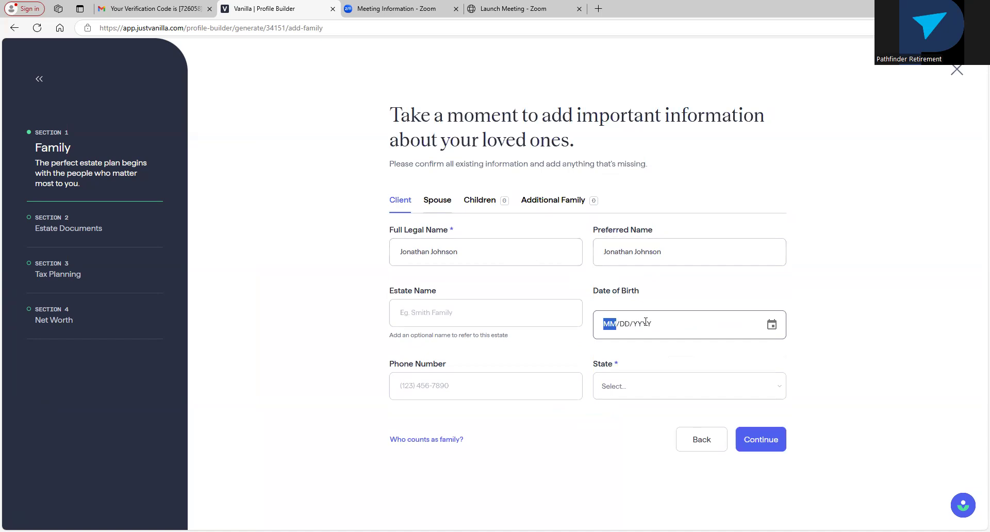
pyautogui.write('06291971')
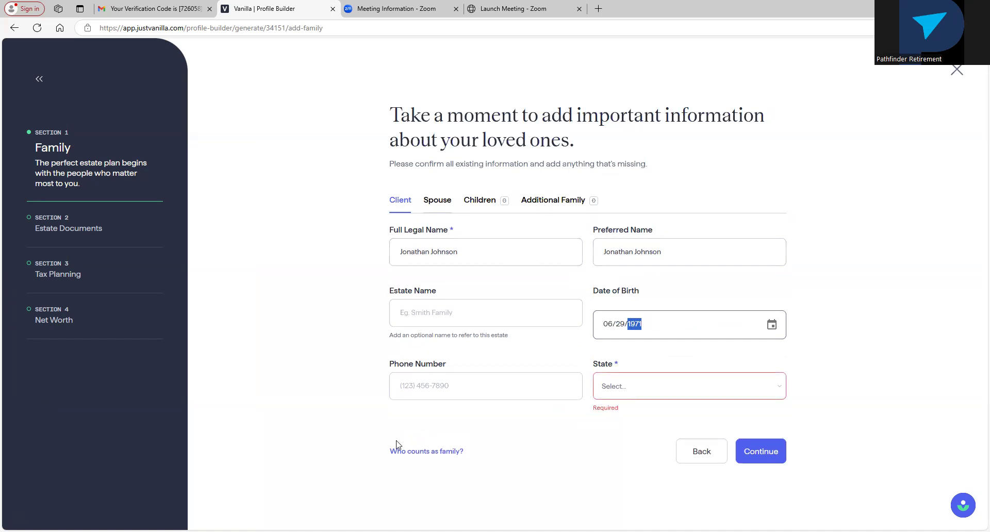
pyautogui.click(423, 393)
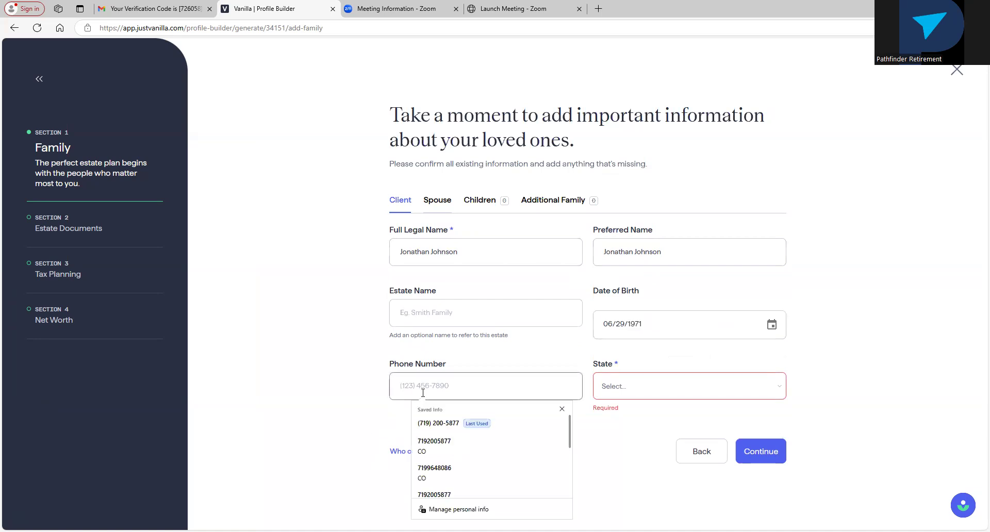
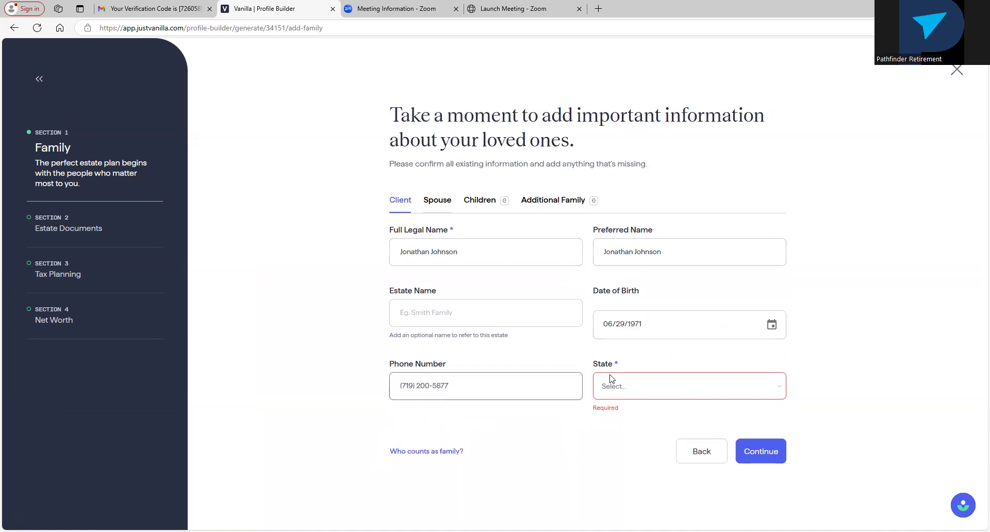
pyautogui.click(611, 382)
pyautogui.scroll(-3, 619, 442)
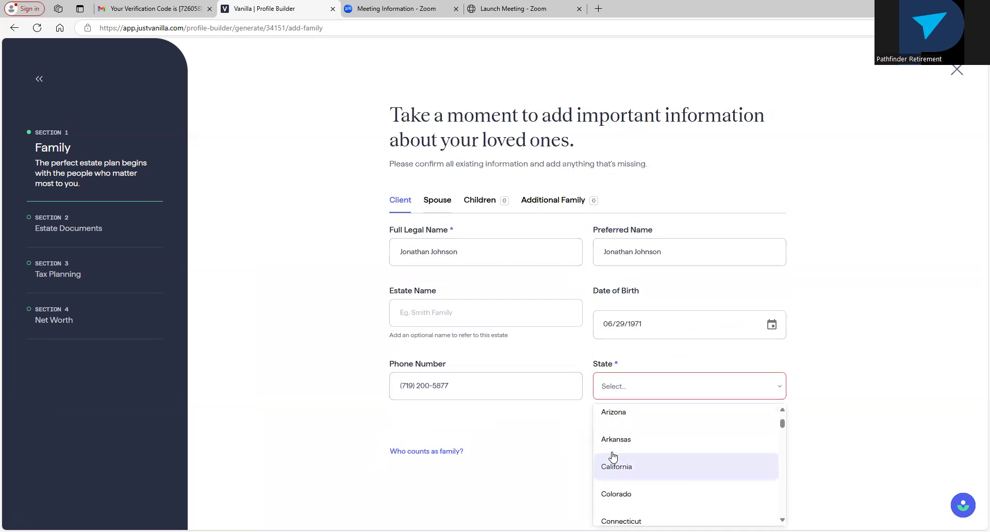
pyautogui.click(639, 456)
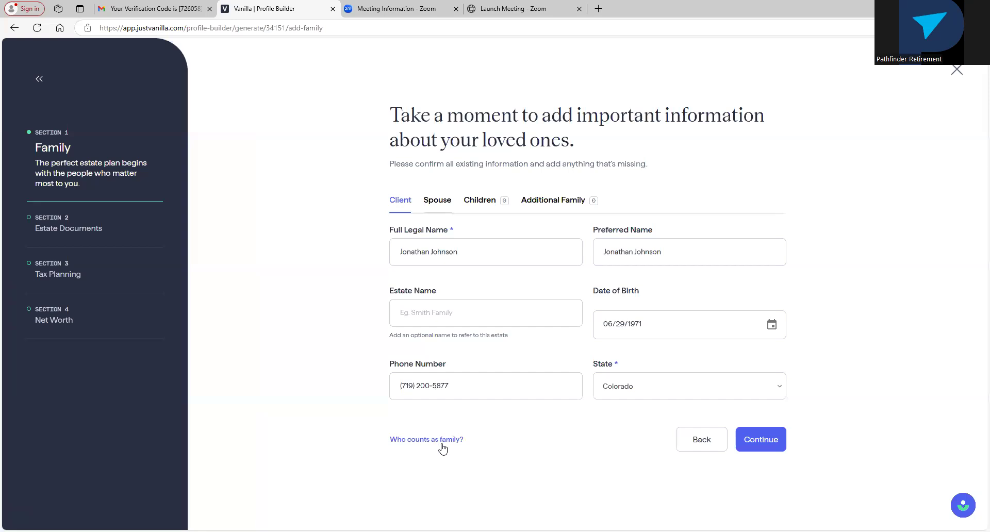
pyautogui.click(770, 441)
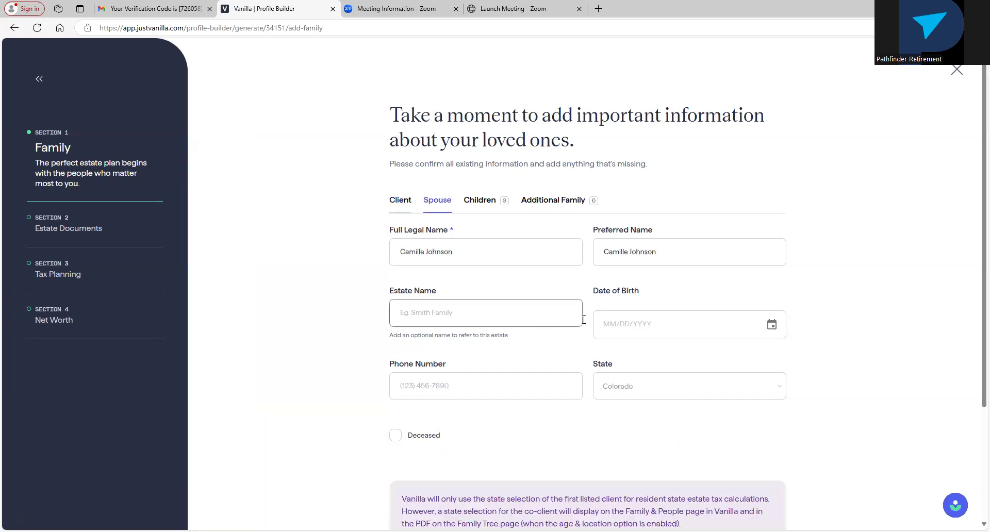
# Fill in the spouse's date of birth and phone number, and continue to the Children section.
pyautogui.click(637, 325)
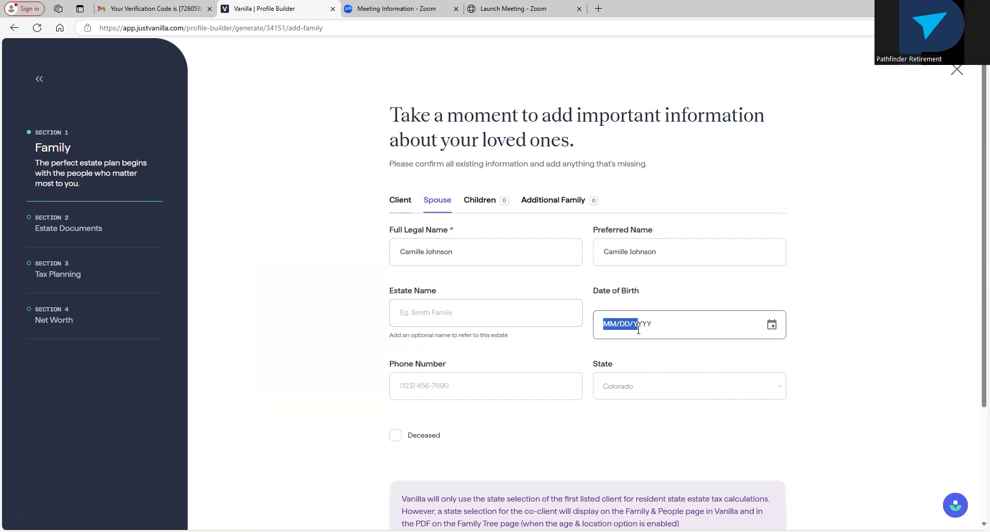
pyautogui.write('10/28/1979')
pyautogui.click(474, 392)
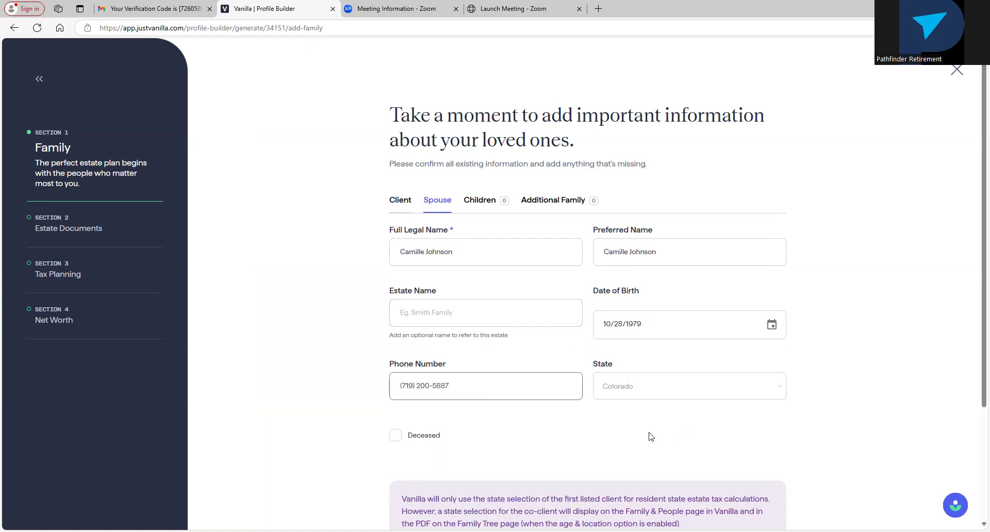
pyautogui.scroll(-3, 450, 467)
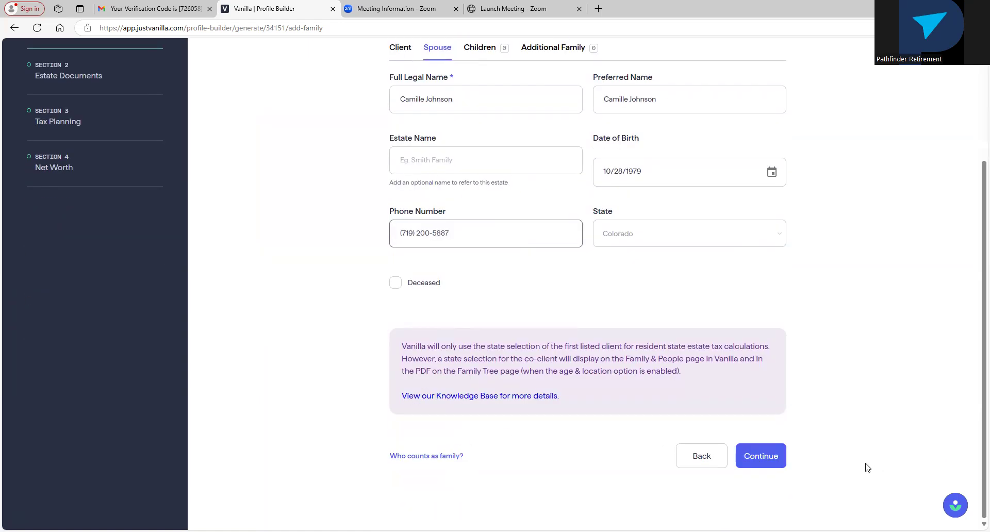
pyautogui.click(761, 456)
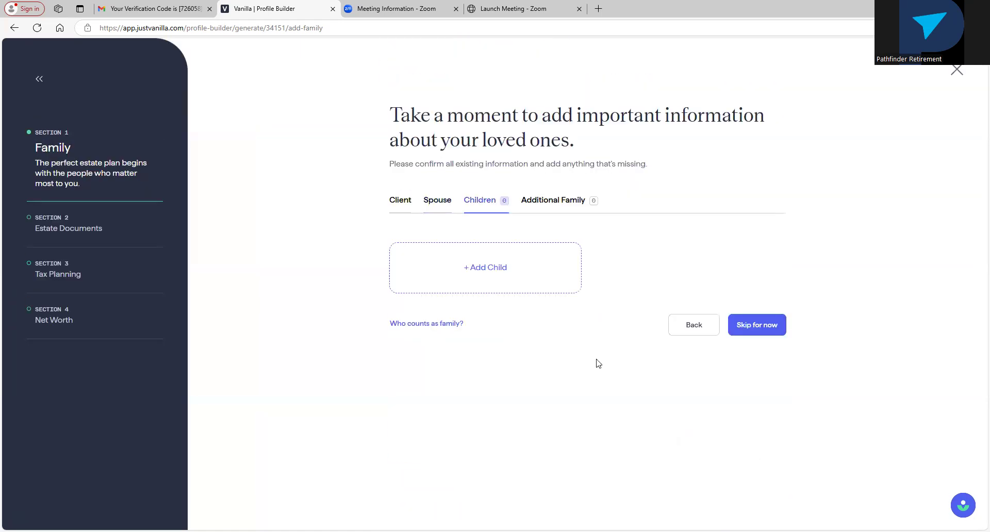
# Add the first child with full legal name and date of birth, state Colorado, keeping both spouses as the parents.
pyautogui.click(488, 267)
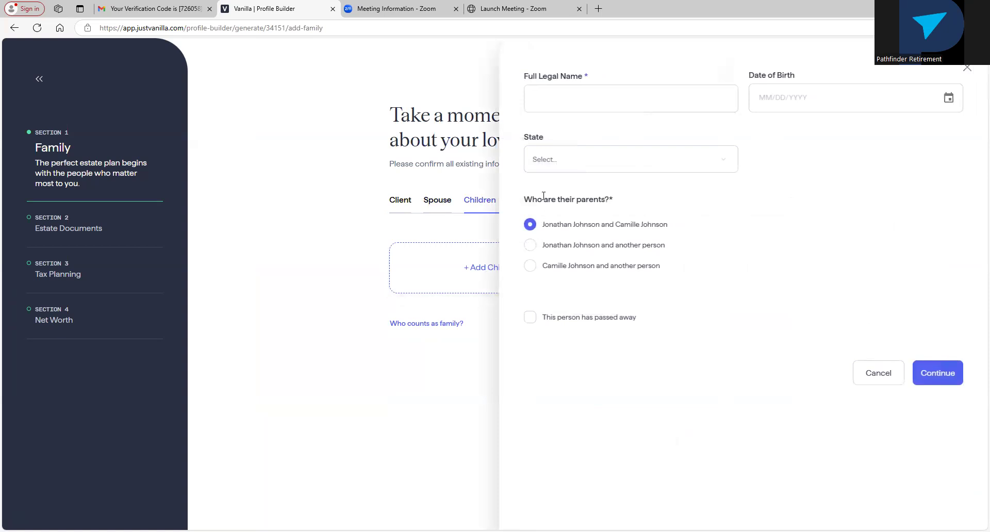
pyautogui.click(558, 108)
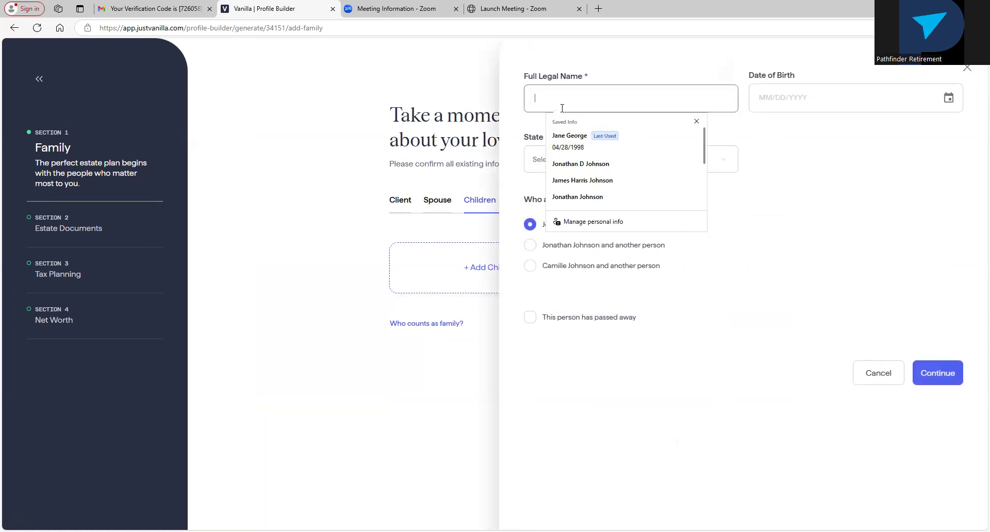
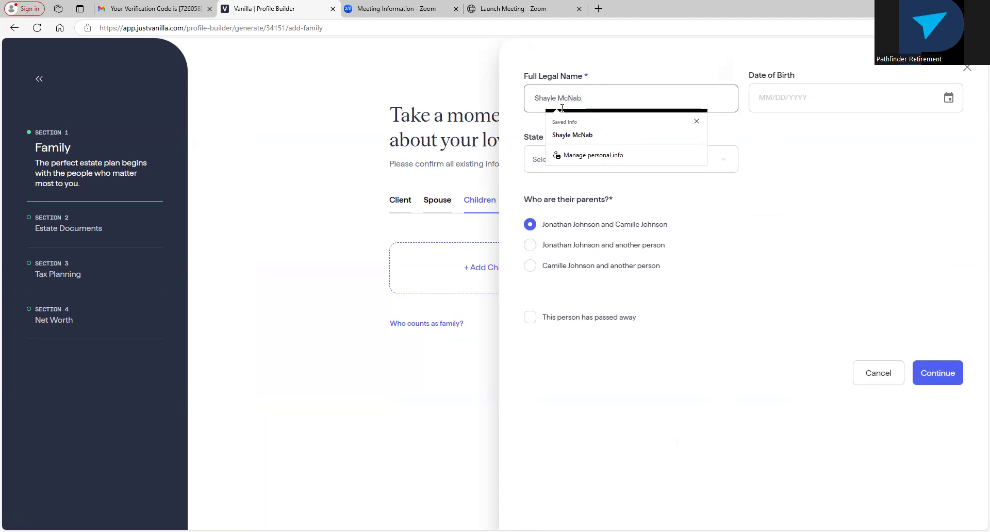
pyautogui.press('Tab')
pyautogui.write('02121997')
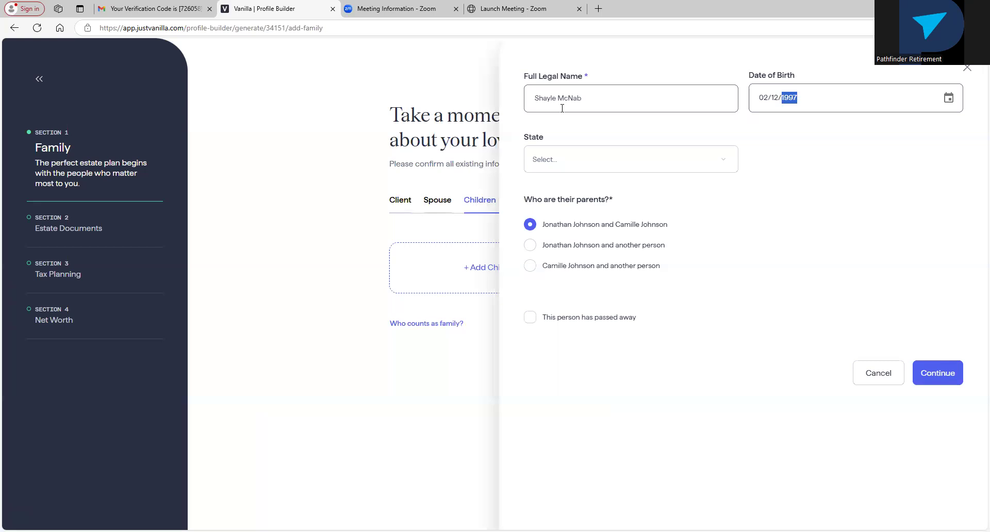
pyautogui.click(564, 160)
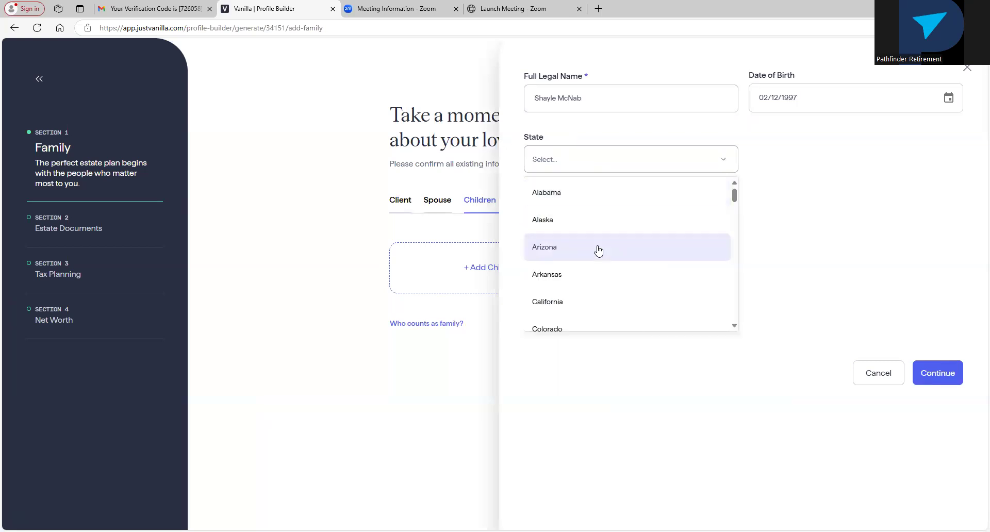
pyautogui.click(584, 333)
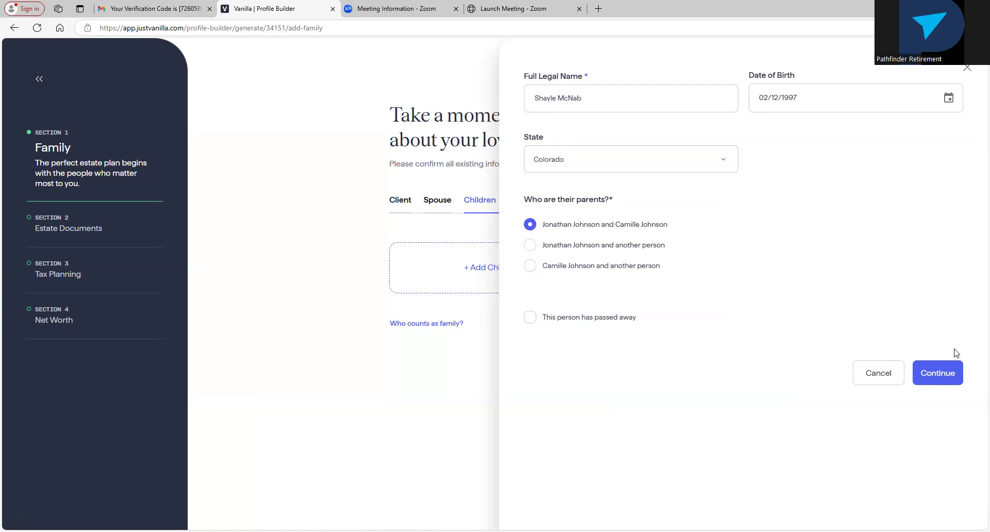
pyautogui.click(935, 366)
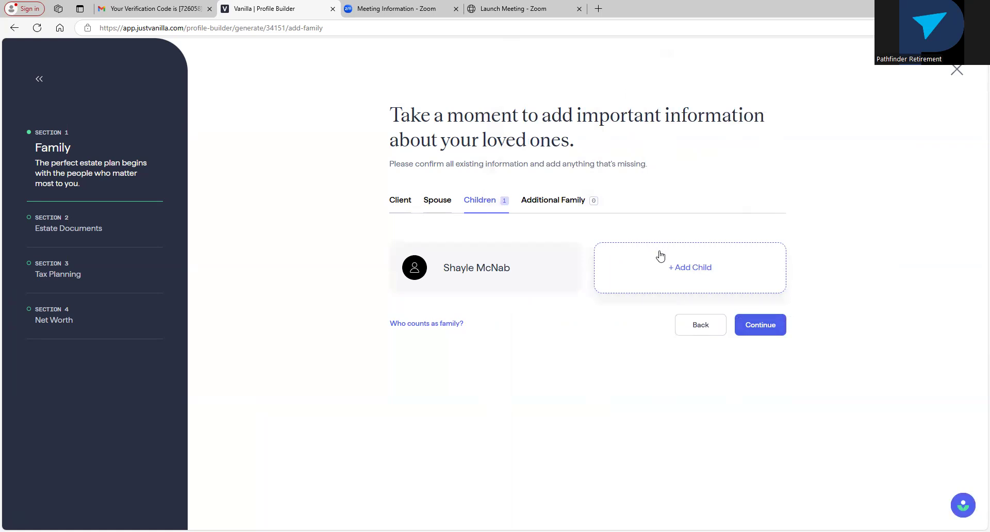
# Add a second child of both spouses, entering the full legal name, date of birth and Colorado as the state.
pyautogui.click(676, 264)
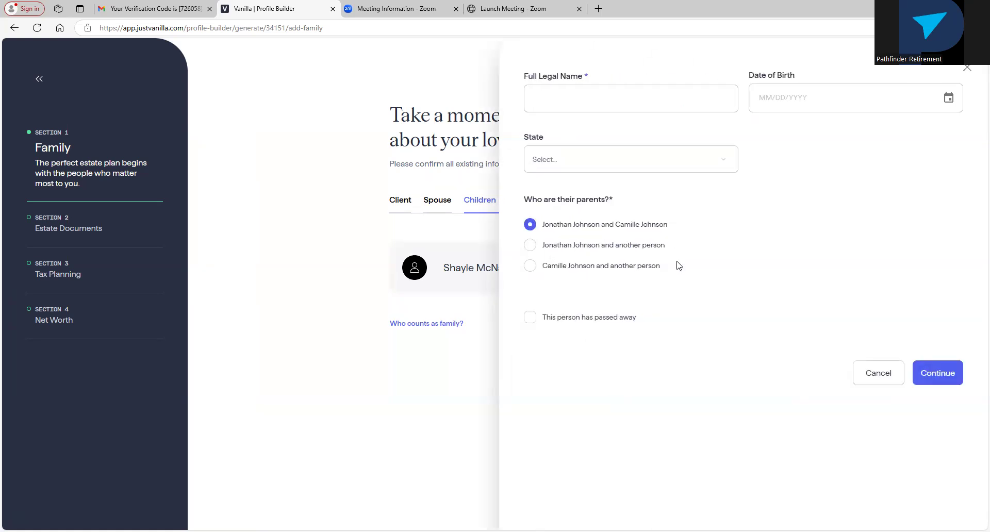
pyautogui.click(560, 97)
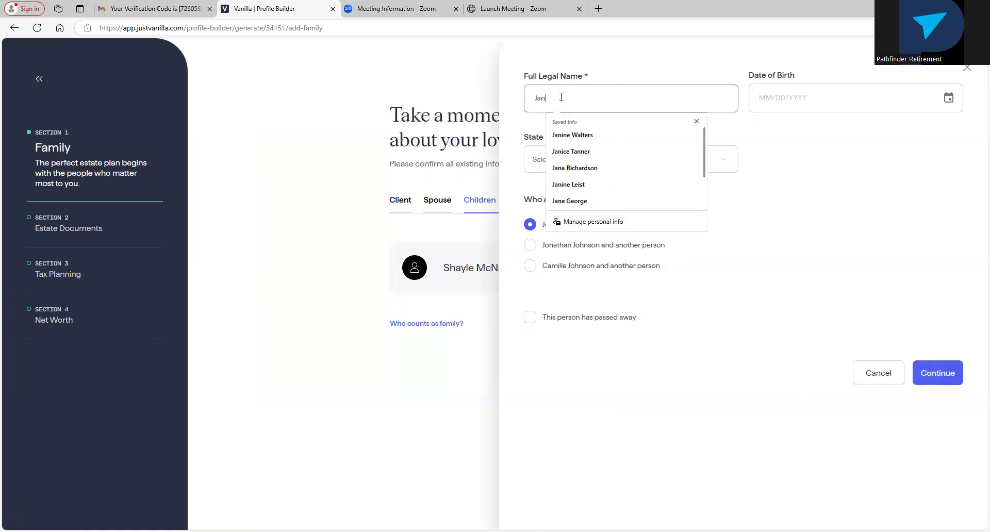
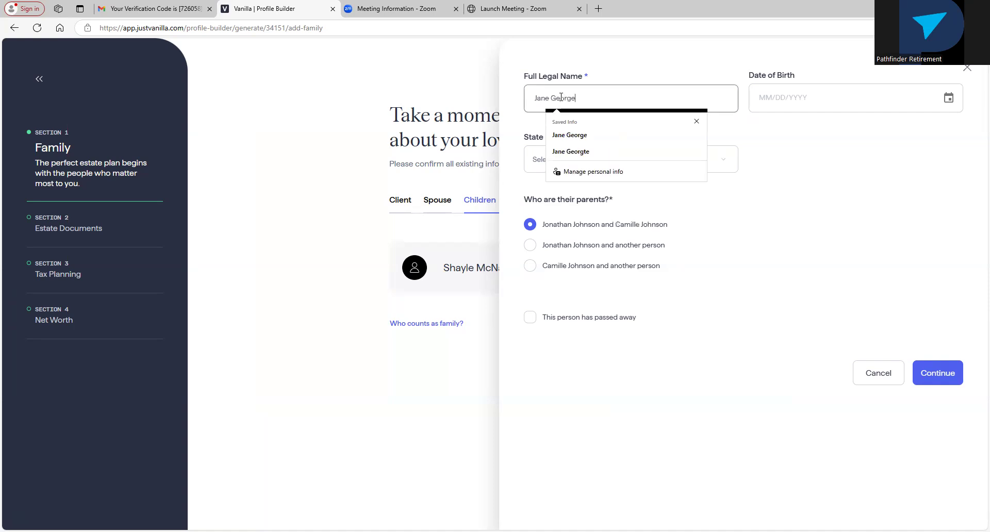
pyautogui.click(767, 95)
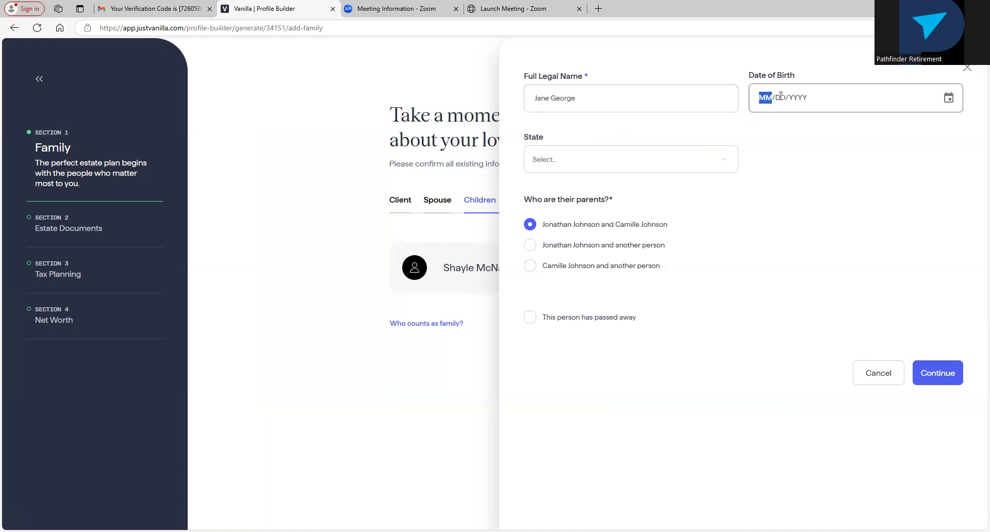
pyautogui.write('04281')
pyautogui.click(595, 159)
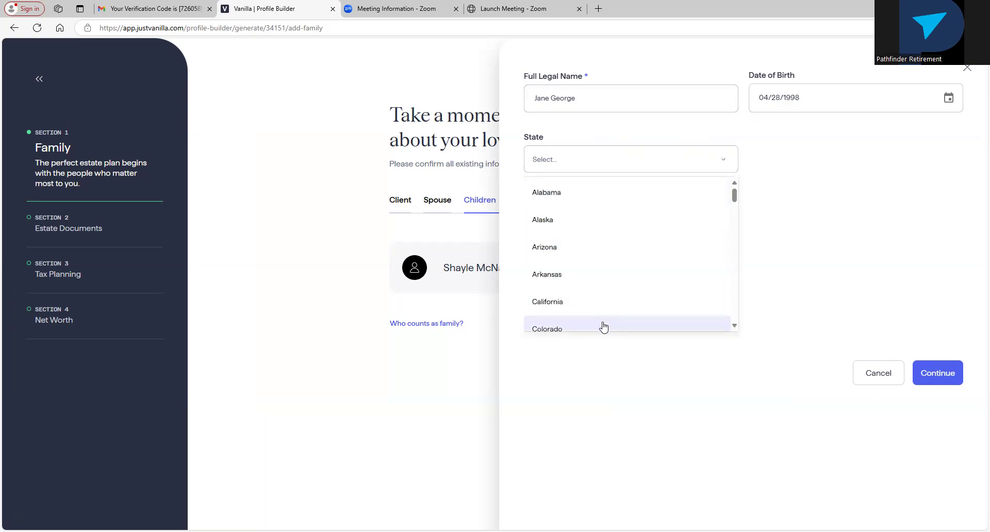
pyautogui.click(602, 328)
pyautogui.click(933, 371)
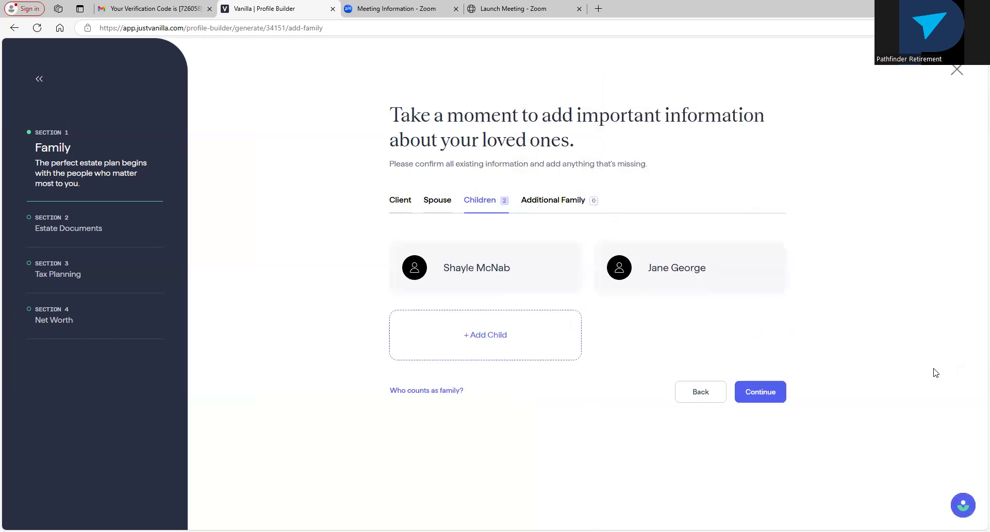
# Finish the Family section, skipping Additional Family and continuing past the Family Review.
pyautogui.click(765, 396)
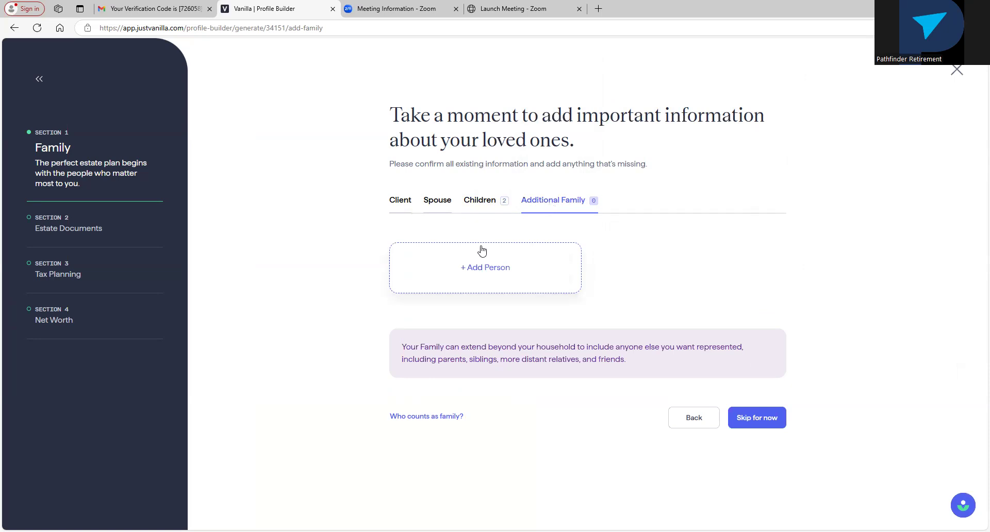
pyautogui.click(757, 419)
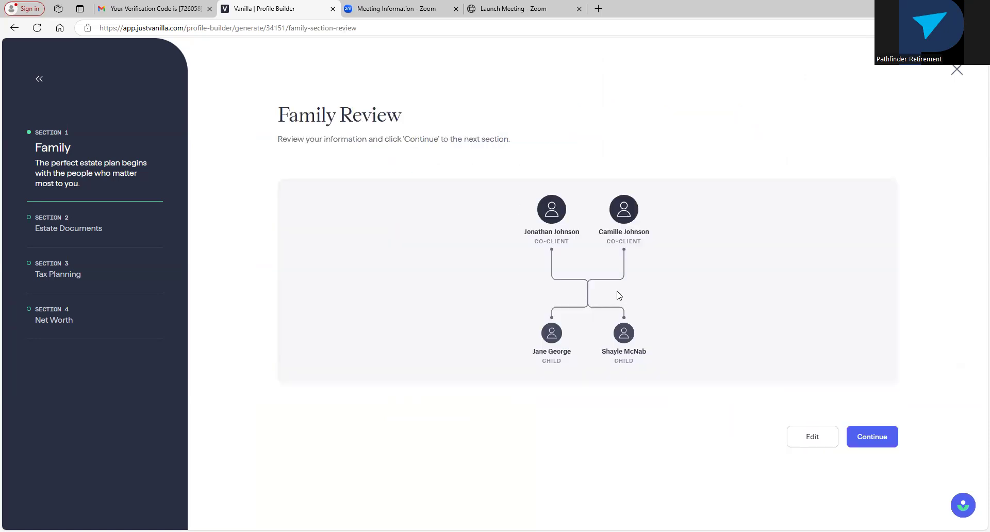
pyautogui.click(868, 440)
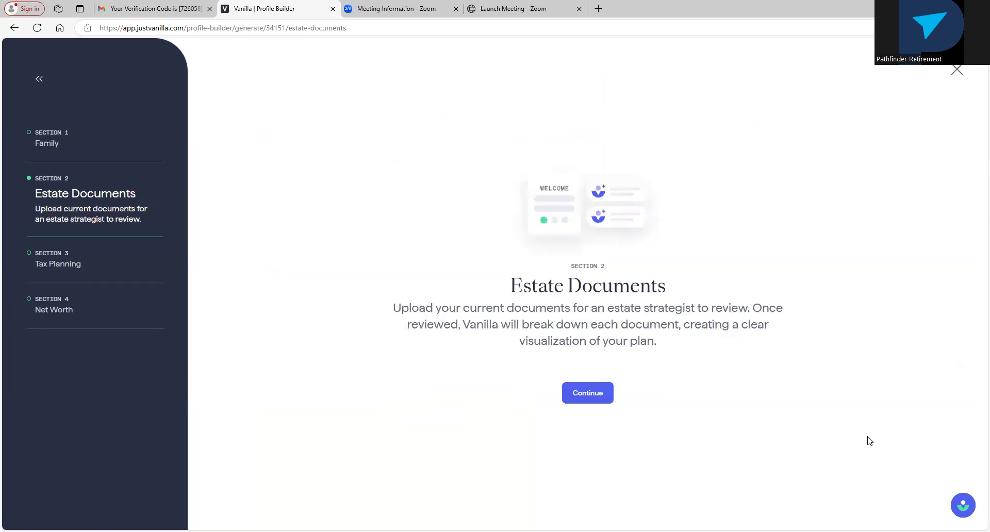
# Answer No to already having estate planning documents and complete the Estate Documents section through its review.
pyautogui.click(589, 395)
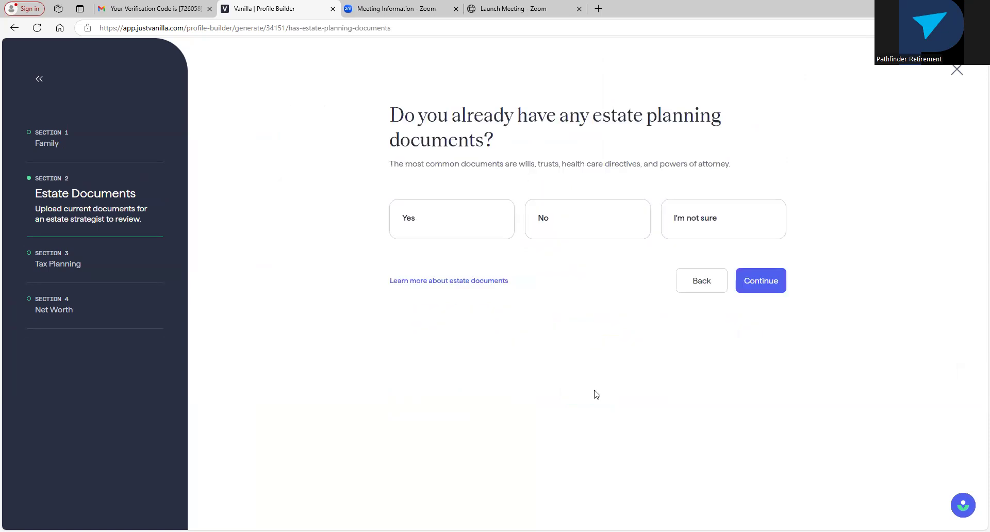
pyautogui.click(633, 237)
pyautogui.click(762, 281)
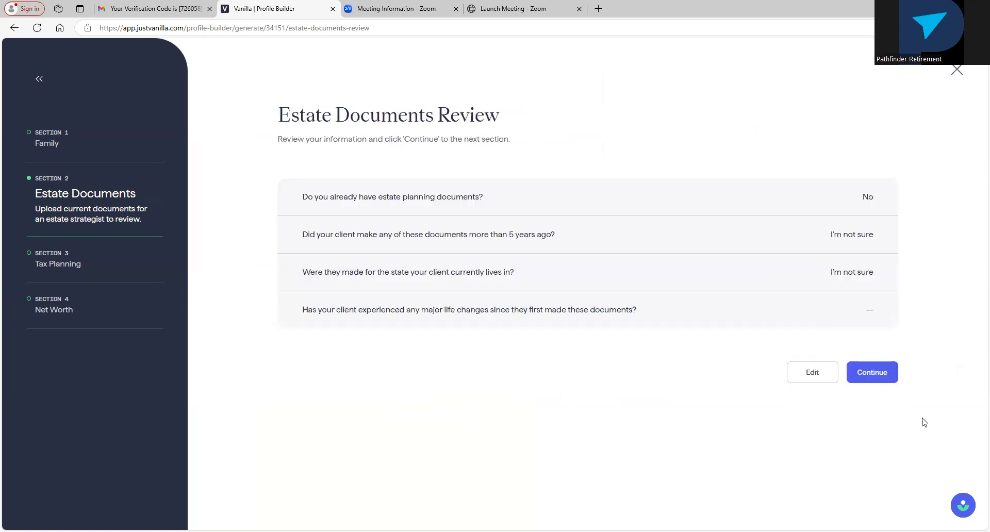
pyautogui.click(880, 377)
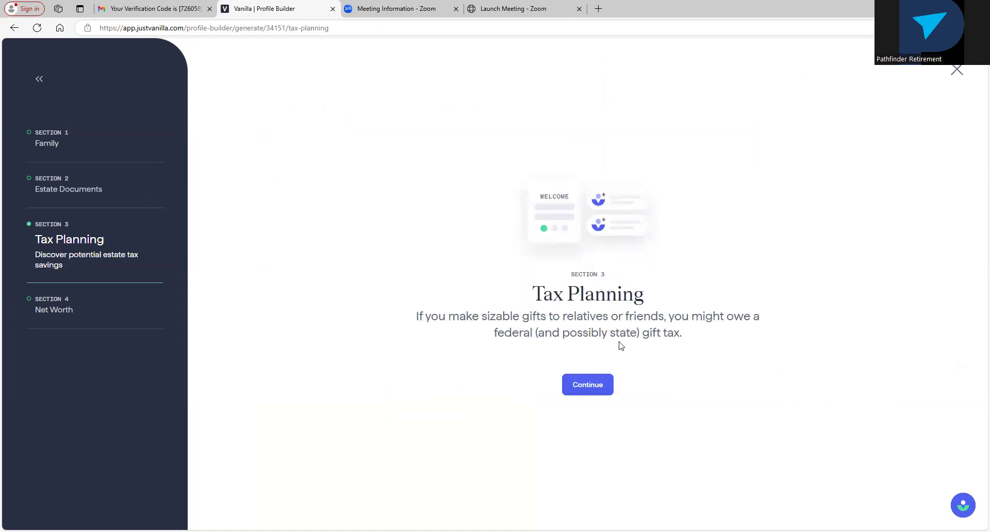
# Answer No to having used the estate and gift tax and GST tax exemptions, and complete the Tax Planning section.
pyautogui.click(603, 384)
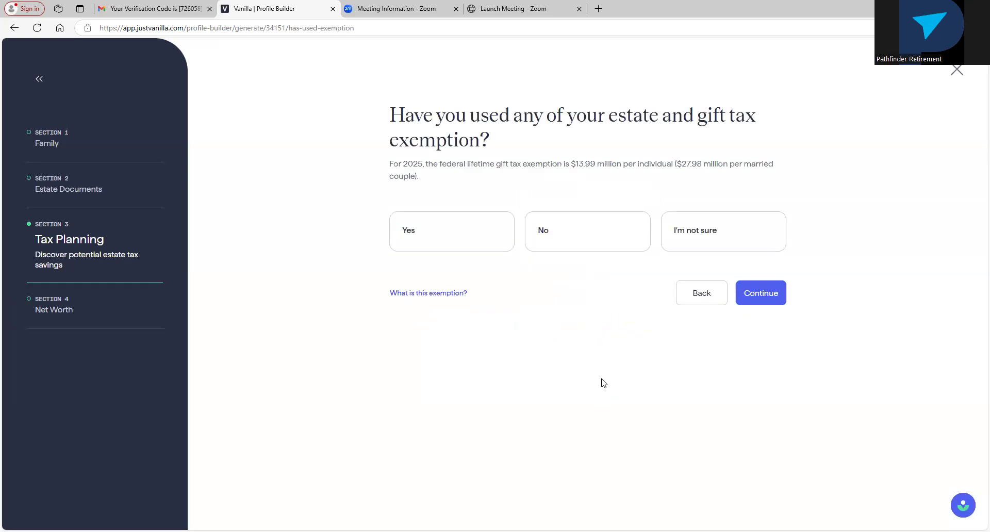
pyautogui.click(569, 227)
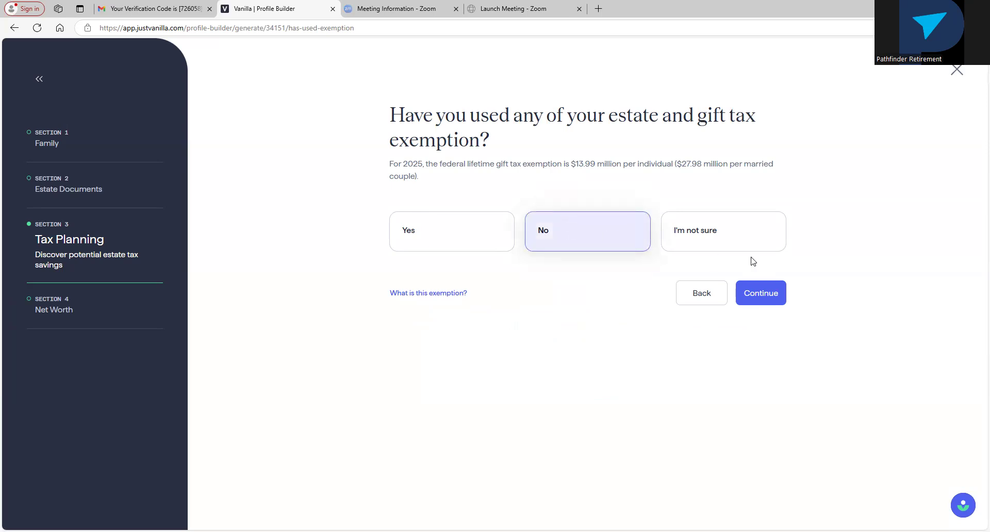
pyautogui.click(763, 288)
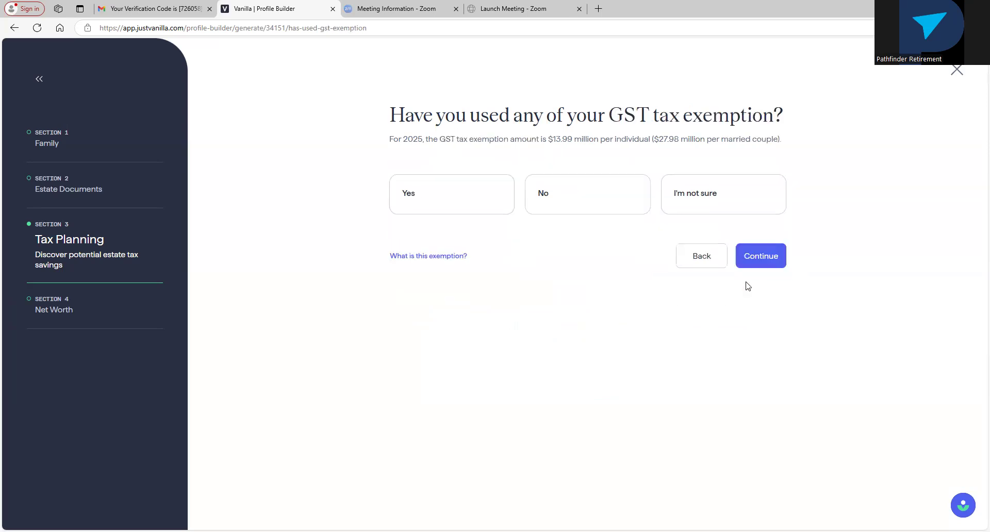
pyautogui.click(598, 197)
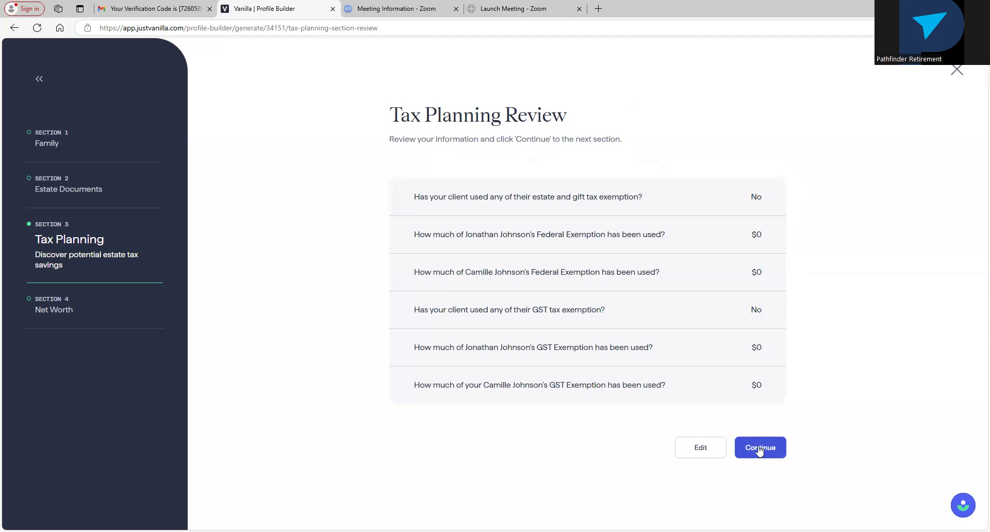
pyautogui.click(759, 448)
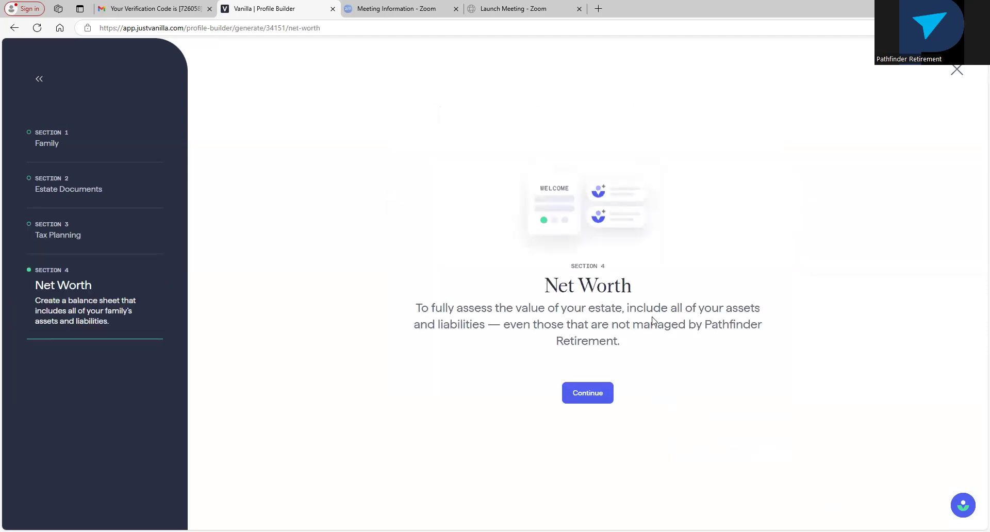
# Start the Net Worth section with Detailed Entry and choose Bank Accounts as the category to add.
pyautogui.click(592, 397)
pyautogui.moveTo(463, 213); pyautogui.dragTo(467, 213)
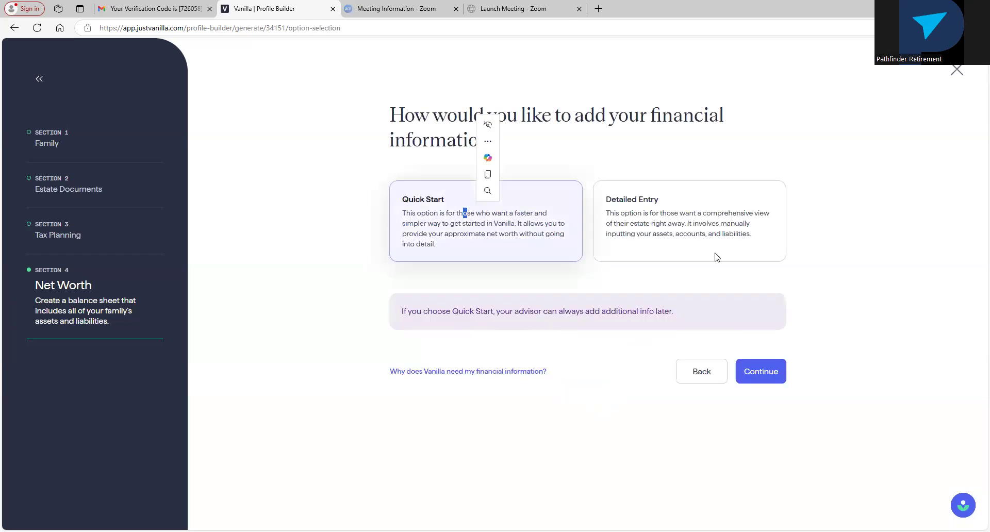
pyautogui.moveTo(674, 213); pyautogui.dragTo(677, 213)
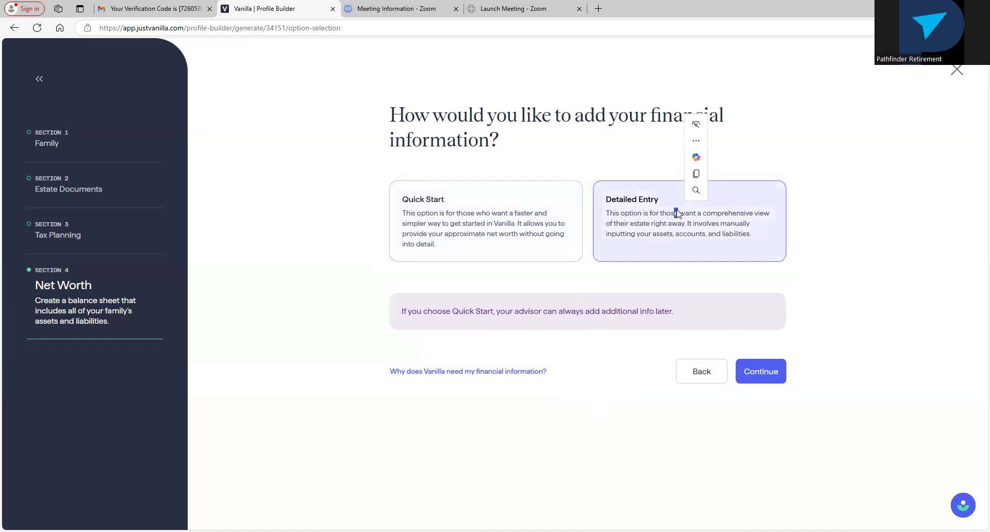
pyautogui.click(764, 375)
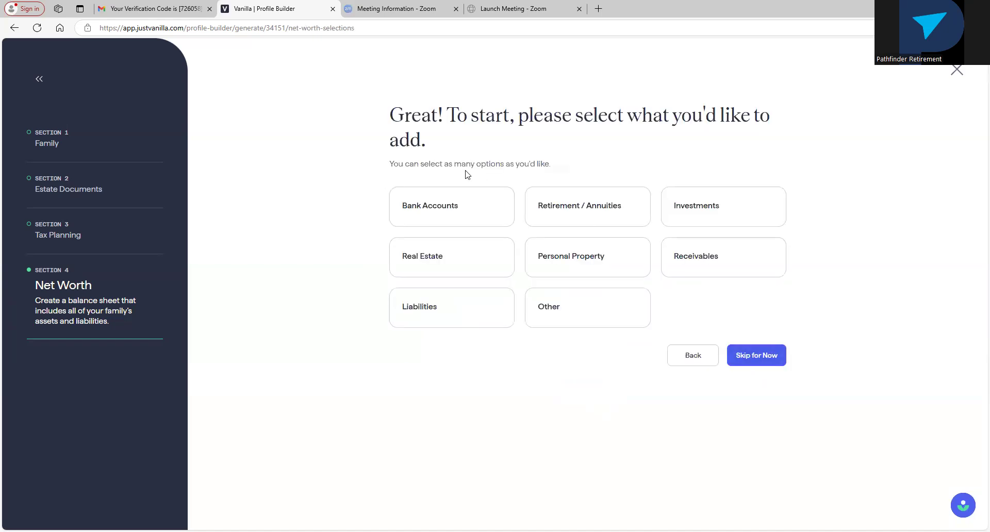
pyautogui.click(456, 216)
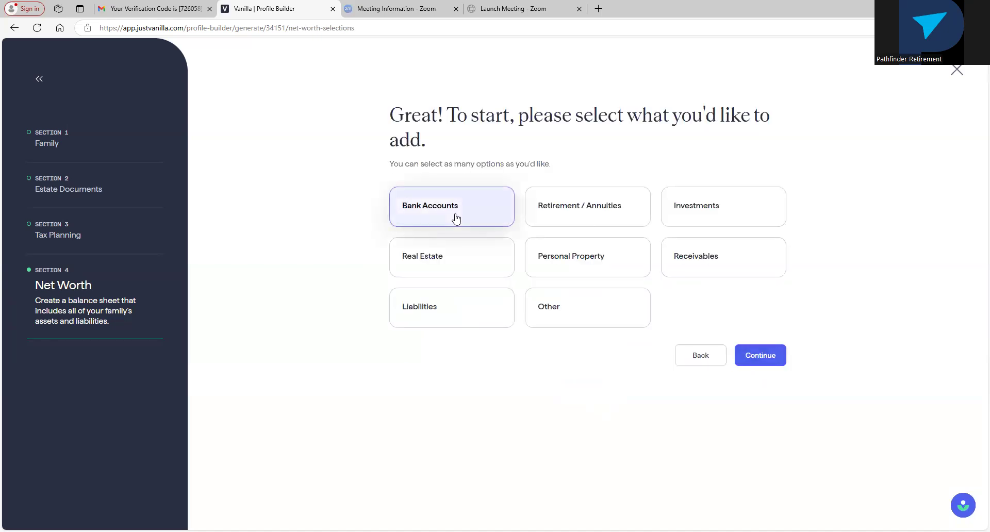
pyautogui.click(753, 357)
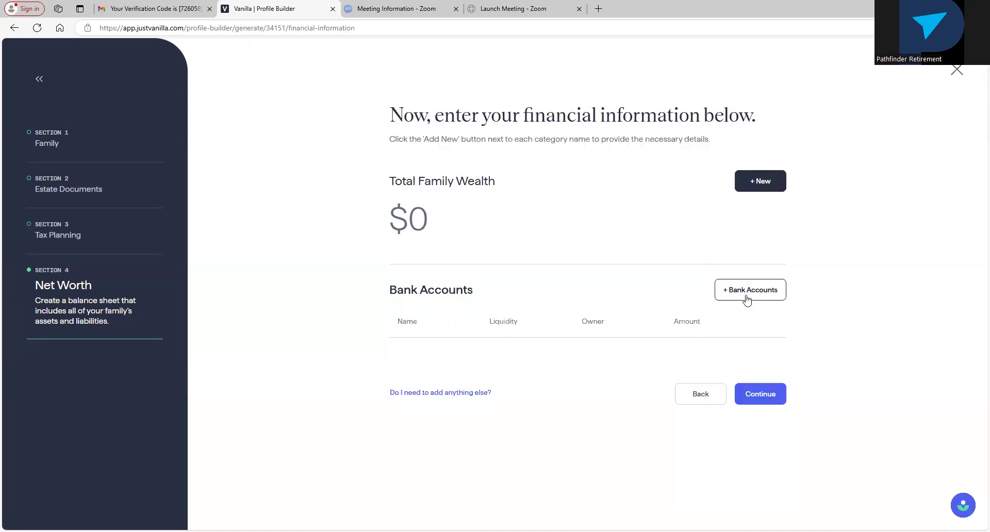
# Start a bank account named Ent Checking under Joint Ownership (with Right of Survivorship) with a balance of $28,000.
pyautogui.click(753, 294)
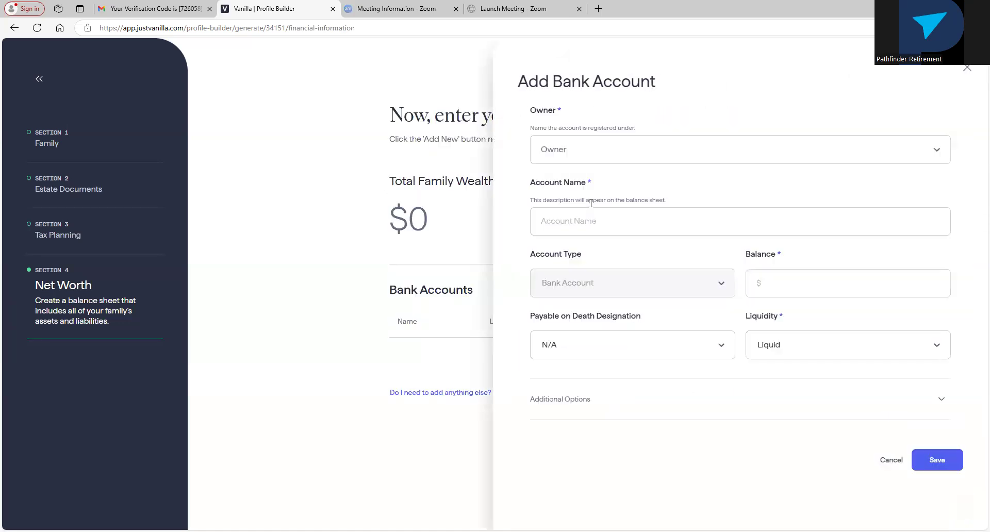
pyautogui.click(565, 146)
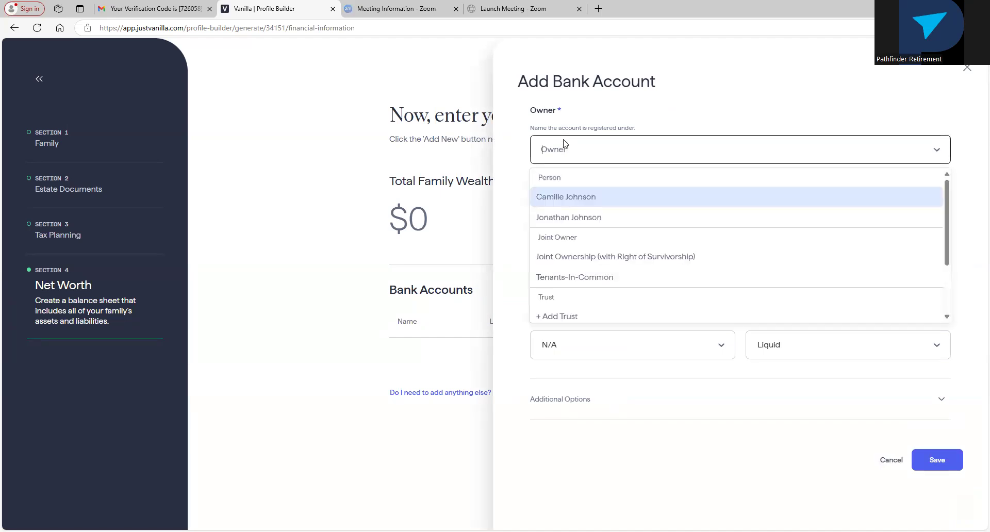
pyautogui.click(598, 257)
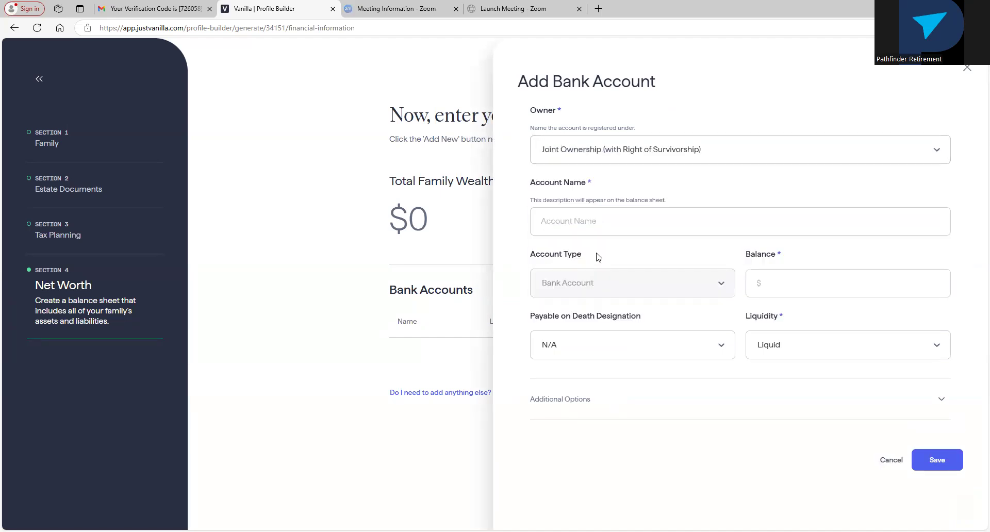
pyautogui.click(578, 219)
pyautogui.write('Ent')
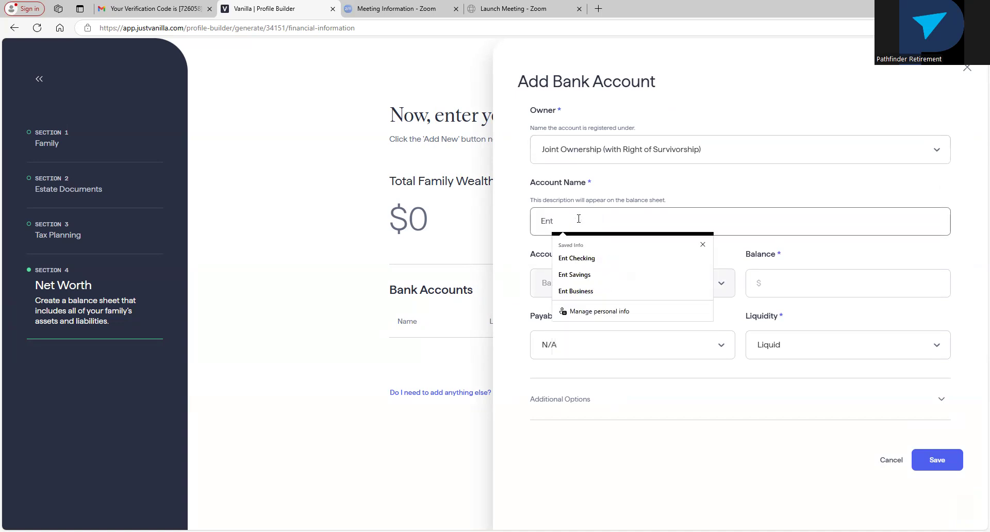
pyautogui.write(' Che')
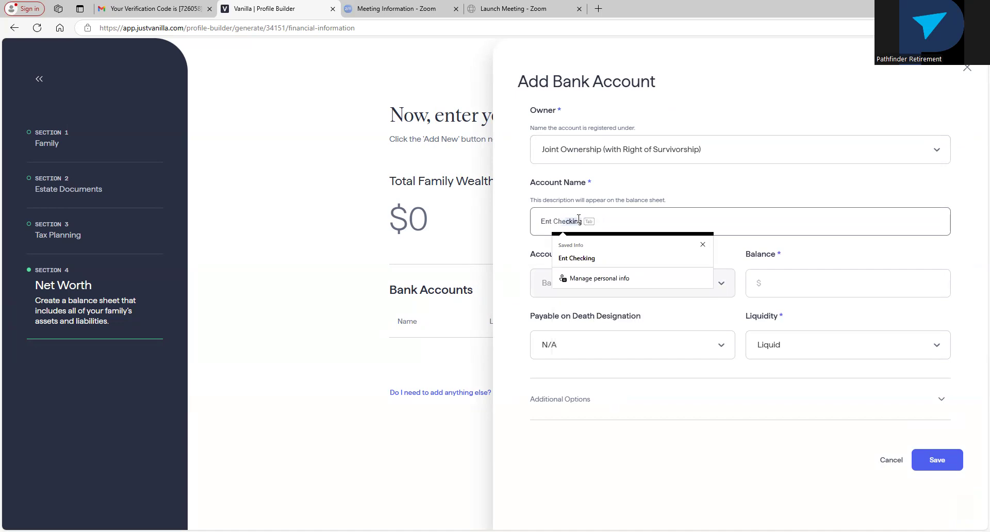
pyautogui.press('Tab')
pyautogui.click(806, 282)
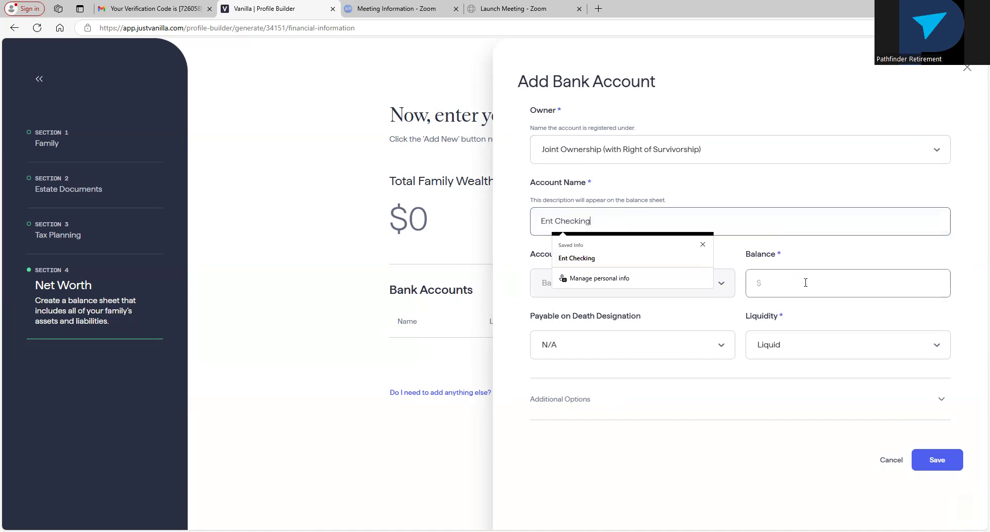
pyautogui.write('28,000')
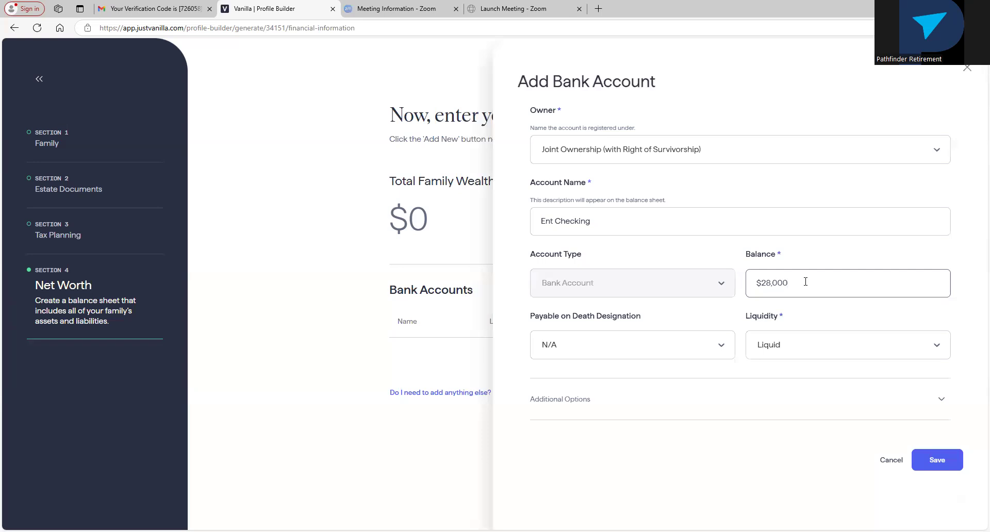
# Set Ent Checking to Pay on Death and name both spouses as primary beneficiaries at 50% each.
pyautogui.click(579, 348)
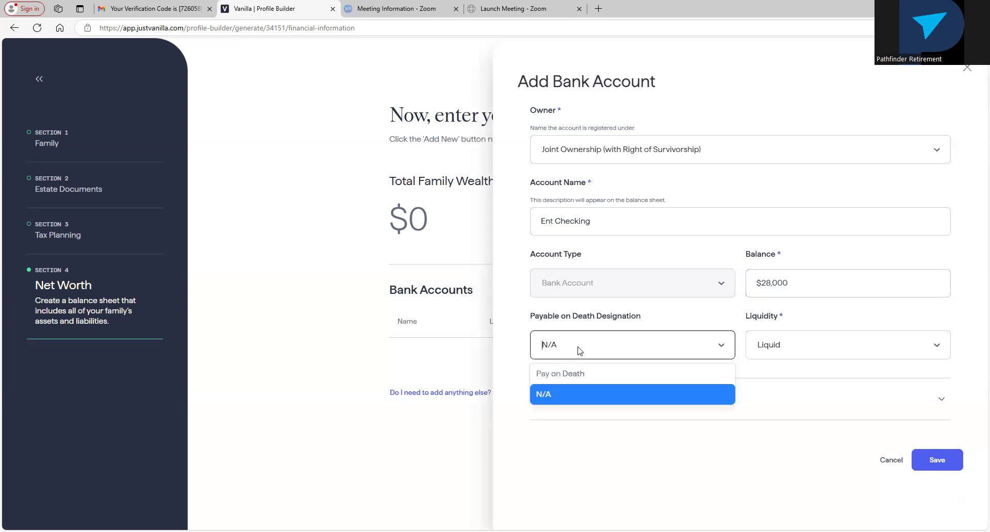
pyautogui.click(584, 373)
pyautogui.scroll(-2, 608, 361)
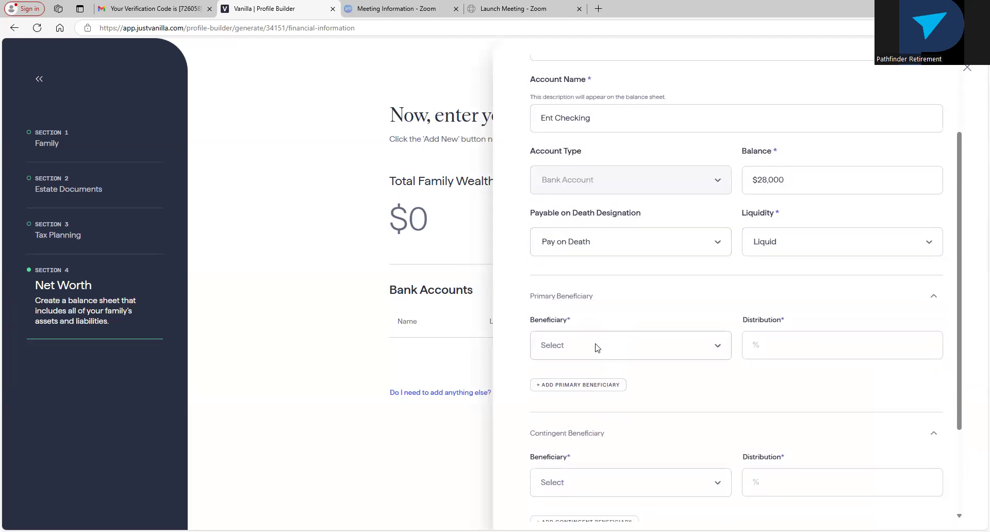
pyautogui.click(593, 346)
pyautogui.click(586, 376)
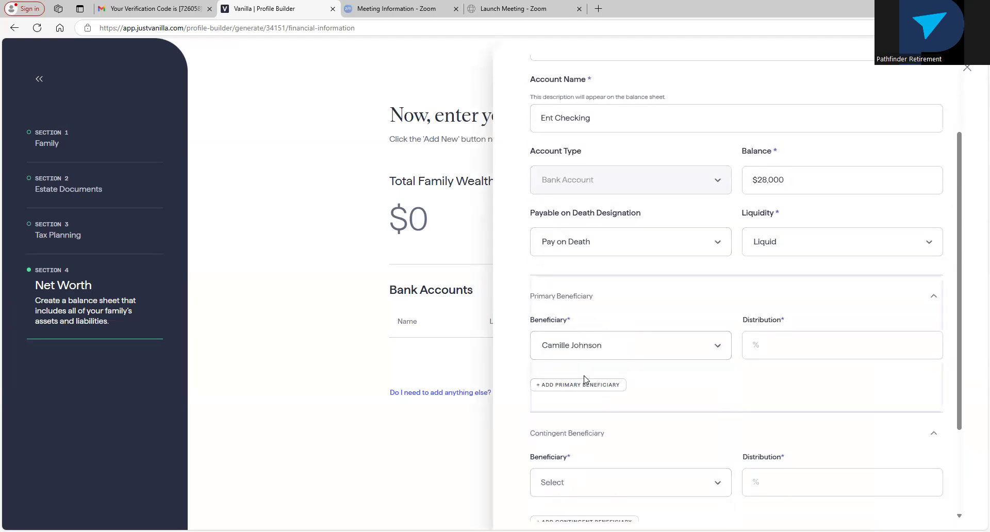
pyautogui.click(586, 384)
pyautogui.click(583, 402)
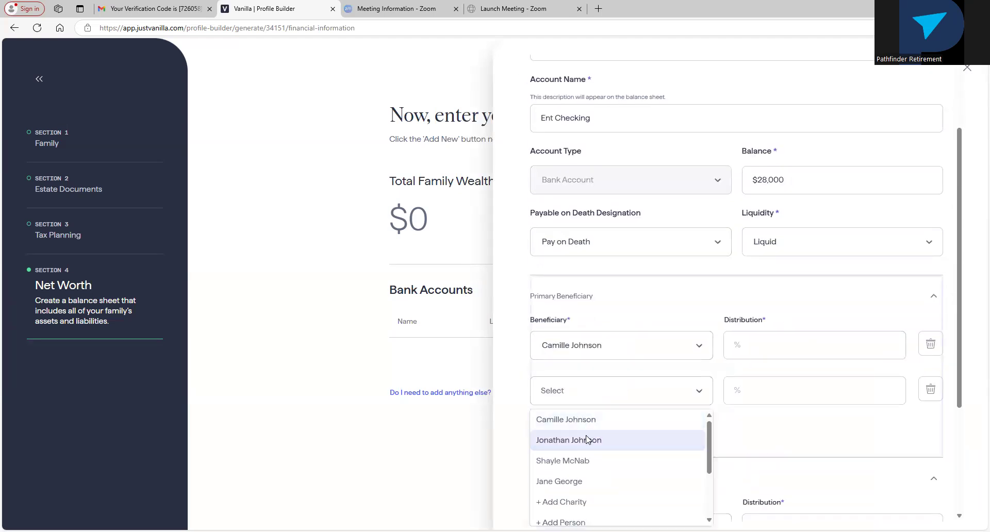
pyautogui.click(567, 440)
pyautogui.click(757, 343)
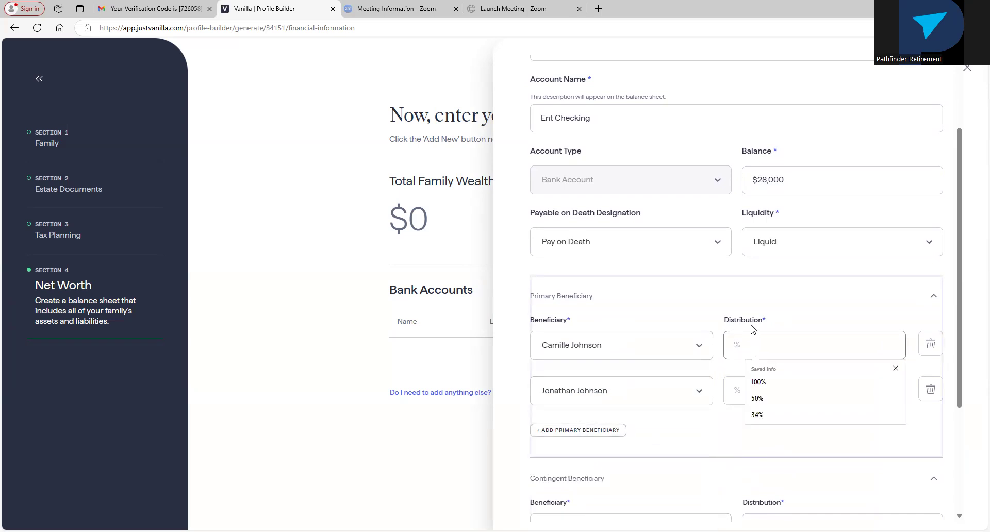
pyautogui.write('50')
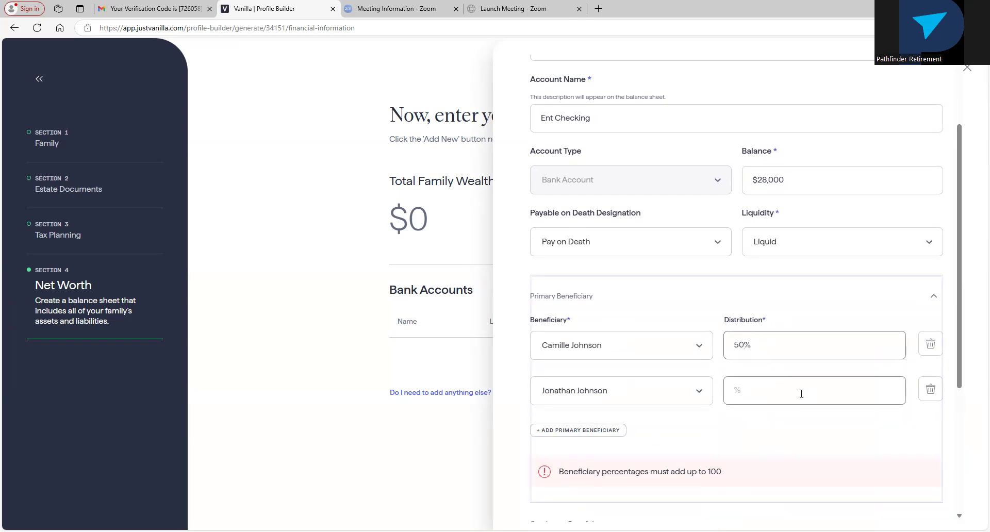
pyautogui.click(749, 384)
pyautogui.write('50')
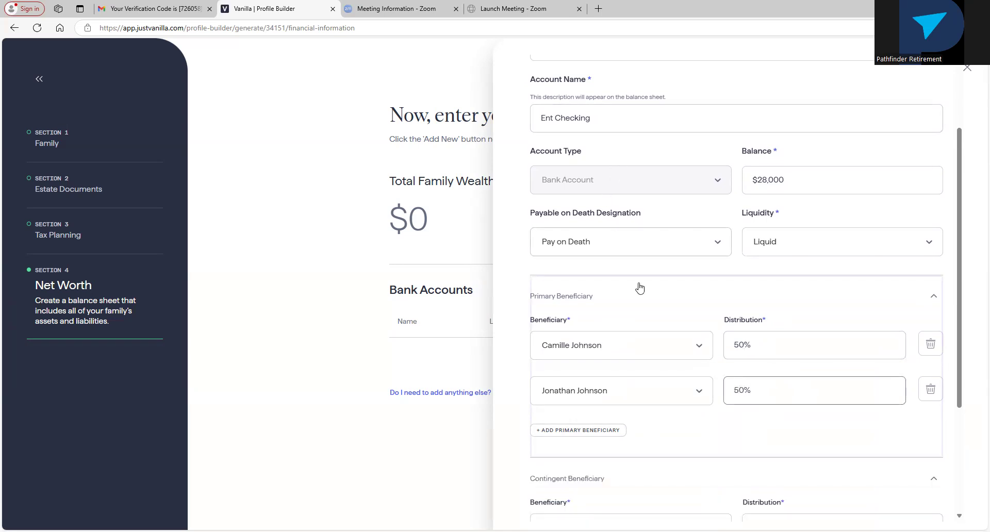
# Add the other two listed family members as contingent beneficiaries of Ent Checking at 50% each and save the account.
pyautogui.scroll(-2, 640, 309)
pyautogui.scroll(-1, 640, 308)
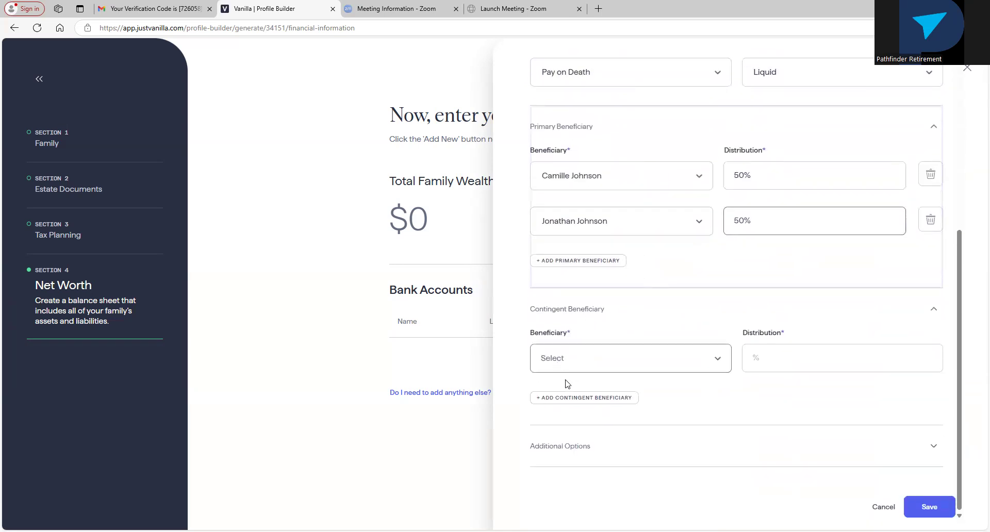
pyautogui.click(580, 397)
pyautogui.click(582, 370)
pyautogui.click(583, 428)
pyautogui.click(569, 411)
pyautogui.click(583, 493)
pyautogui.click(756, 361)
pyautogui.write('50')
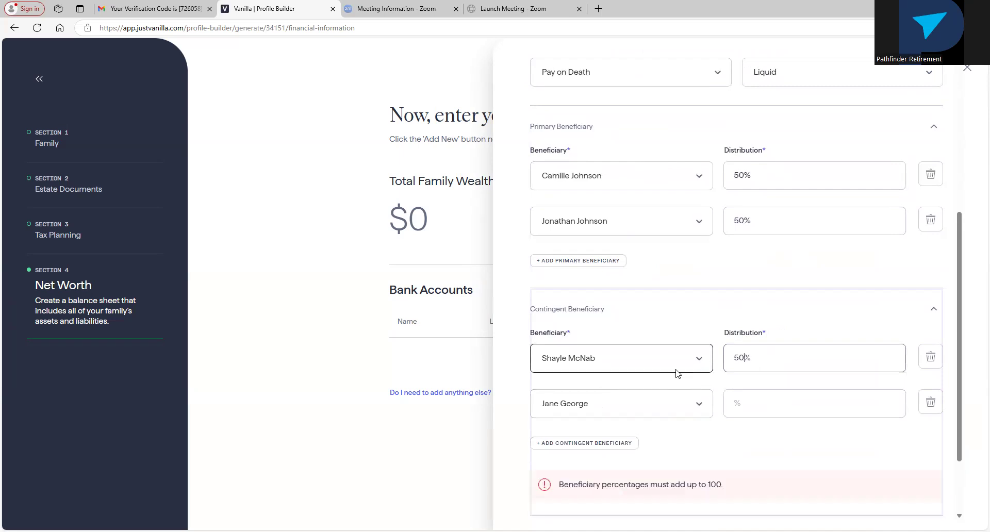
pyautogui.click(749, 407)
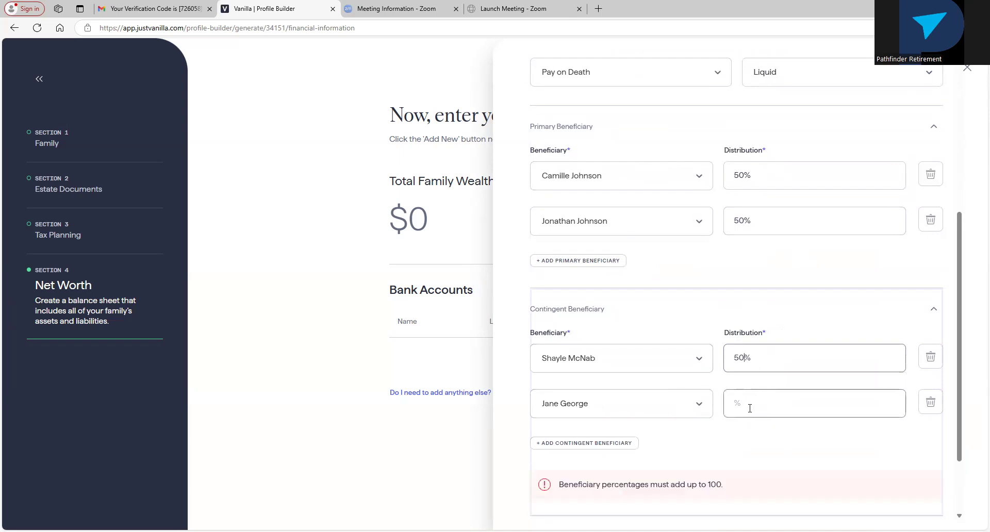
pyautogui.write('50')
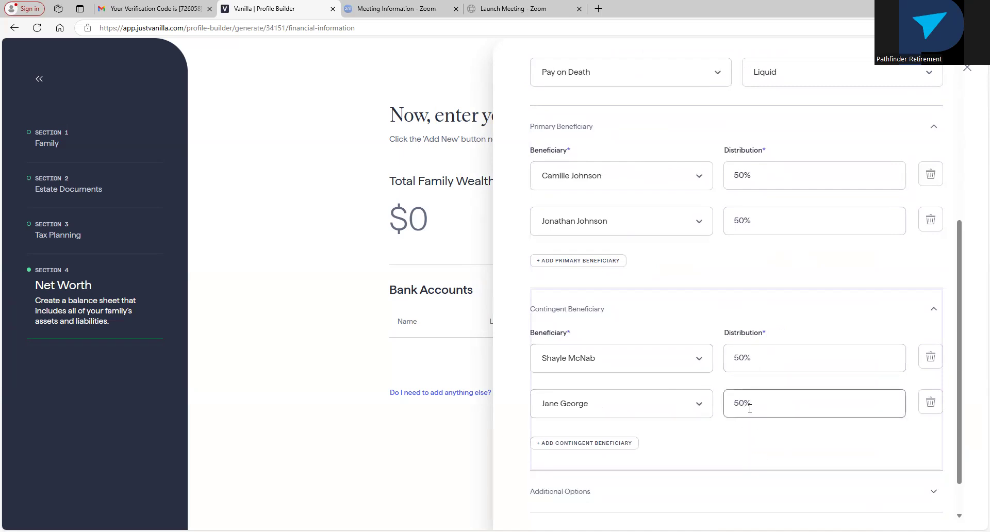
pyautogui.scroll(-1, 660, 411)
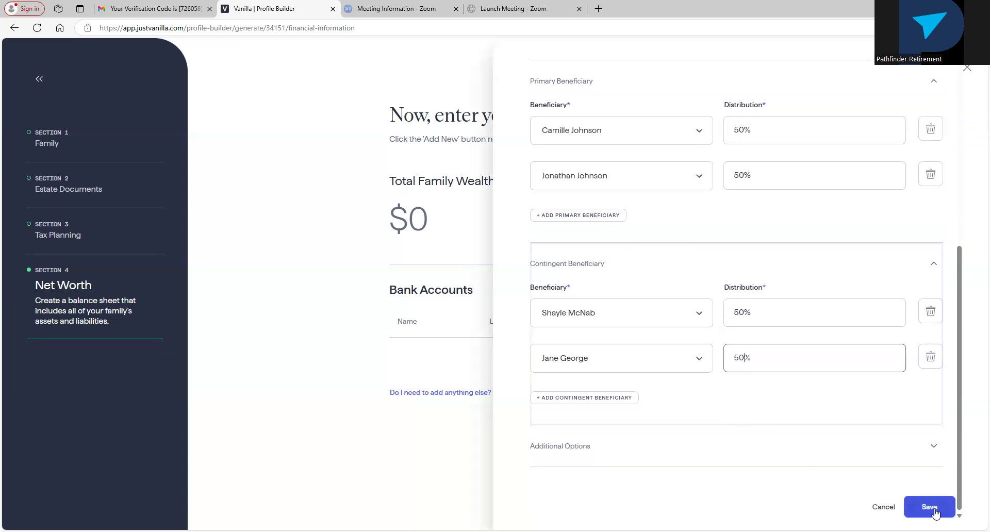
pyautogui.click(935, 512)
# Start a second bank account named Ent Savings under Joint Ownership (with Right of Survivorship) with a balance of $78,000.
pyautogui.click(762, 294)
pyautogui.click(566, 145)
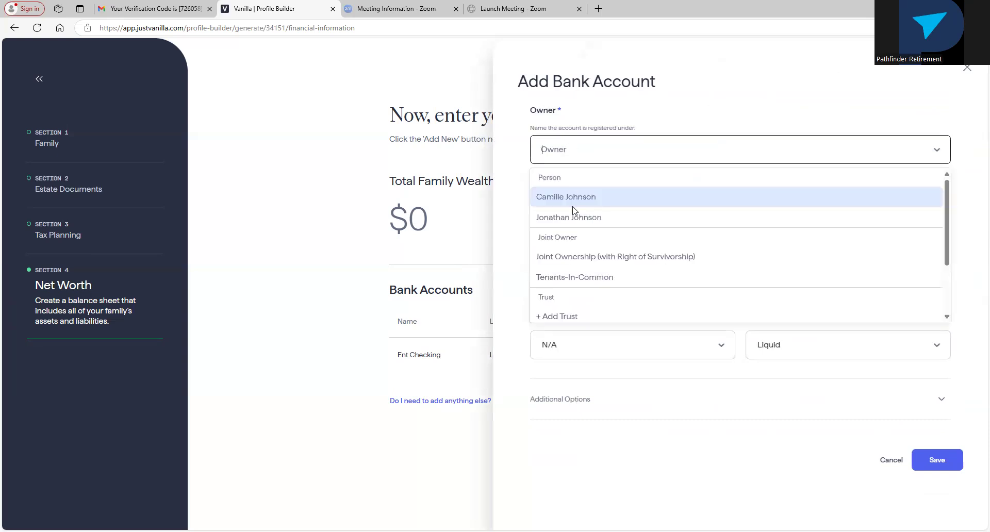
pyautogui.click(583, 257)
pyautogui.click(591, 219)
pyautogui.write('En')
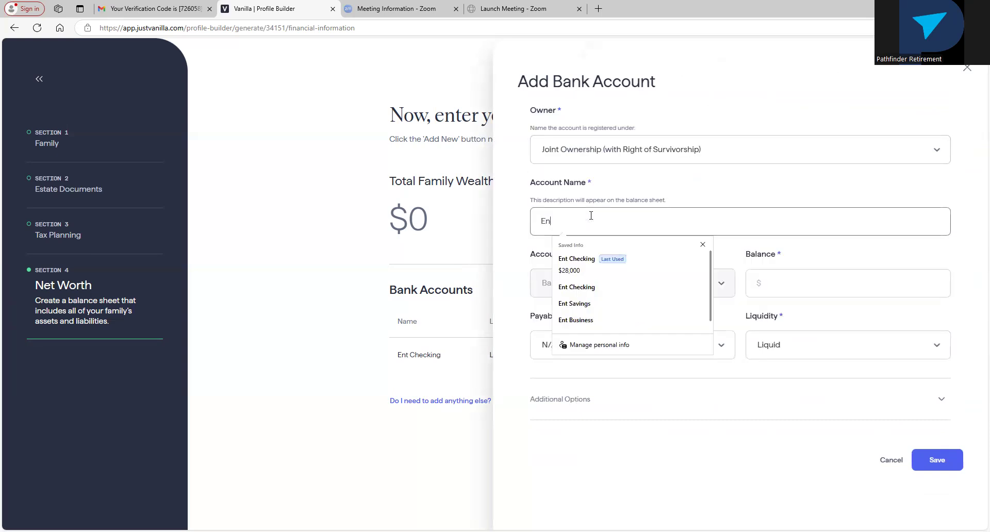
pyautogui.write('t Sav')
pyautogui.press('Tab')
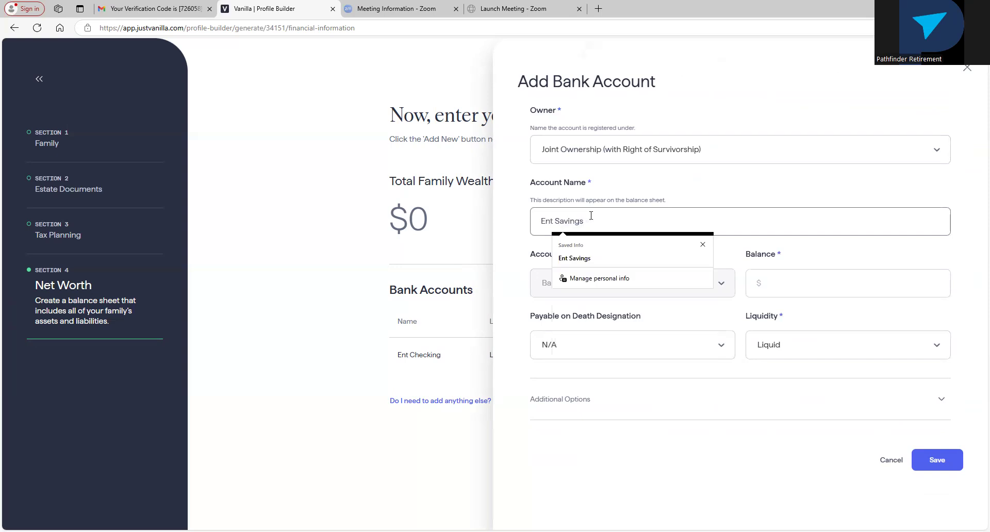
pyautogui.click(777, 285)
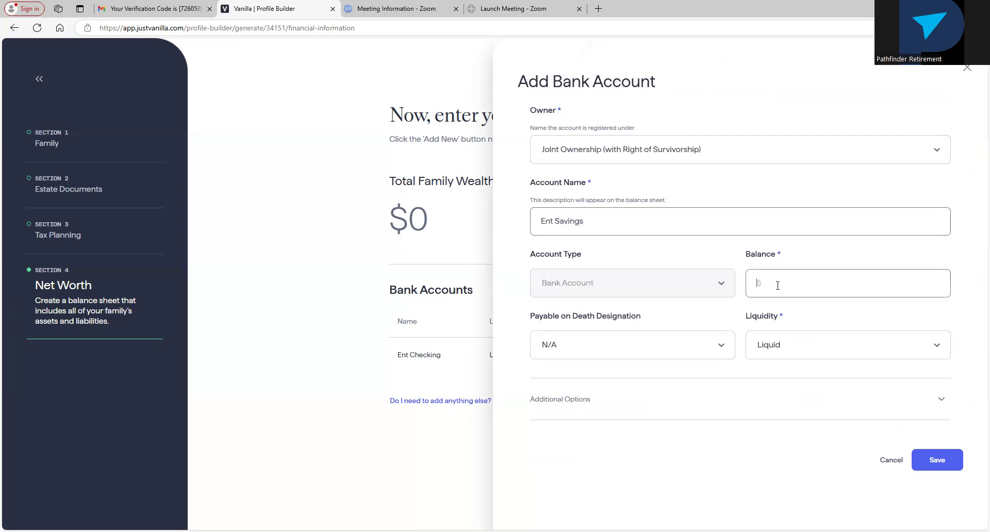
pyautogui.write('780000')
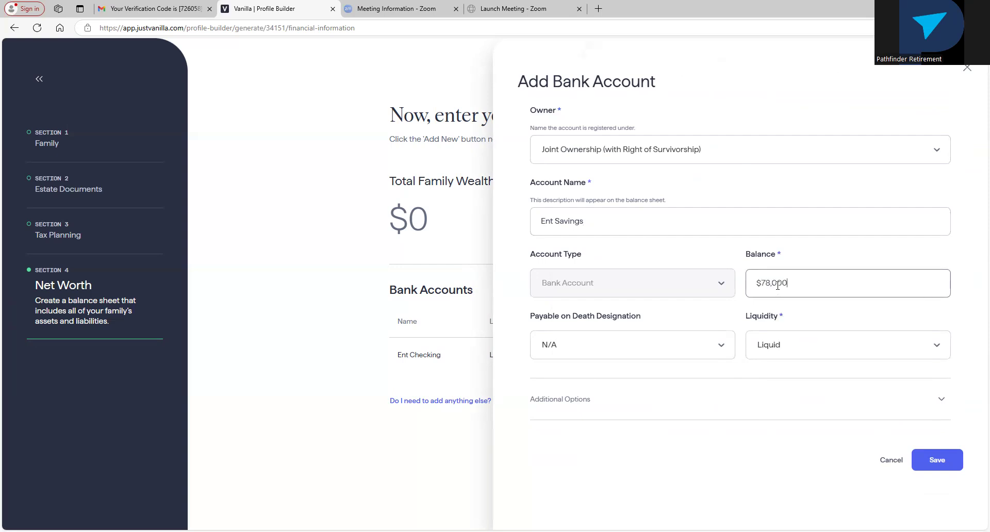
# Set Ent Savings to Pay on Death with both spouses as primary beneficiaries at 50% each.
pyautogui.click(578, 343)
pyautogui.click(591, 370)
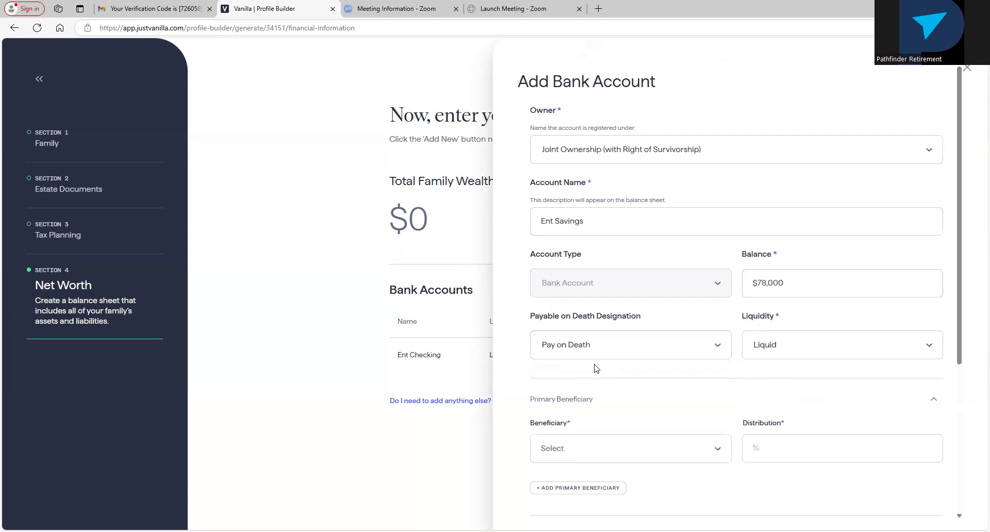
pyautogui.scroll(-3, 658, 366)
pyautogui.click(570, 294)
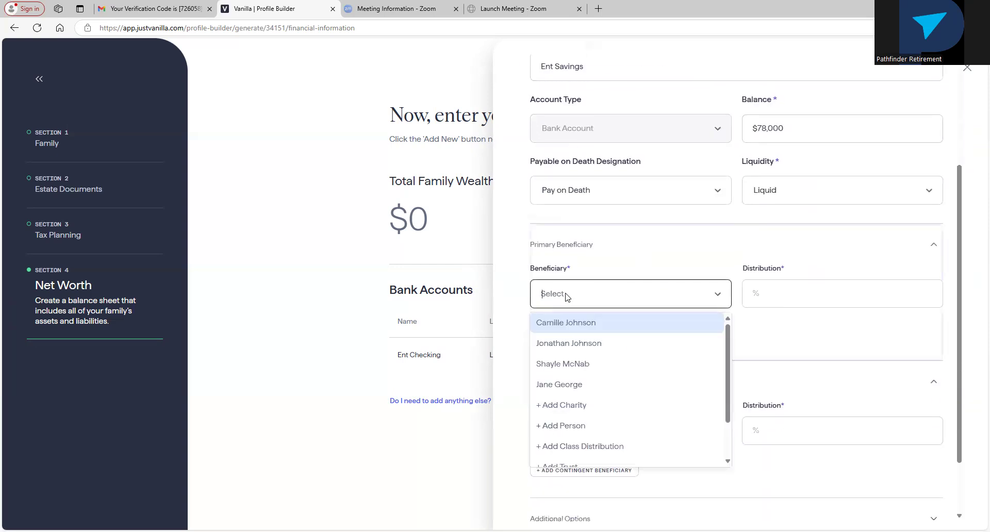
pyautogui.click(571, 325)
pyautogui.click(573, 330)
pyautogui.click(572, 344)
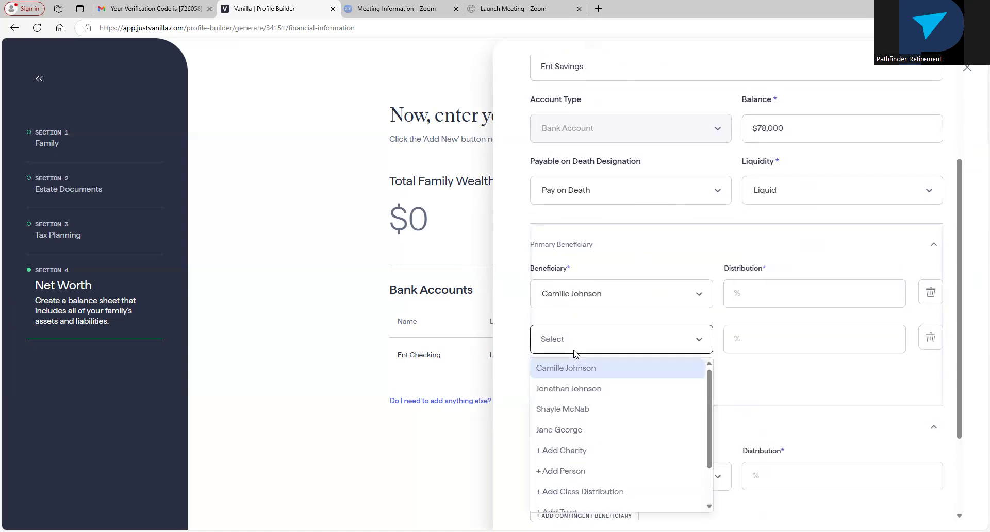
pyautogui.click(576, 389)
pyautogui.click(804, 287)
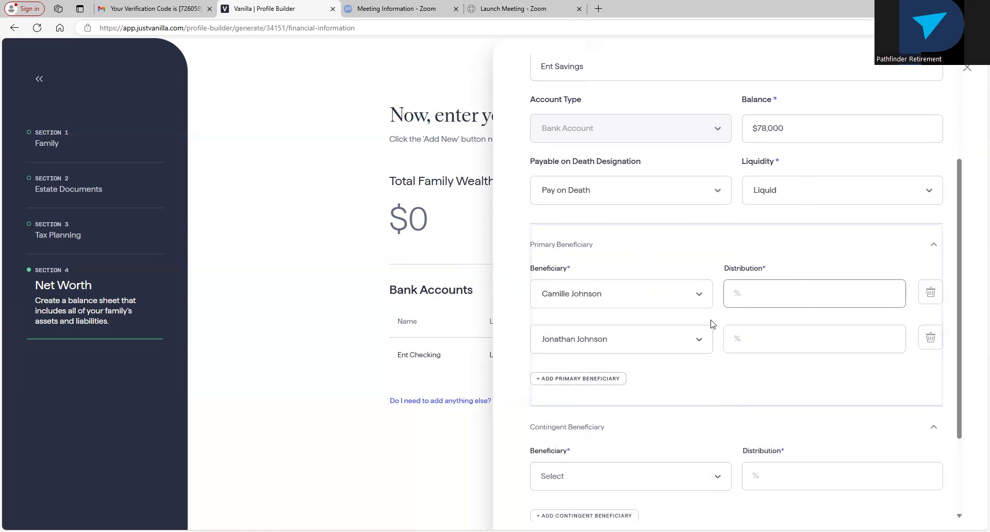
pyautogui.click(743, 293)
pyautogui.click(770, 338)
# Name the other two listed family members as 50% contingent beneficiaries of Ent Savings and save the account.
pyautogui.scroll(-3, 742, 333)
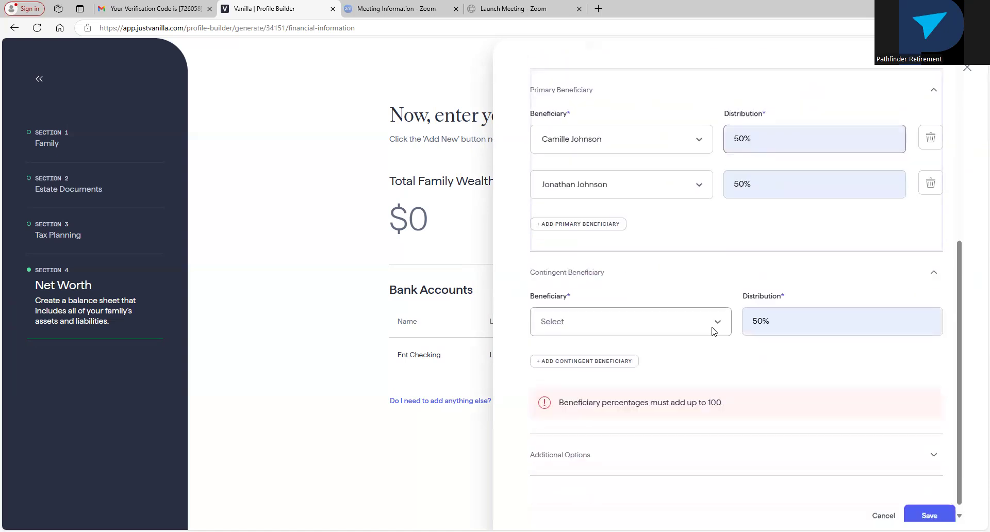
pyautogui.click(591, 353)
pyautogui.click(592, 321)
pyautogui.click(567, 382)
pyautogui.click(588, 370)
pyautogui.click(588, 447)
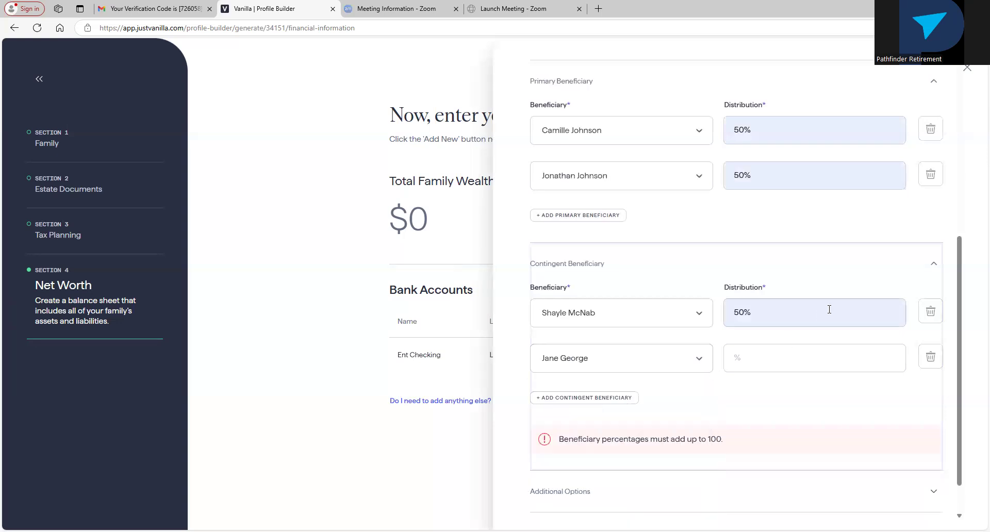
pyautogui.click(776, 356)
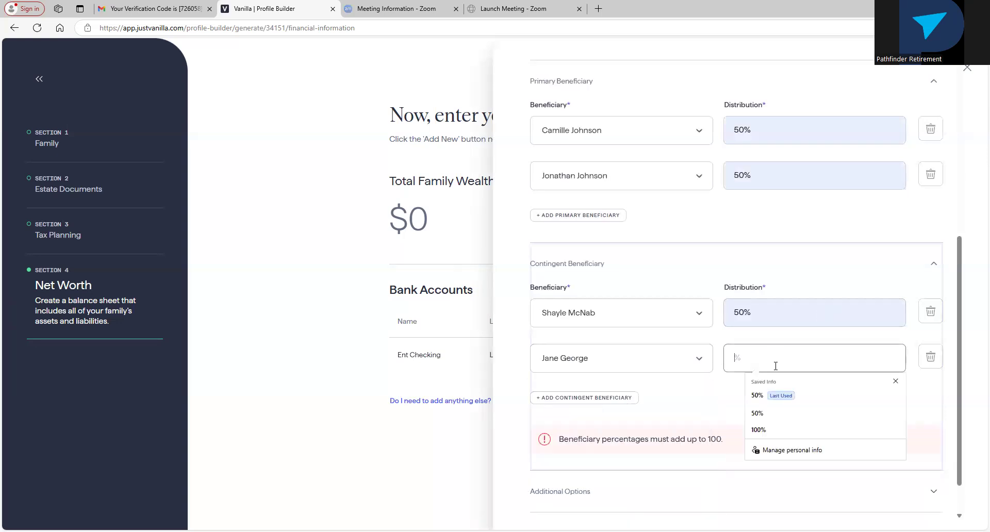
pyautogui.click(770, 401)
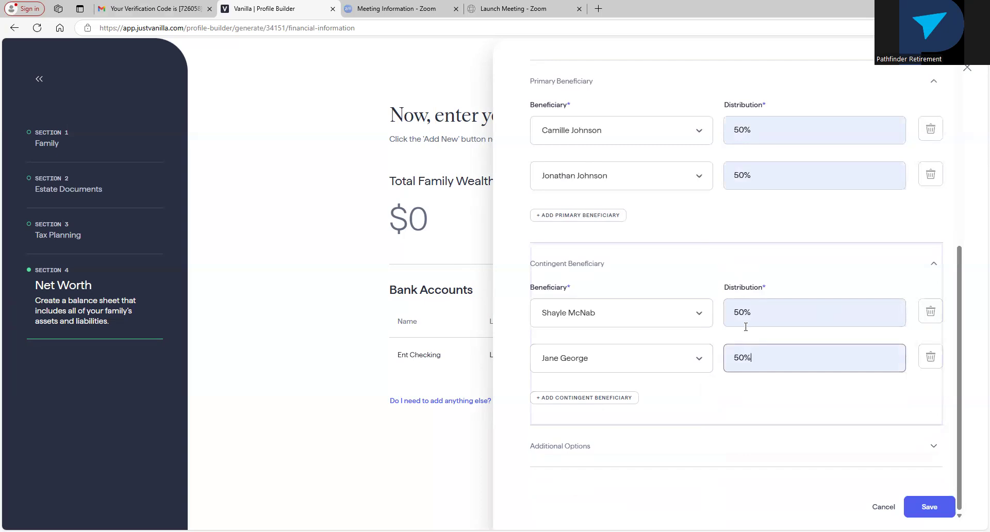
pyautogui.click(928, 506)
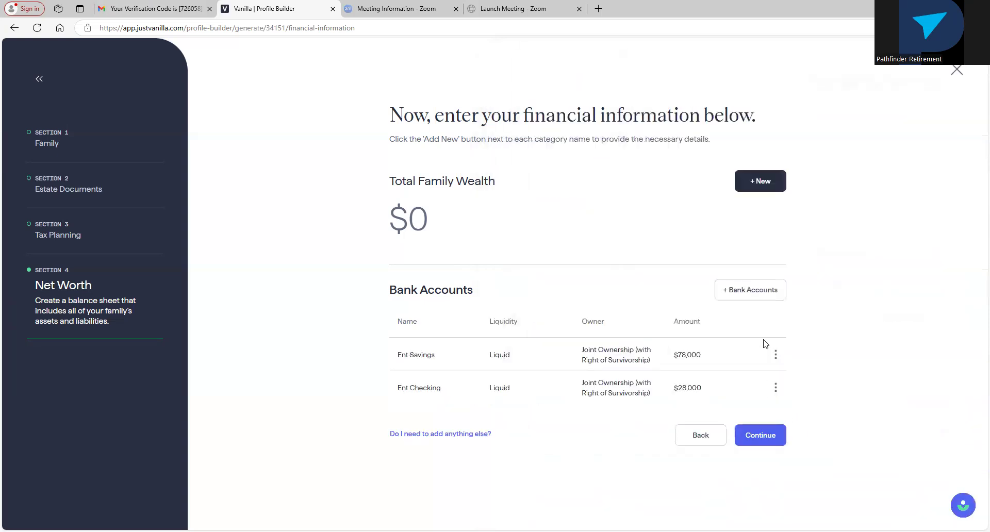
# Start a third bank account named Ent Business, owned by the husband, with a balance of $50,000.
pyautogui.click(754, 292)
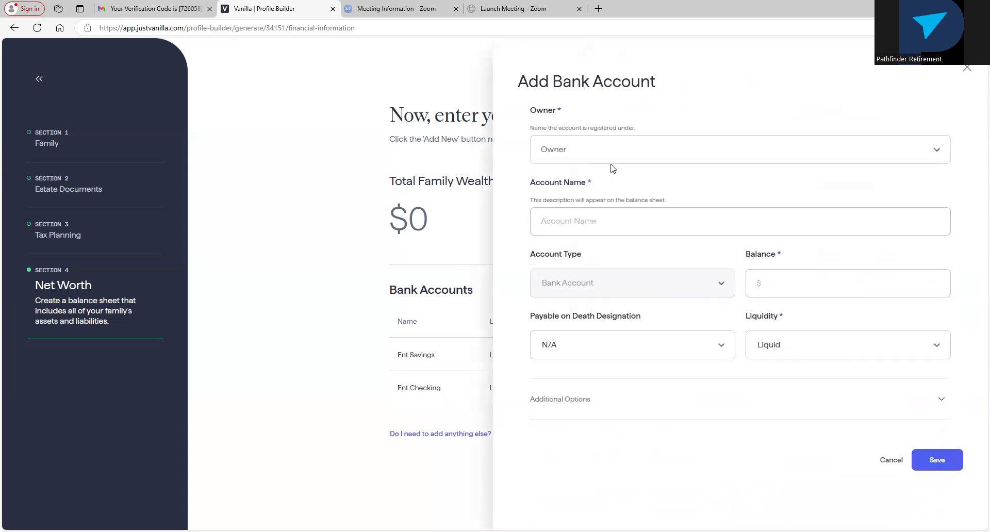
pyautogui.click(594, 151)
pyautogui.click(580, 218)
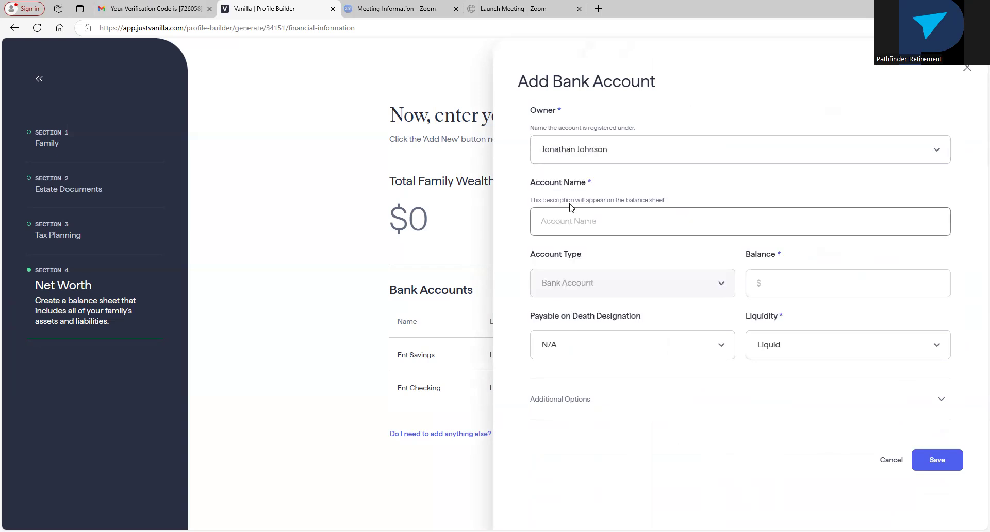
pyautogui.click(570, 221)
pyautogui.write('E')
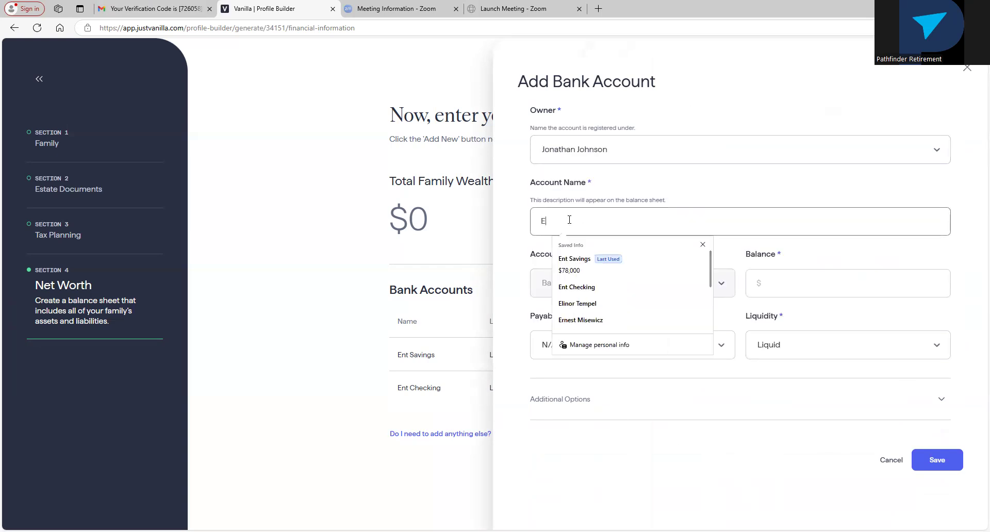
pyautogui.write('nt Business')
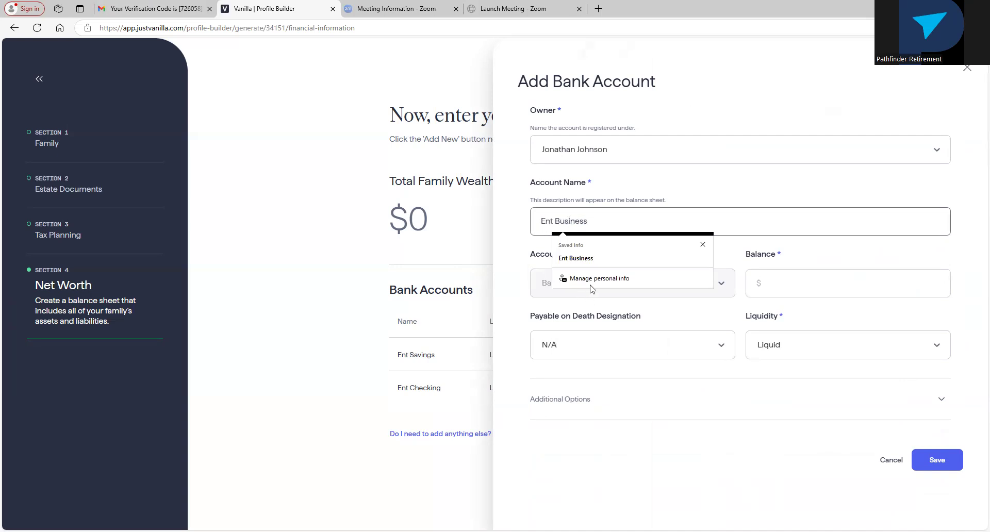
pyautogui.click(576, 258)
pyautogui.click(783, 283)
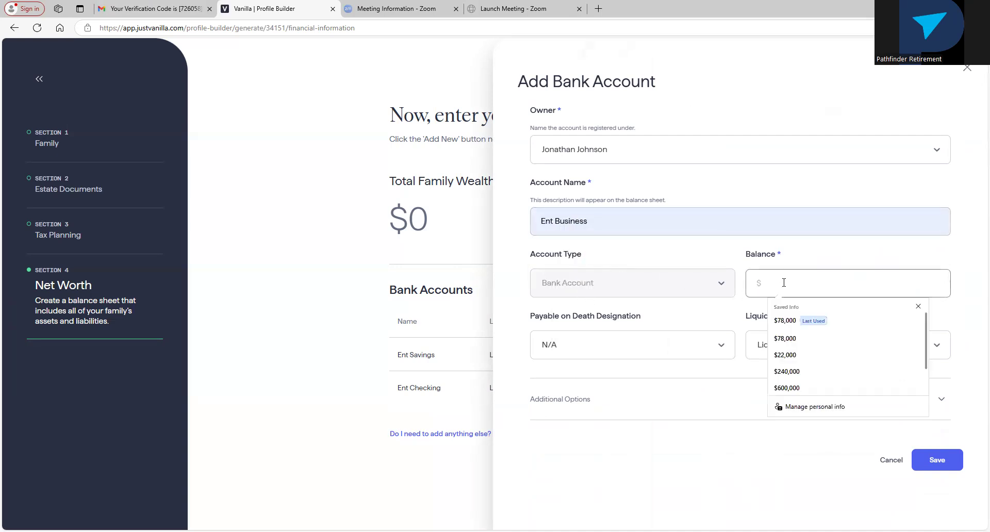
pyautogui.write('500000')
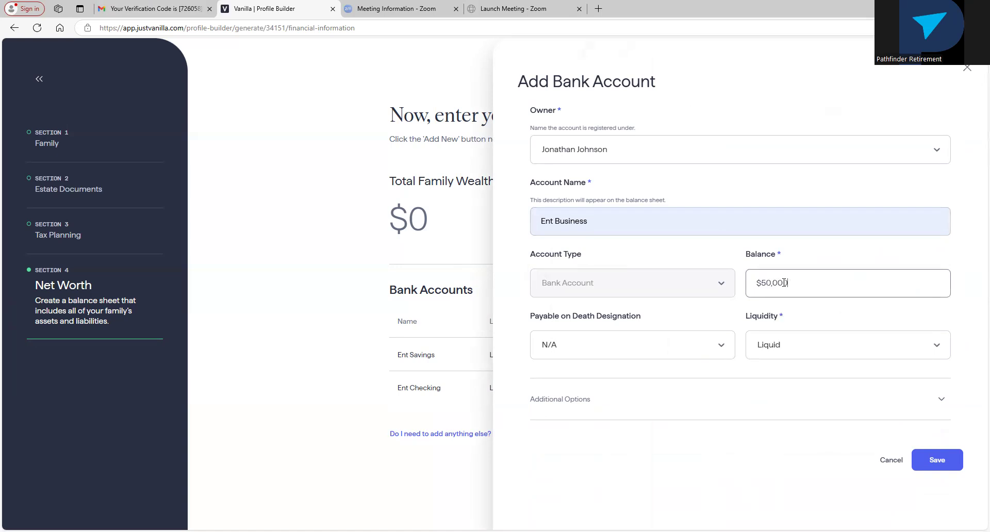
# Set Ent Business to Pay on Death with the wife as primary beneficiary at 100%.
pyautogui.click(687, 342)
pyautogui.click(645, 372)
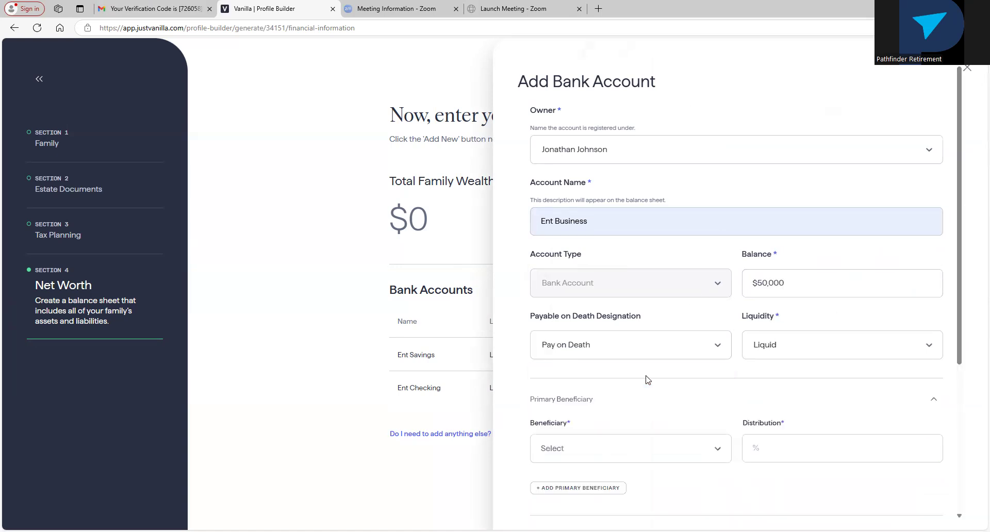
pyautogui.scroll(-2, 641, 368)
pyautogui.scroll(-1, 718, 287)
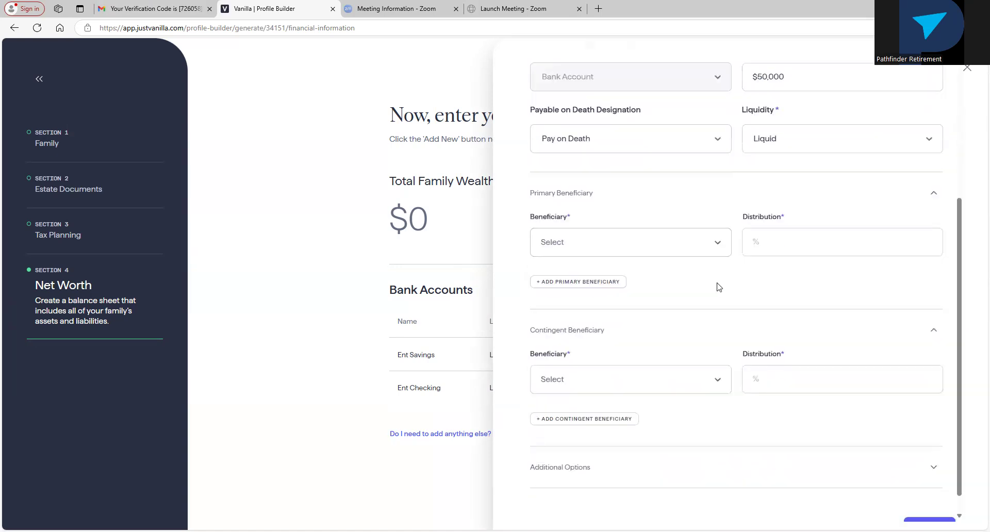
pyautogui.click(809, 237)
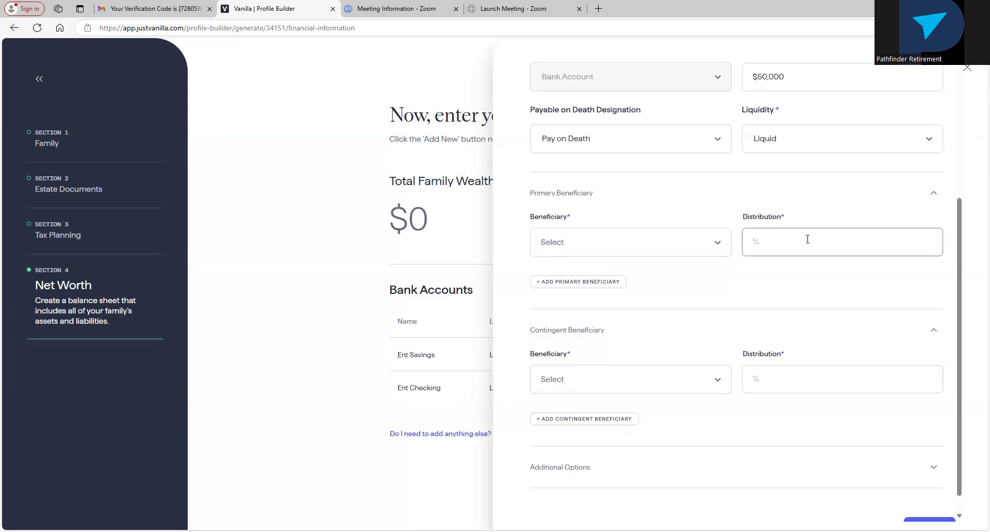
pyautogui.click(564, 239)
pyautogui.click(572, 270)
pyautogui.click(807, 238)
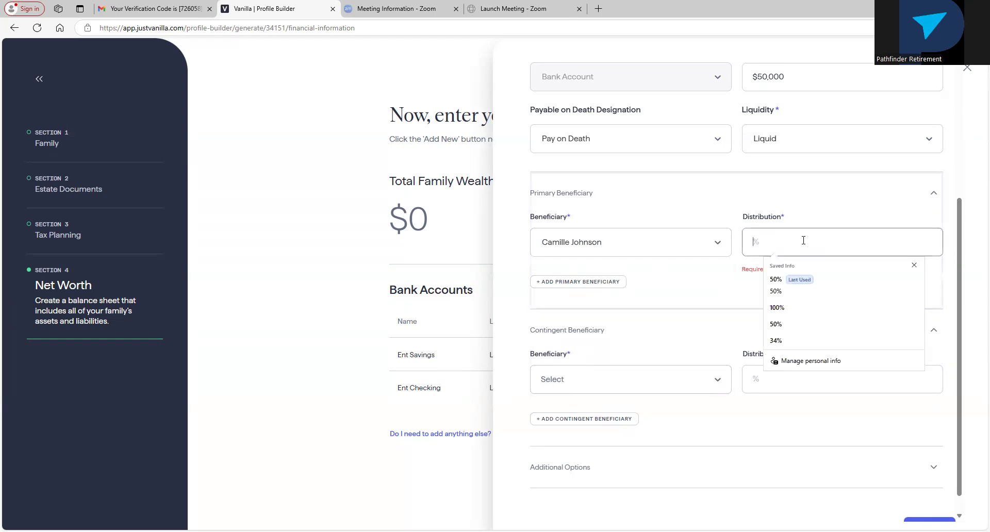
pyautogui.write('100')
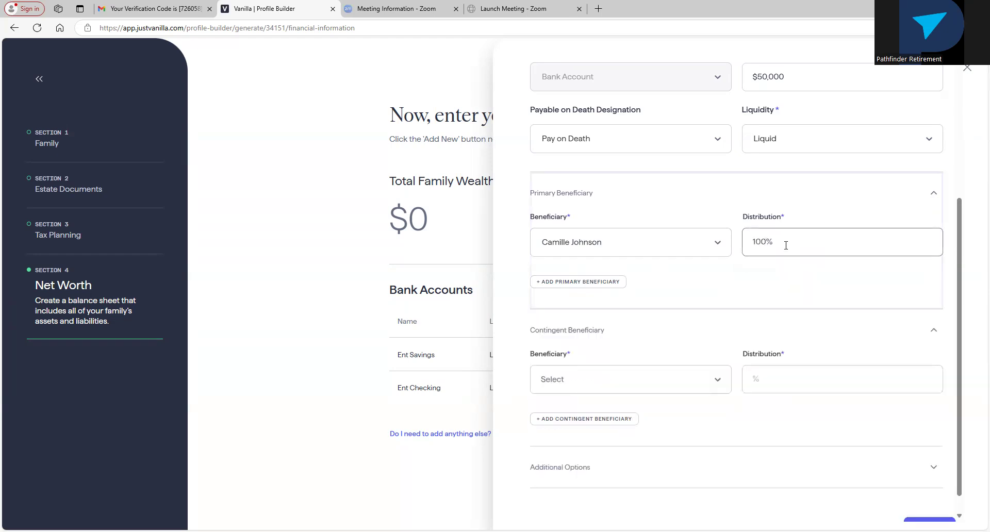
# Name the other two listed family members as contingent beneficiaries of Ent Business, fill in their distributions and save the account.
pyautogui.click(576, 373)
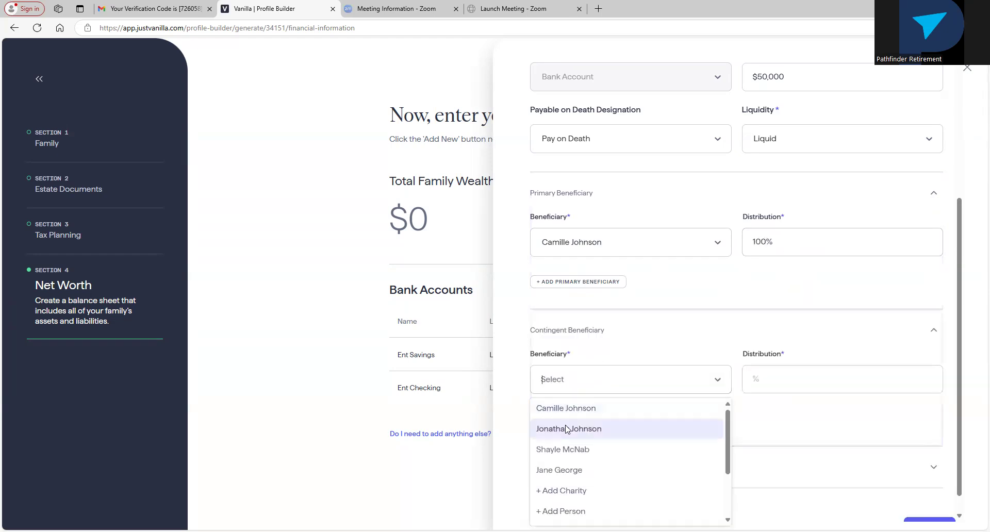
pyautogui.click(570, 448)
pyautogui.click(564, 422)
pyautogui.click(566, 426)
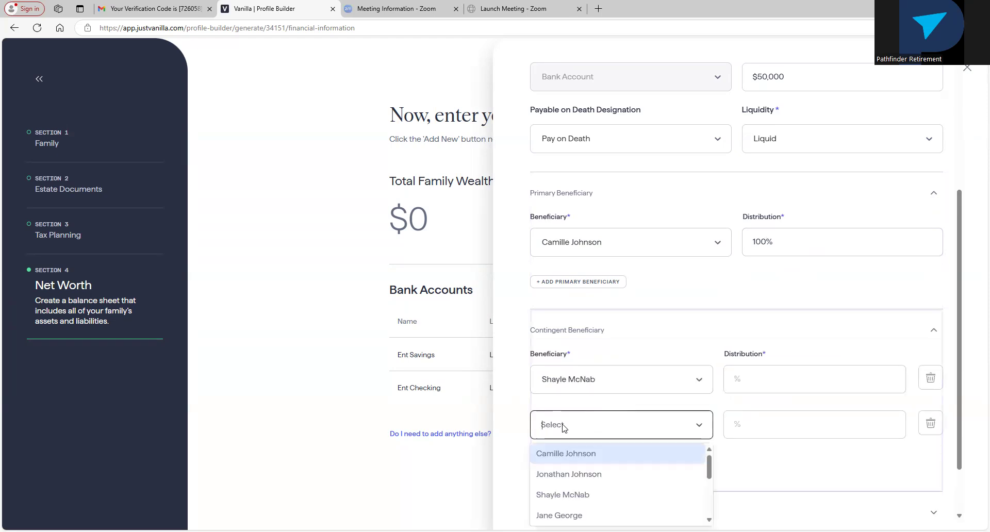
pyautogui.click(554, 515)
pyautogui.click(753, 378)
pyautogui.click(763, 414)
pyautogui.scroll(-1, 779, 408)
pyautogui.click(932, 508)
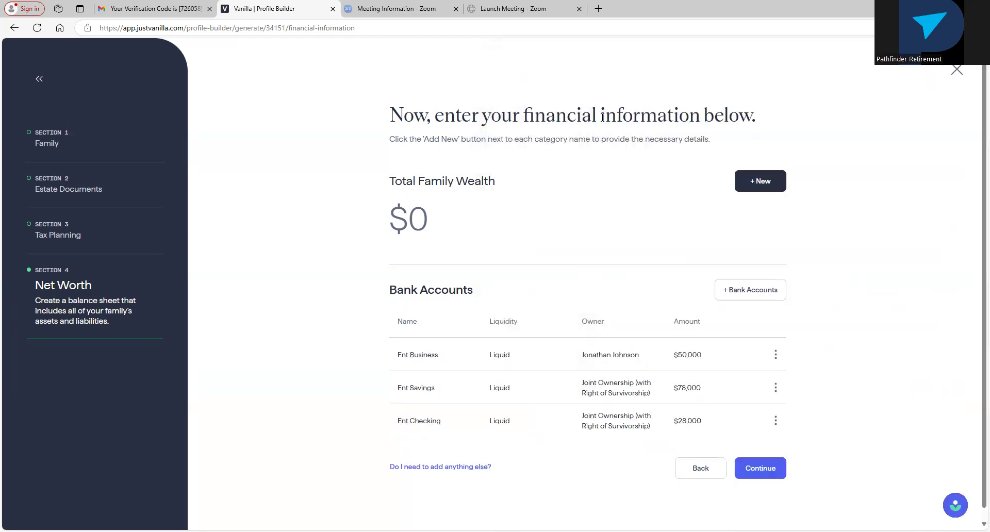
# Start a Retirement and Annuities account owned by the husband, with type Annuities and the name Athene Roth.
pyautogui.click(759, 181)
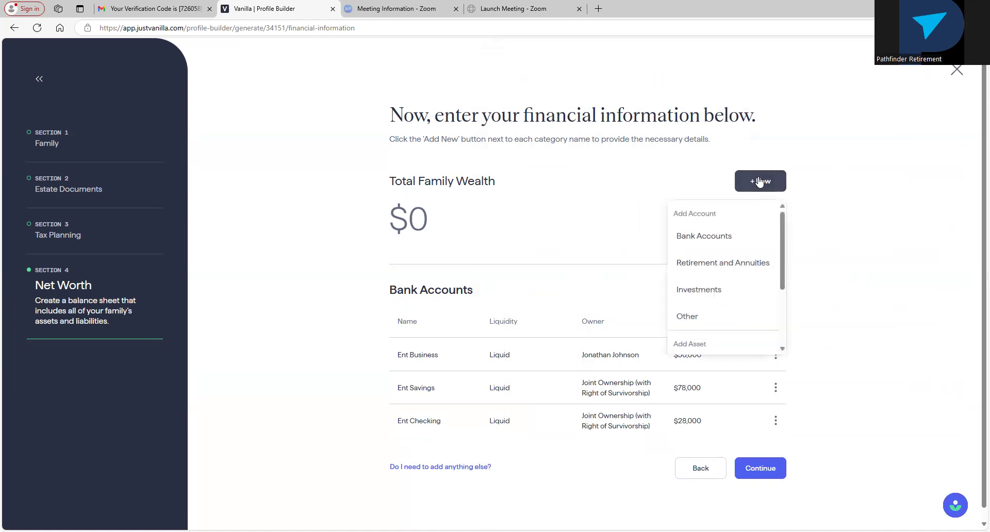
pyautogui.click(732, 263)
pyautogui.click(604, 153)
pyautogui.click(598, 180)
pyautogui.click(587, 227)
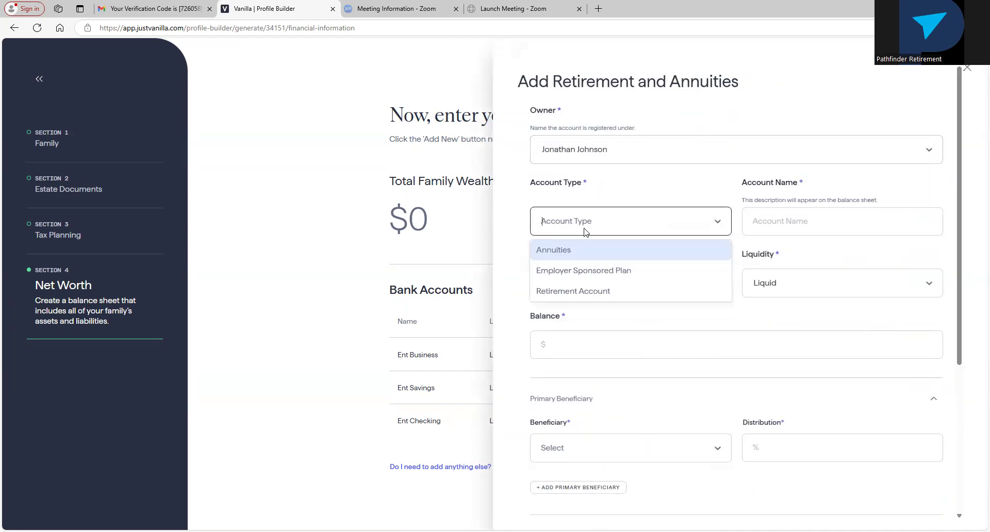
pyautogui.click(588, 253)
pyautogui.click(766, 221)
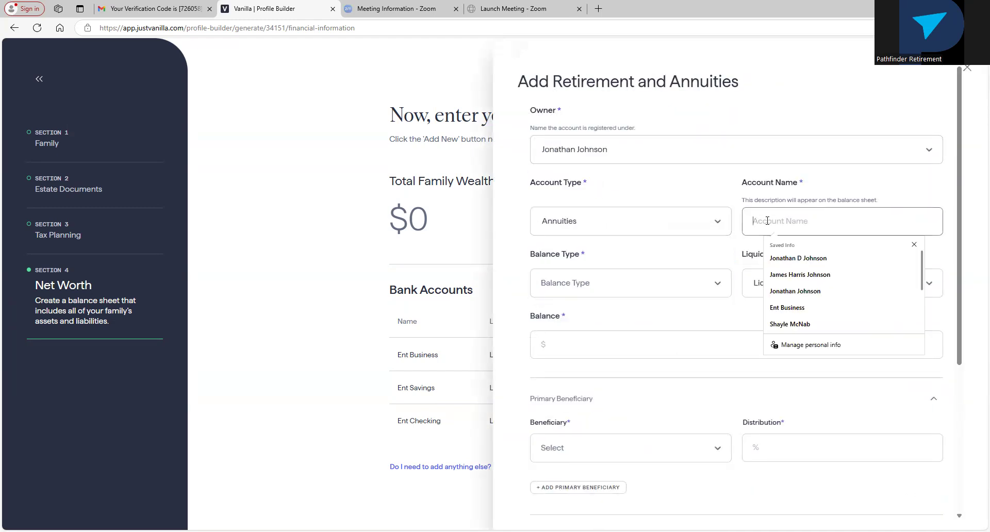
pyautogui.write('A')
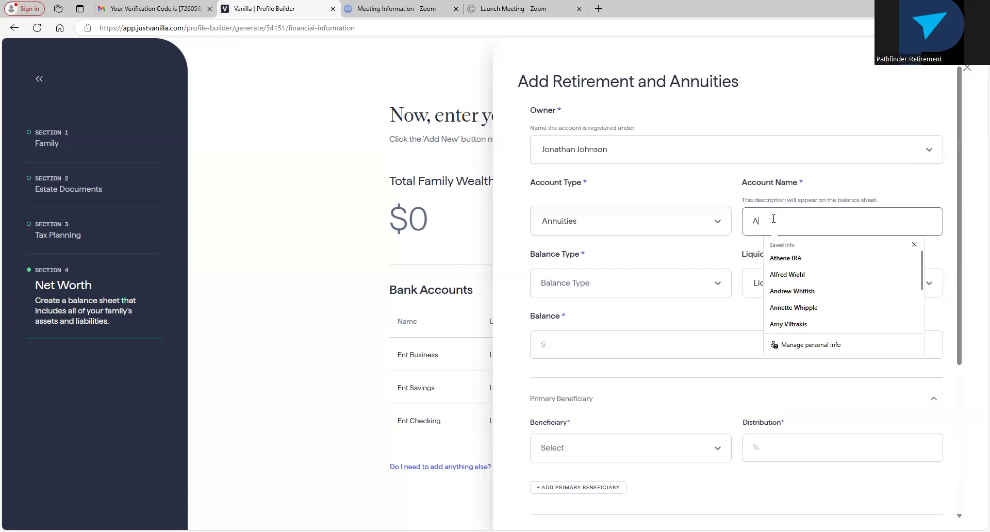
pyautogui.write('thene')
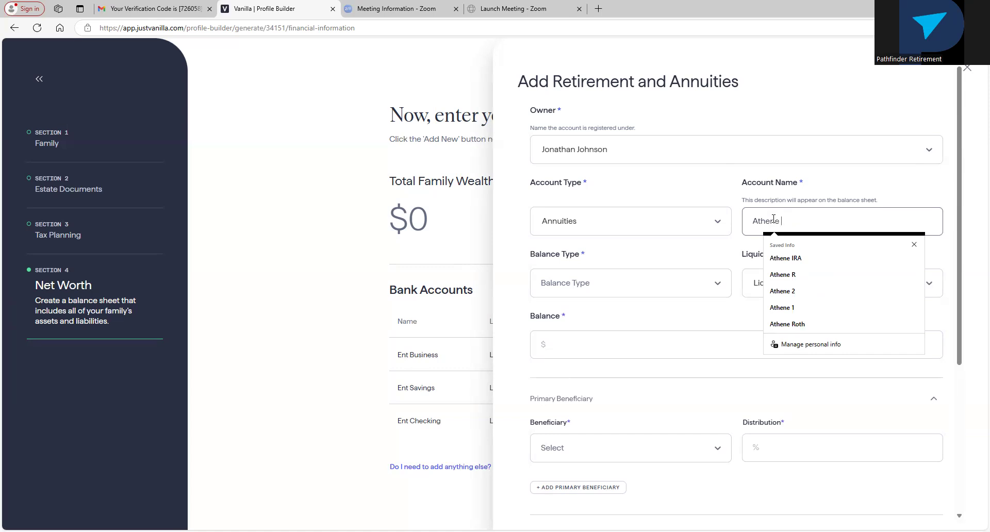
pyautogui.write(' Roth')
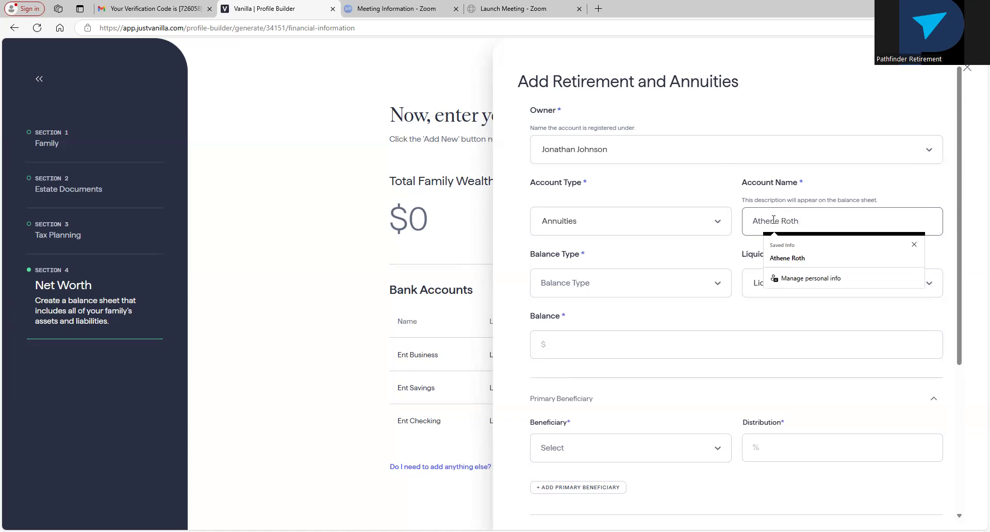
pyautogui.click(645, 292)
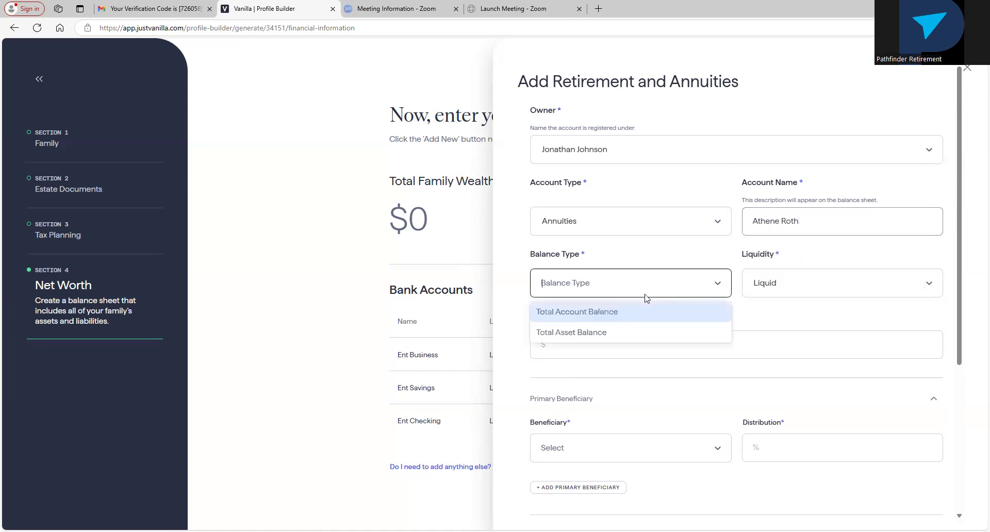
pyautogui.click(600, 315)
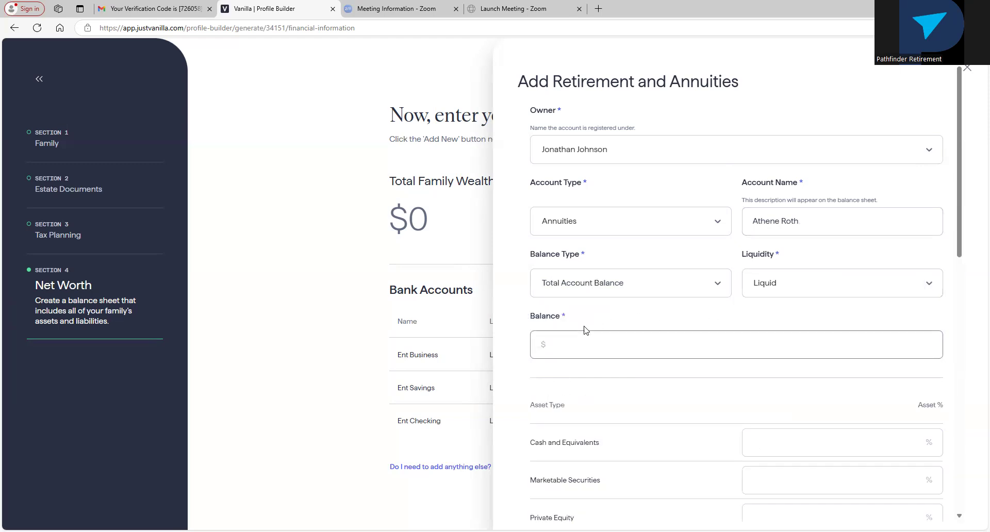
pyautogui.click(568, 342)
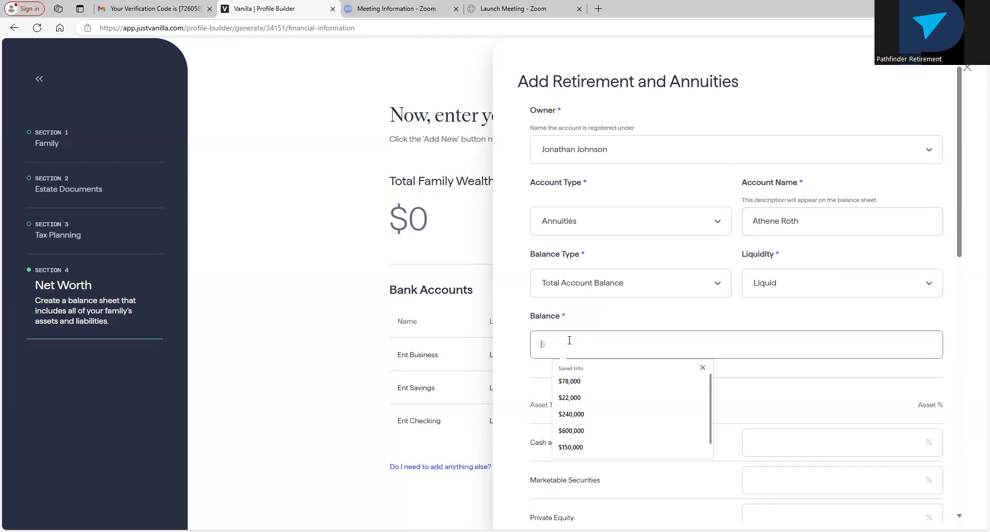
pyautogui.write('120,000')
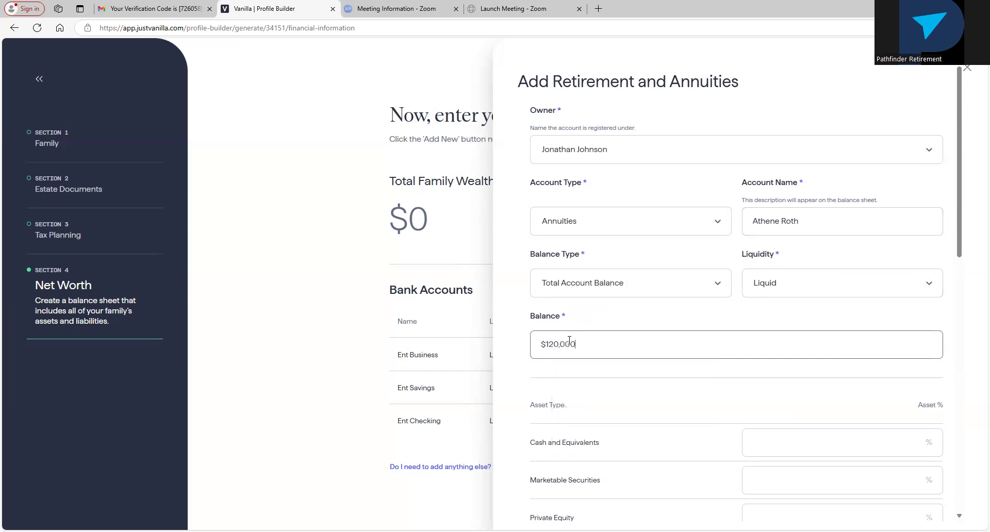
# Name the wife as primary beneficiary of Athene Roth with a 100% distribution.
pyautogui.scroll(-9, 588, 376)
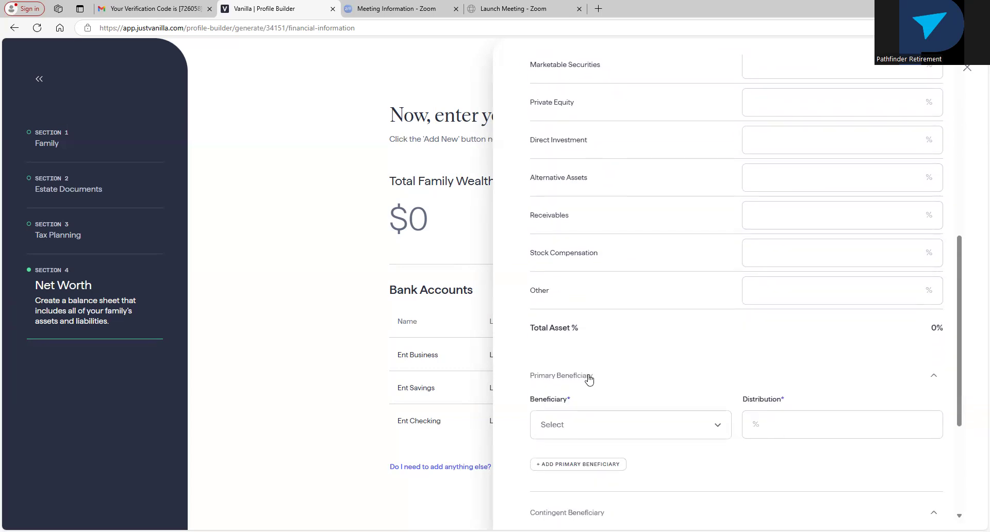
pyautogui.click(586, 375)
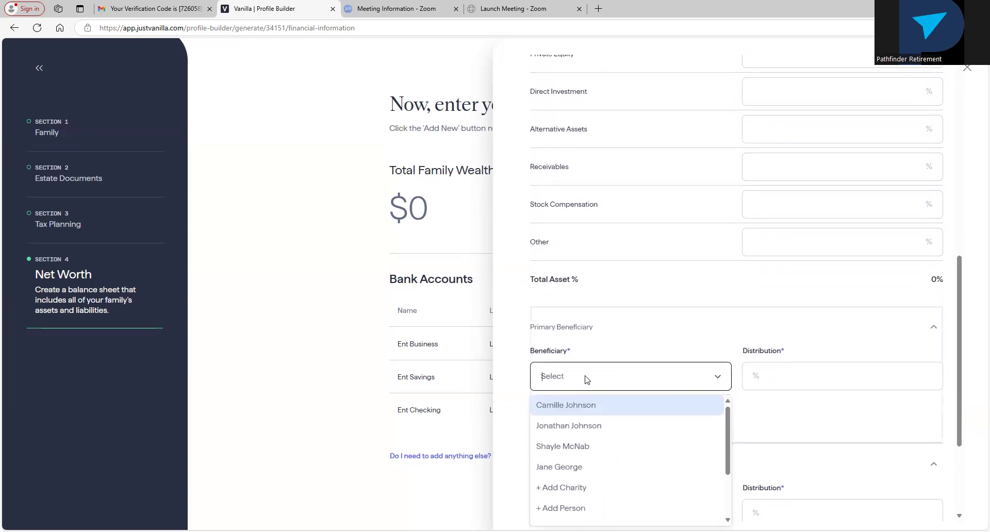
pyautogui.click(592, 403)
pyautogui.click(777, 371)
pyautogui.write('100')
pyautogui.scroll(-3, 688, 398)
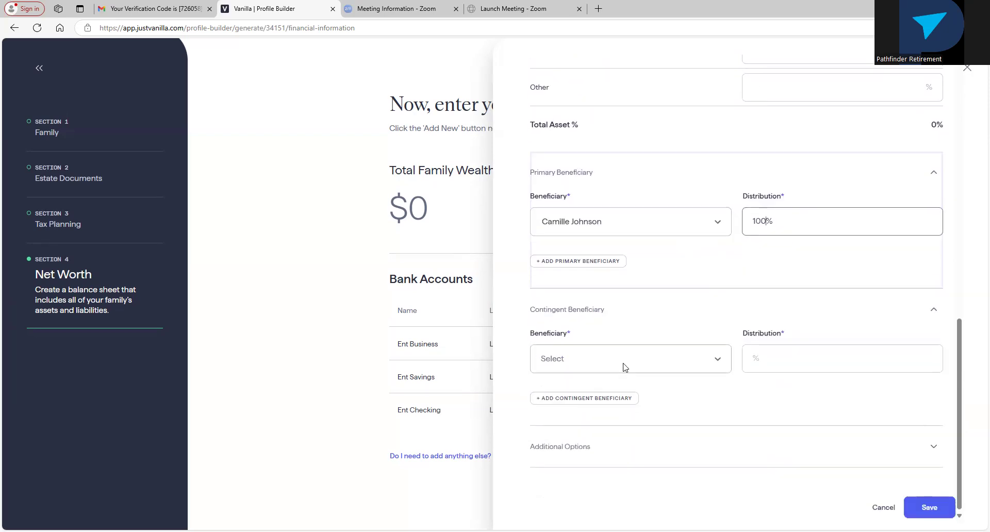
# Add the other two listed family members as contingent beneficiaries of Athene Roth at 50% each.
pyautogui.click(586, 356)
pyautogui.click(570, 429)
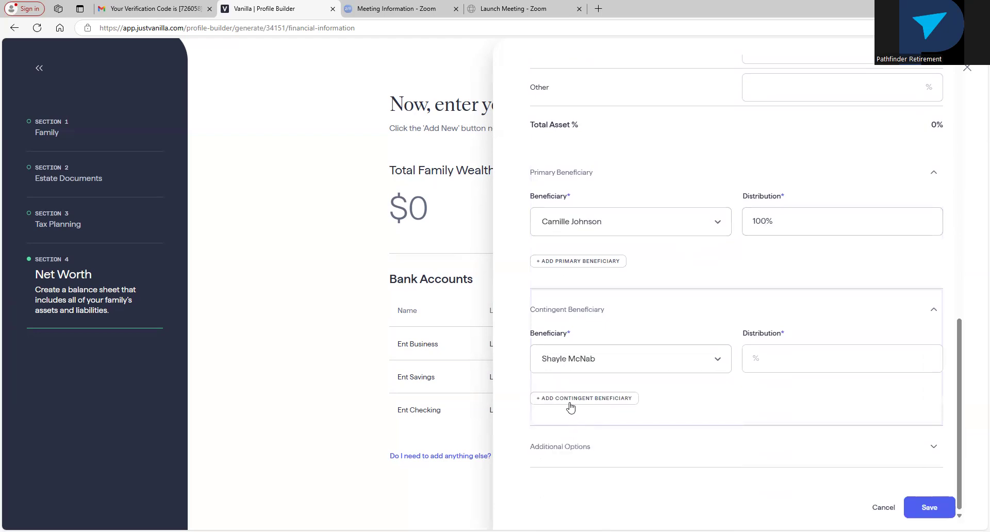
pyautogui.click(570, 406)
pyautogui.click(570, 406)
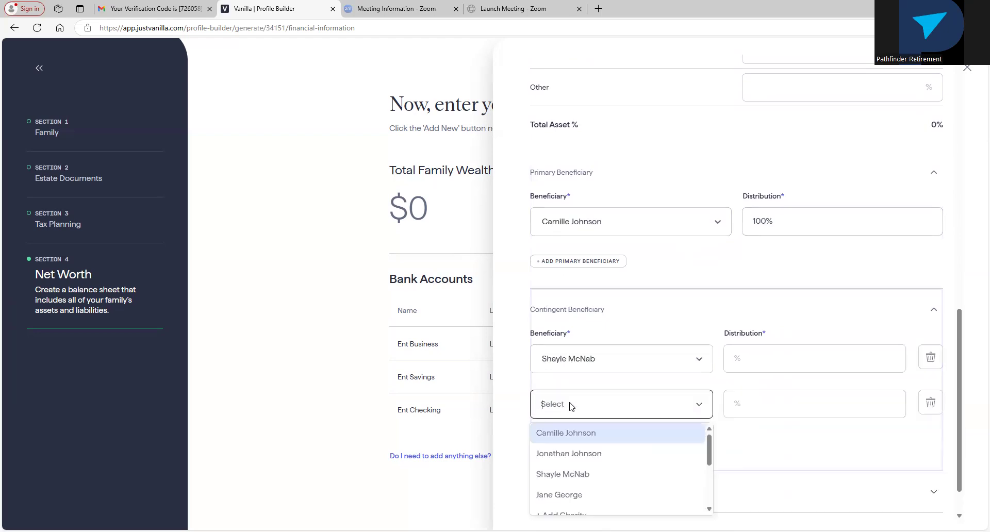
pyautogui.click(580, 496)
pyautogui.click(734, 359)
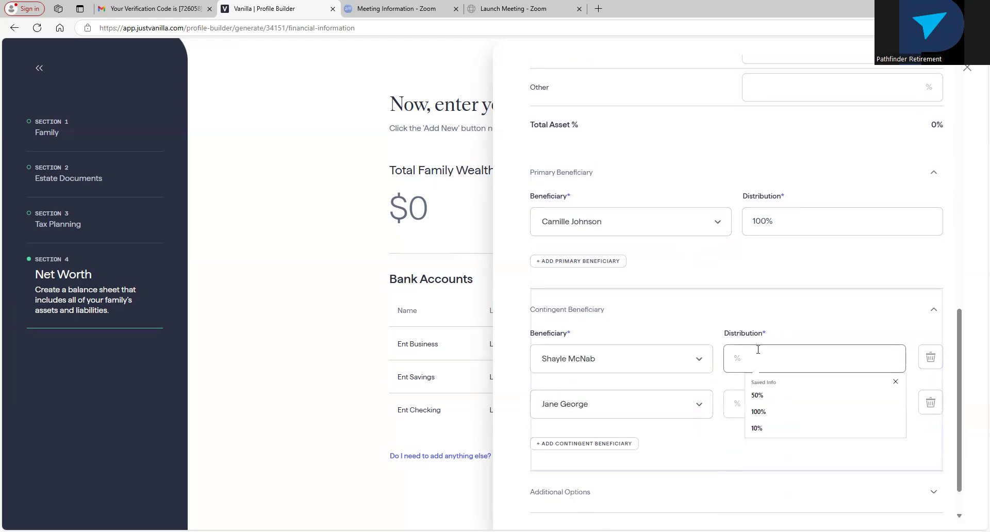
pyautogui.write('50')
pyautogui.click(771, 408)
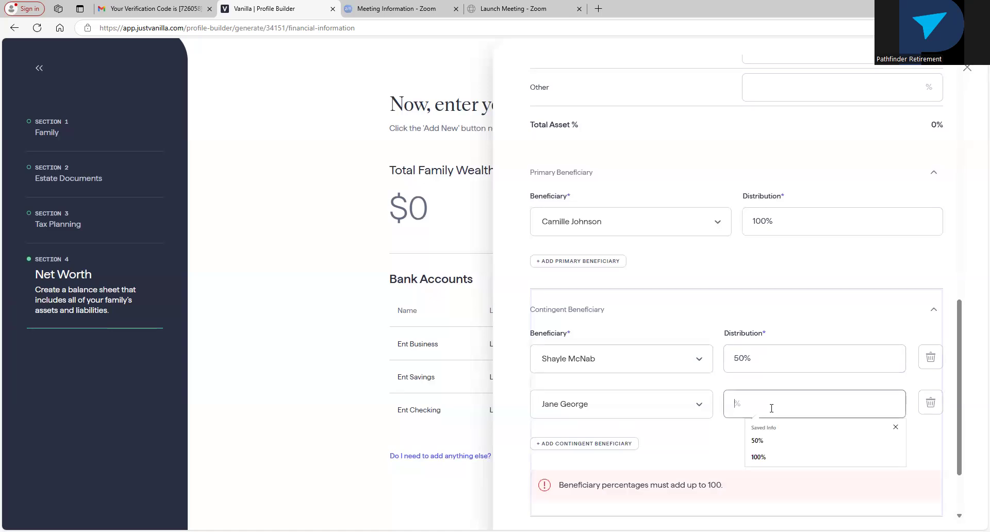
pyautogui.write('50')
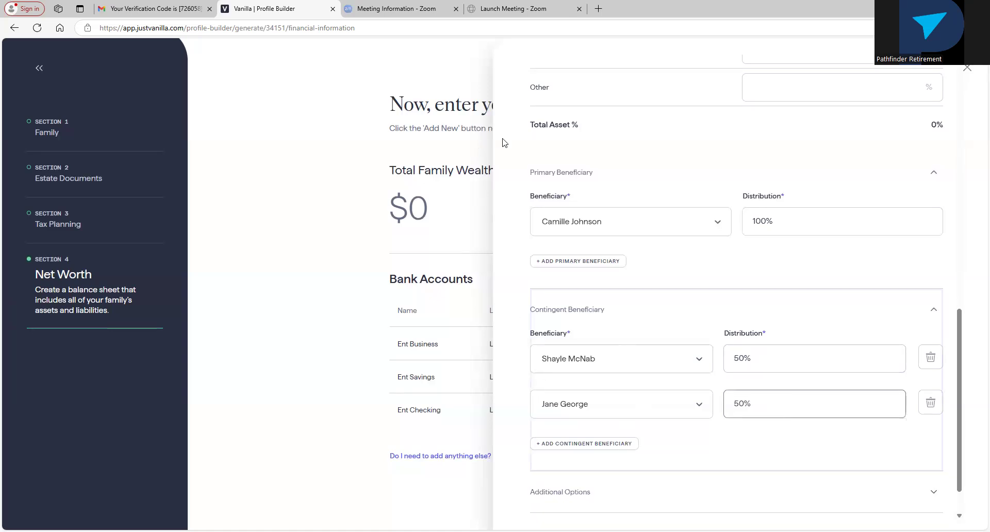
pyautogui.click(673, 73)
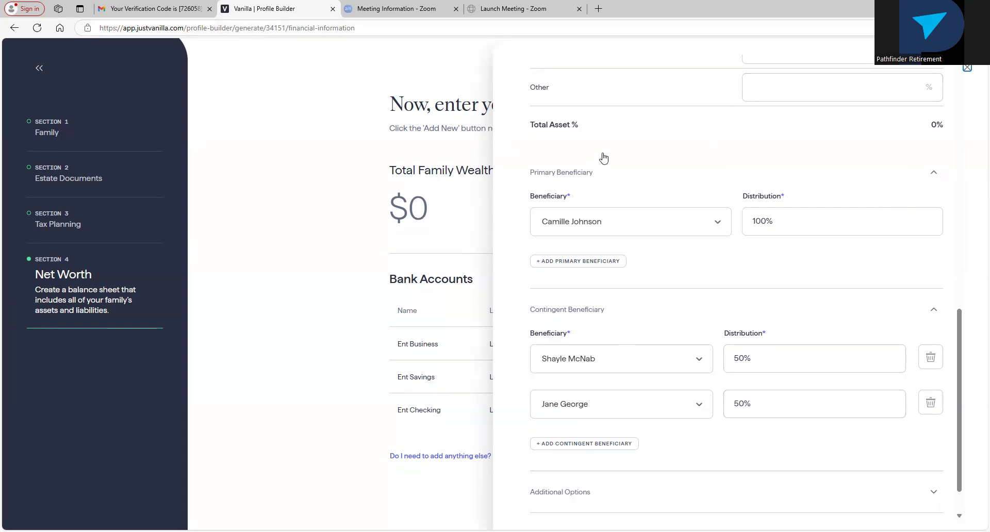
pyautogui.scroll(-1, 632, 146)
pyautogui.scroll(3, 625, 145)
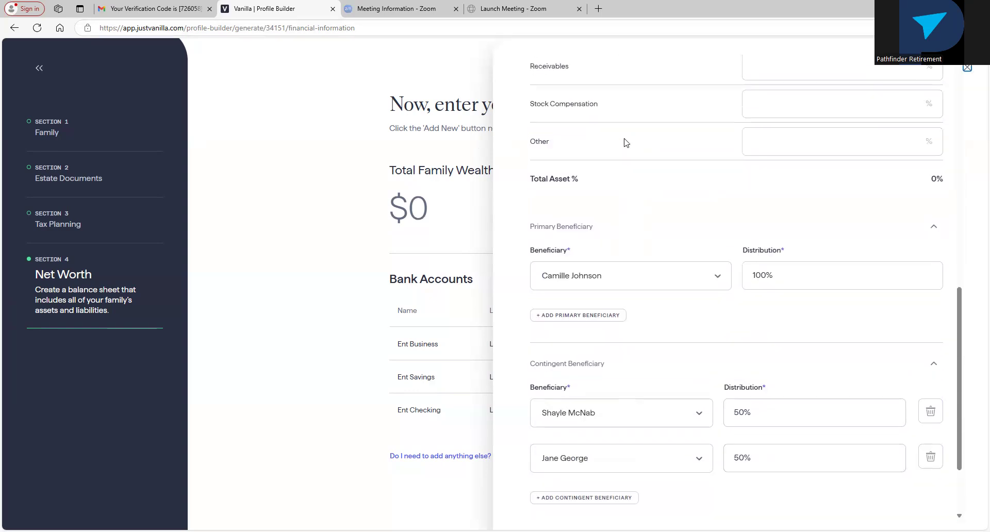
pyautogui.scroll(4, 624, 142)
pyautogui.scroll(-5, 593, 139)
pyautogui.scroll(-3, 590, 138)
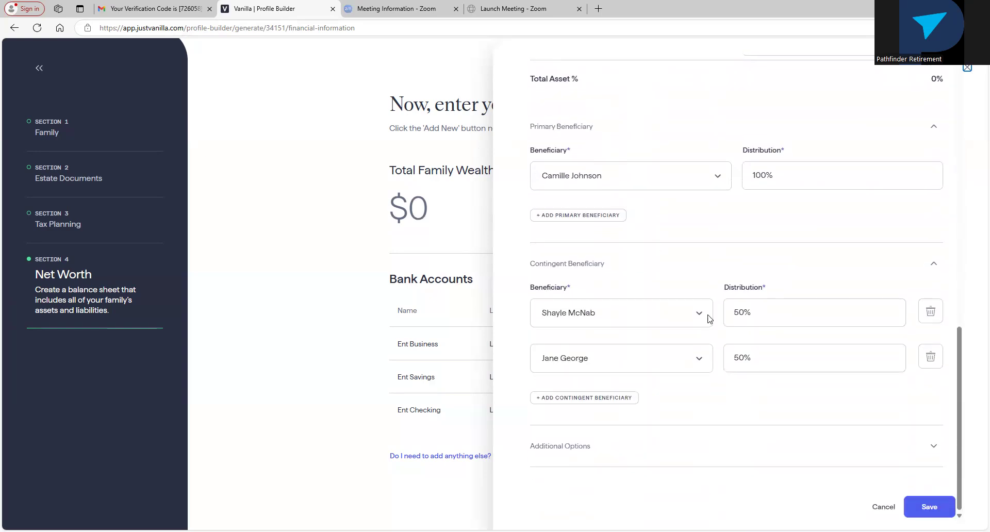
# Save the Athene Roth account and start another Retirement and Annuities account owned by the husband.
pyautogui.click(932, 508)
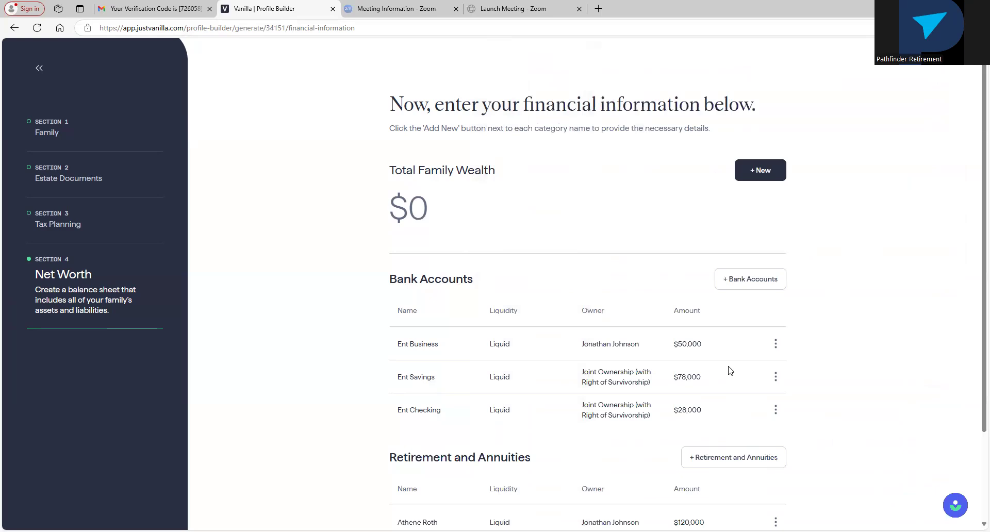
pyautogui.click(768, 166)
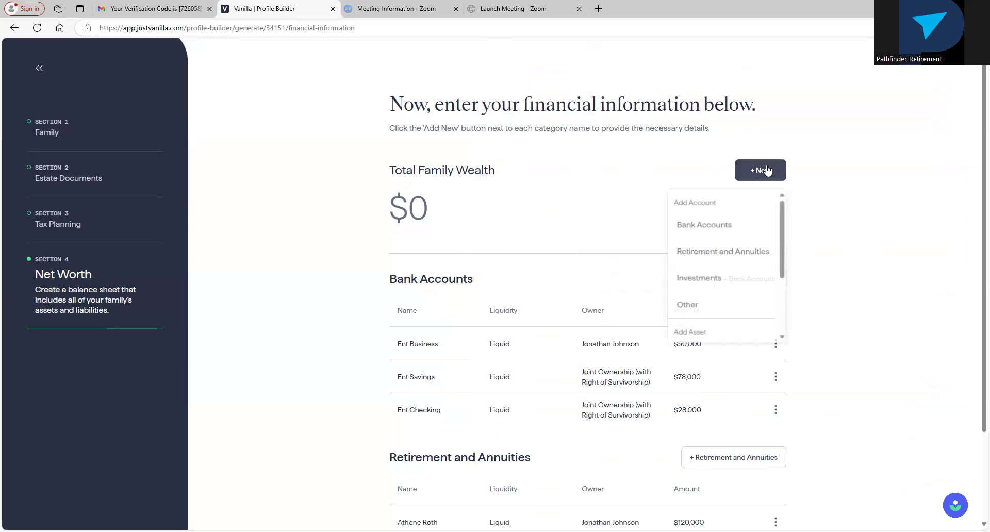
pyautogui.click(740, 253)
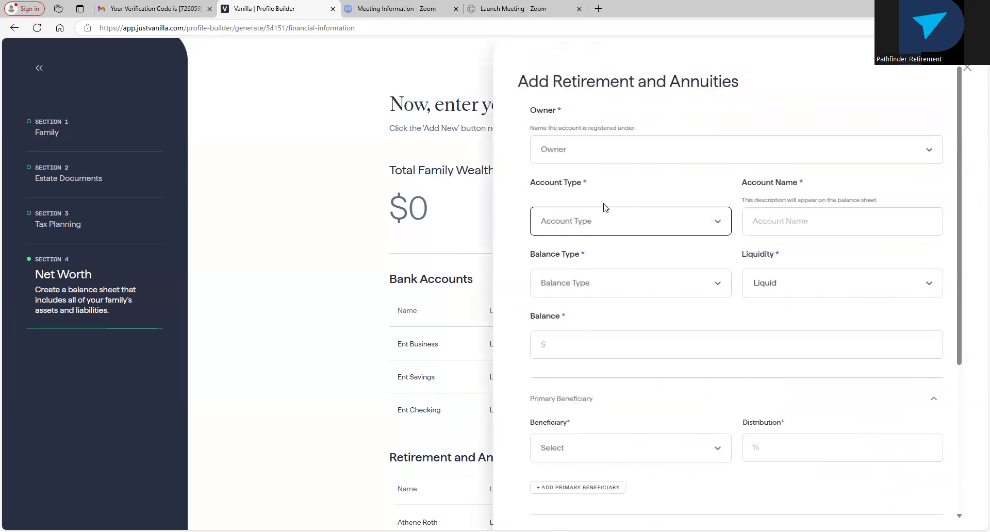
pyautogui.click(567, 147)
pyautogui.click(569, 181)
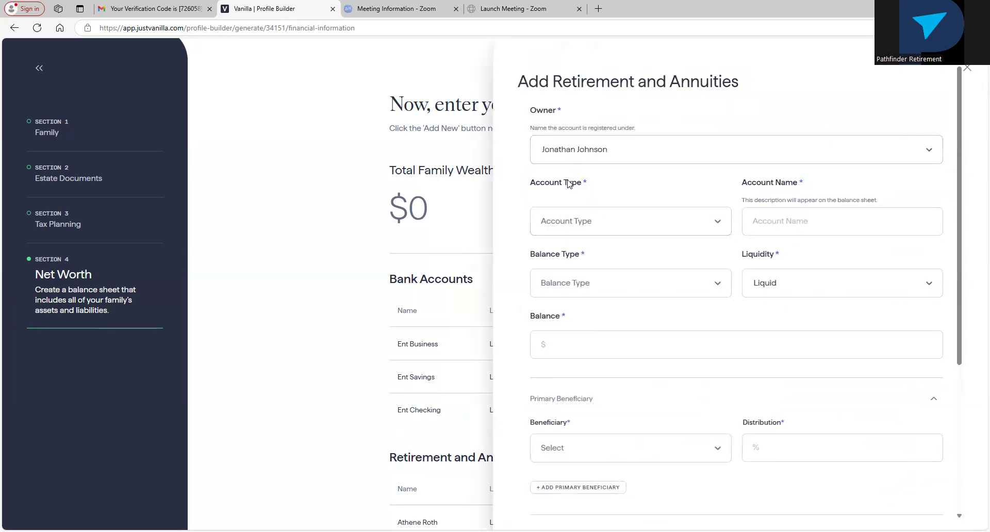
# Set the new account's type to Retirement Account and name it Personal Pension Plan.
pyautogui.click(600, 227)
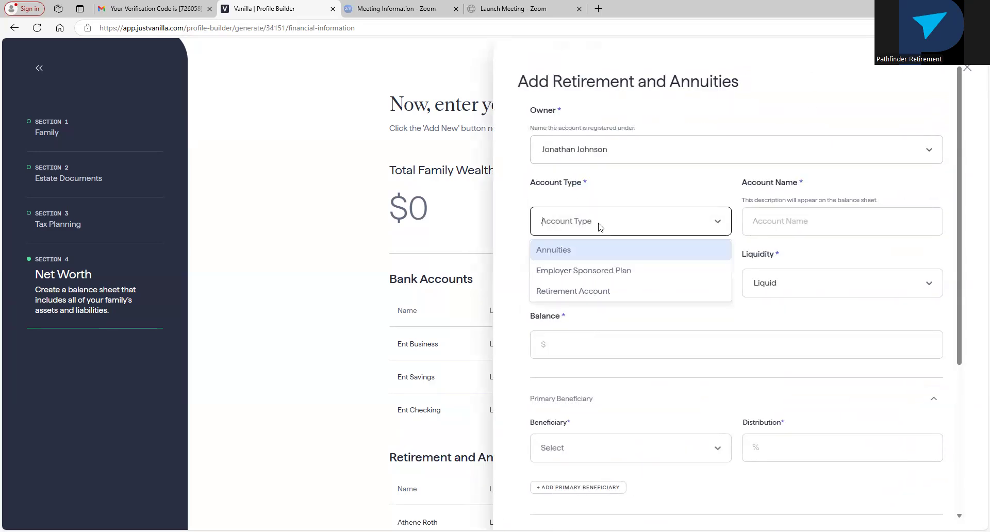
pyautogui.click(601, 289)
pyautogui.click(787, 219)
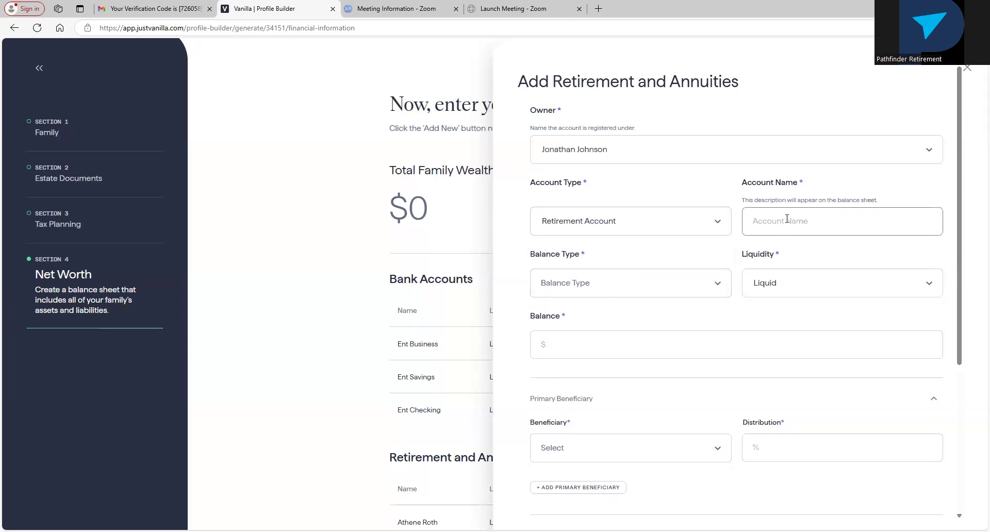
pyautogui.write('P')
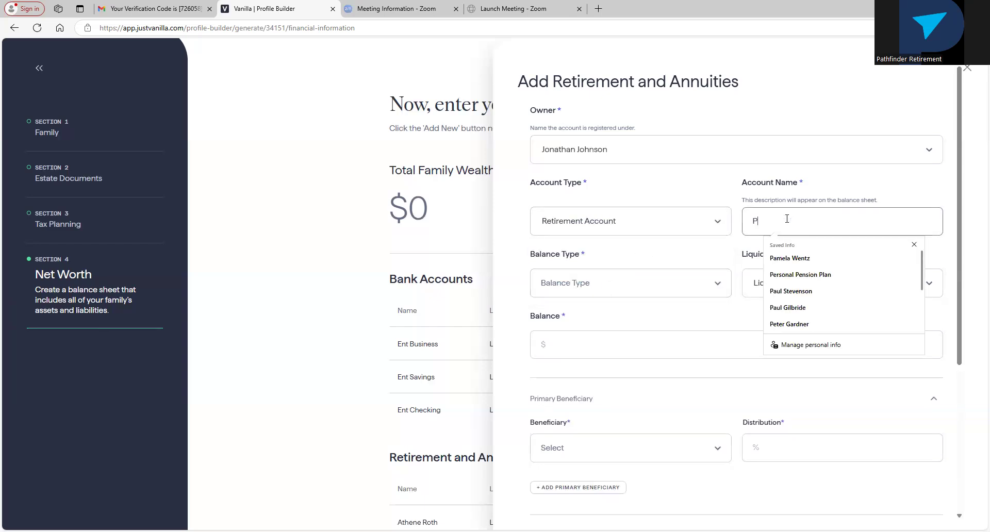
pyautogui.write('ersonal Pension Pl')
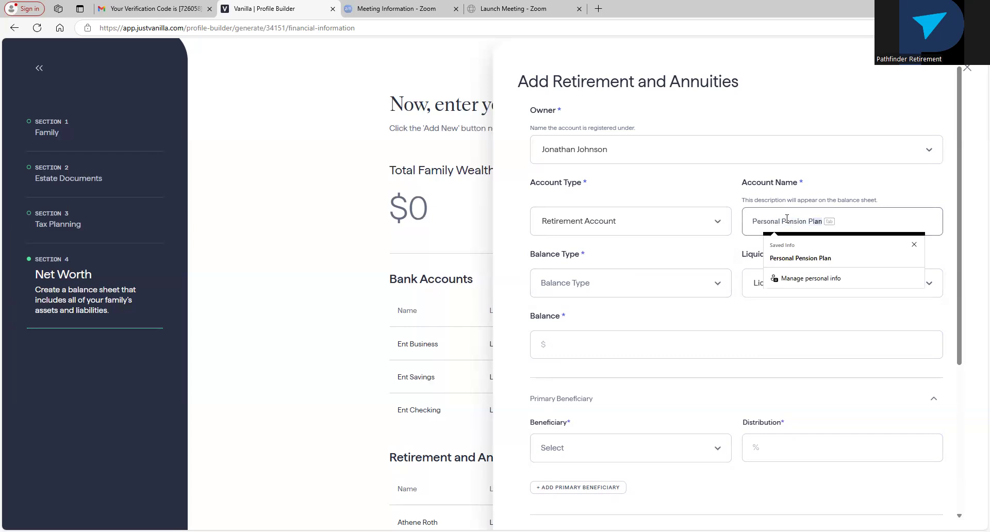
pyautogui.press('Tab')
pyautogui.click(827, 259)
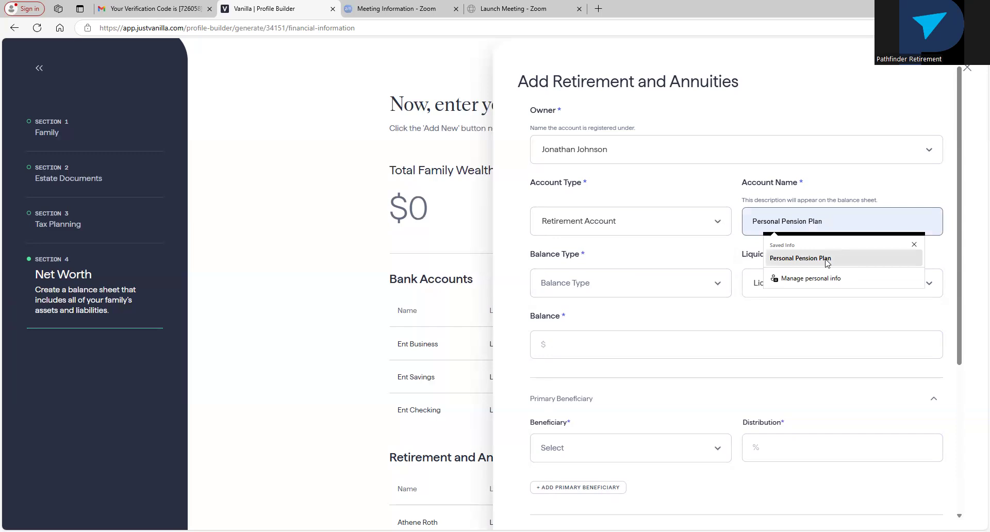
# Set the Personal Pension Plan balance type to Total Account Balance and its balance to $380,000.
pyautogui.click(573, 286)
pyautogui.click(577, 310)
pyautogui.scroll(-1, 584, 320)
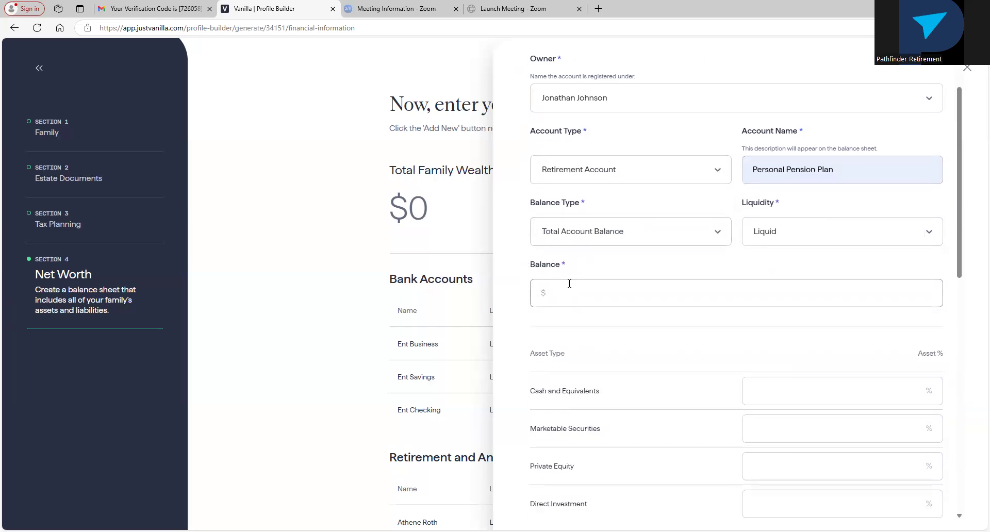
pyautogui.click(570, 283)
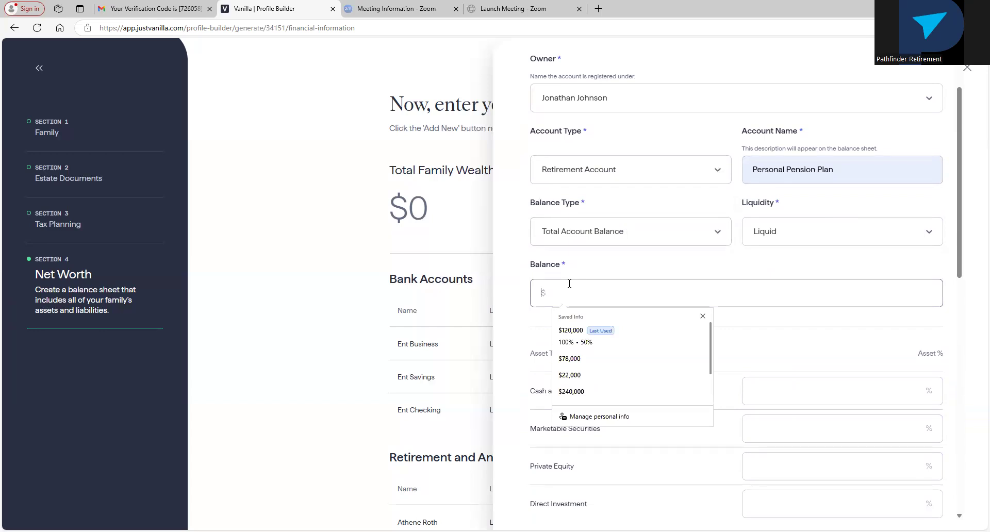
pyautogui.write('3800000')
# Name the wife as primary beneficiary of Personal Pension Plan with a 100% distribution.
pyautogui.scroll(-7, 584, 305)
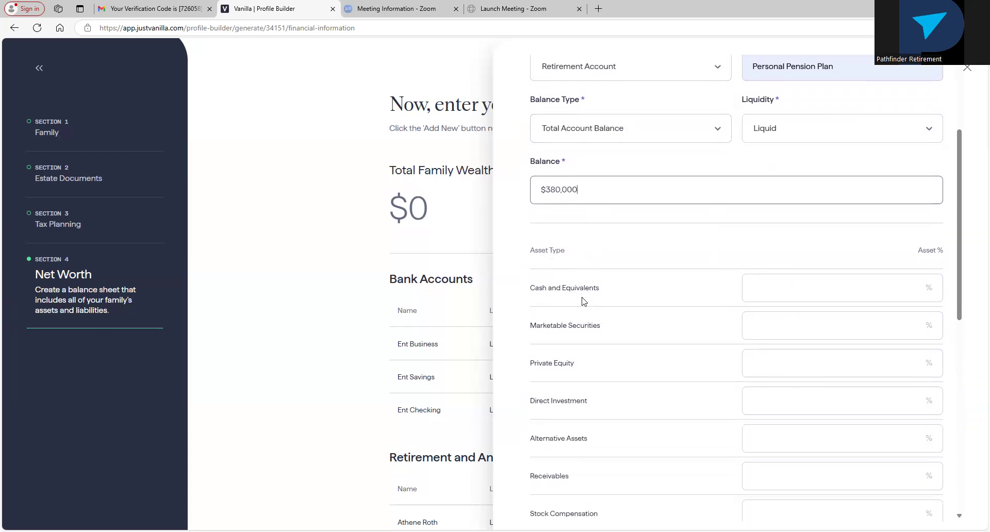
pyautogui.scroll(-2, 583, 314)
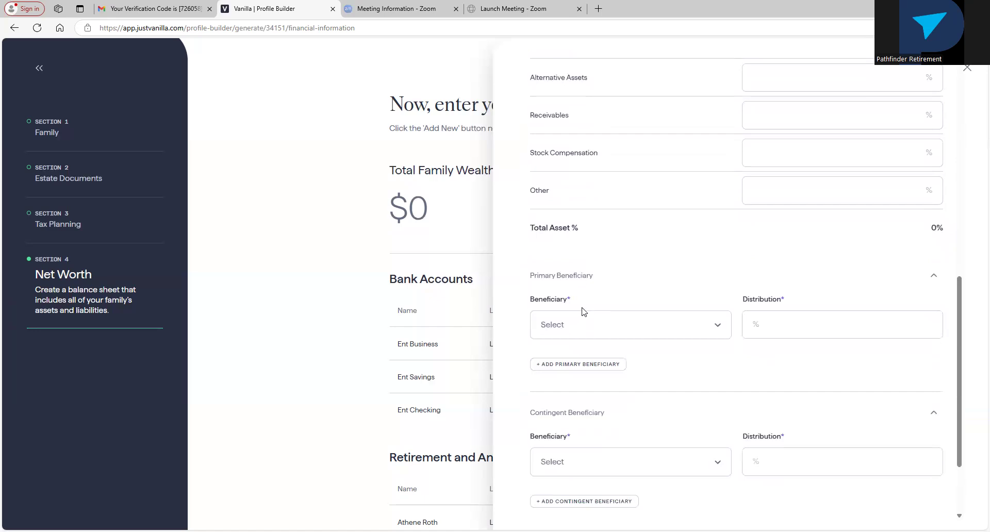
pyautogui.click(579, 328)
pyautogui.click(580, 355)
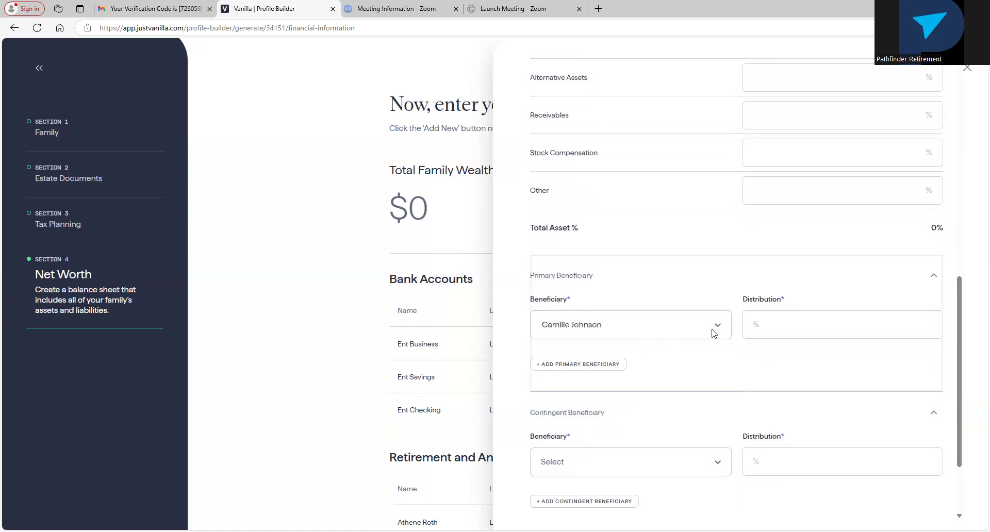
pyautogui.click(765, 319)
pyautogui.click(776, 361)
# Add the other two listed family members as contingent beneficiaries of Personal Pension Plan at 50% each.
pyautogui.scroll(-2, 649, 356)
pyautogui.click(597, 367)
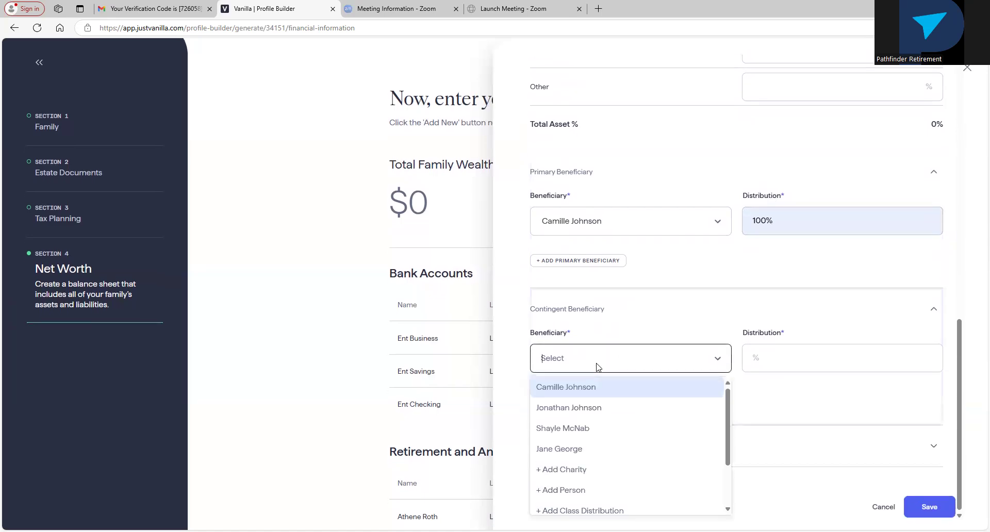
pyautogui.click(596, 430)
pyautogui.click(612, 401)
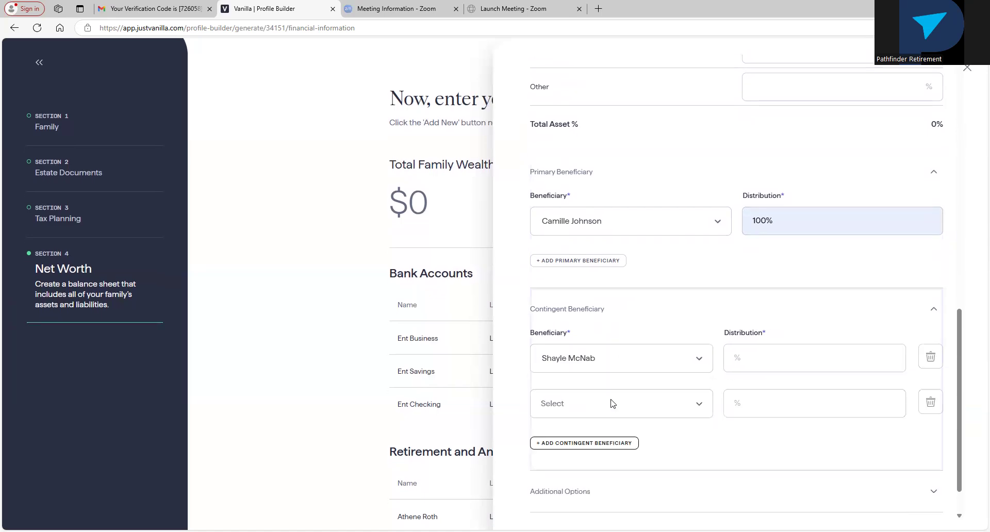
pyautogui.click(598, 404)
pyautogui.click(599, 495)
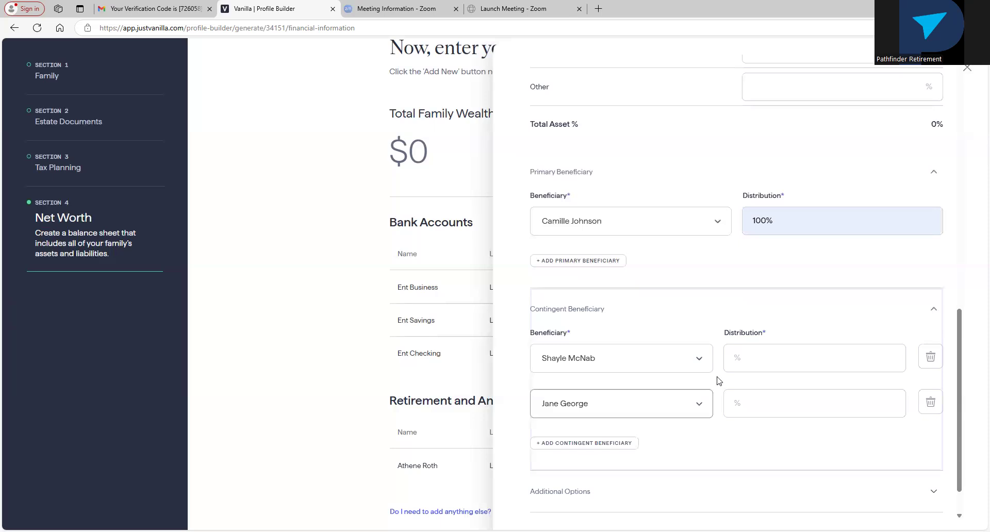
pyautogui.click(743, 357)
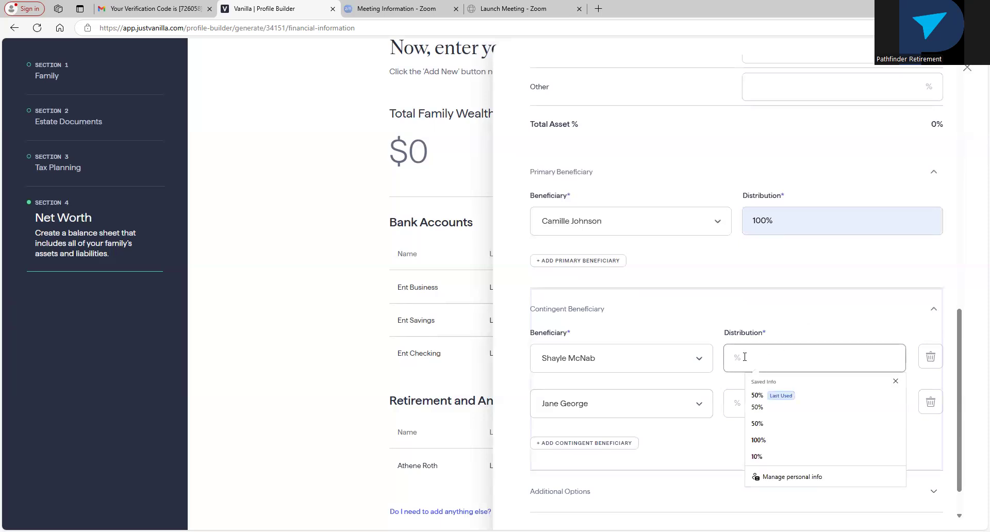
pyautogui.write('50')
pyautogui.click(752, 410)
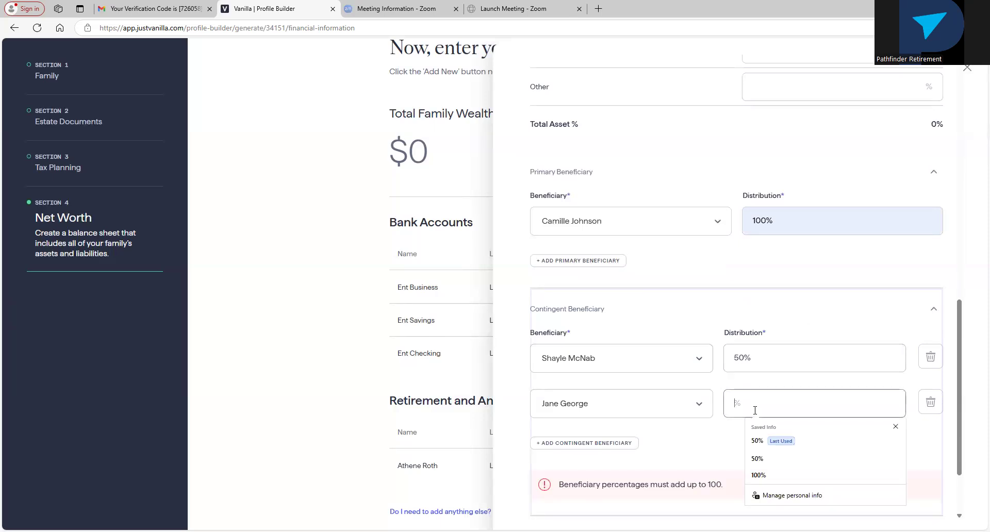
pyautogui.write('50')
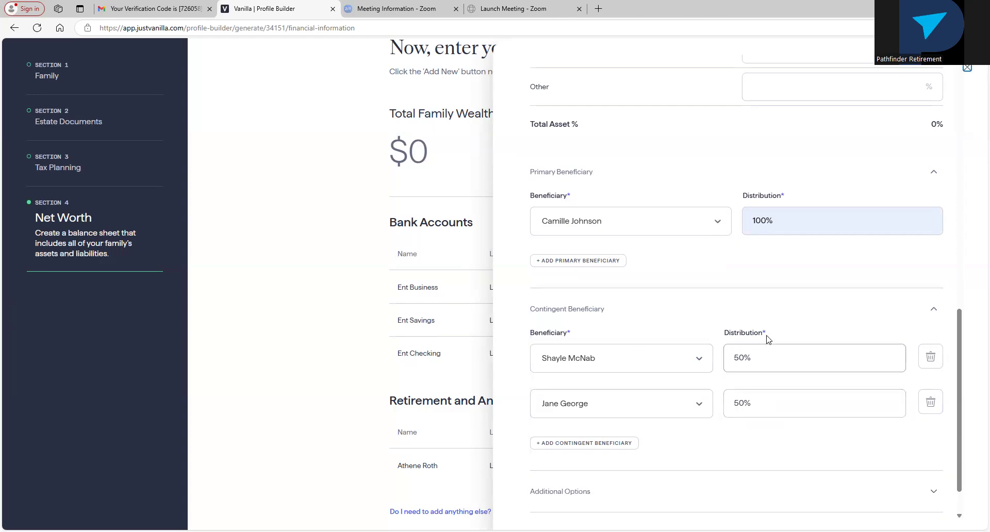
# Review the Personal Pension Plan entries and save the account.
pyautogui.scroll(-2, 641, 283)
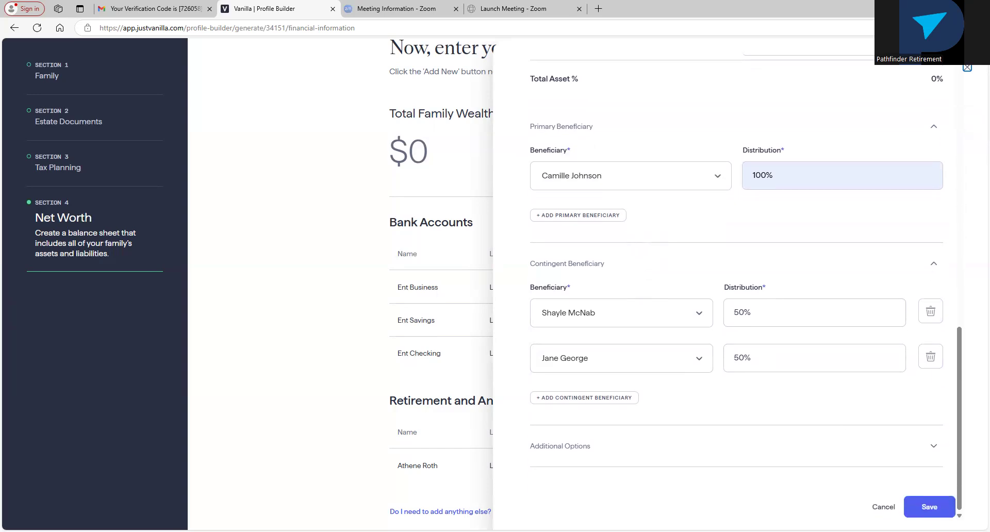
pyautogui.scroll(10, 663, 396)
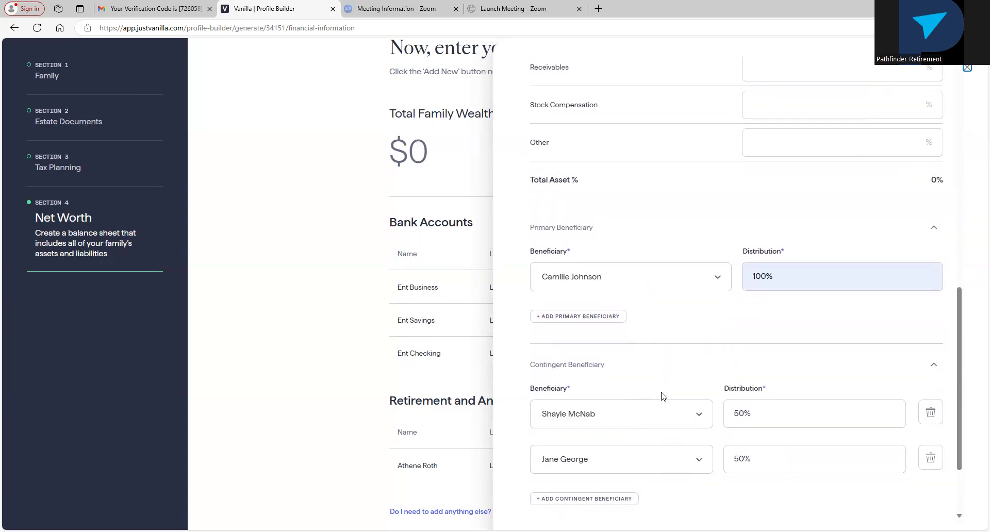
pyautogui.scroll(1, 663, 396)
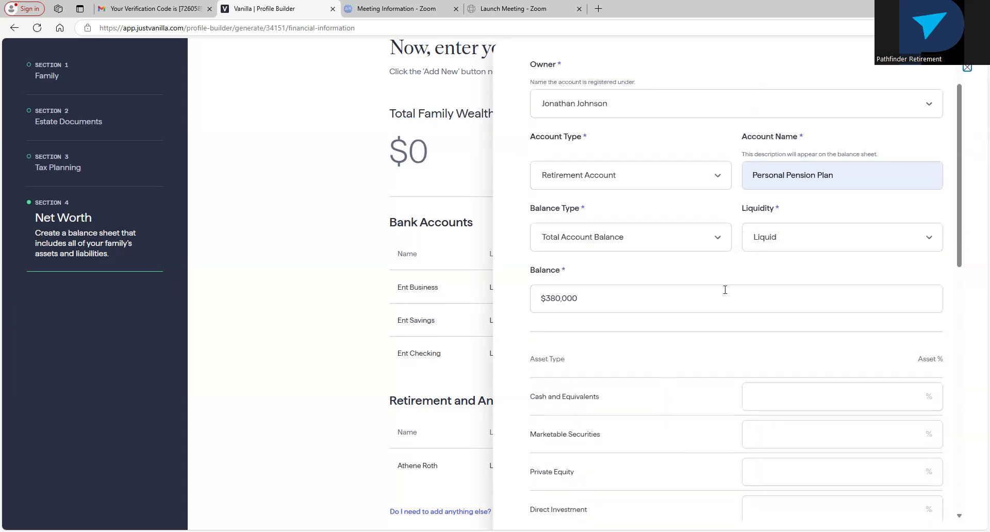
pyautogui.scroll(-10, 744, 269)
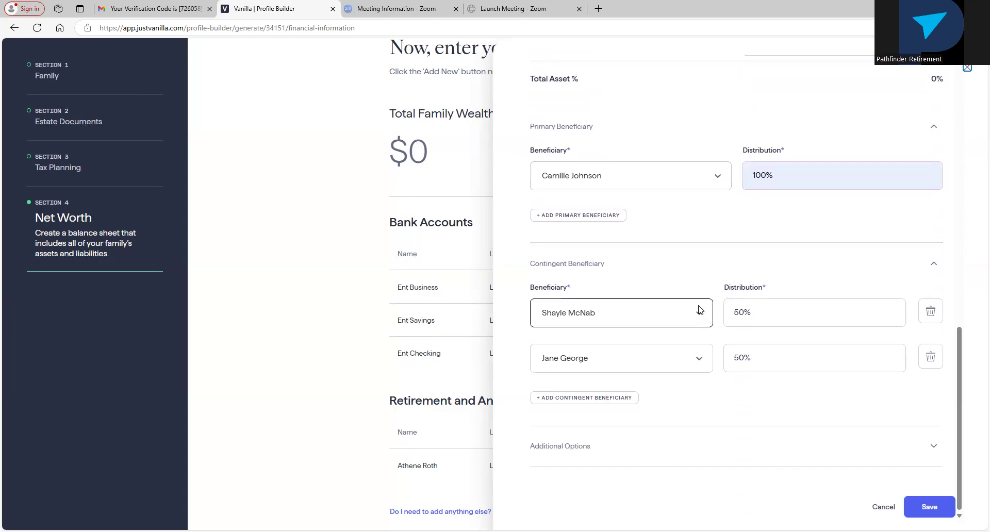
pyautogui.click(929, 508)
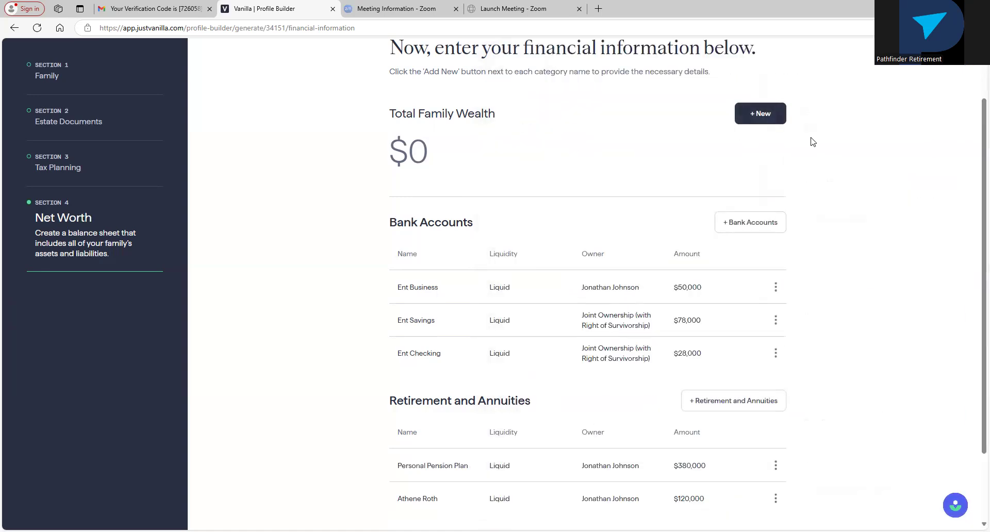
# Start a Retirement and Annuities account owned by the wife, with type Employer Sponsored Plan and the name 403B.
pyautogui.click(760, 114)
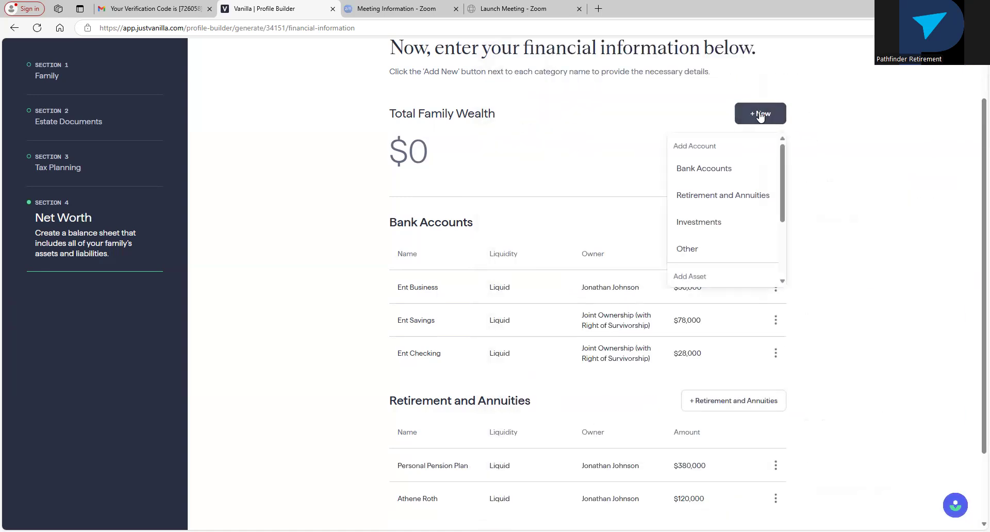
pyautogui.click(728, 196)
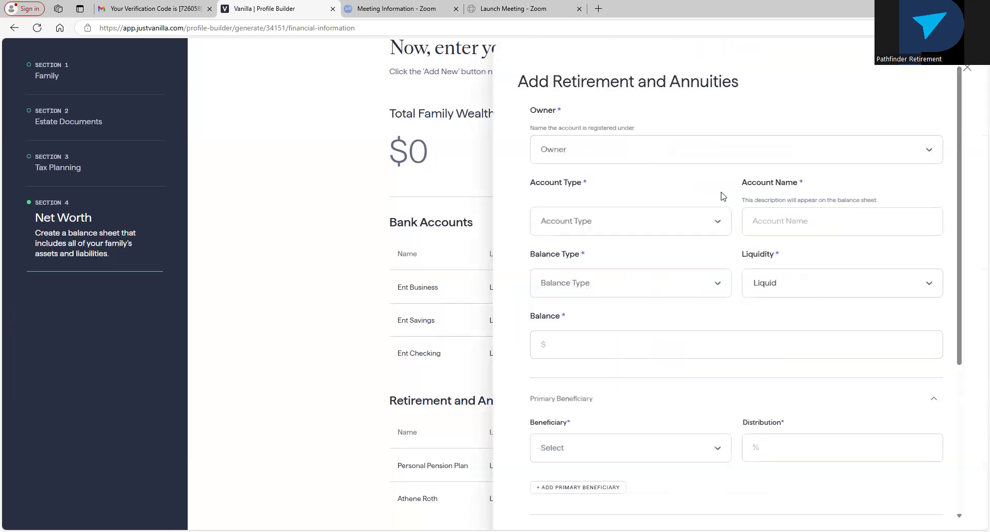
pyautogui.click(613, 156)
pyautogui.click(612, 195)
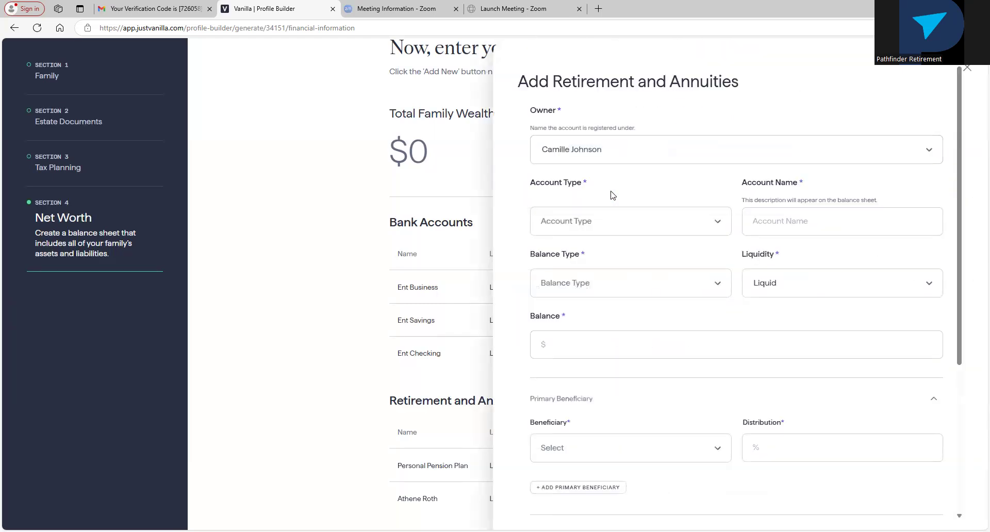
pyautogui.click(607, 224)
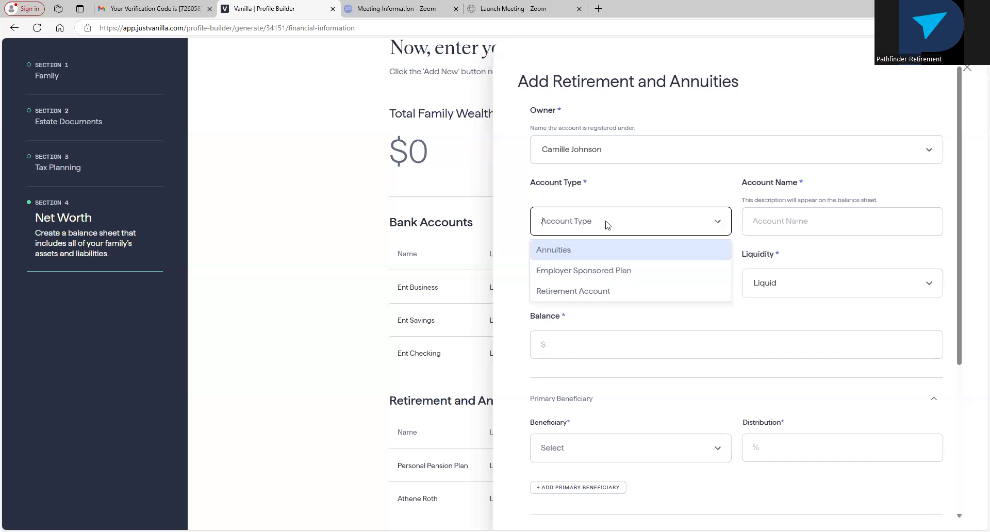
pyautogui.click(611, 268)
pyautogui.click(785, 220)
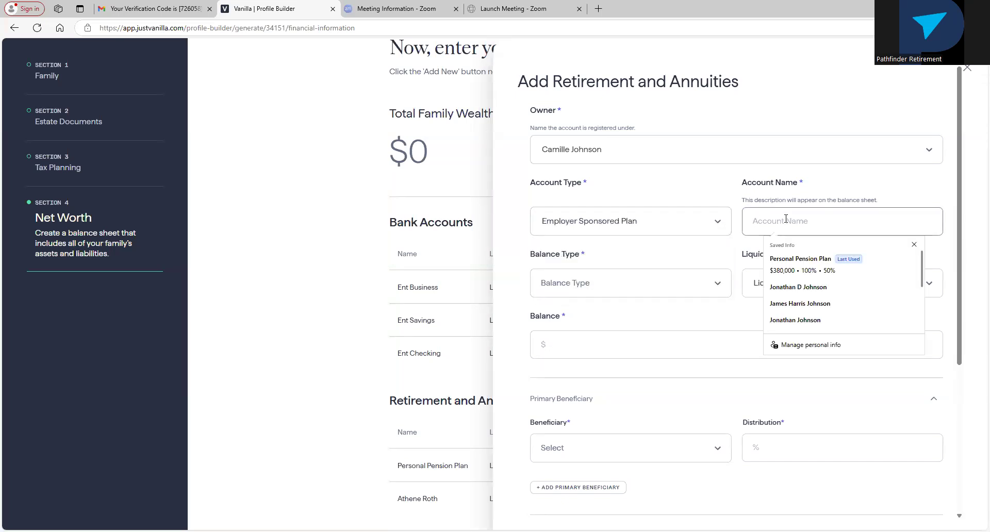
pyautogui.write('403B')
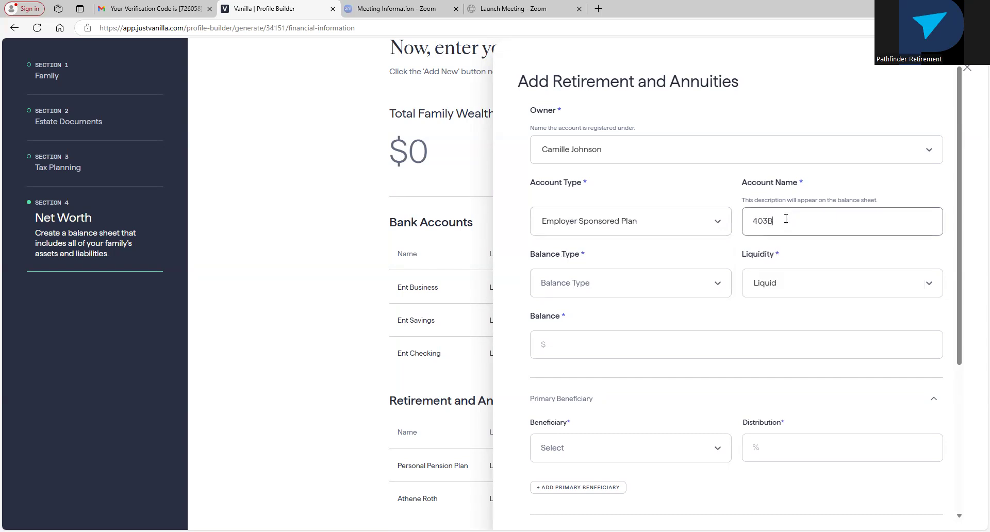
# Set the 403B balance type to Total Account Balance and its balance to $280,000.
pyautogui.click(639, 281)
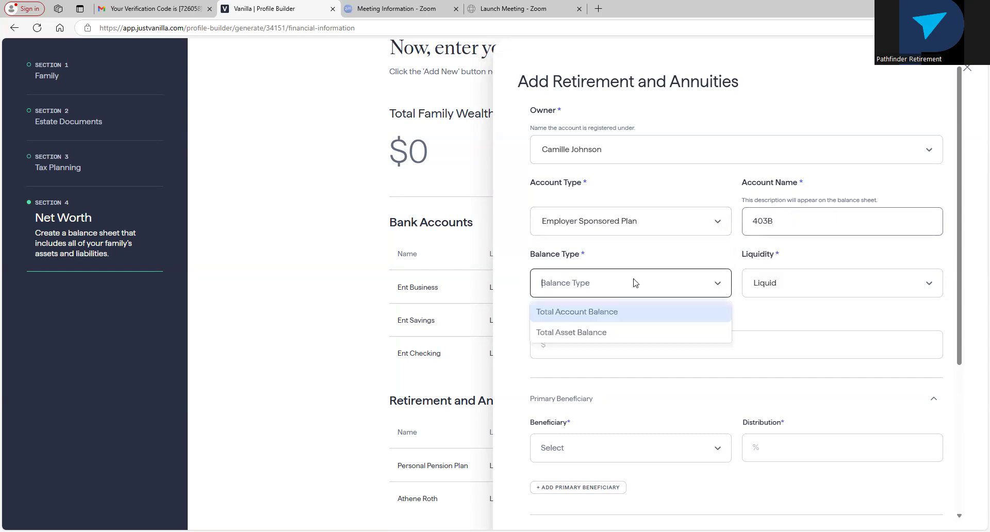
pyautogui.click(621, 313)
pyautogui.scroll(-2, 632, 287)
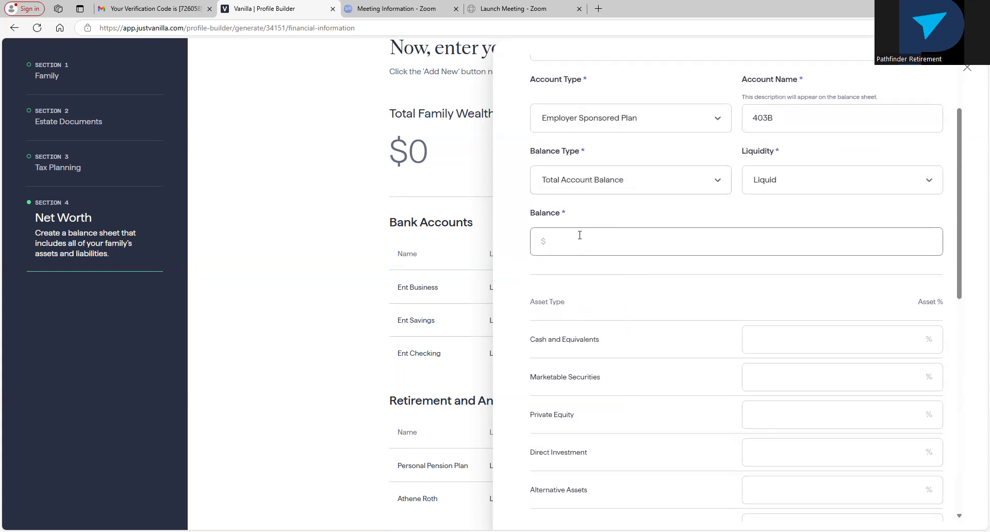
pyautogui.click(582, 240)
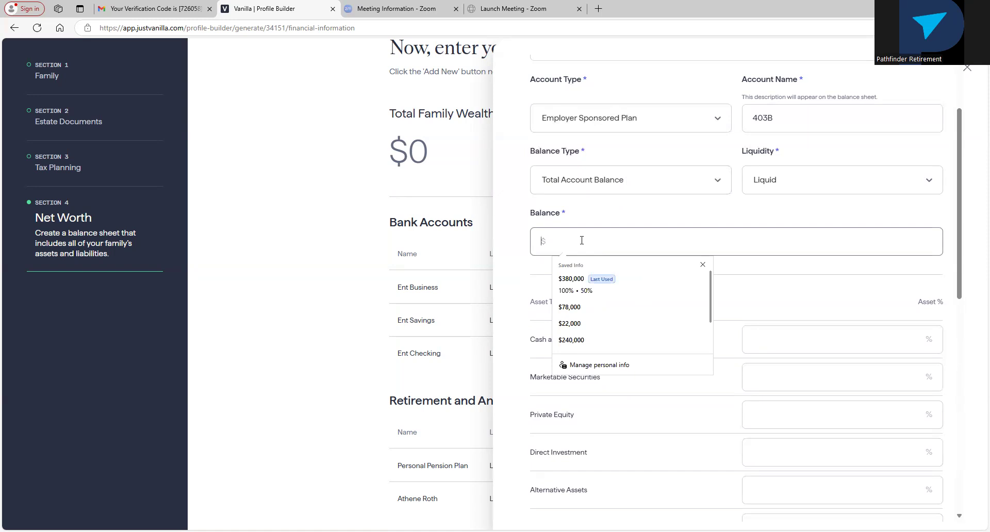
pyautogui.write('2800000')
pyautogui.scroll(-8, 575, 284)
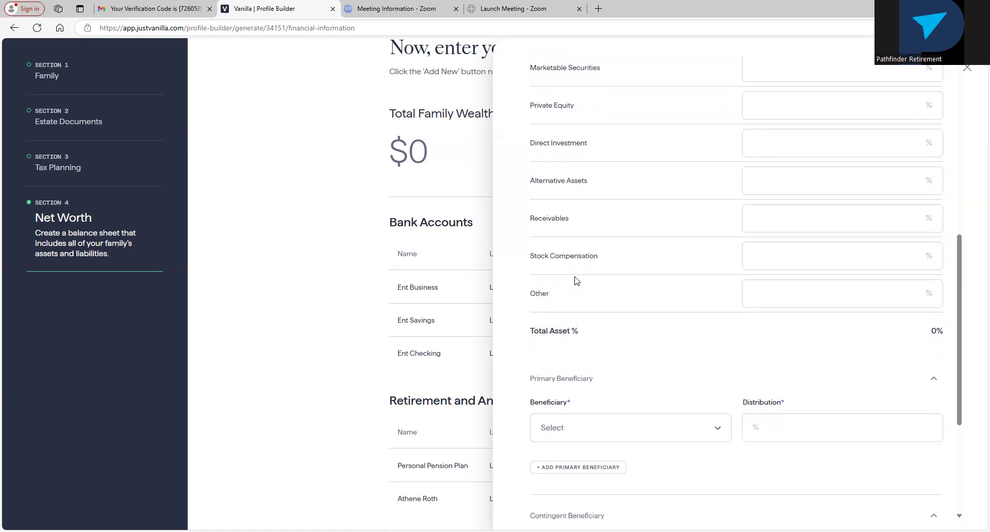
# Set the husband as the 403B account's primary beneficiary with a 100% distribution.
pyautogui.click(577, 327)
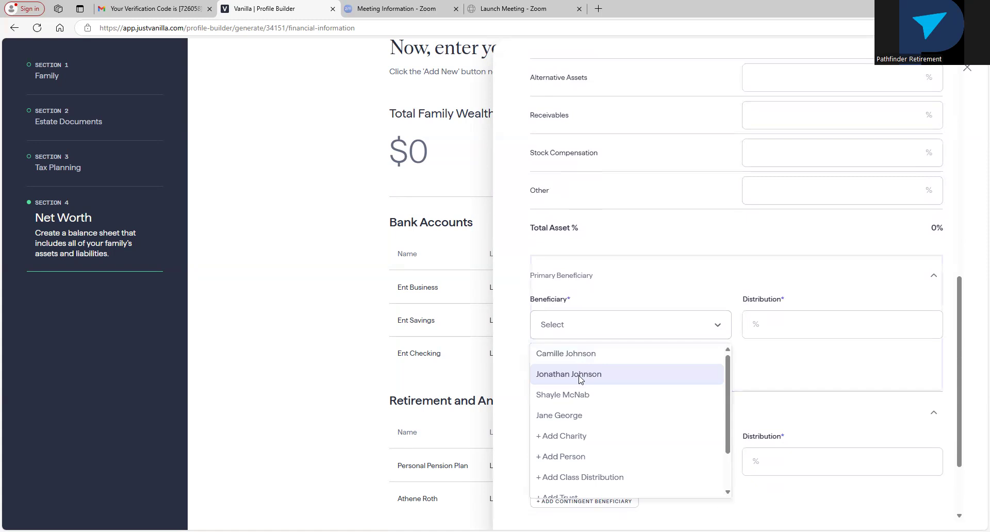
pyautogui.click(580, 374)
pyautogui.click(805, 330)
pyautogui.click(799, 360)
# Add the other two listed family members as contingent beneficiaries of the 403B at 50% each and save the account.
pyautogui.scroll(-2, 627, 350)
pyautogui.click(627, 350)
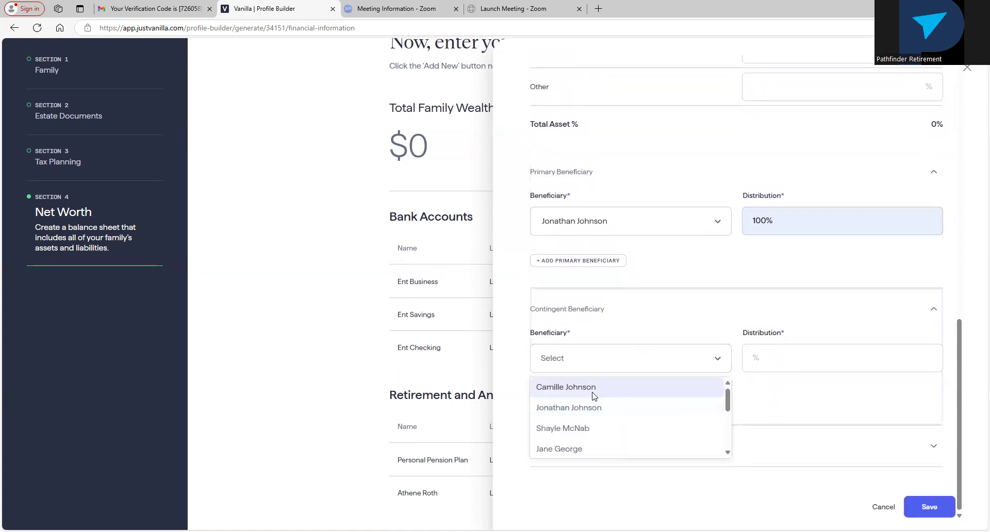
pyautogui.click(594, 430)
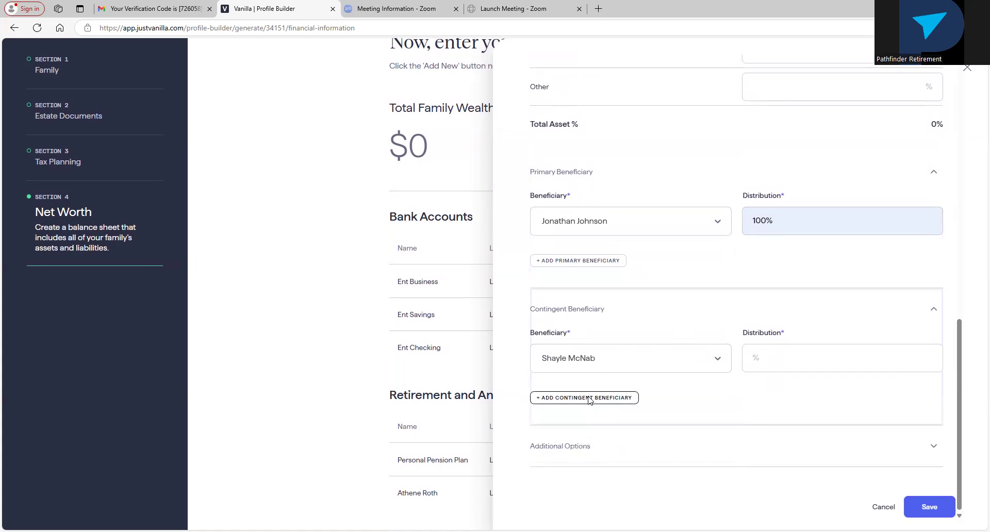
pyautogui.click(585, 399)
pyautogui.click(586, 404)
pyautogui.click(583, 495)
pyautogui.click(778, 359)
pyautogui.click(777, 393)
pyautogui.click(763, 405)
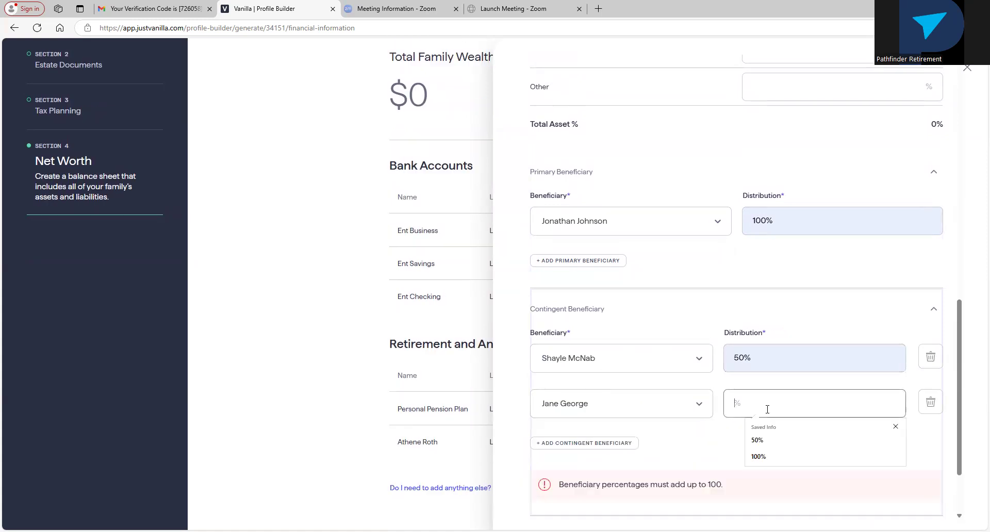
pyautogui.click(769, 426)
pyautogui.scroll(-2, 884, 479)
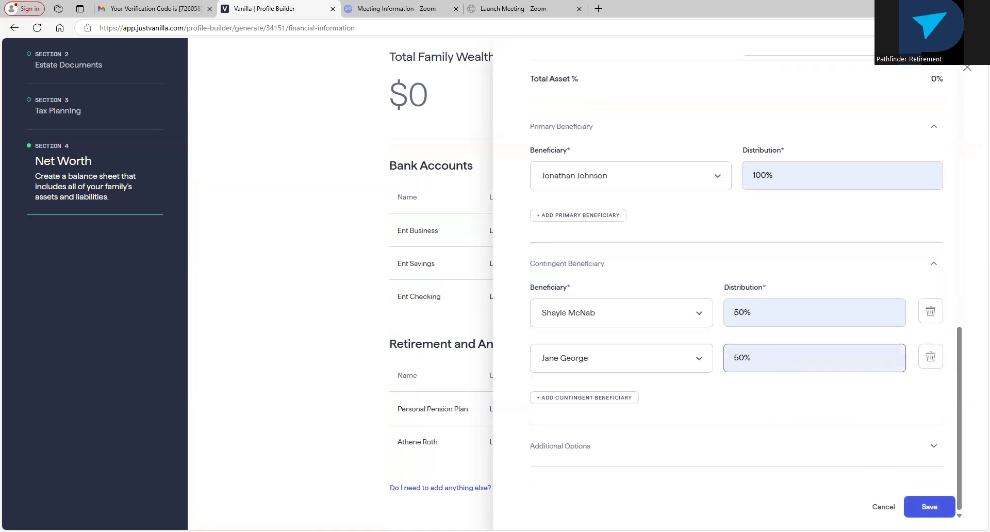
pyautogui.click(930, 506)
# Start an Investments account under Joint Ownership (with Right of Survivorship), with type Taxable Account and the name Charles Schwab.
pyautogui.scroll(2, 804, 258)
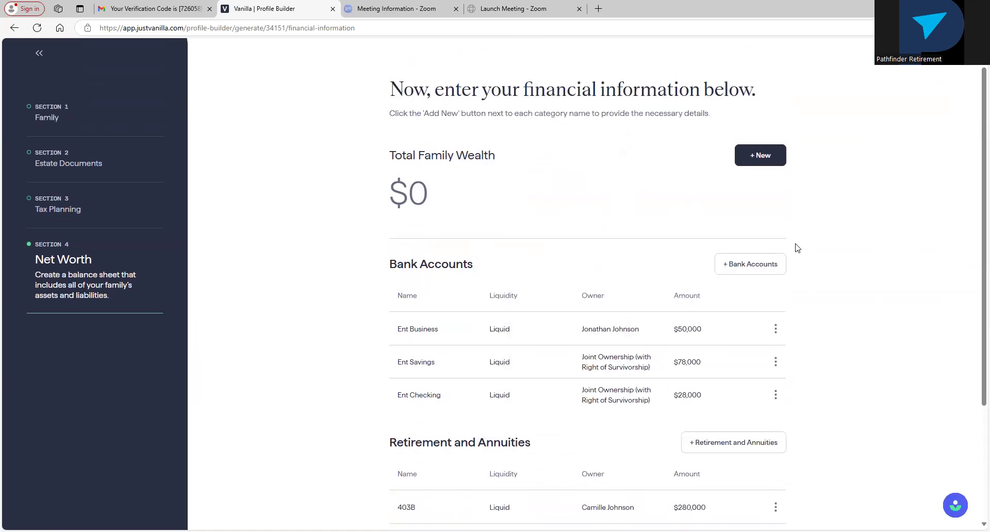
pyautogui.click(763, 163)
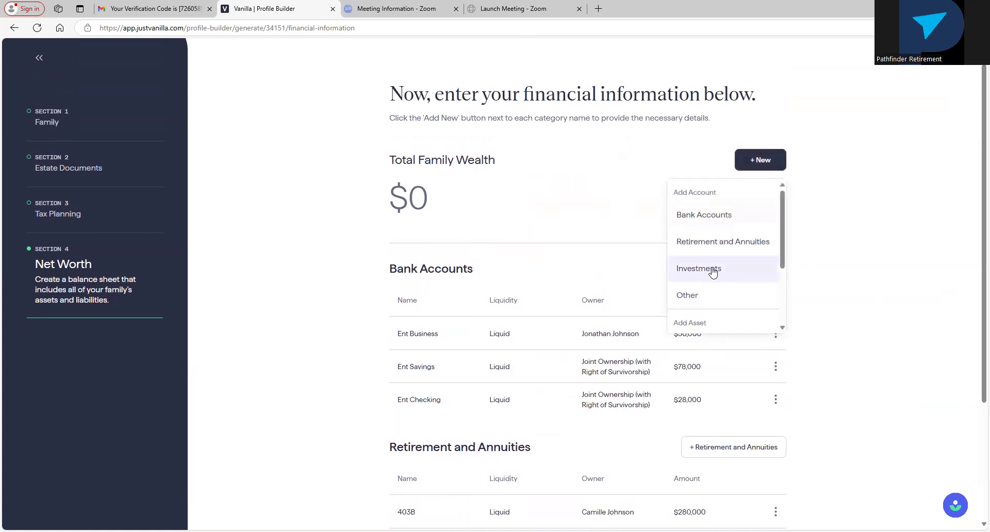
pyautogui.click(710, 269)
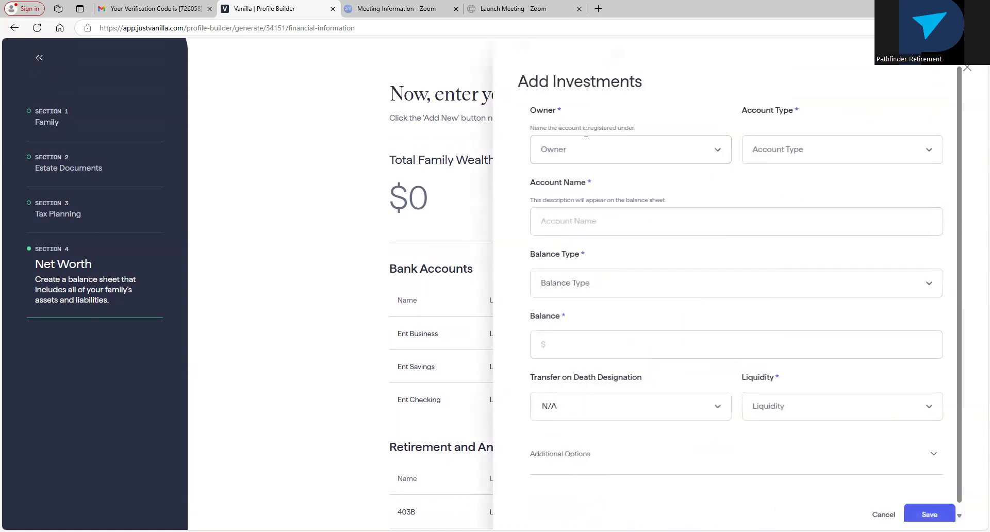
pyautogui.click(591, 152)
pyautogui.click(614, 256)
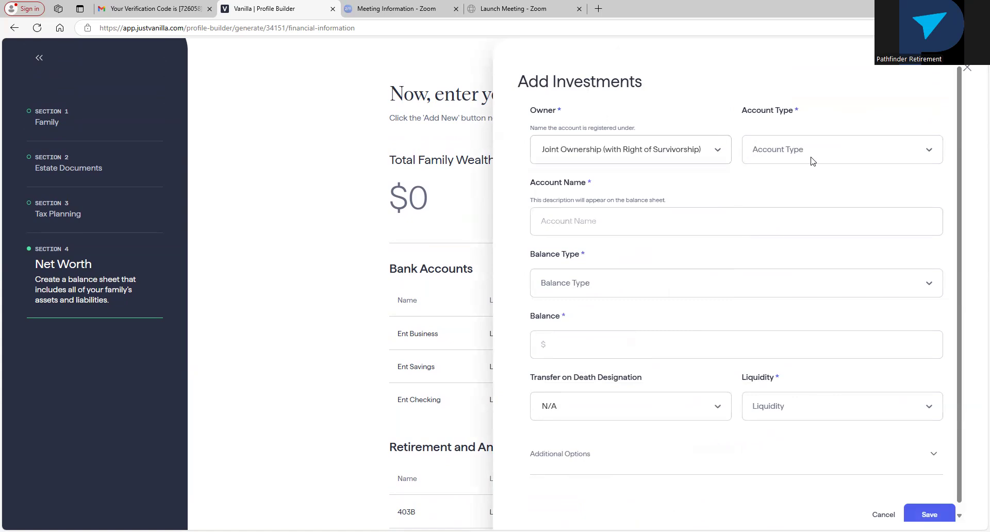
pyautogui.click(795, 154)
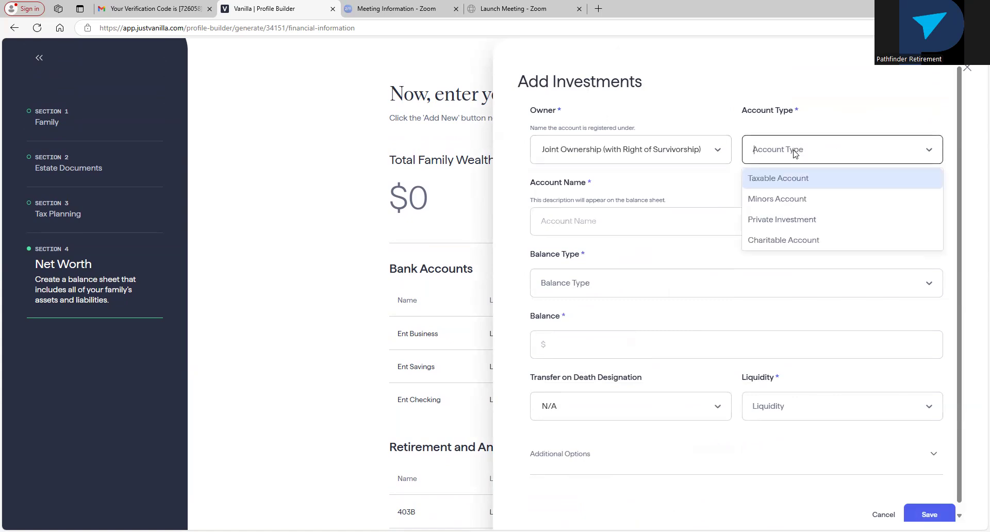
pyautogui.click(794, 180)
pyautogui.write('Charles Schwab')
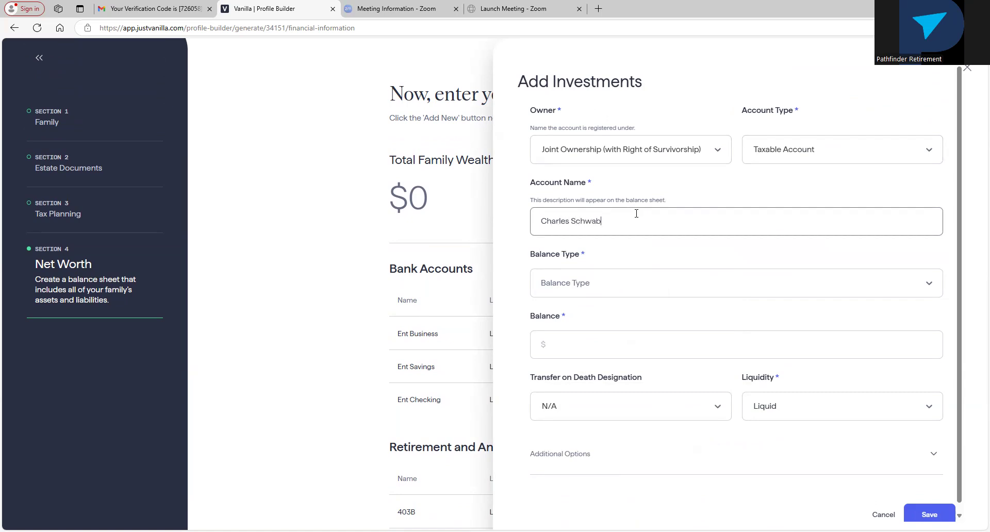
# Give the Charles Schwab account a Total Account Balance of $150,000 and the Transfer on Death designation.
pyautogui.click(617, 281)
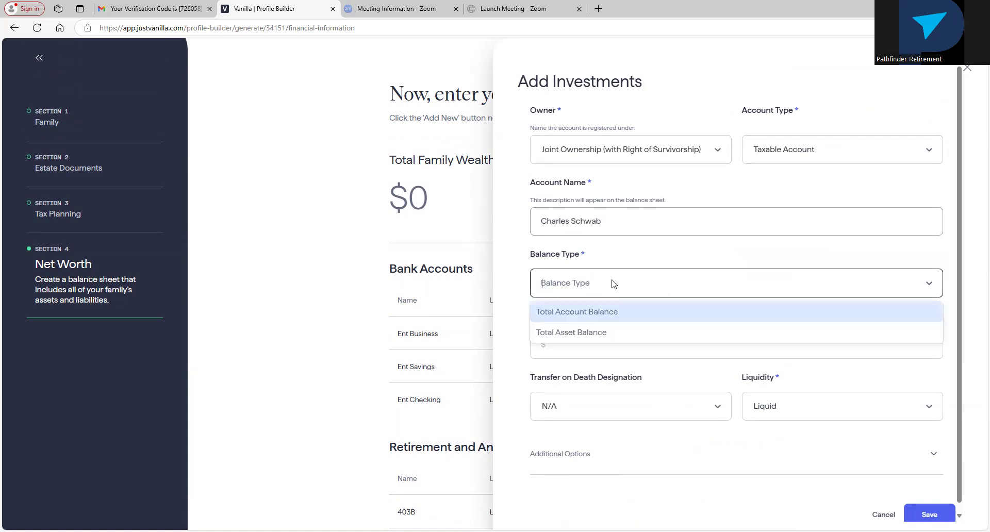
pyautogui.click(612, 311)
pyautogui.scroll(-2, 612, 310)
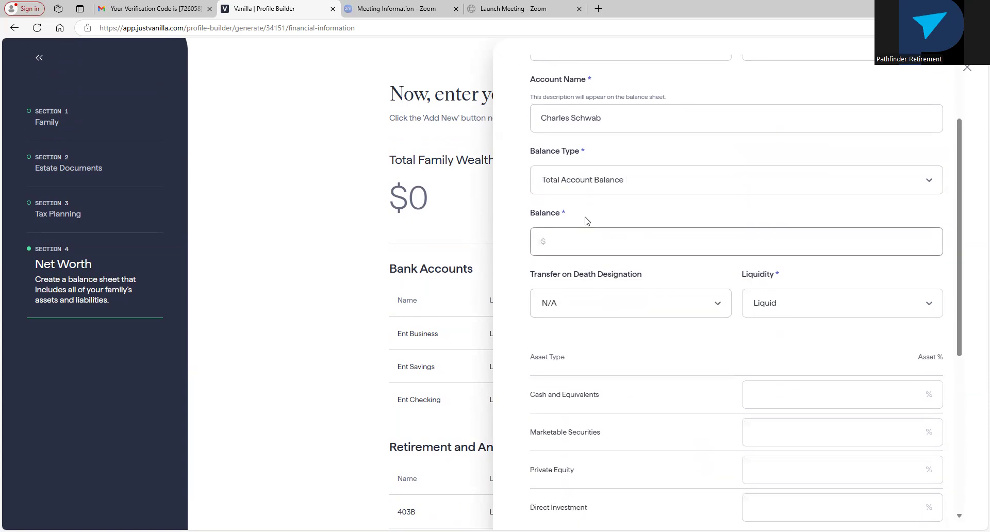
pyautogui.click(584, 247)
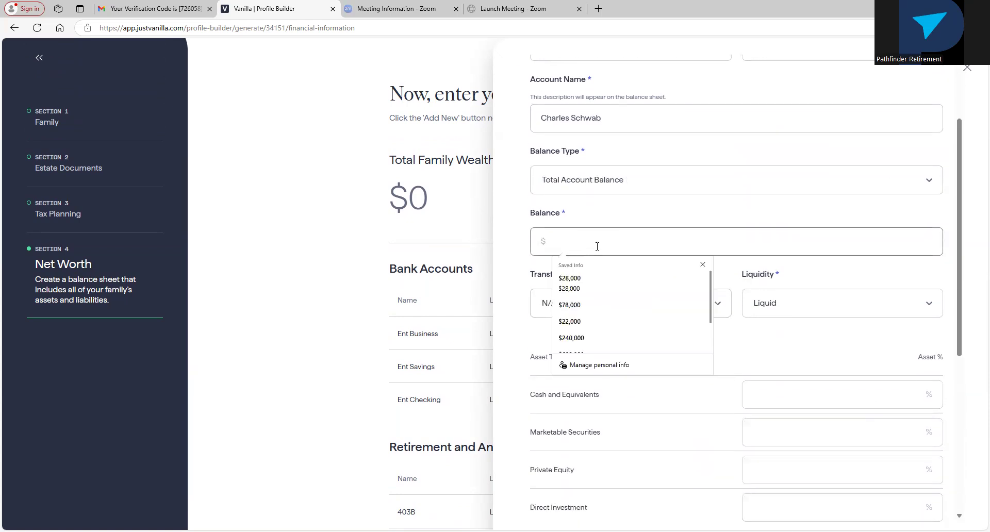
pyautogui.write('1500000')
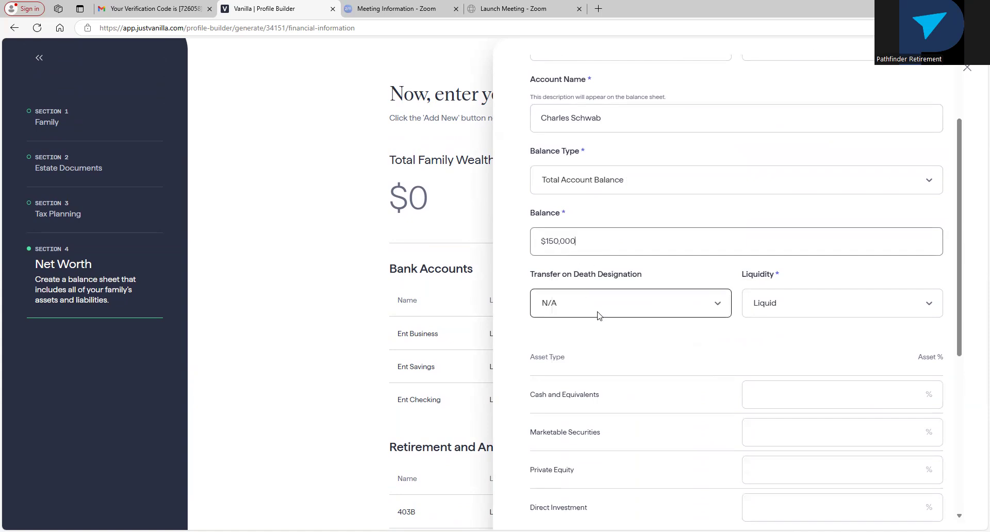
pyautogui.click(597, 312)
pyautogui.click(597, 333)
# Add the wife and the husband as primary beneficiaries of the Charles Schwab account at 50% each.
pyautogui.scroll(-12, 658, 287)
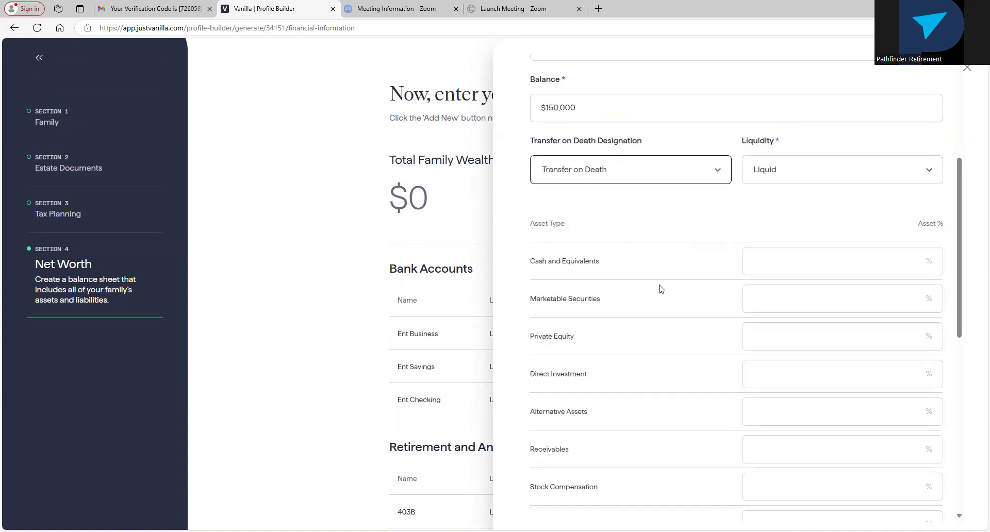
pyautogui.scroll(1, 622, 303)
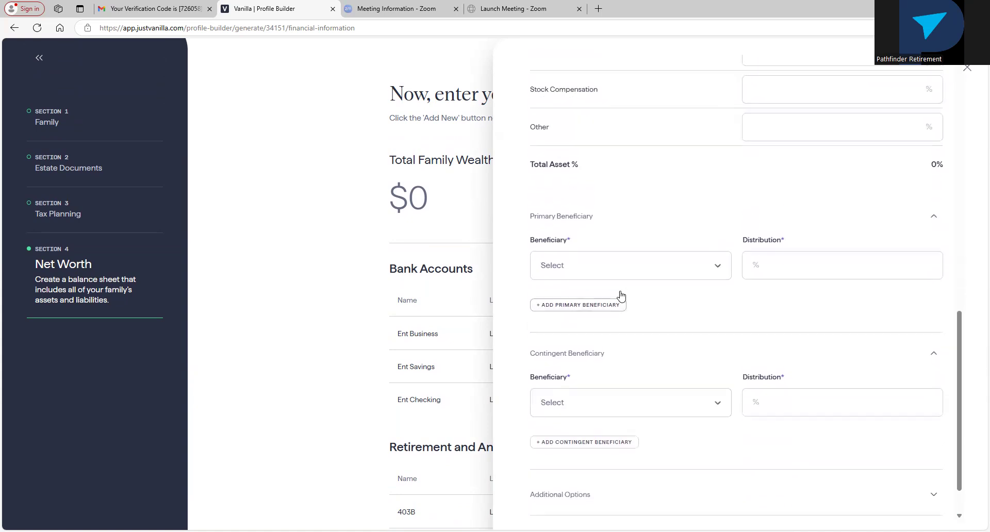
pyautogui.click(570, 269)
pyautogui.click(577, 305)
pyautogui.click(575, 309)
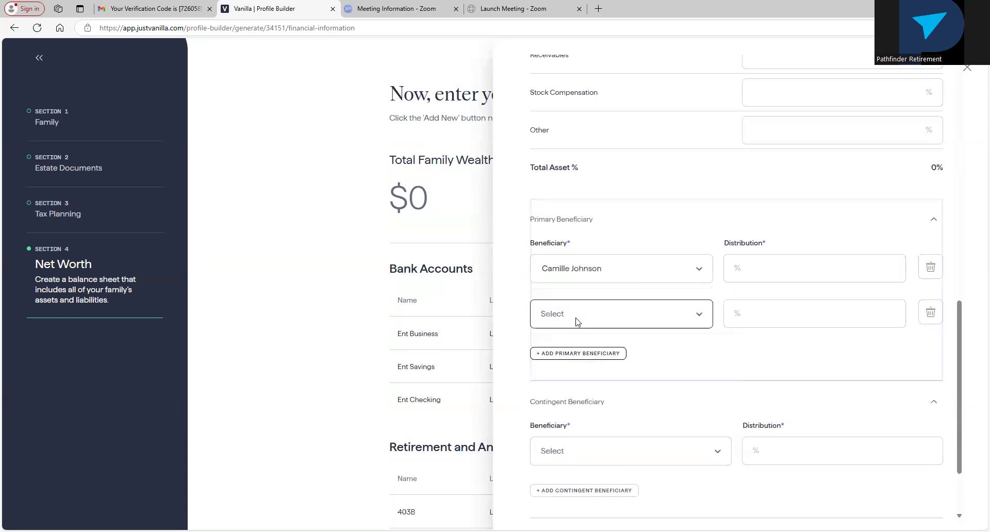
pyautogui.click(575, 315)
pyautogui.click(584, 362)
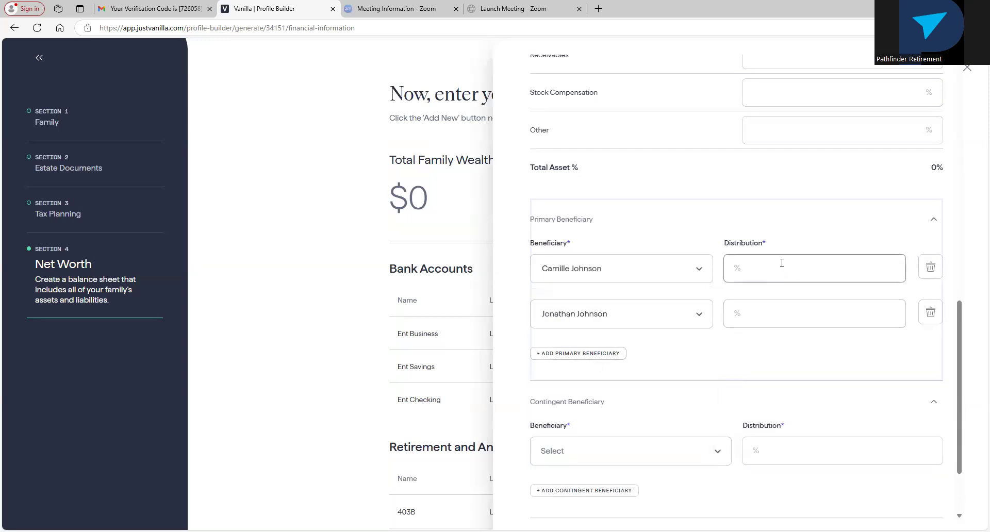
pyautogui.click(751, 262)
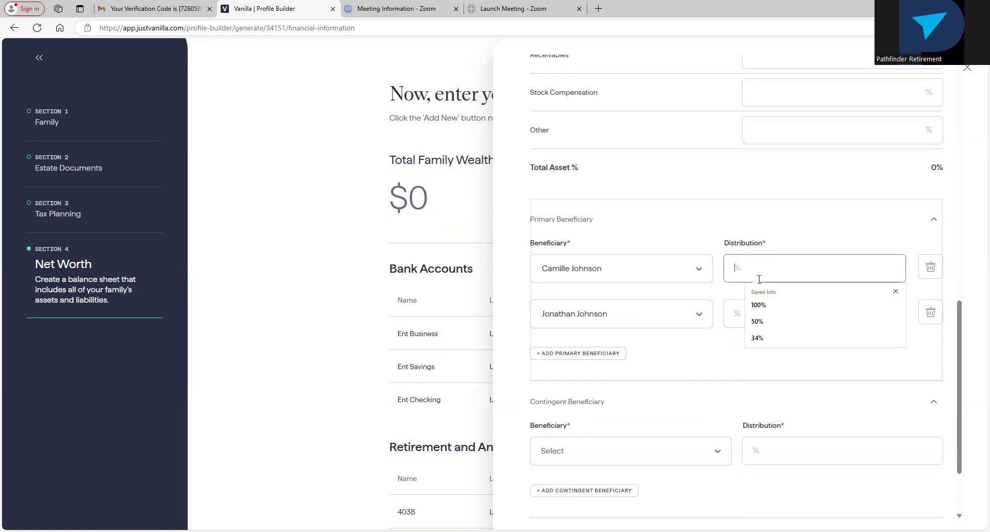
pyautogui.click(757, 321)
pyautogui.click(763, 313)
pyautogui.click(767, 347)
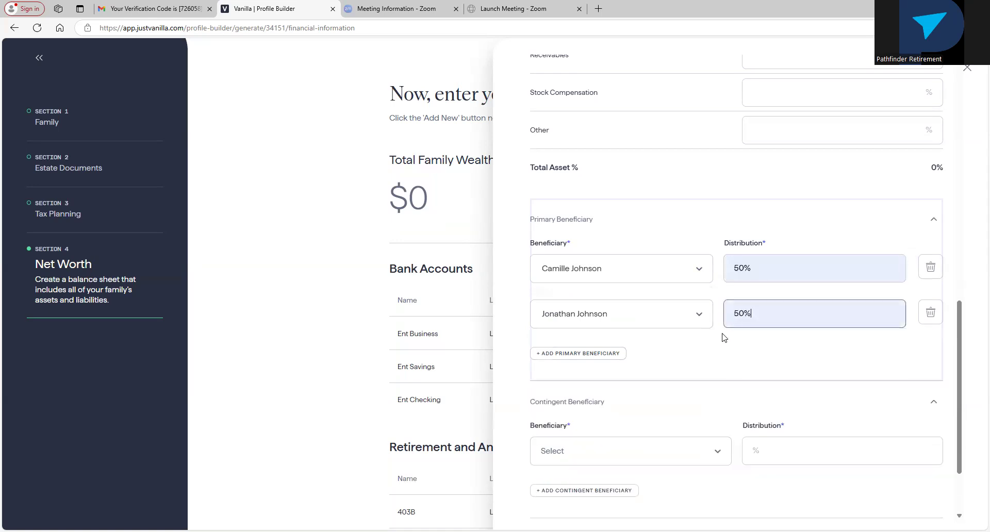
# Add the other two listed family members as contingent beneficiaries of the Charles Schwab account at 50% each and save it.
pyautogui.scroll(-2, 708, 325)
pyautogui.click(595, 360)
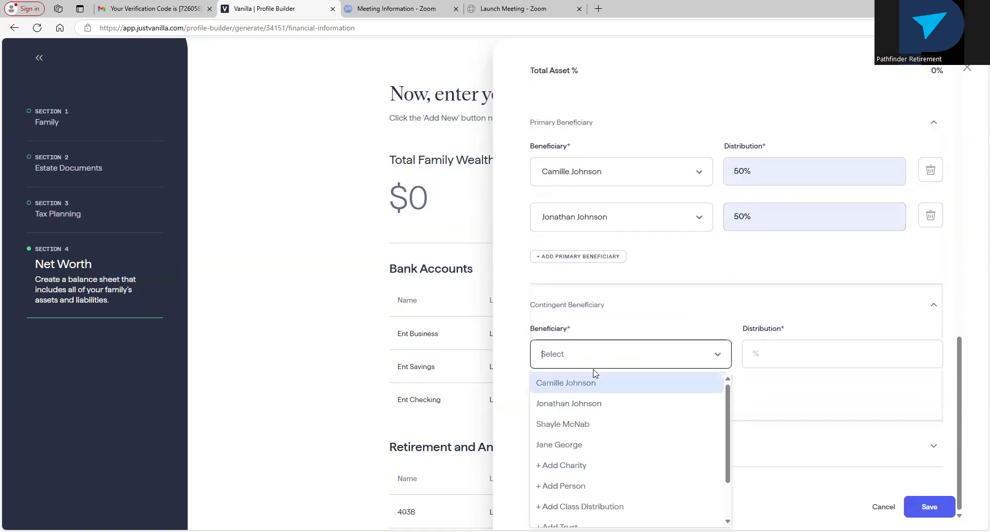
pyautogui.click(598, 423)
pyautogui.click(586, 396)
pyautogui.click(586, 399)
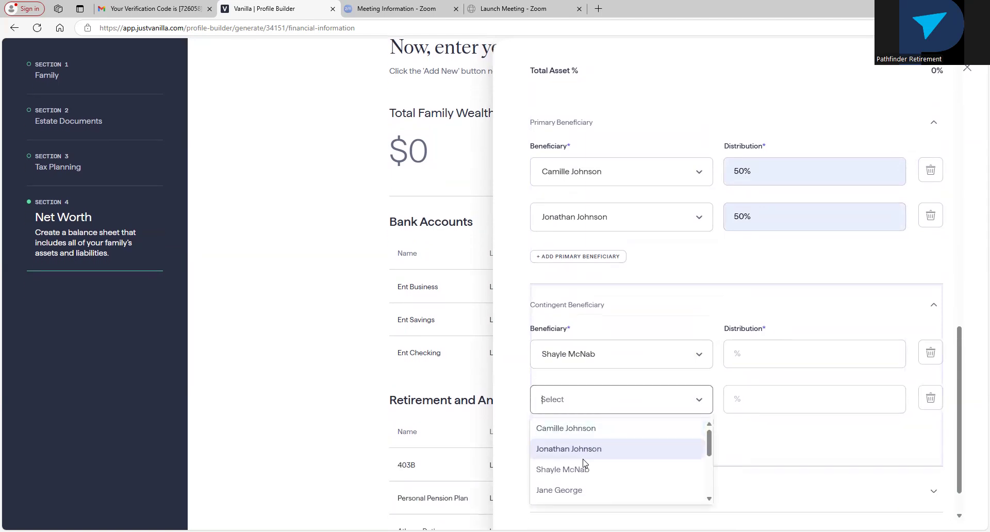
pyautogui.click(584, 489)
pyautogui.click(792, 347)
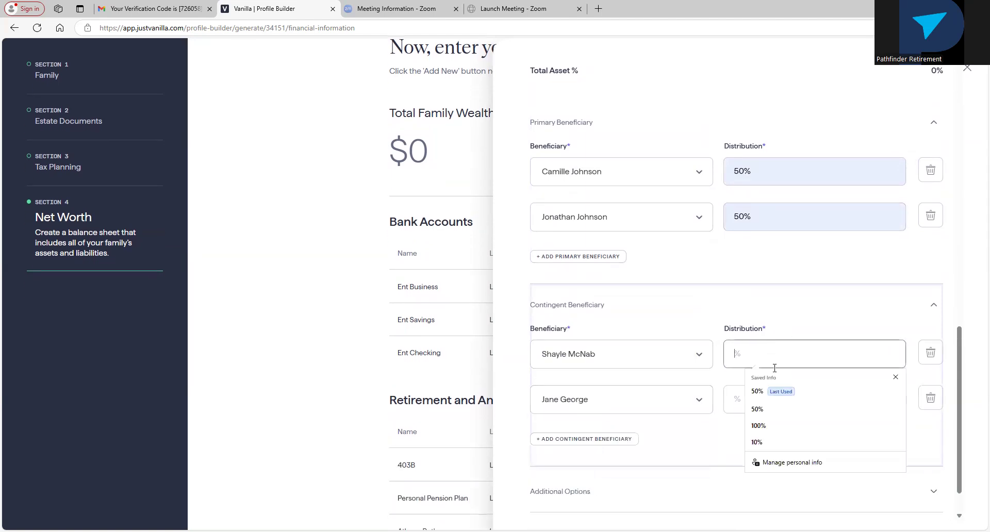
pyautogui.click(774, 391)
pyautogui.click(775, 407)
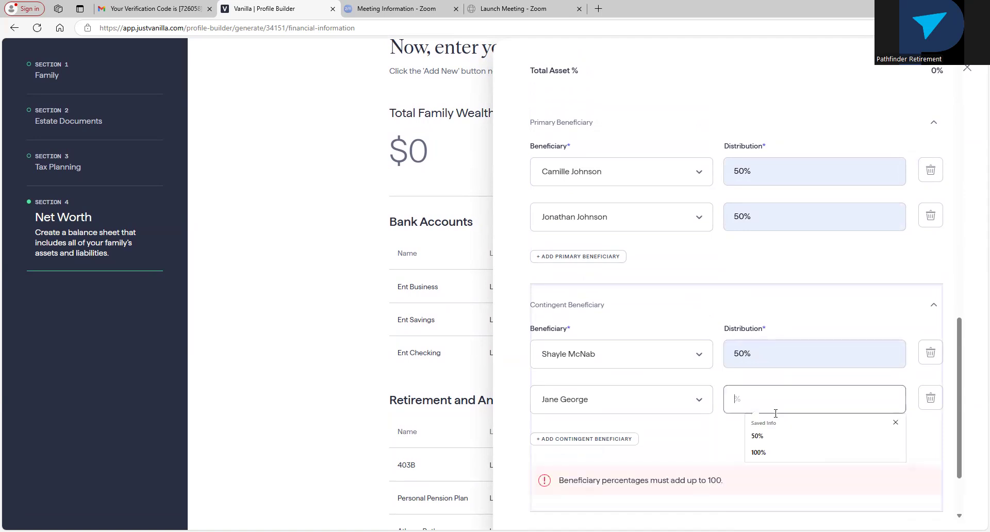
pyautogui.click(773, 437)
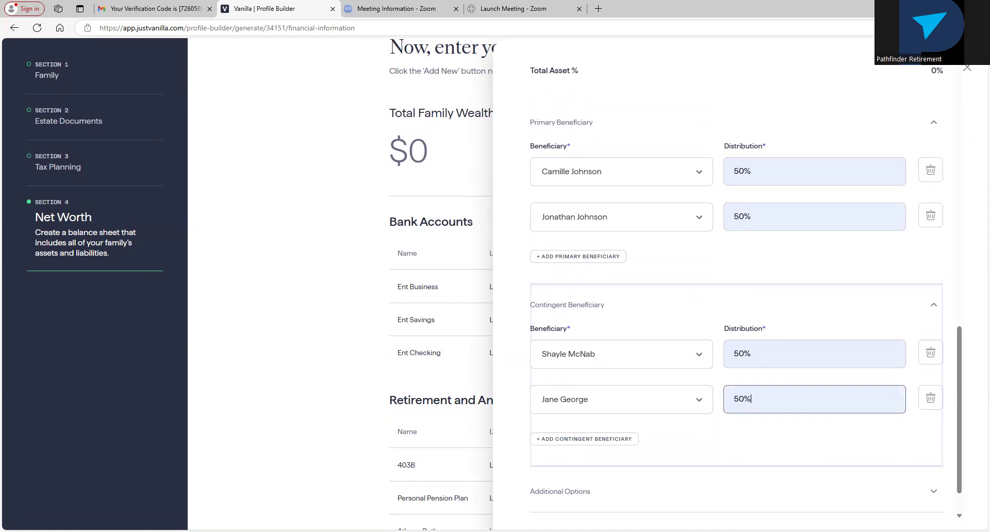
pyautogui.scroll(-1, 803, 454)
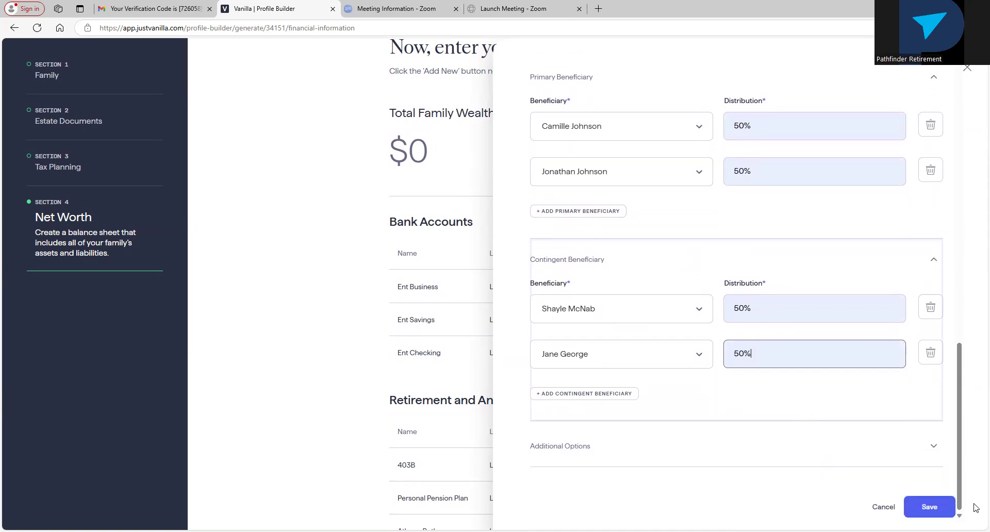
pyautogui.click(935, 507)
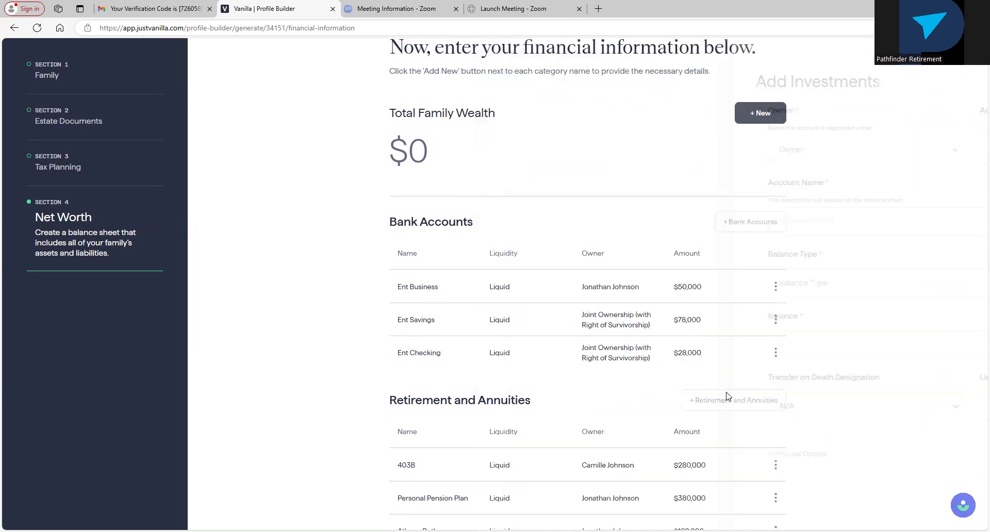
# Start a Real Estate asset under Joint Ownership (with Right of Survivorship), with type Personal and the home's street as the property name.
pyautogui.click(763, 115)
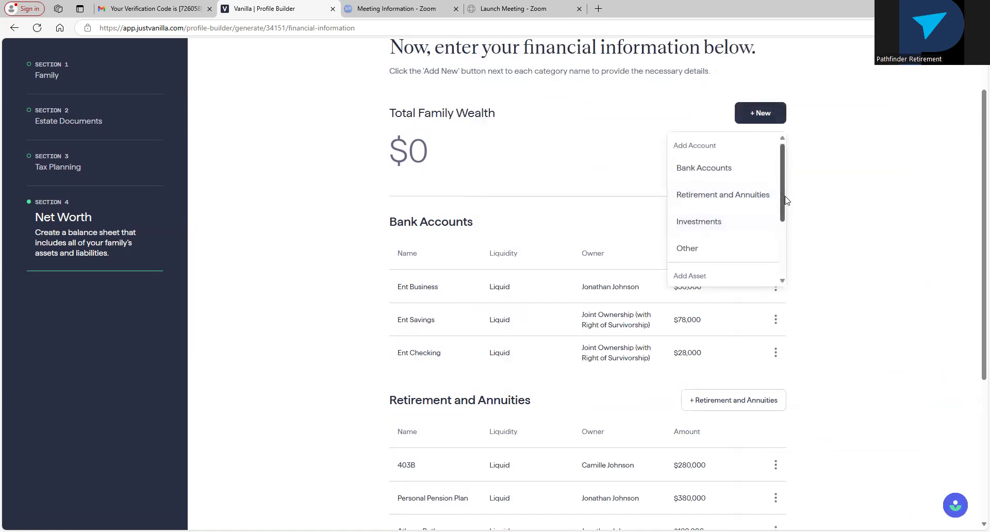
pyautogui.moveTo(781, 195); pyautogui.dragTo(783, 223)
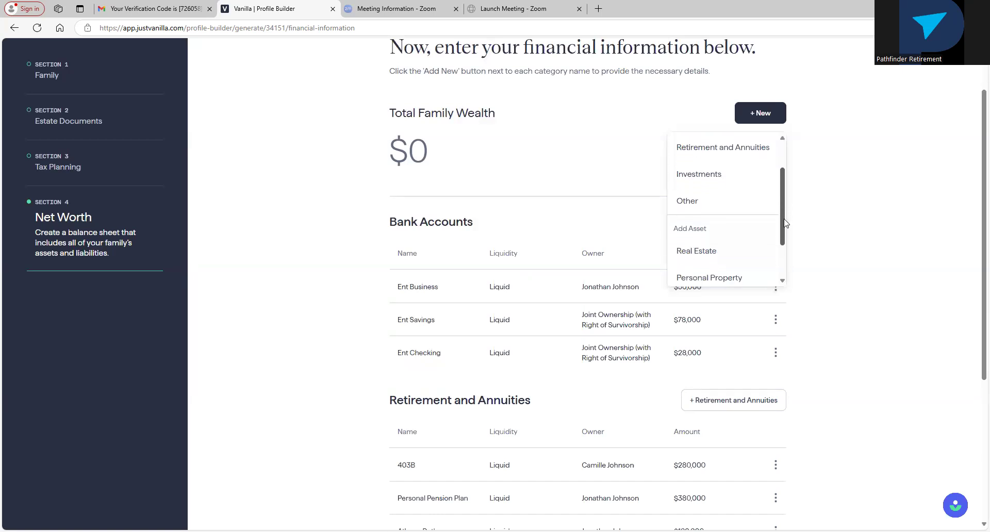
pyautogui.click(728, 249)
pyautogui.click(602, 145)
pyautogui.click(616, 246)
pyautogui.click(768, 141)
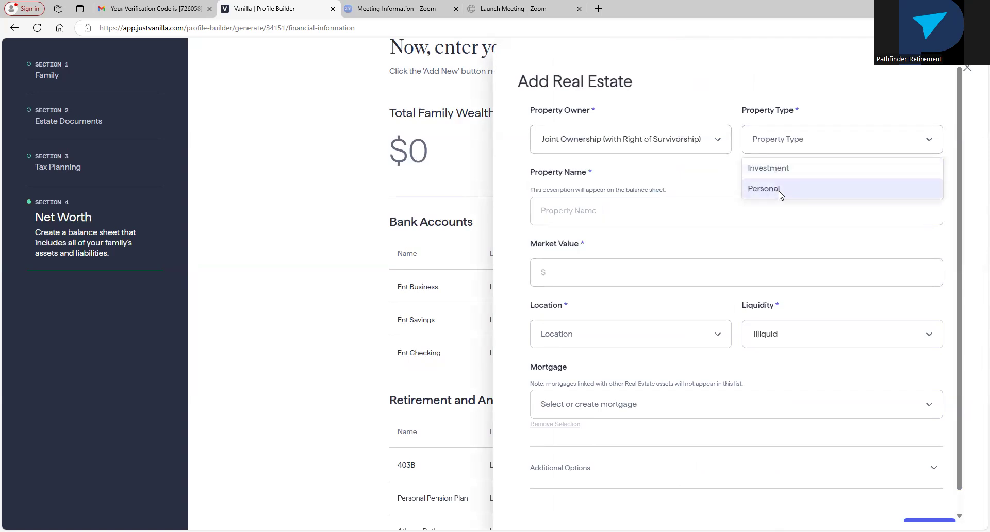
pyautogui.click(779, 191)
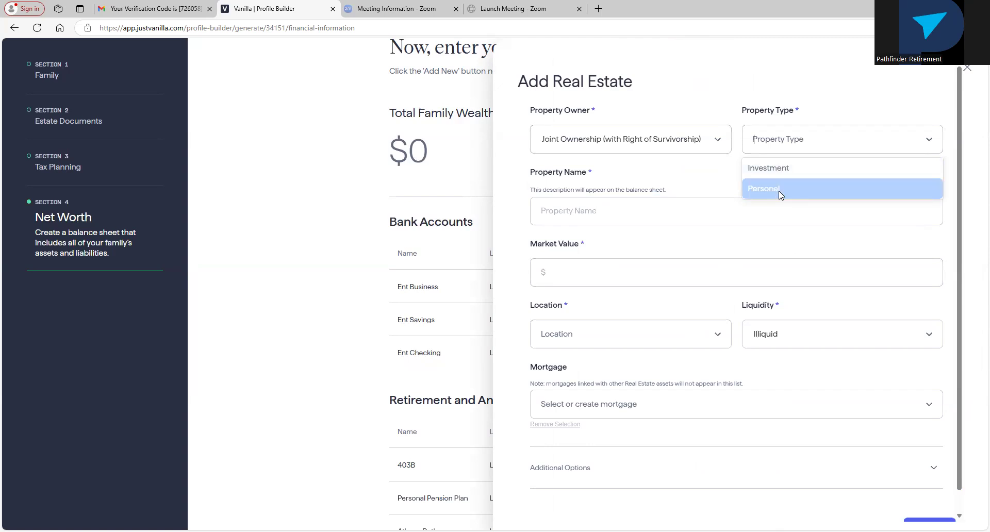
pyautogui.click(779, 190)
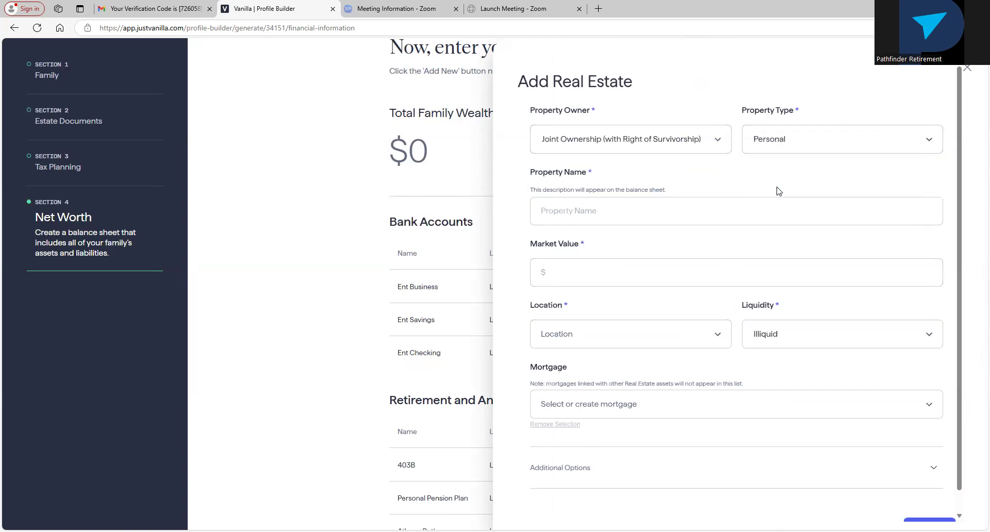
pyautogui.click(577, 211)
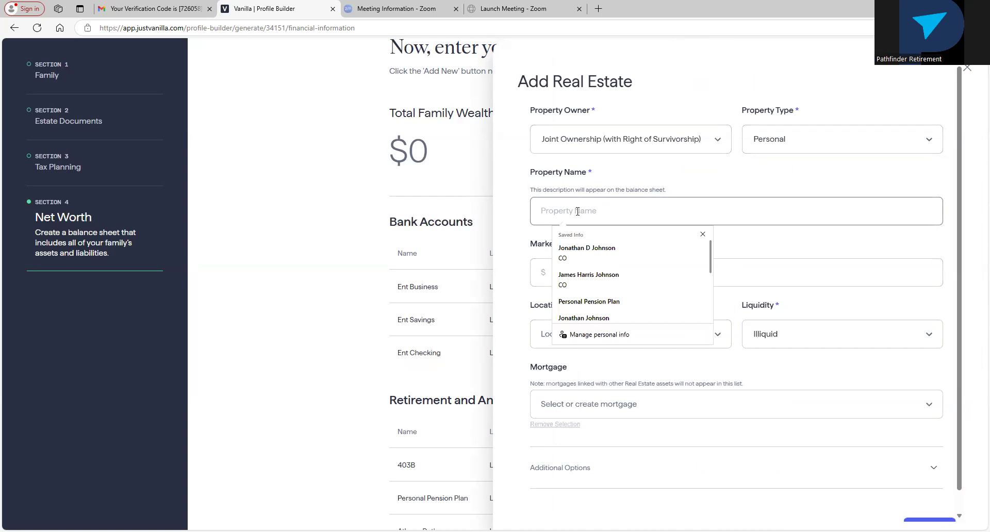
pyautogui.write('7th Street')
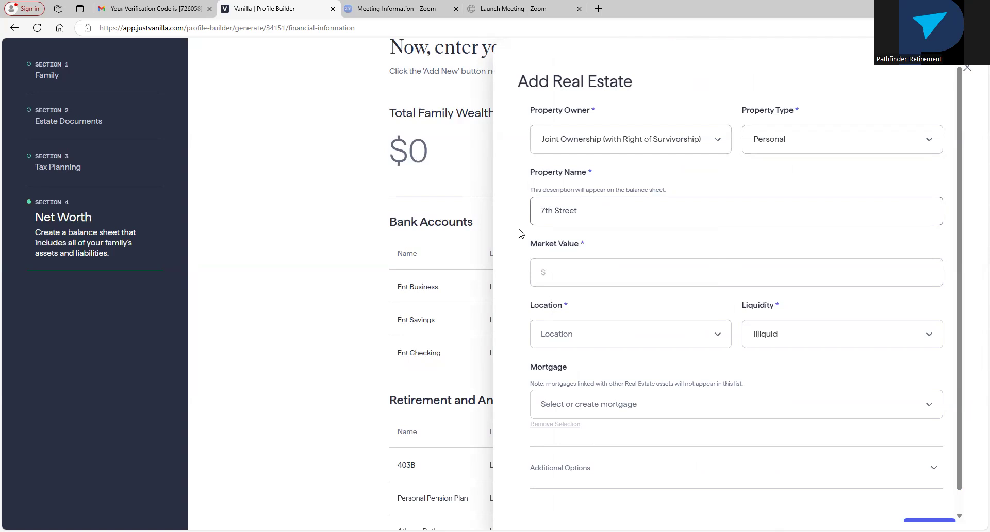
# Set the real estate property's Market Value to $600,000 and its Location to Colorado.
pyautogui.click(551, 282)
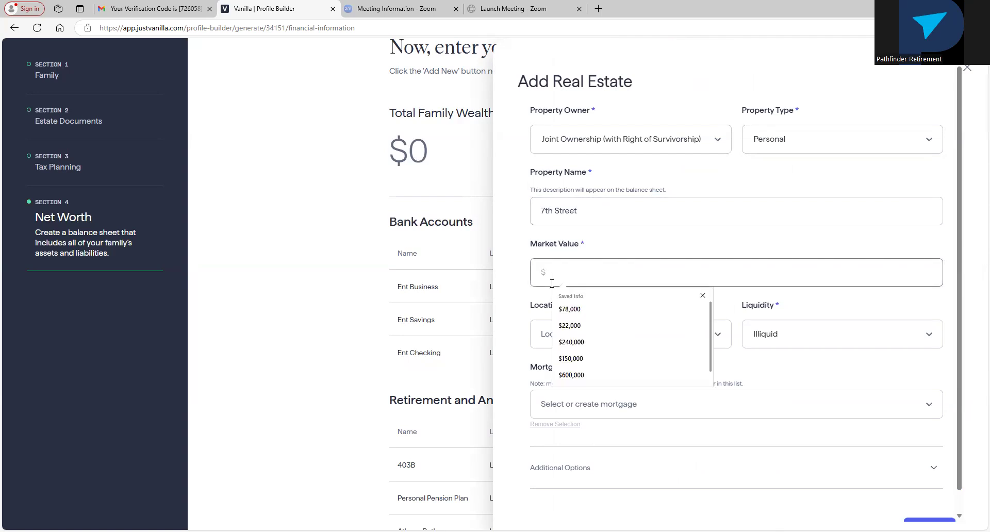
pyautogui.write('6000000')
pyautogui.click(617, 344)
pyautogui.click(591, 466)
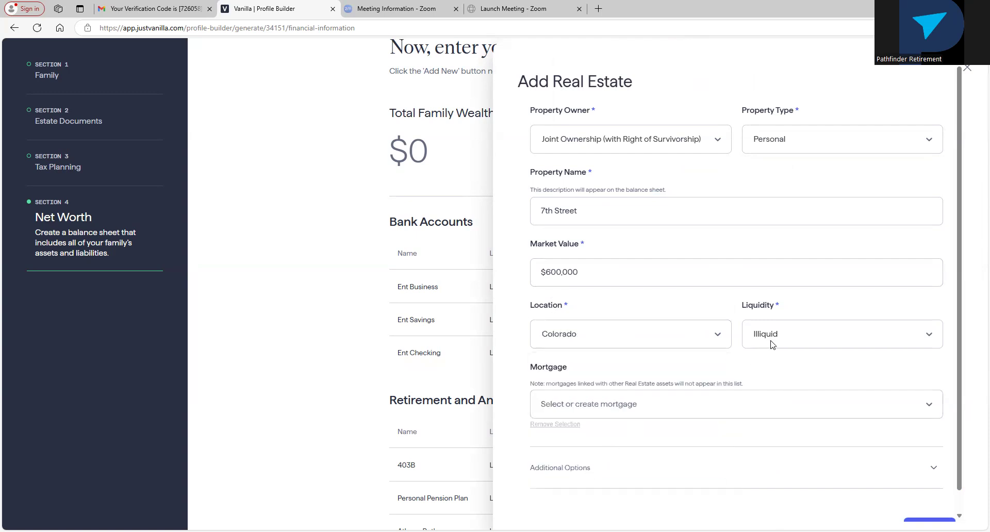
# Create a mortgage named Wells Fargo with a $280,000 balance for the property and save the real estate asset.
pyautogui.scroll(-1, 646, 366)
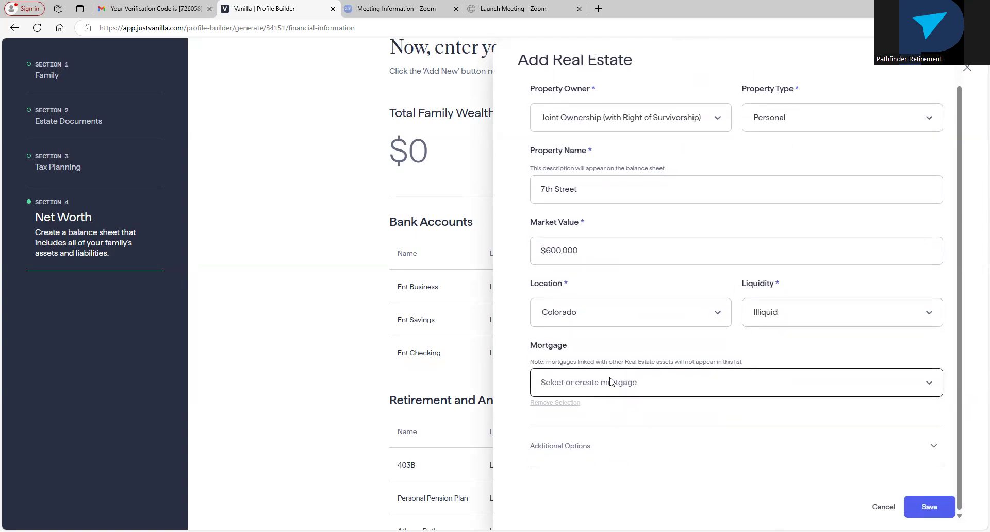
pyautogui.click(610, 382)
pyautogui.click(601, 413)
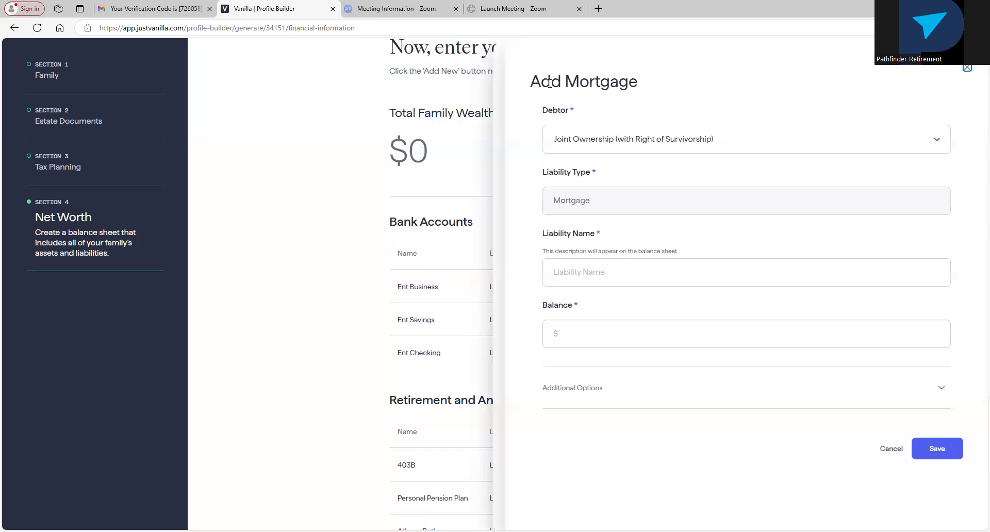
pyautogui.click(596, 266)
pyautogui.write('Wells Fargo')
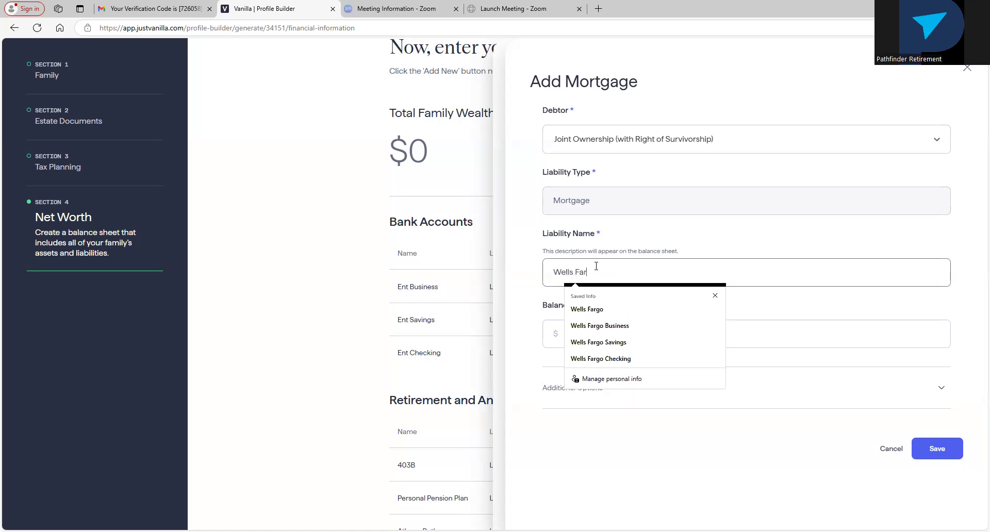
pyautogui.click(593, 309)
pyautogui.click(594, 331)
pyautogui.write('2')
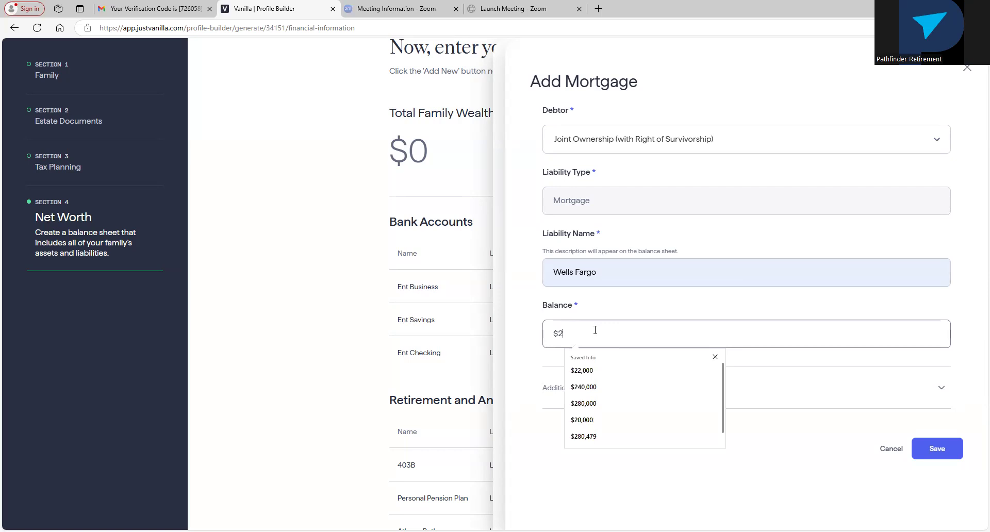
pyautogui.write('80,000')
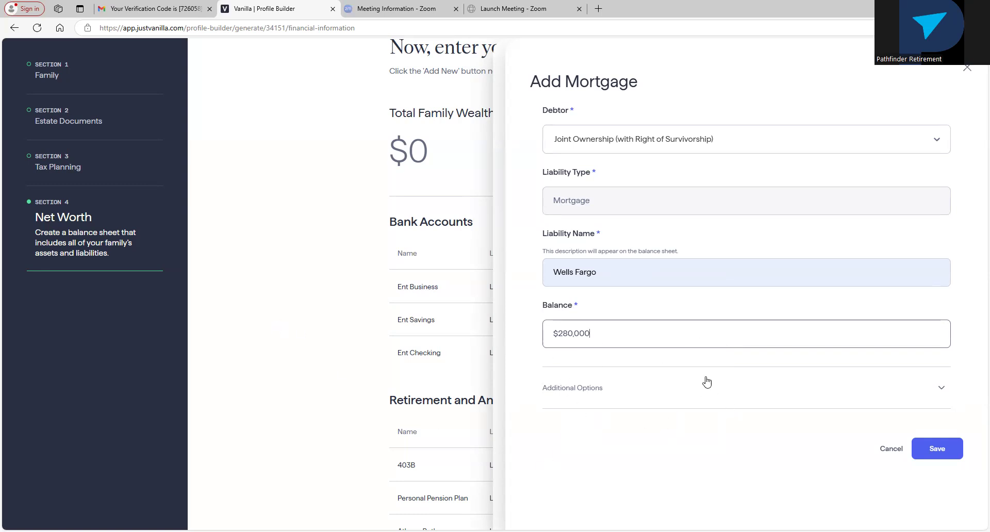
pyautogui.click(937, 449)
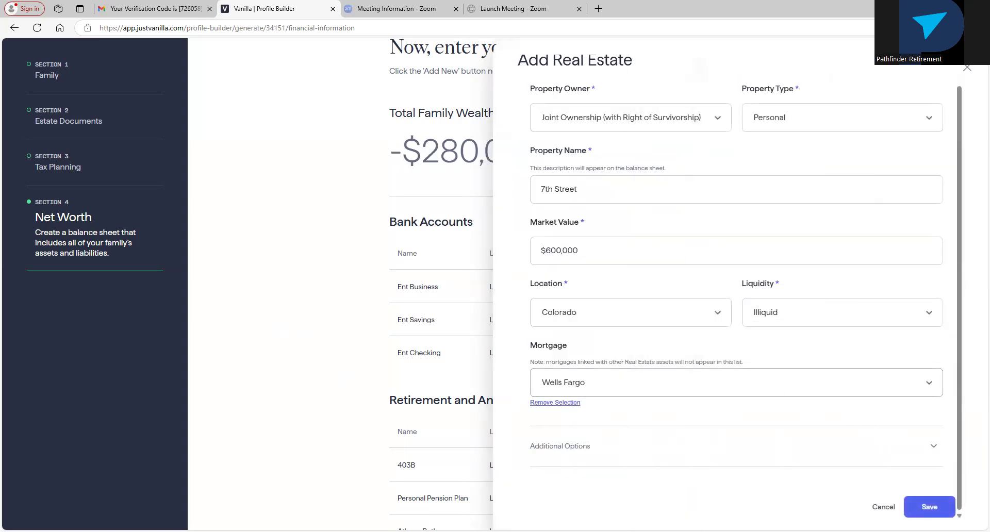
pyautogui.click(929, 508)
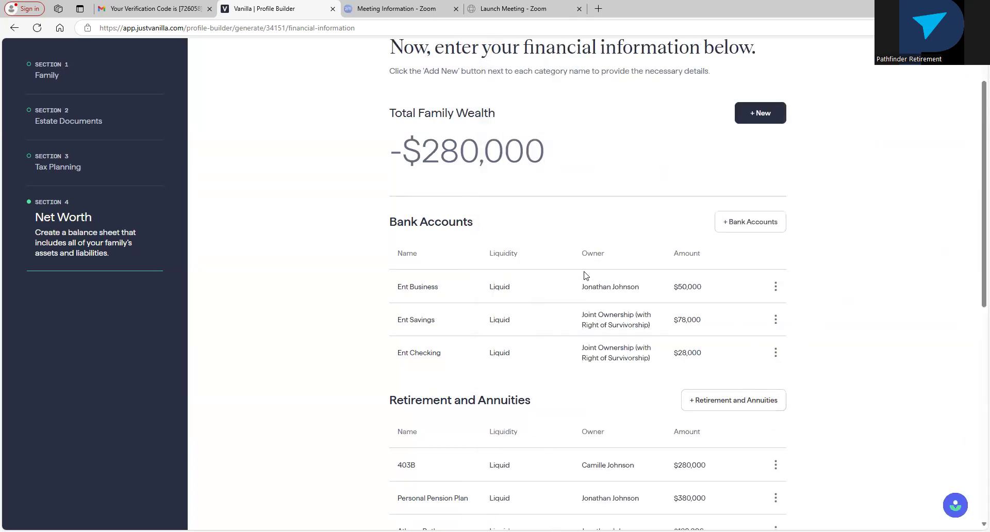
pyautogui.scroll(-1, 586, 275)
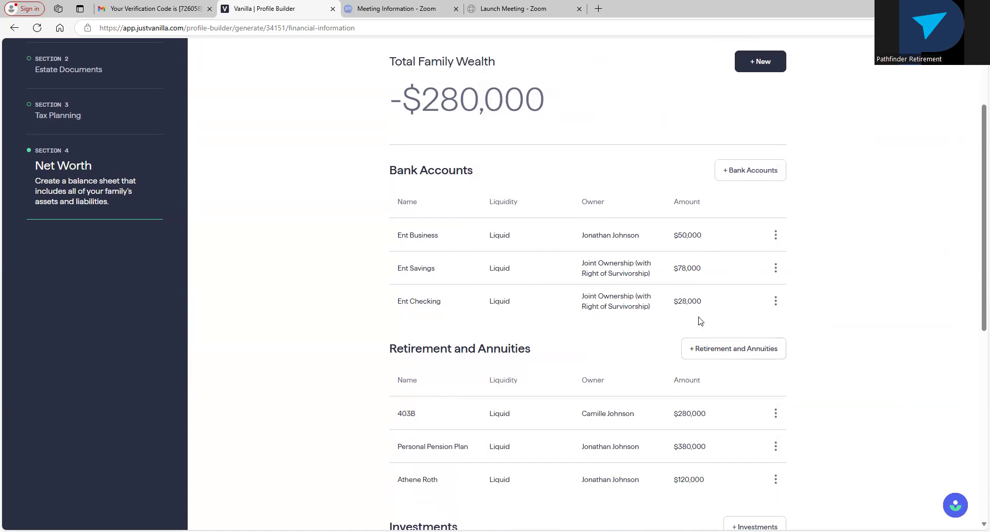
pyautogui.scroll(-1, 609, 375)
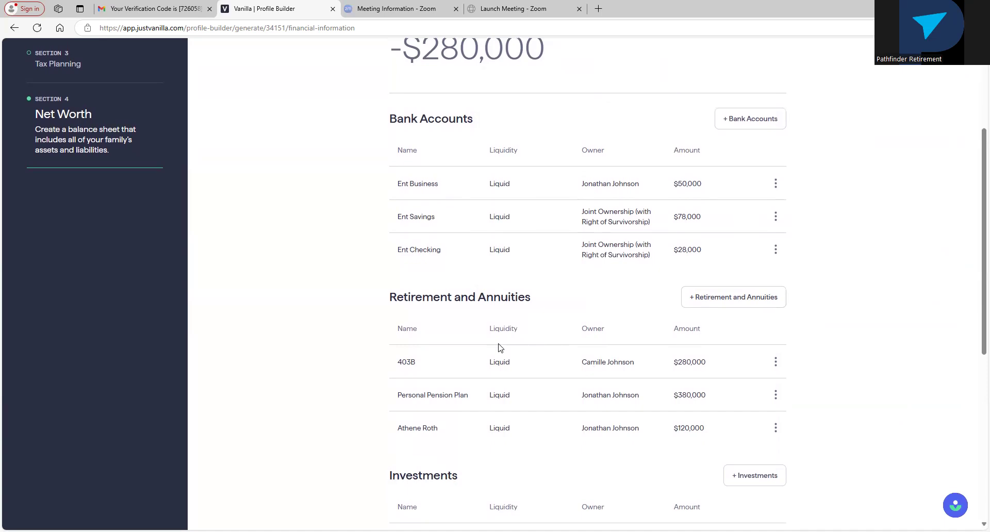
pyautogui.click(776, 428)
pyautogui.click(759, 450)
pyautogui.scroll(-12, 658, 375)
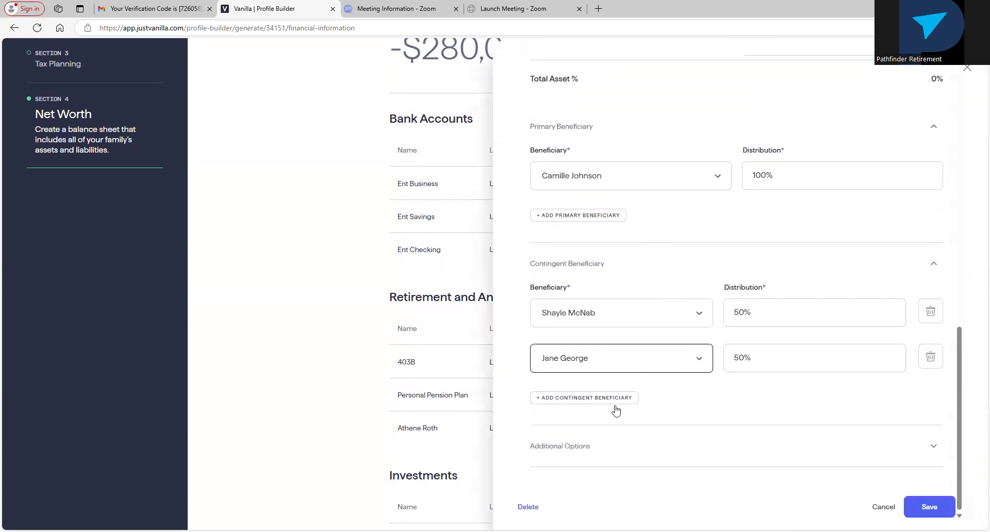
pyautogui.click(560, 447)
pyautogui.scroll(-3, 563, 448)
pyautogui.click(564, 394)
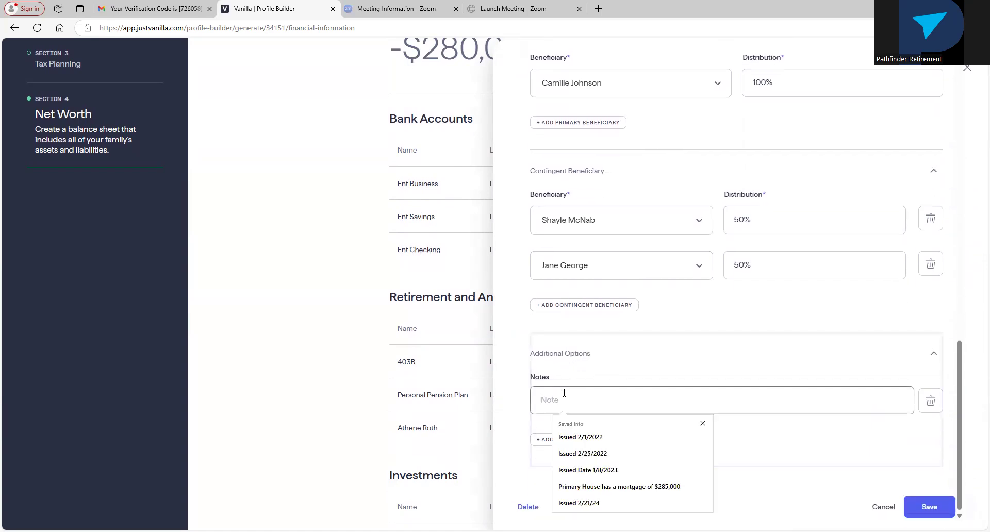
pyautogui.write('Issue')
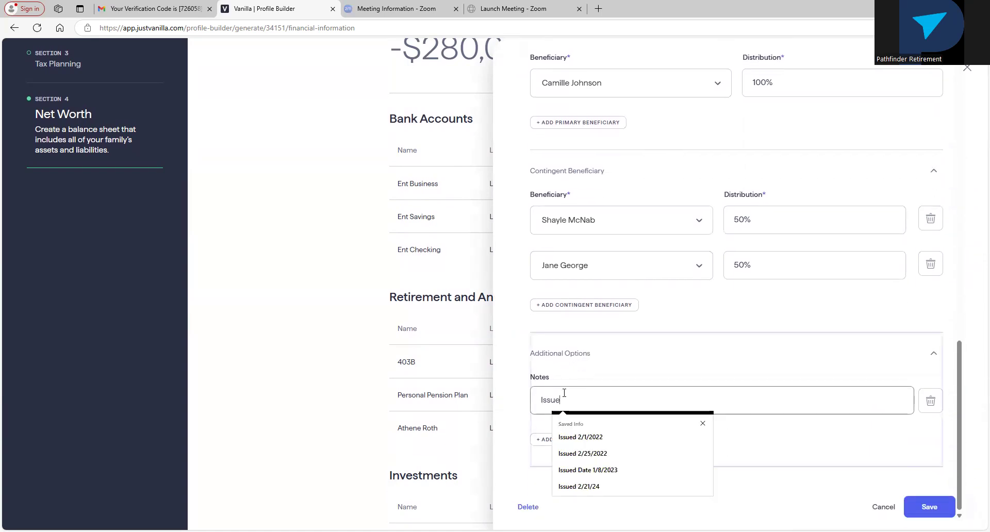
pyautogui.write('d 2/20/24')
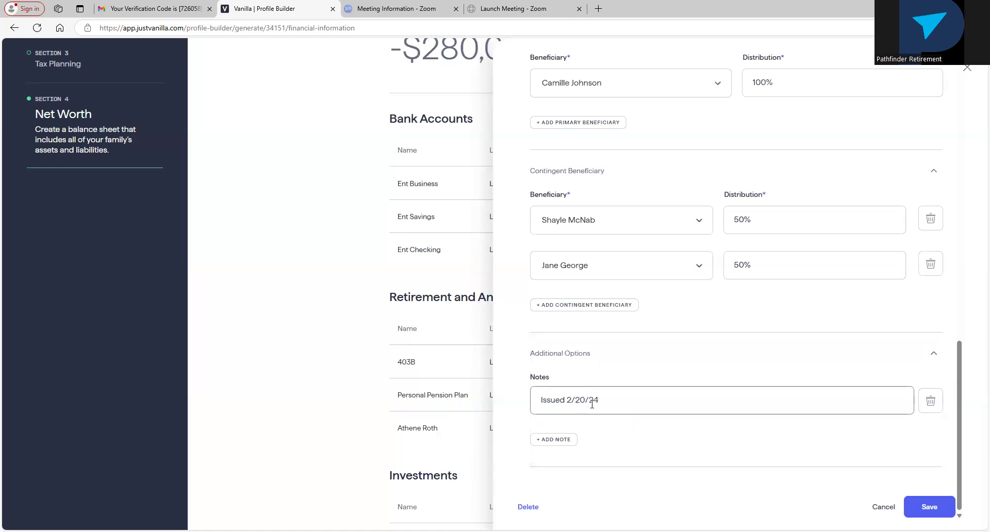
pyautogui.click(932, 507)
# Continue to the life insurance section and start a Term policy with a 20-year initial term and the husband as owner and insured.
pyautogui.scroll(-7, 813, 468)
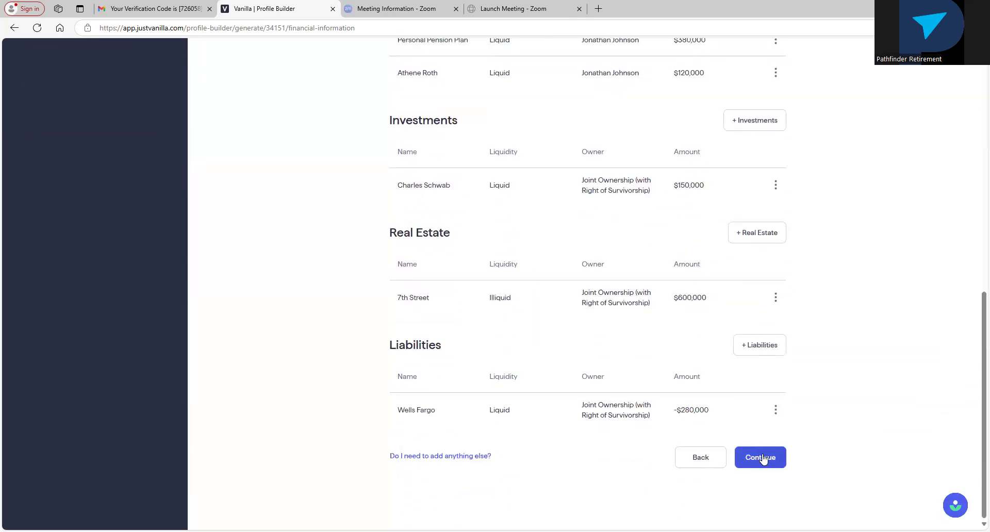
pyautogui.click(759, 458)
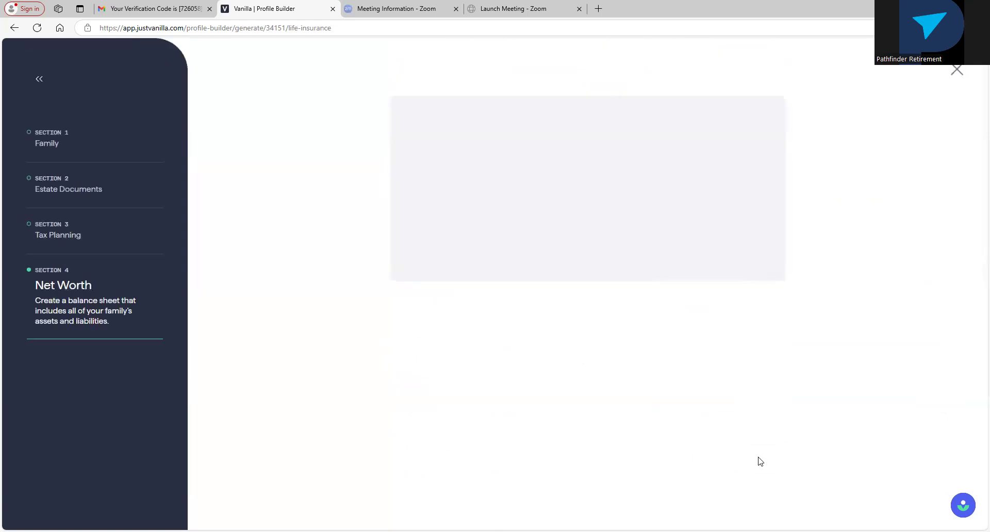
pyautogui.click(496, 241)
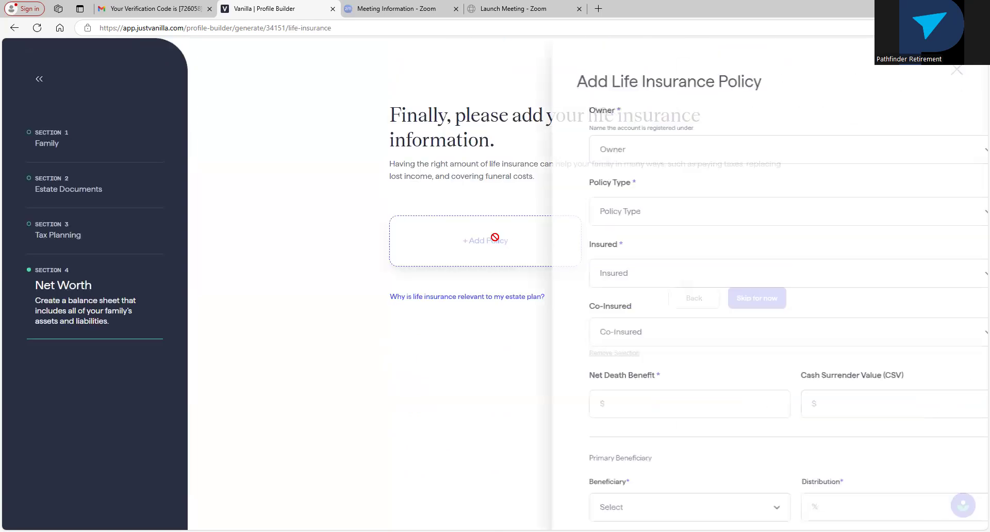
pyautogui.click(562, 147)
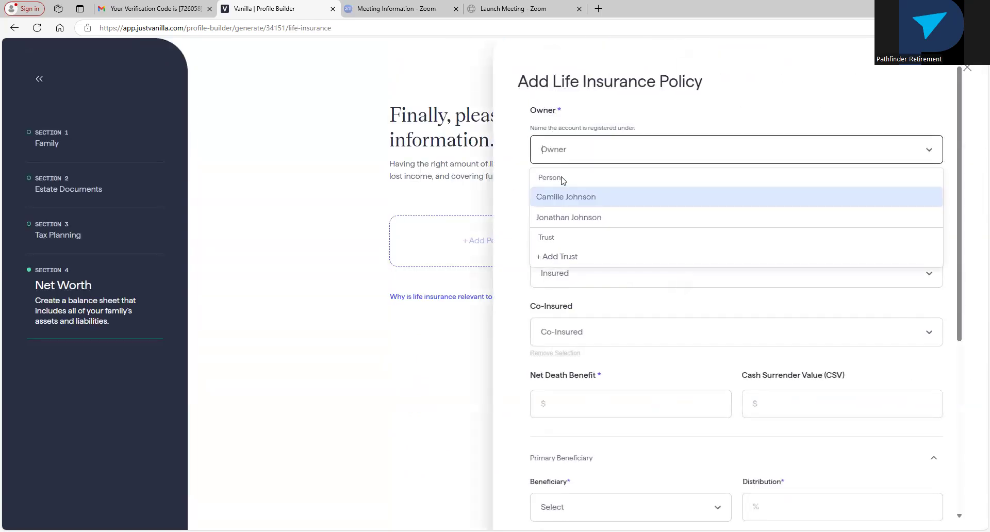
pyautogui.click(556, 219)
pyautogui.click(577, 210)
pyautogui.click(577, 239)
pyautogui.click(578, 277)
pyautogui.write('20')
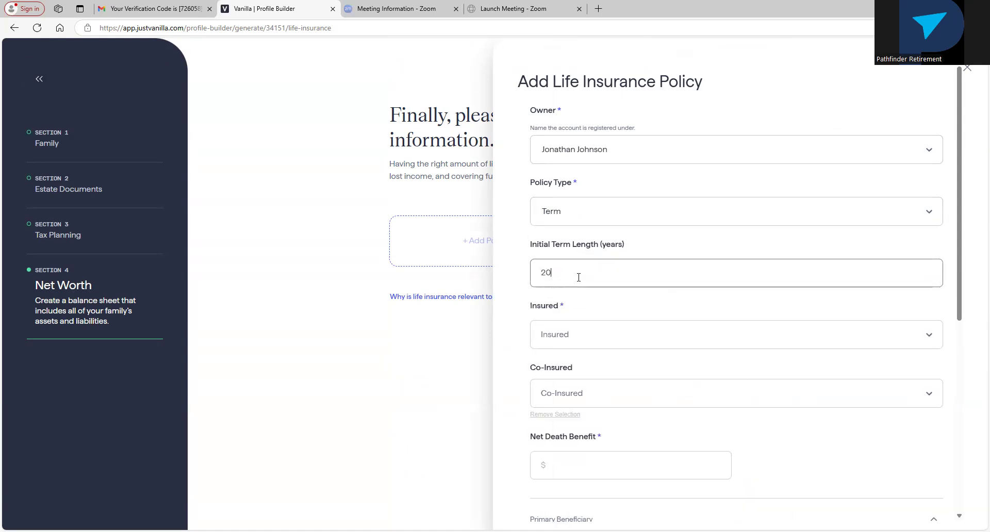
pyautogui.click(595, 338)
pyautogui.click(582, 382)
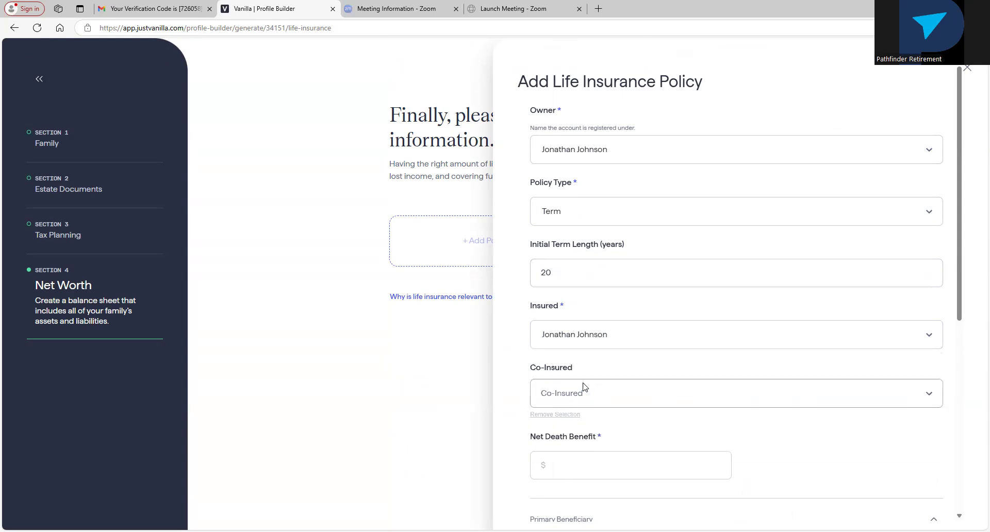
# Set the husband's policy Net Death Benefit to $500,000 and make the wife its primary beneficiary at 100%.
pyautogui.scroll(-2, 588, 384)
pyautogui.scroll(-2, 589, 384)
pyautogui.click(569, 254)
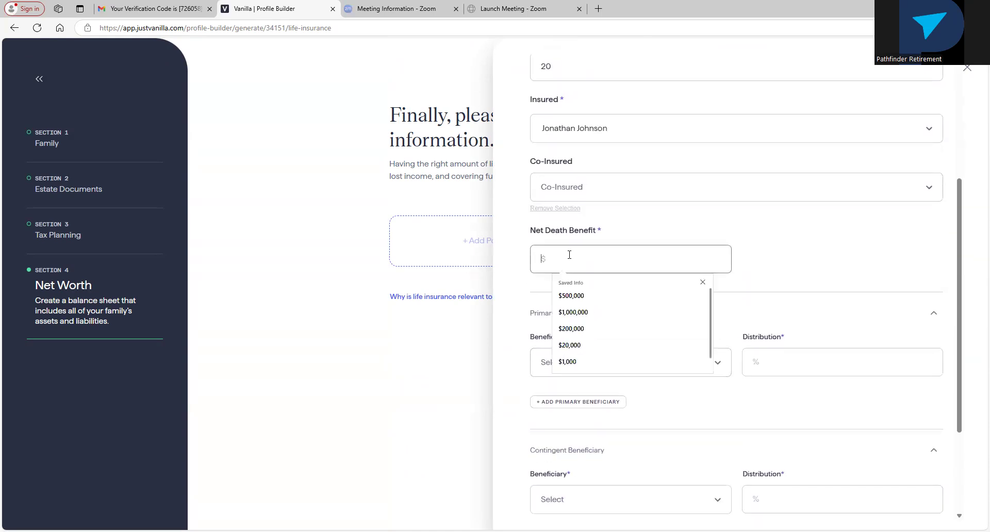
pyautogui.write('5000000')
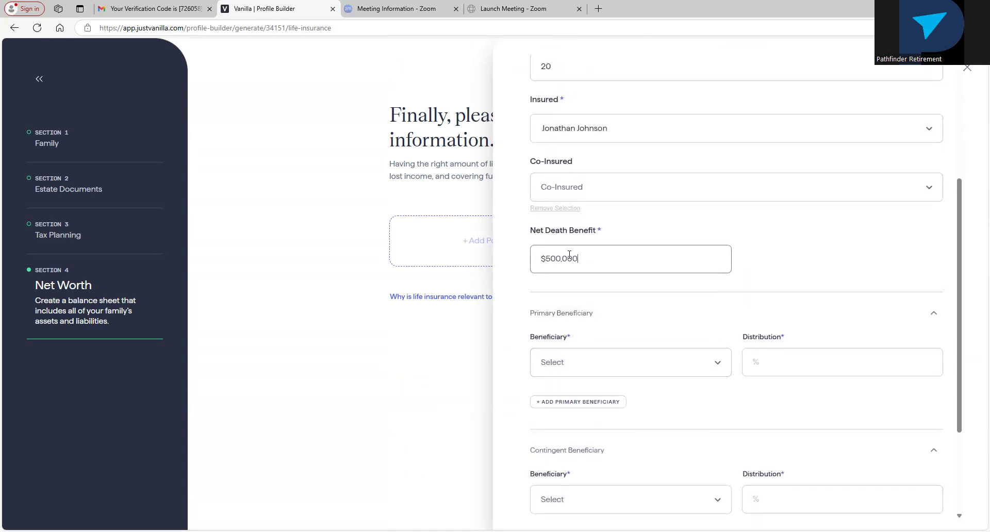
pyautogui.click(569, 374)
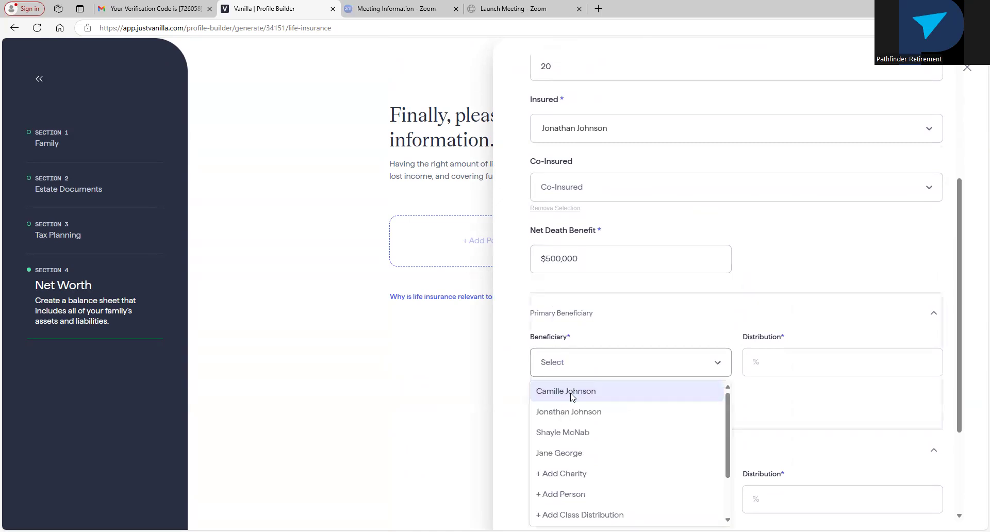
pyautogui.click(571, 390)
pyautogui.click(758, 361)
pyautogui.click(778, 399)
# Add the other two listed family members as contingent beneficiaries of the husband's policy at 50% each and save it.
pyautogui.scroll(-3, 661, 405)
pyautogui.click(586, 358)
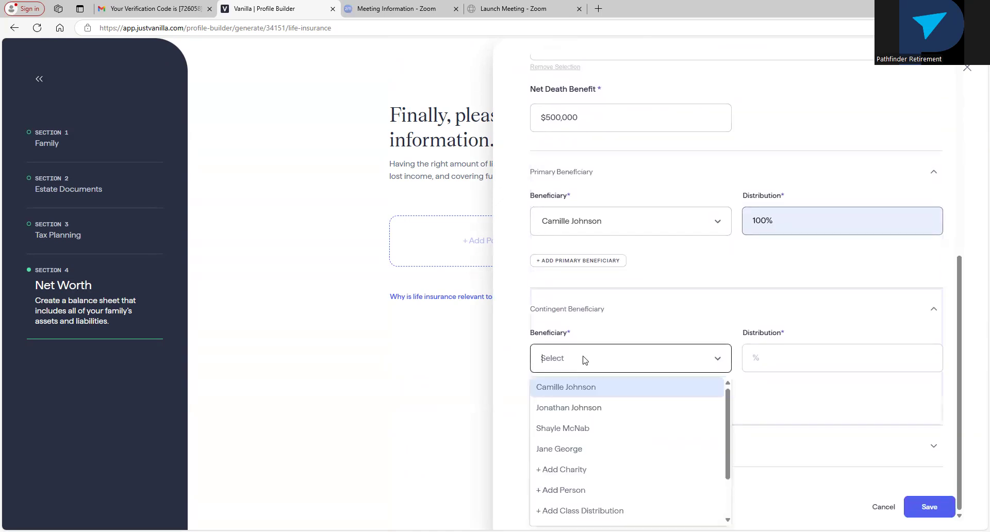
pyautogui.click(580, 429)
pyautogui.click(575, 398)
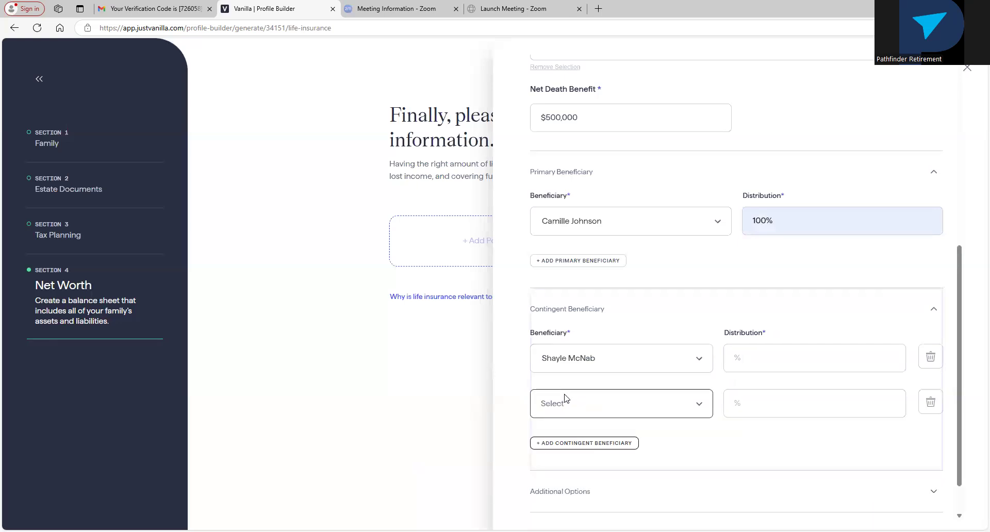
pyautogui.click(581, 407)
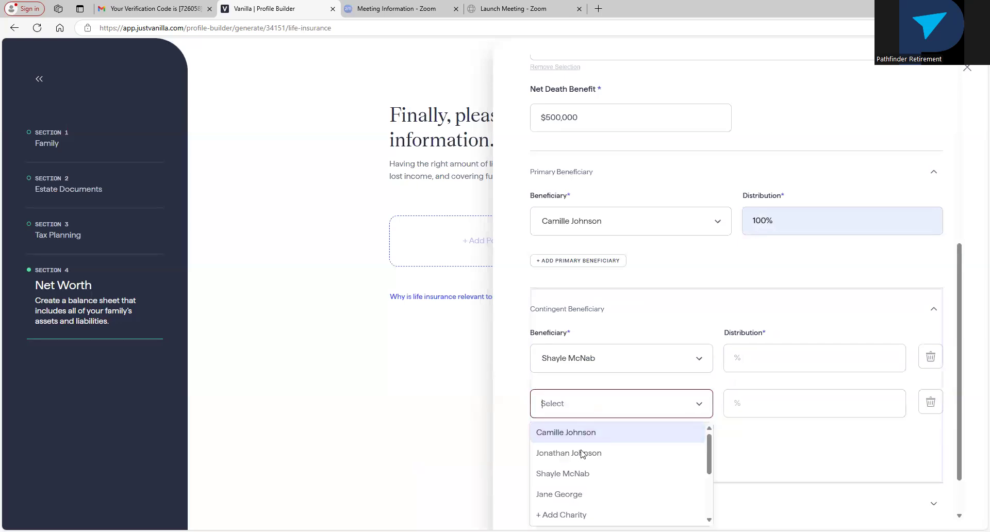
pyautogui.click(579, 494)
pyautogui.click(761, 353)
pyautogui.write('5')
pyautogui.click(757, 403)
pyautogui.write('50')
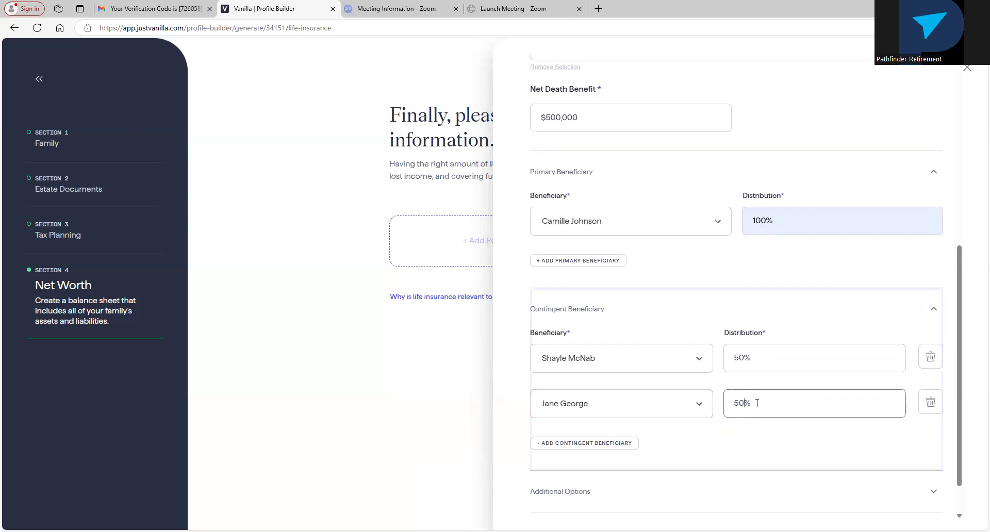
pyautogui.scroll(-1, 764, 429)
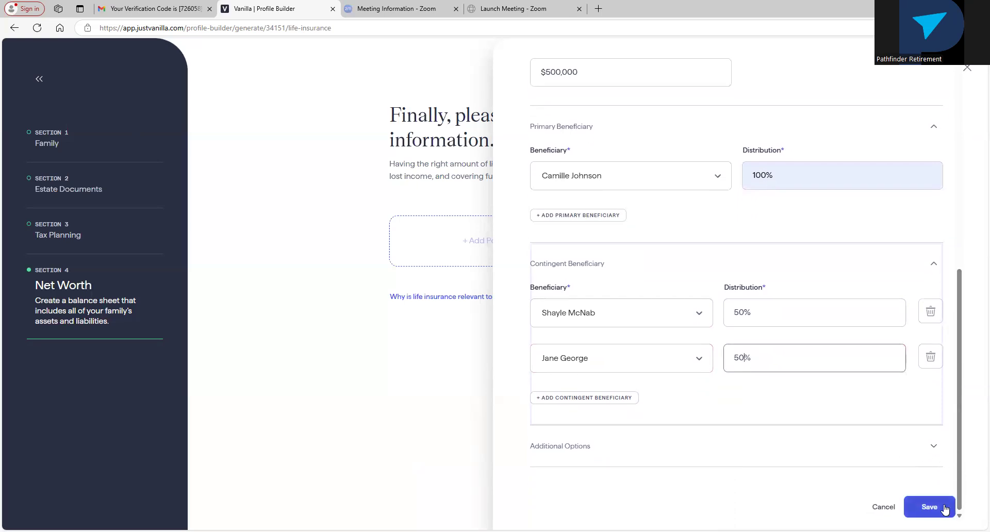
pyautogui.click(941, 506)
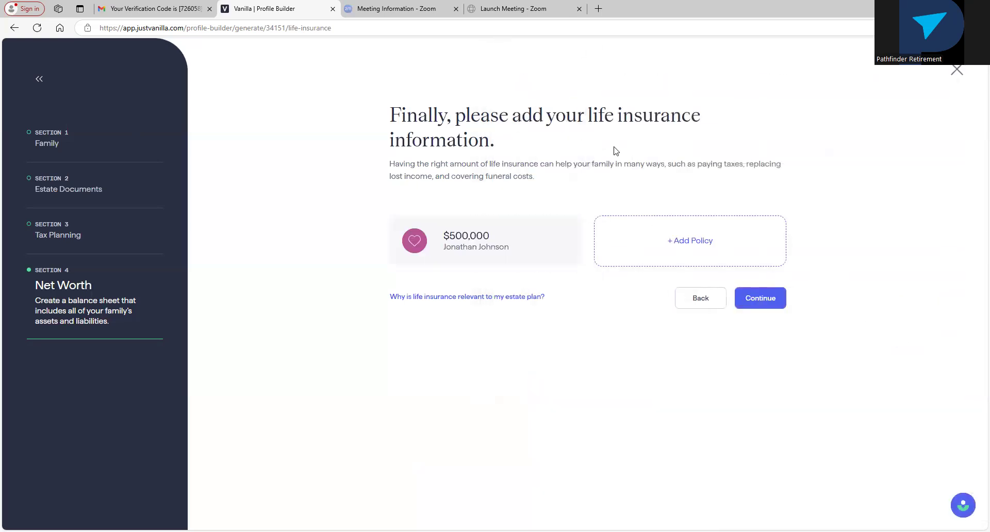
# Start a second life insurance policy, Term for 20 years, with the wife as owner and insured and a $500,000 Net Death Benefit.
pyautogui.click(693, 238)
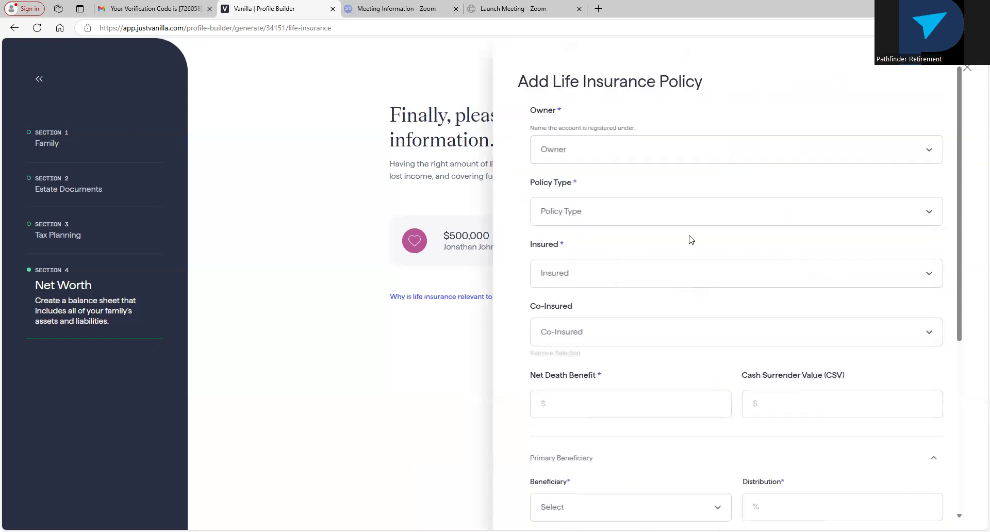
pyautogui.click(591, 161)
pyautogui.click(594, 198)
pyautogui.click(577, 210)
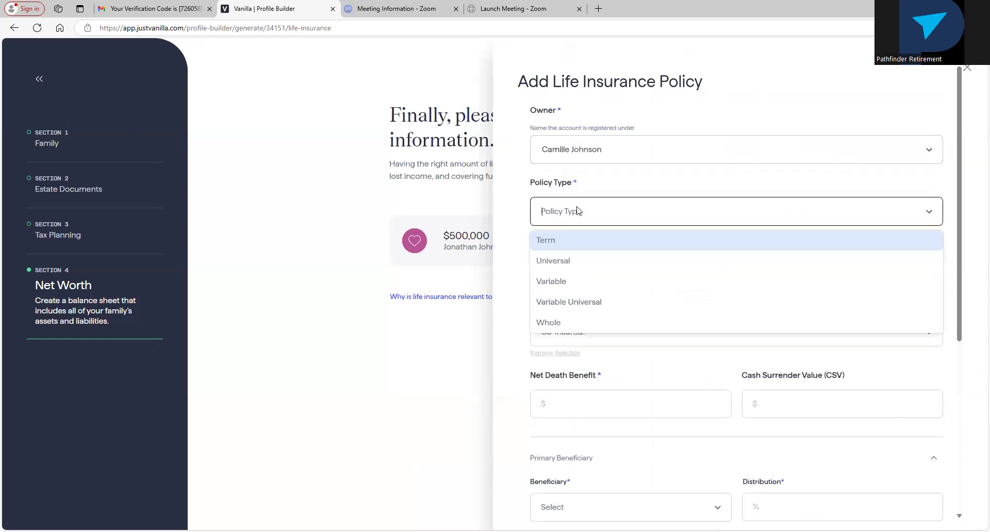
pyautogui.click(588, 246)
pyautogui.click(590, 274)
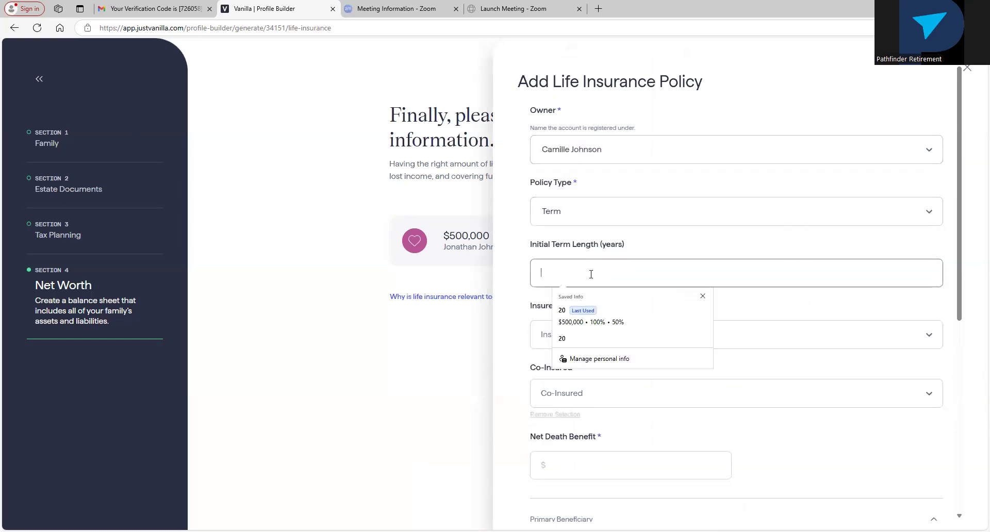
pyautogui.write('20')
pyautogui.click(577, 337)
pyautogui.click(577, 362)
pyautogui.scroll(-4, 583, 335)
pyautogui.click(575, 259)
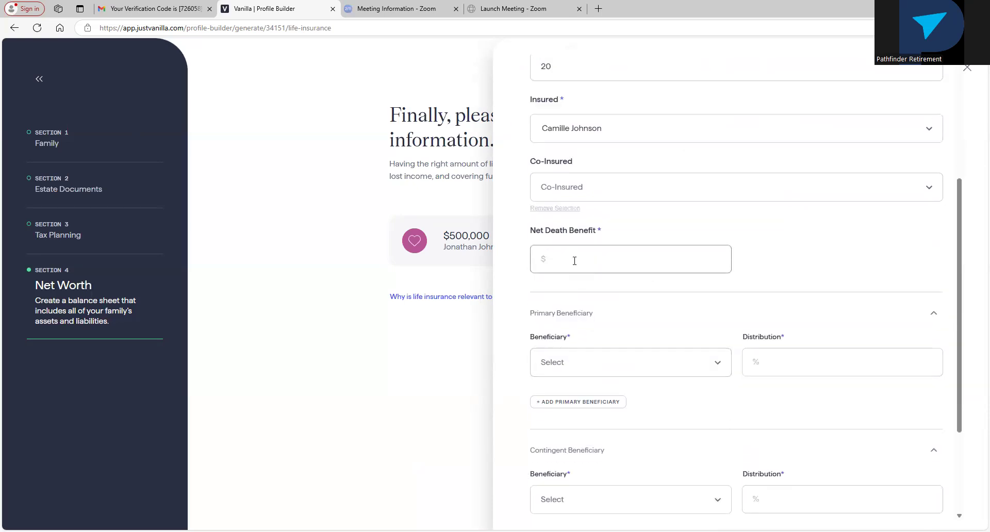
pyautogui.write('50000')
# Make the husband the primary beneficiary of the wife's life insurance policy with a 100% distribution.
pyautogui.click(612, 367)
pyautogui.click(601, 411)
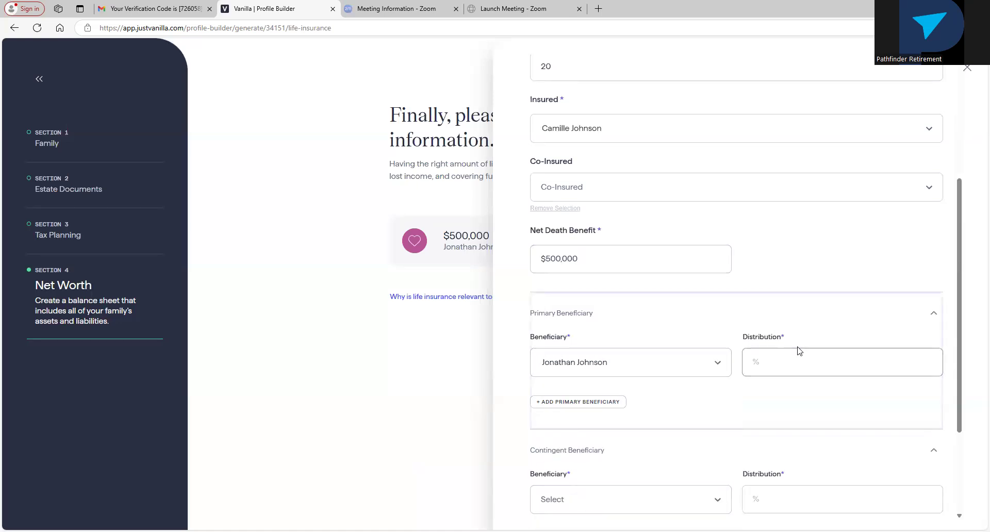
pyautogui.click(790, 393)
# Add the two children as contingent beneficiaries of the wife's policy at 50% each and save it.
pyautogui.scroll(-3, 751, 393)
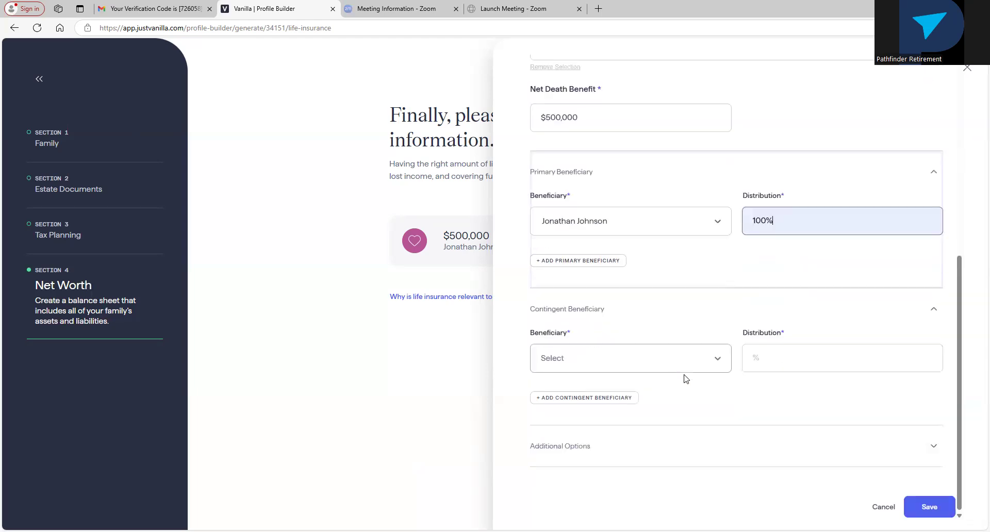
pyautogui.click(592, 365)
pyautogui.click(600, 424)
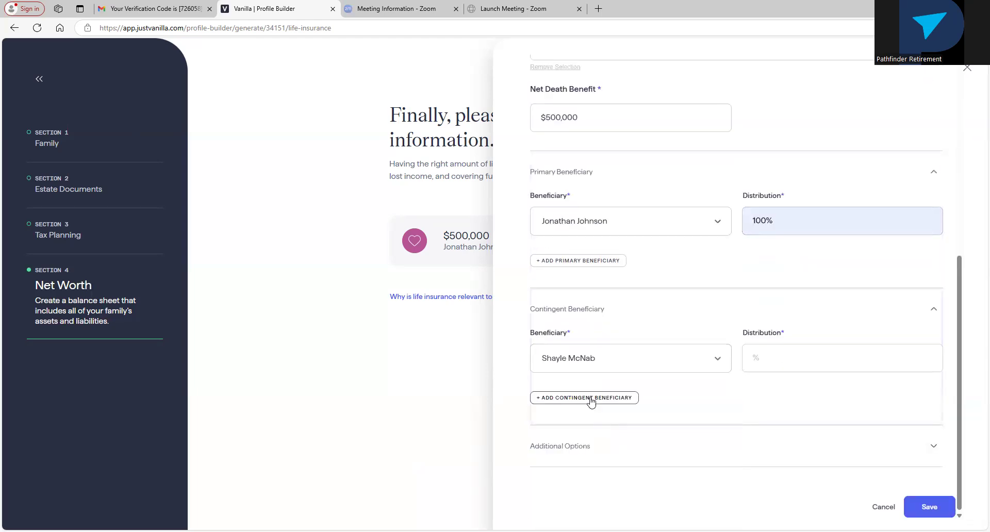
pyautogui.click(592, 401)
pyautogui.click(586, 403)
pyautogui.click(567, 493)
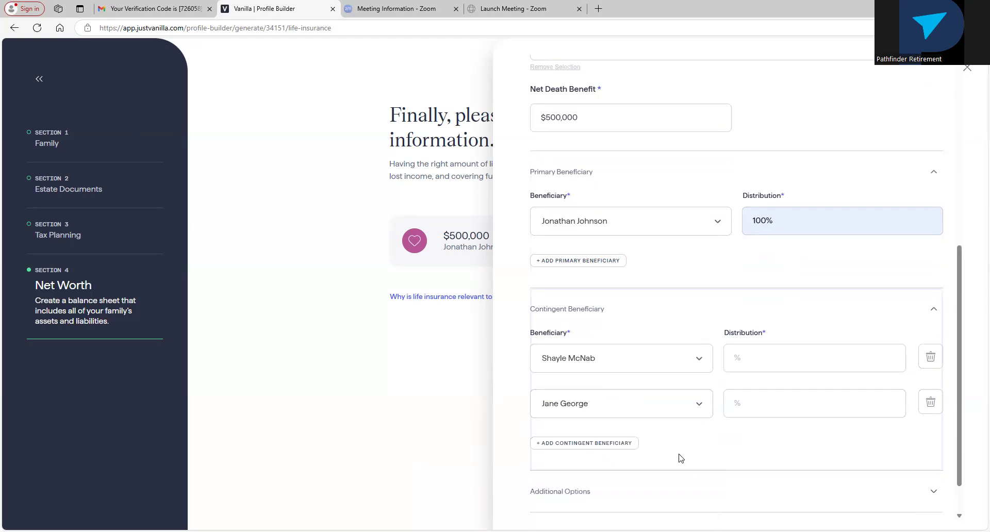
pyautogui.click(767, 357)
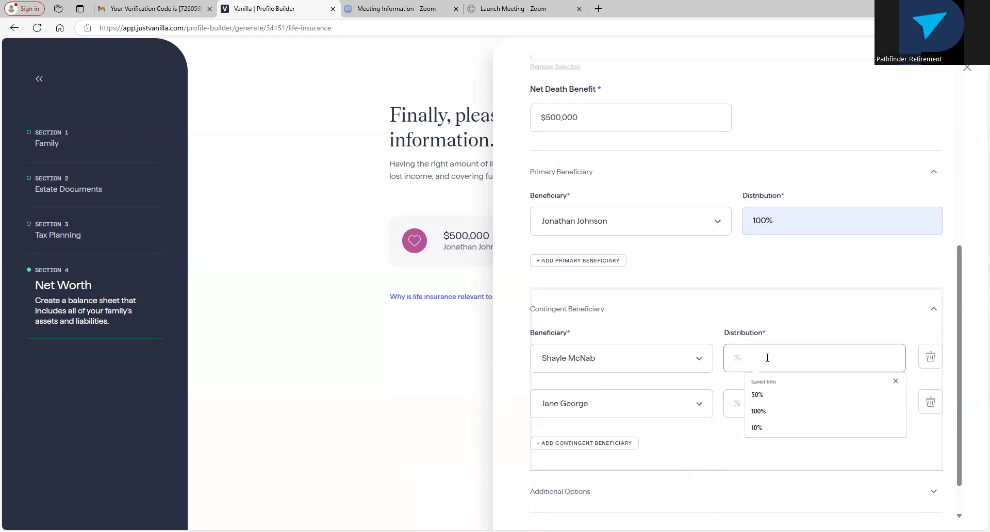
pyautogui.write('50')
pyautogui.click(774, 400)
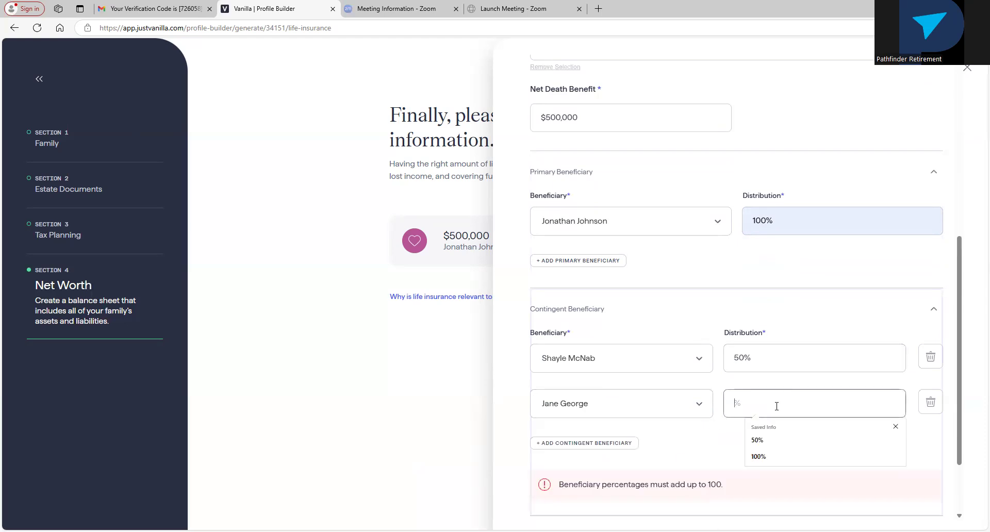
pyautogui.write('50')
pyautogui.scroll(-1, 721, 424)
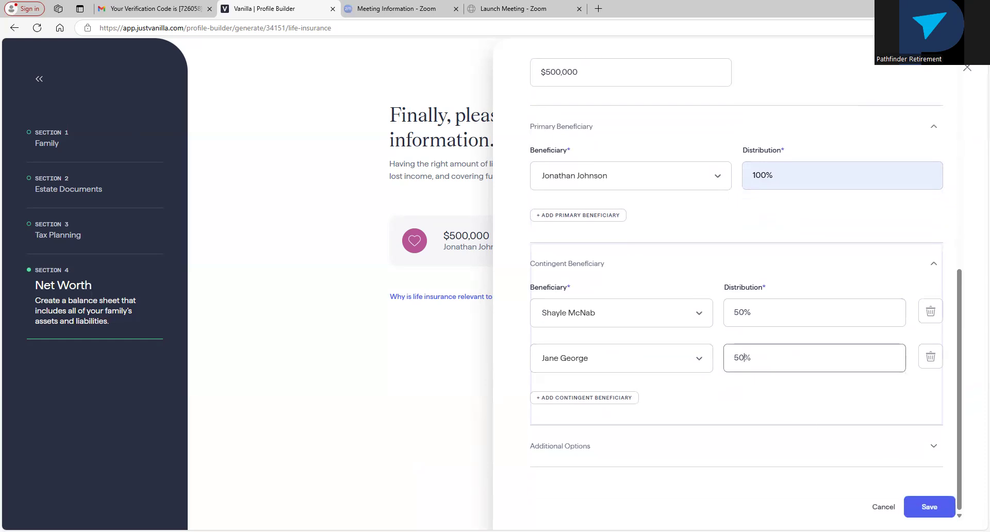
pyautogui.click(935, 510)
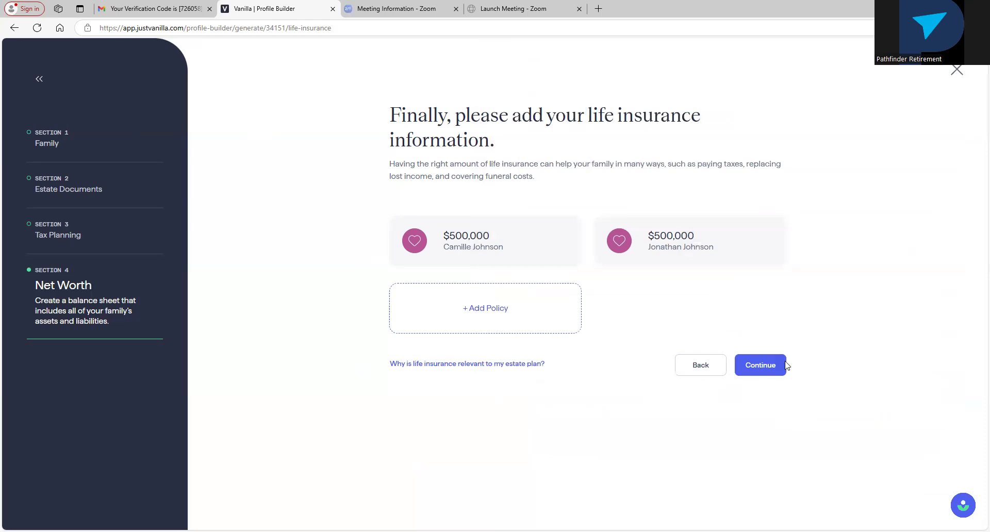
# Continue from life insurance to the Net Worth Review, check its entries and proceed to the final summary.
pyautogui.click(764, 365)
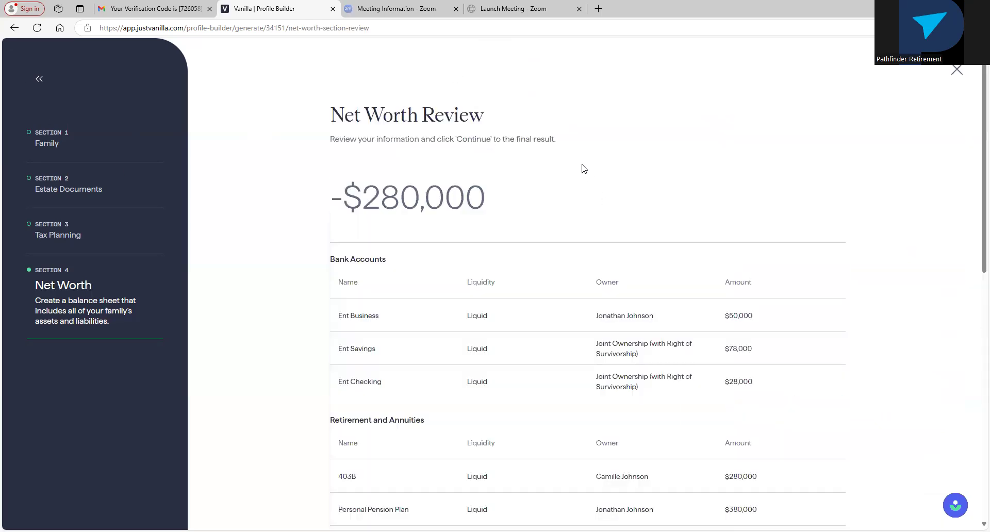
pyautogui.scroll(-2, 583, 173)
pyautogui.scroll(-9, 583, 174)
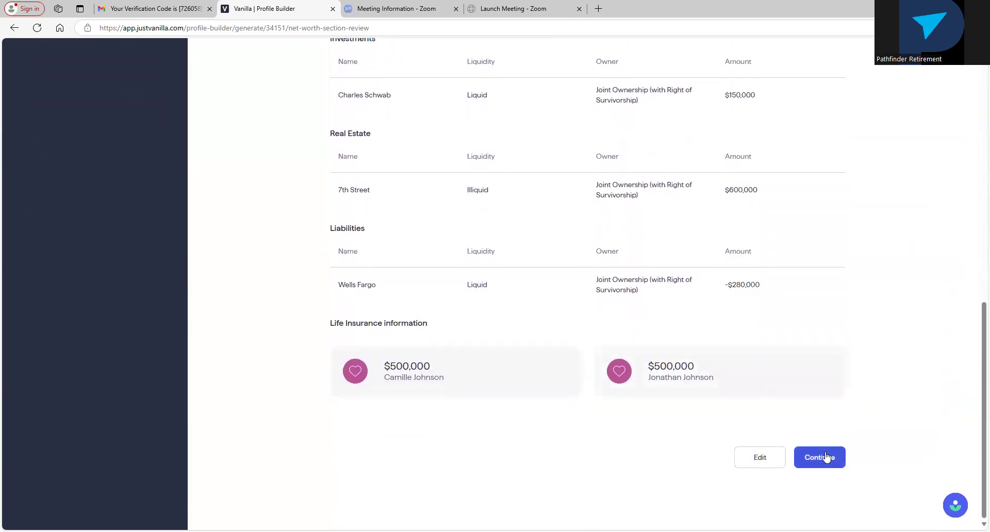
pyautogui.click(825, 458)
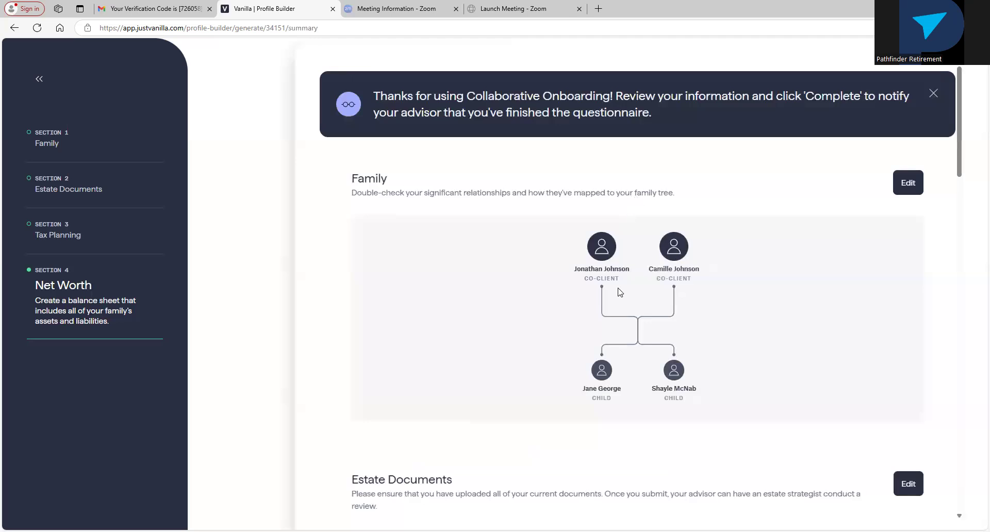
# Review the family, estate documents, tax planning and net worth summary and submit the onboarding questionnaire as complete.
pyautogui.scroll(-8, 664, 307)
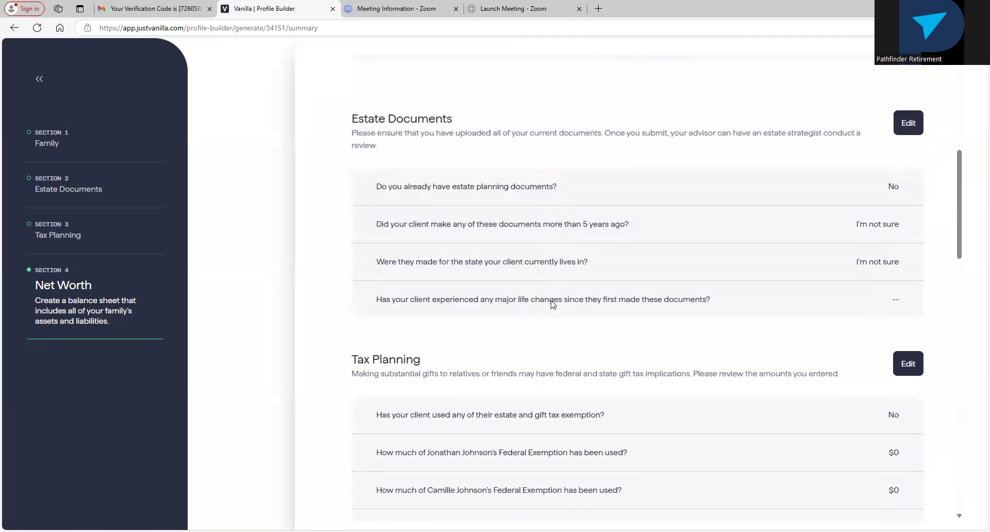
pyautogui.scroll(-13, 461, 290)
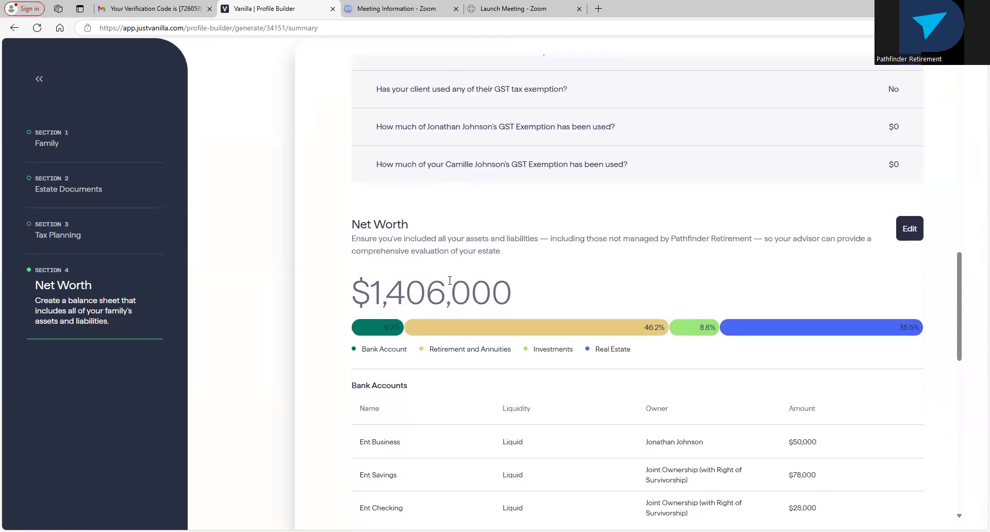
pyautogui.scroll(-7, 450, 281)
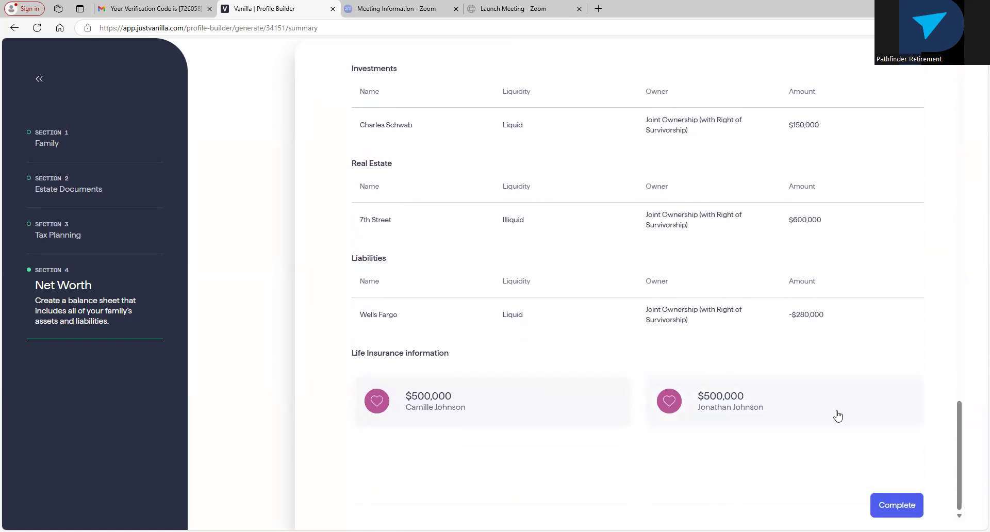
pyautogui.click(906, 503)
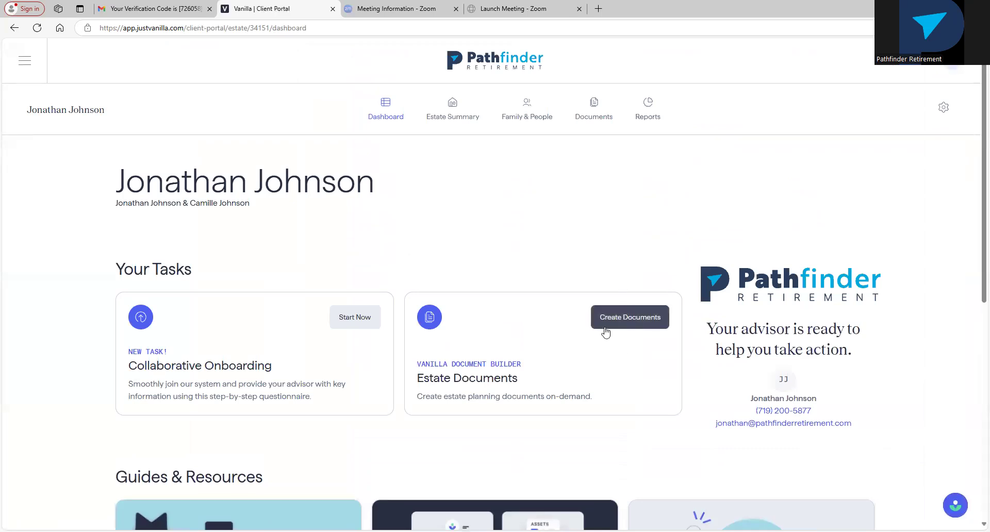
# Start creating estate documents, compare the available document packages and choose the Basic Trust Package.
pyautogui.click(639, 319)
pyautogui.scroll(-7, 640, 319)
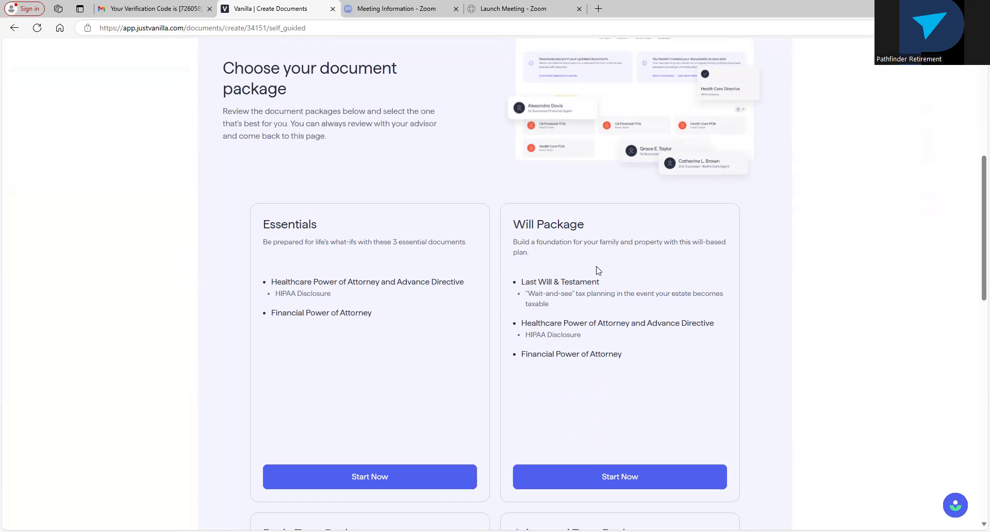
pyautogui.scroll(-2, 597, 269)
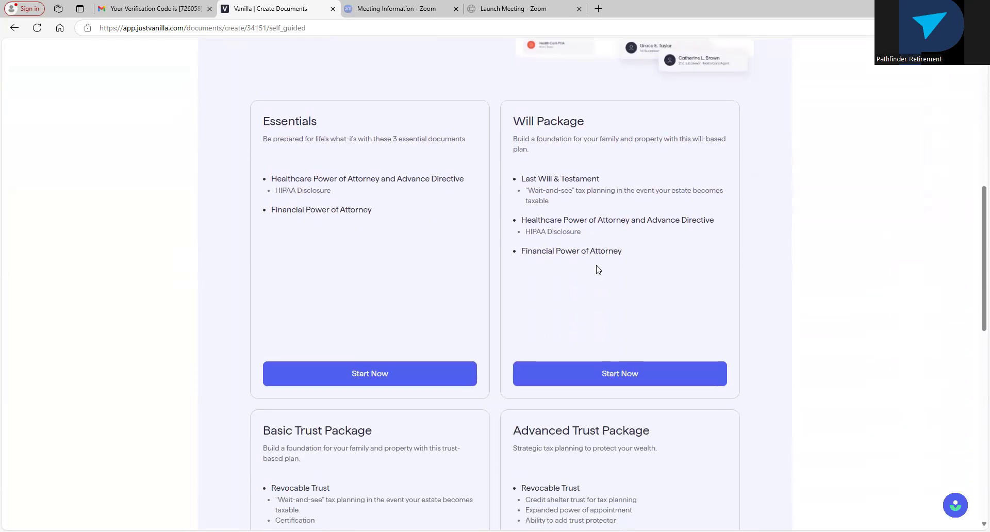
pyautogui.scroll(-3, 597, 269)
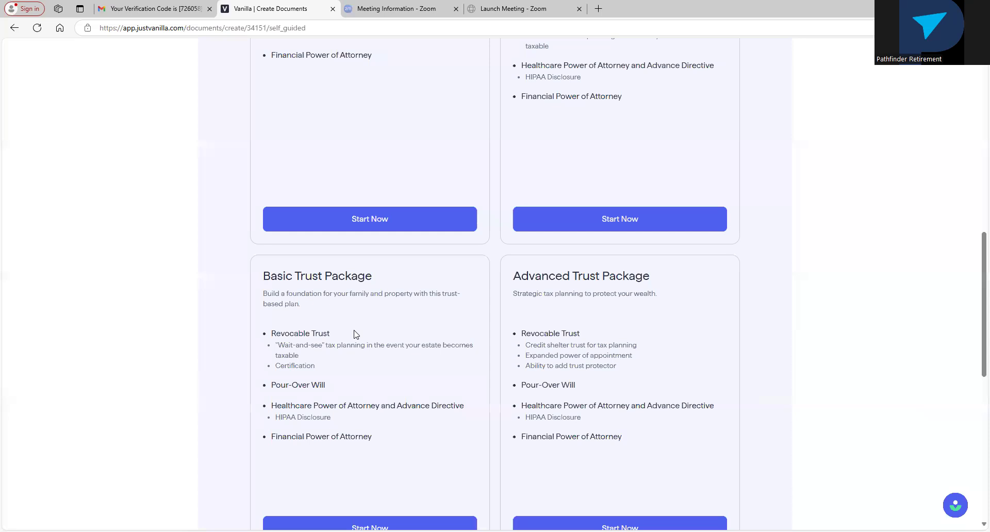
pyautogui.scroll(-1, 354, 334)
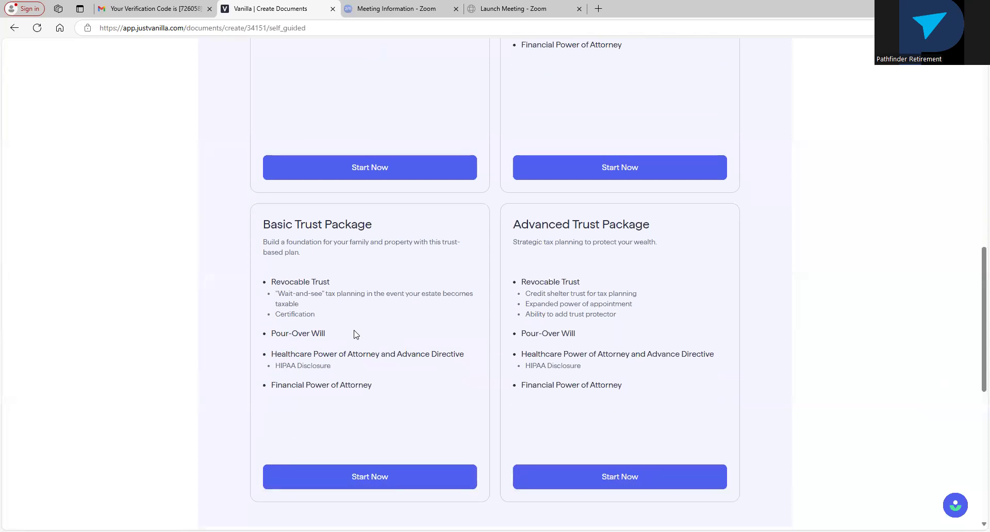
pyautogui.scroll(-1, 355, 334)
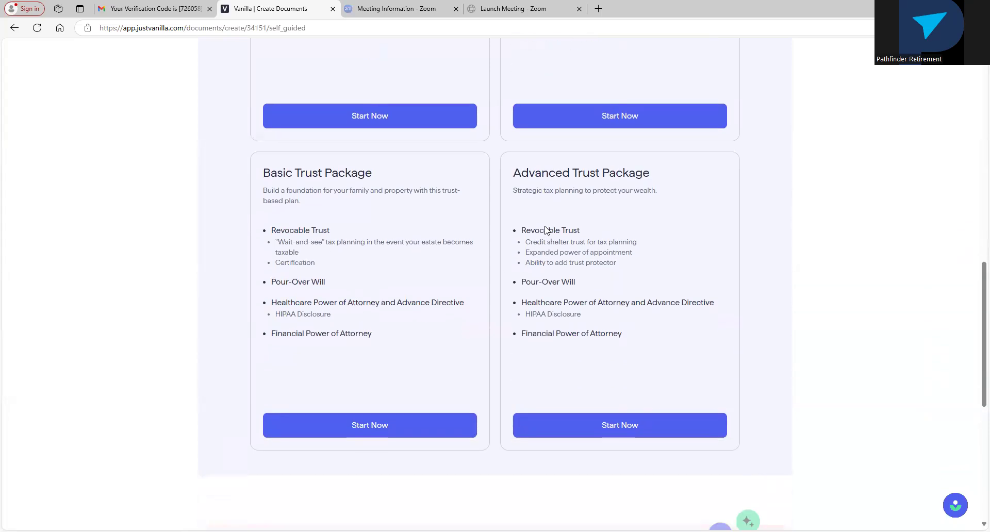
pyautogui.click(354, 423)
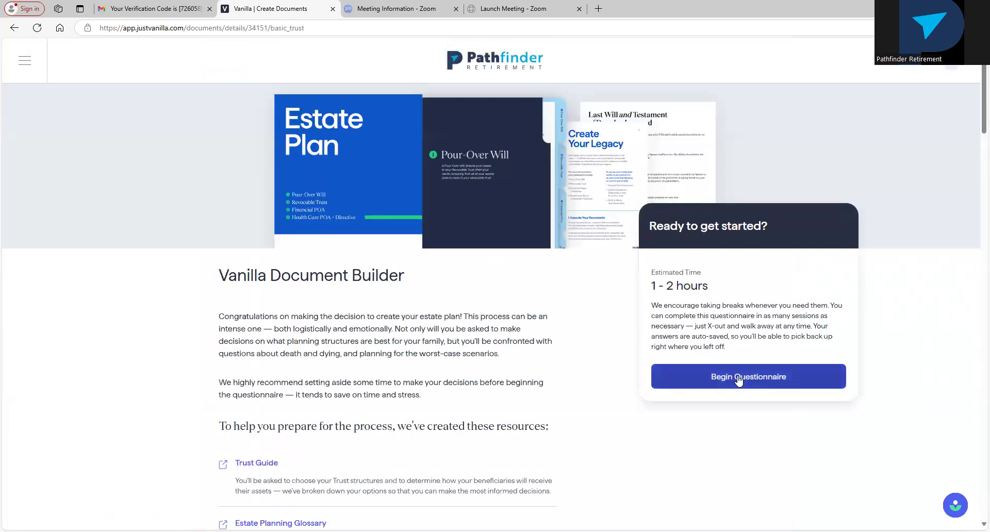
# Begin the Basic Trust questionnaire and acknowledge the statement on whom the package is designed for.
pyautogui.click(738, 379)
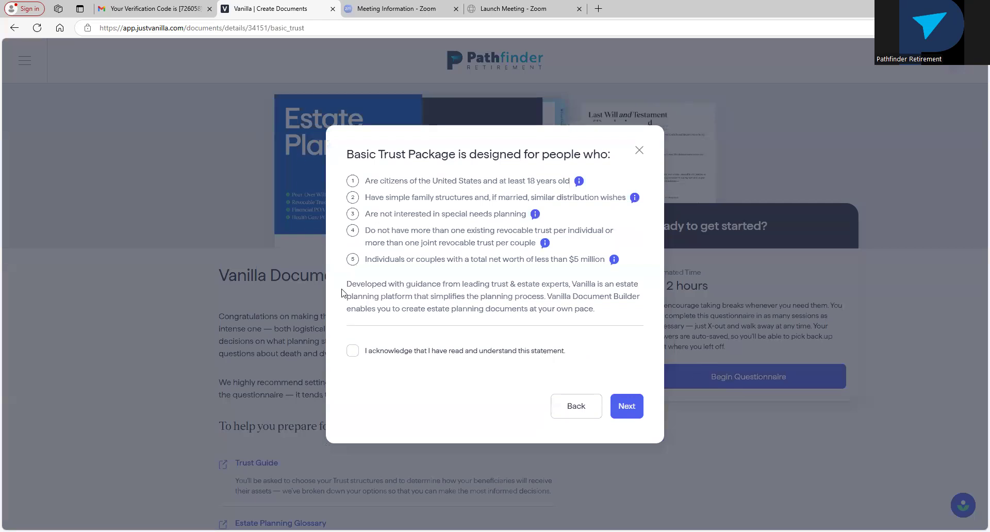
pyautogui.click(359, 352)
pyautogui.click(628, 407)
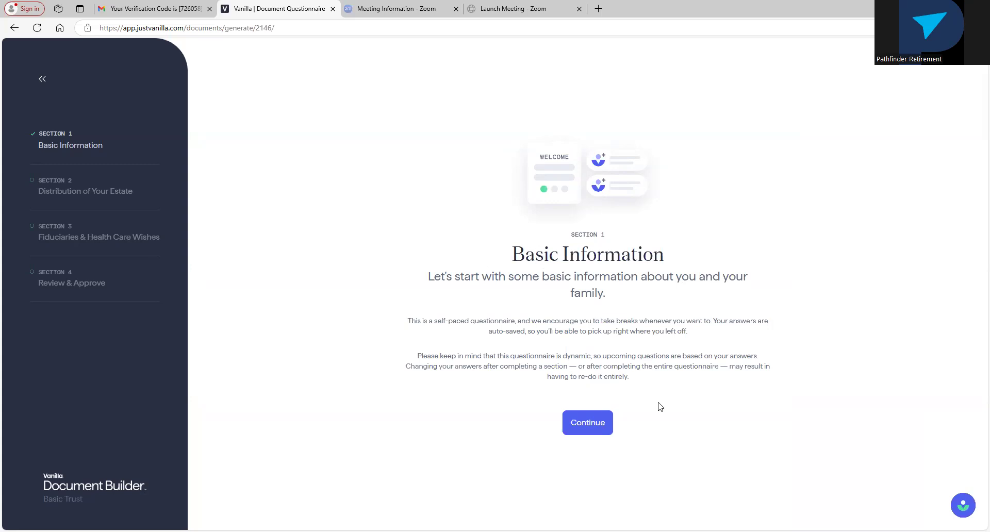
# Accept the client's prefilled details in the Basic Information section and set the relationship status to Legally Married.
pyautogui.click(590, 423)
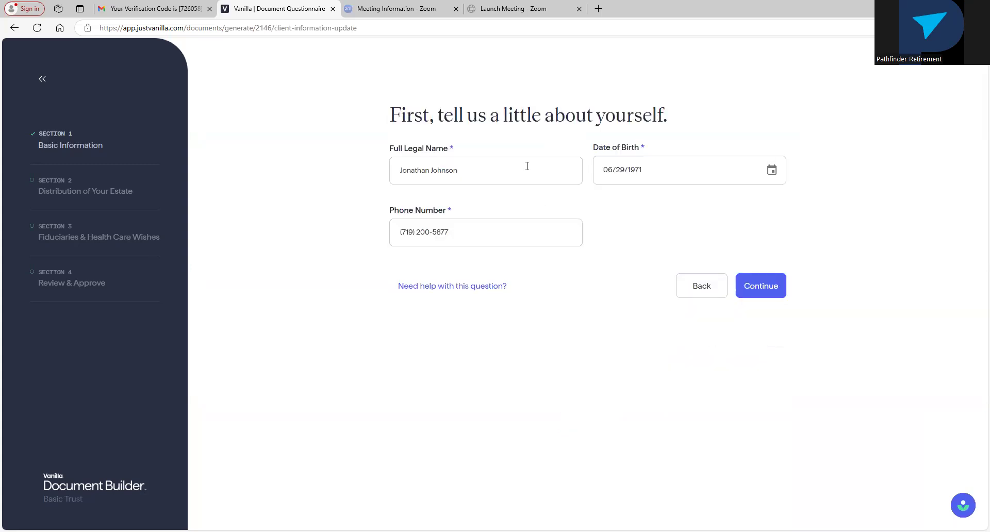
pyautogui.click(766, 288)
pyautogui.click(469, 161)
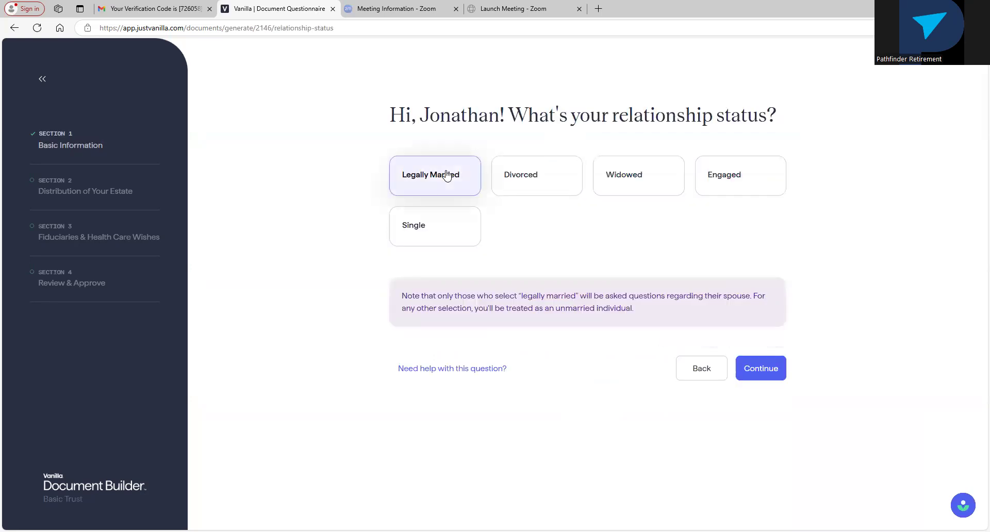
pyautogui.click(759, 367)
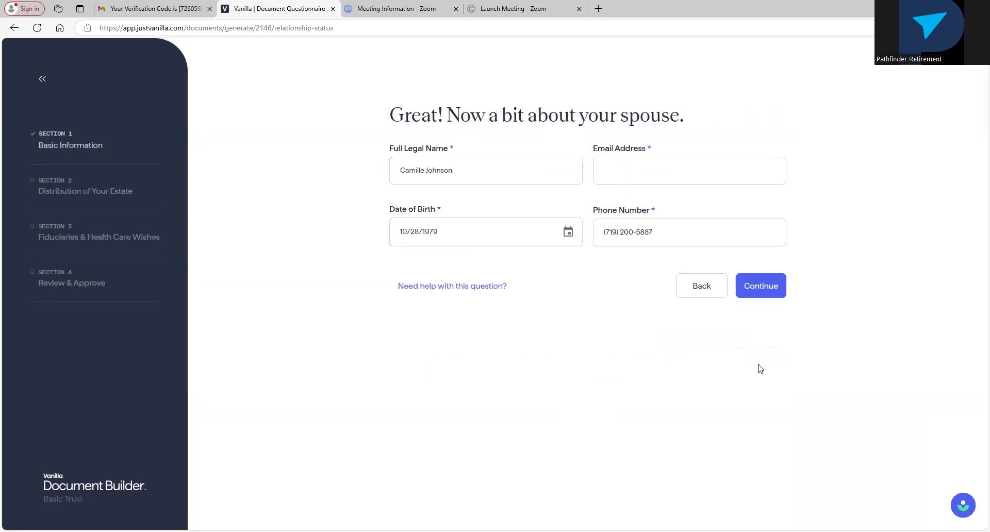
# Enter the spouse's email address and continue with her other prefilled details.
pyautogui.click(642, 170)
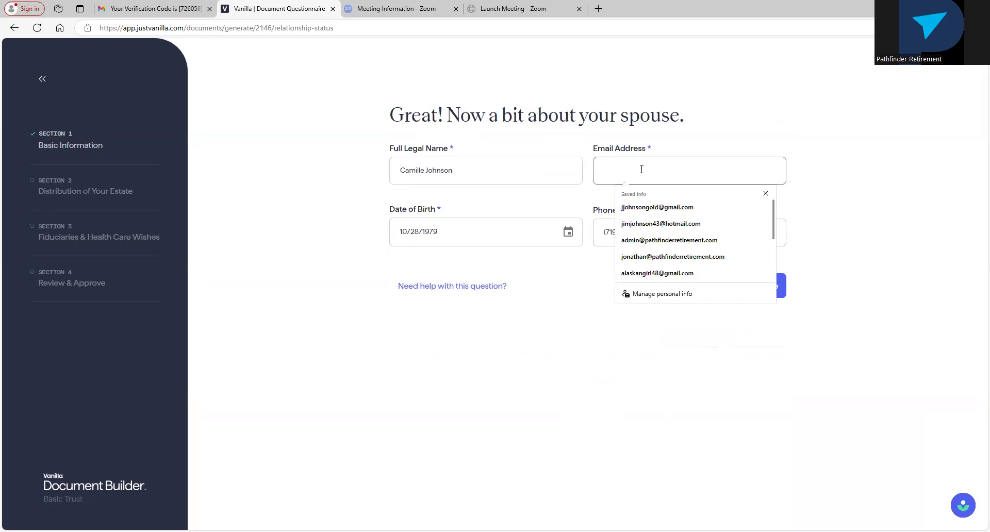
pyautogui.write('v')
pyautogui.press('BackSpace')
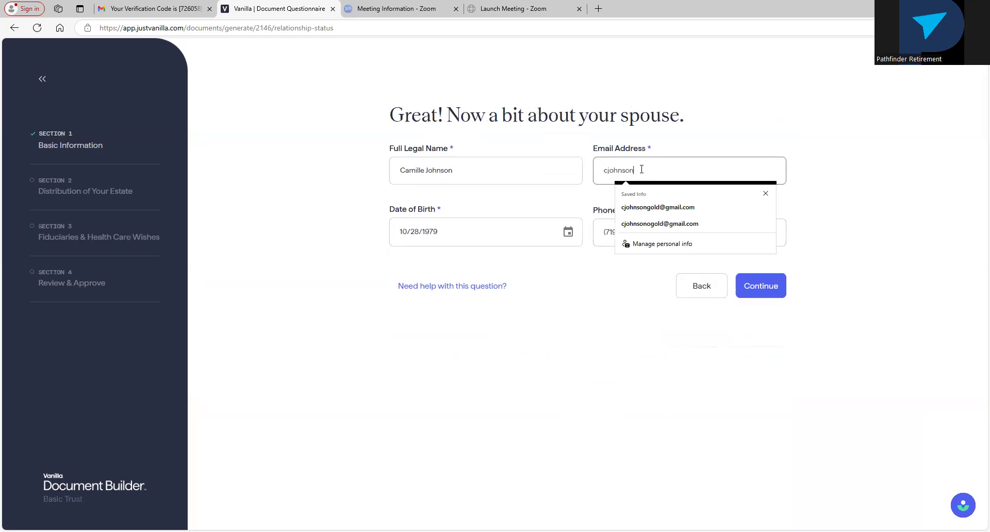
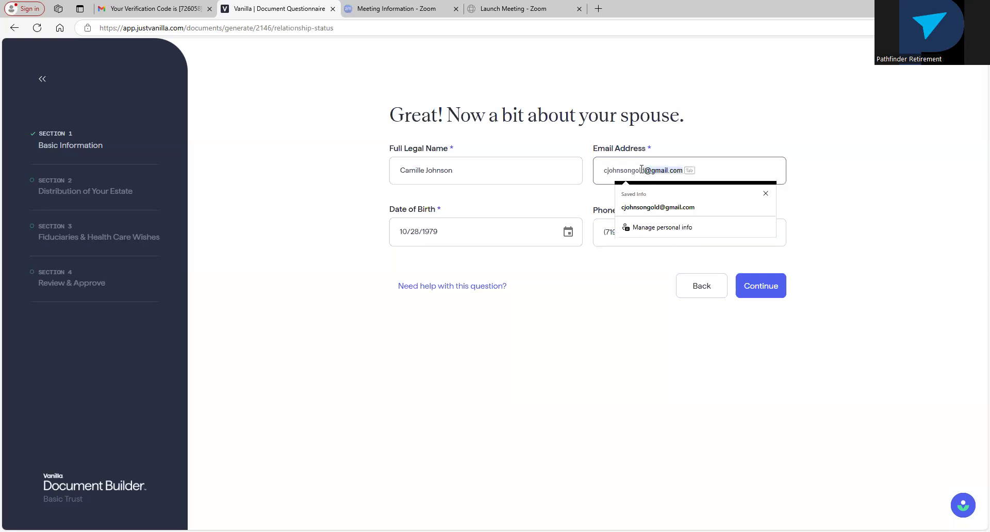
pyautogui.press('Tab')
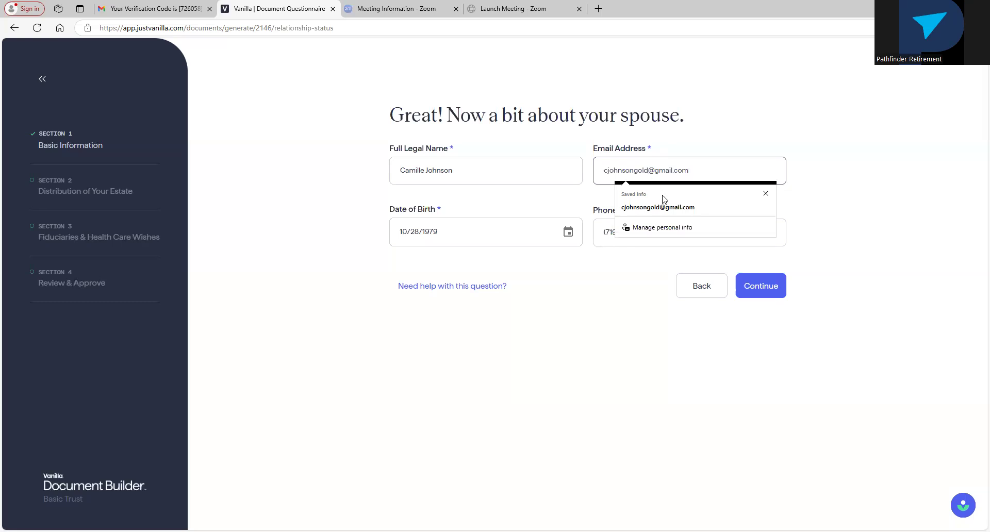
pyautogui.click(752, 326)
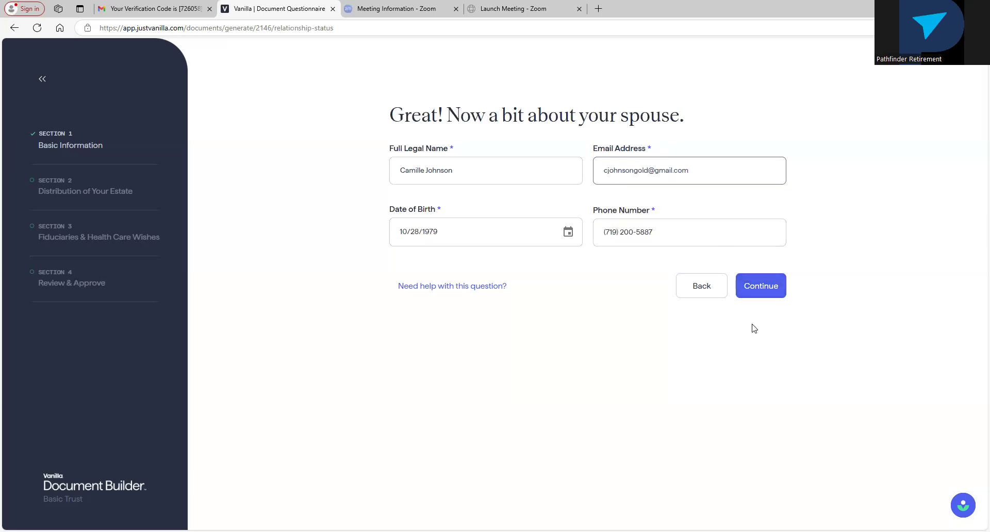
pyautogui.click(772, 287)
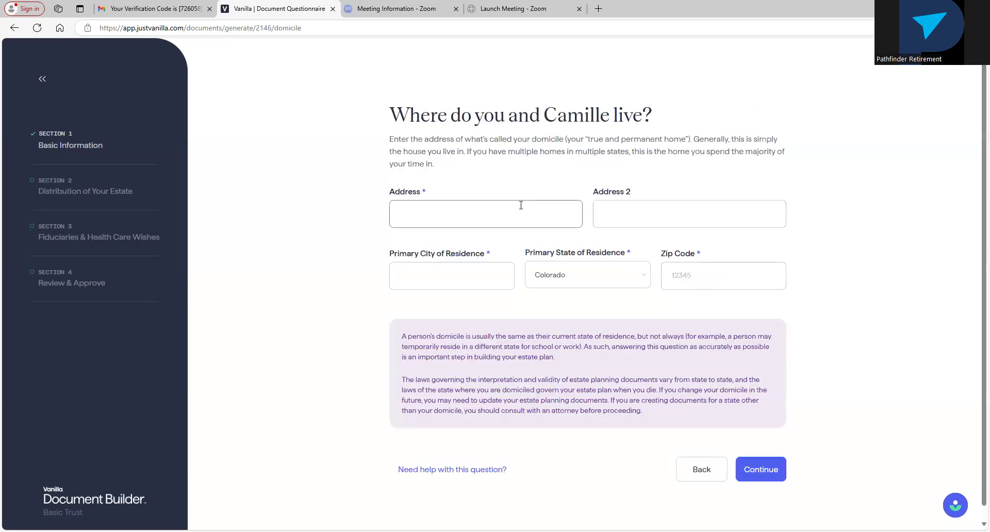
# Fill in the couple's home street address, zip code and city from saved entries, leaving the second address line empty.
pyautogui.click(452, 219)
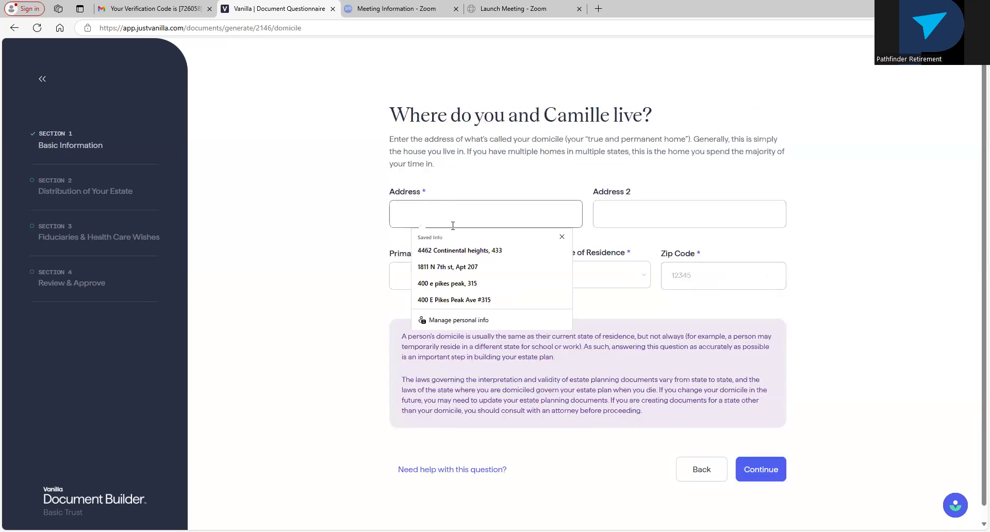
pyautogui.click(460, 266)
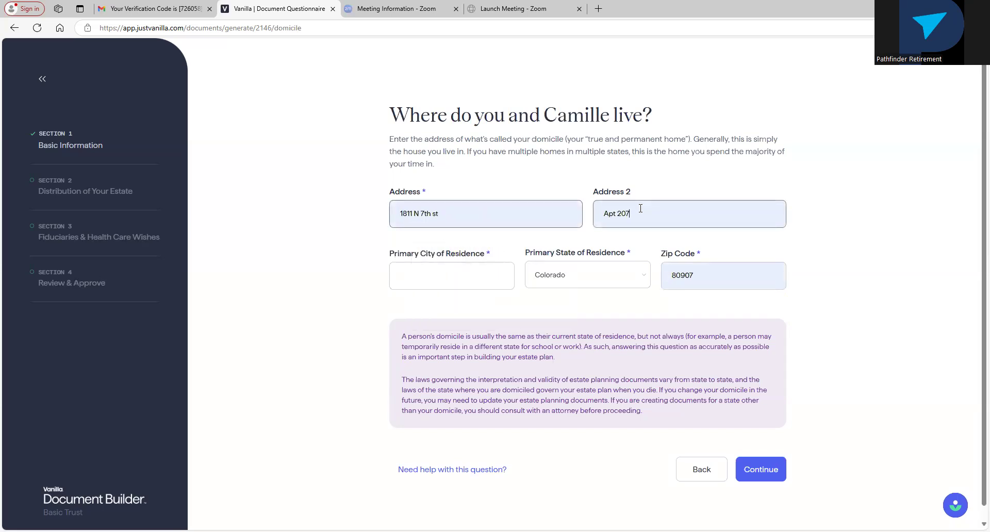
pyautogui.press('Tab')
pyautogui.press('BackSpace')
pyautogui.click(453, 279)
pyautogui.click(450, 328)
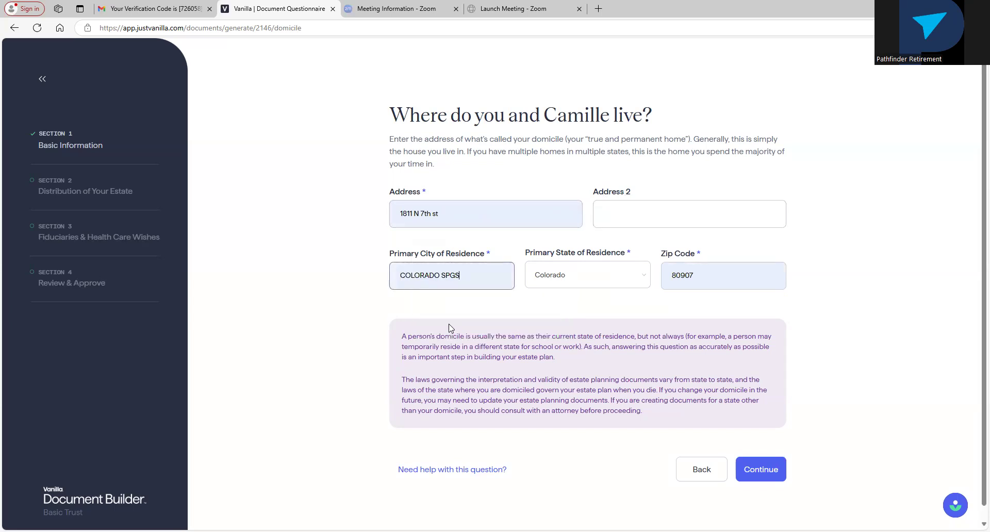
# Submit the home address and confirm that it is correct and that the documents should be specific to Colorado.
pyautogui.scroll(-1, 490, 317)
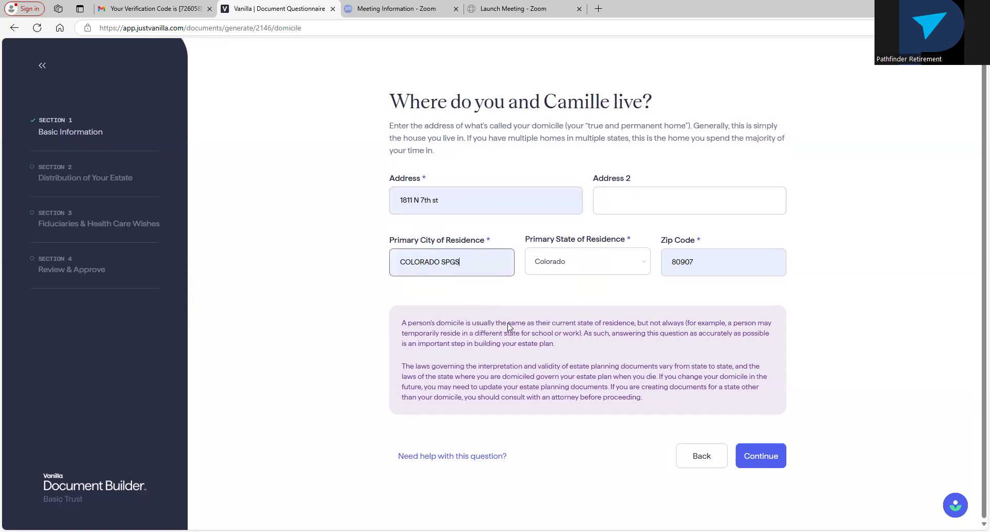
pyautogui.click(765, 462)
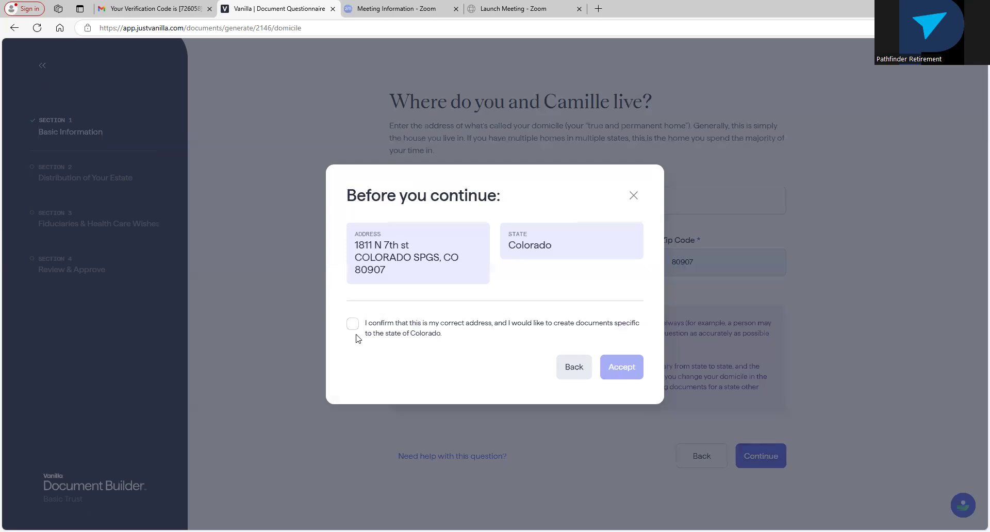
pyautogui.click(354, 323)
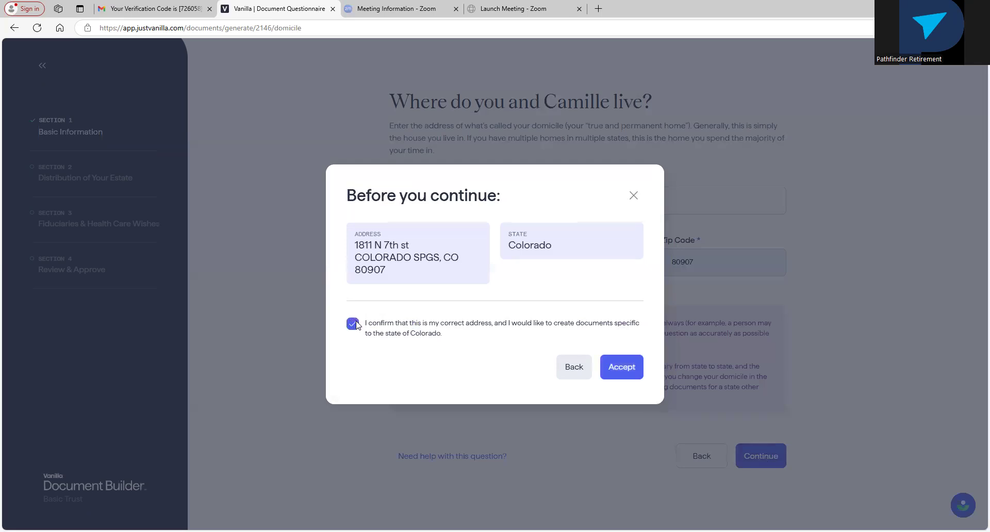
pyautogui.click(614, 365)
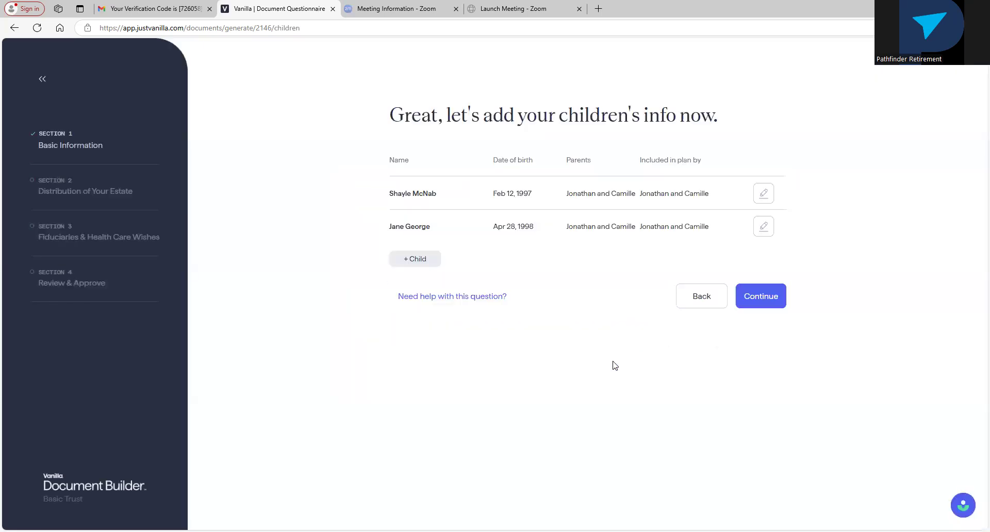
# Accept the listed children and continue without adding any other person or charity to the estate plan.
pyautogui.click(773, 293)
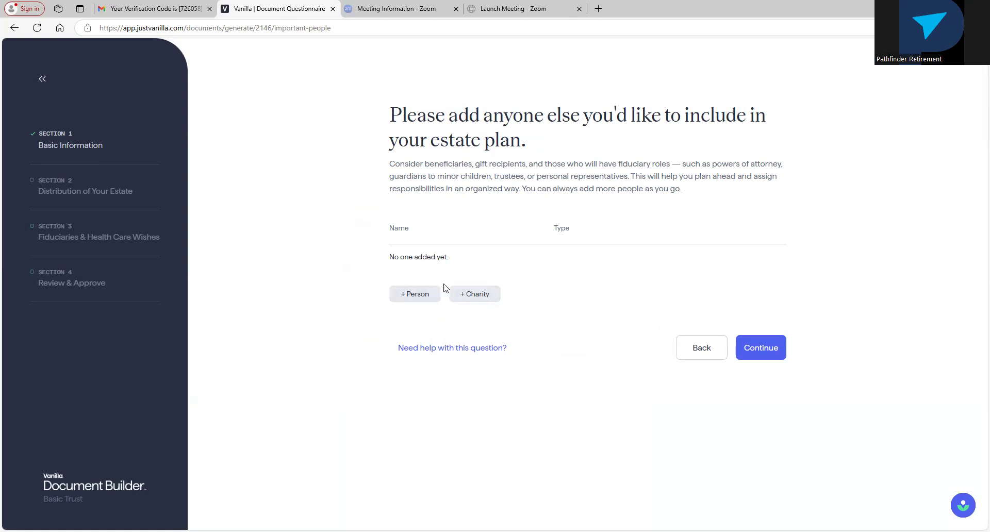
pyautogui.click(764, 351)
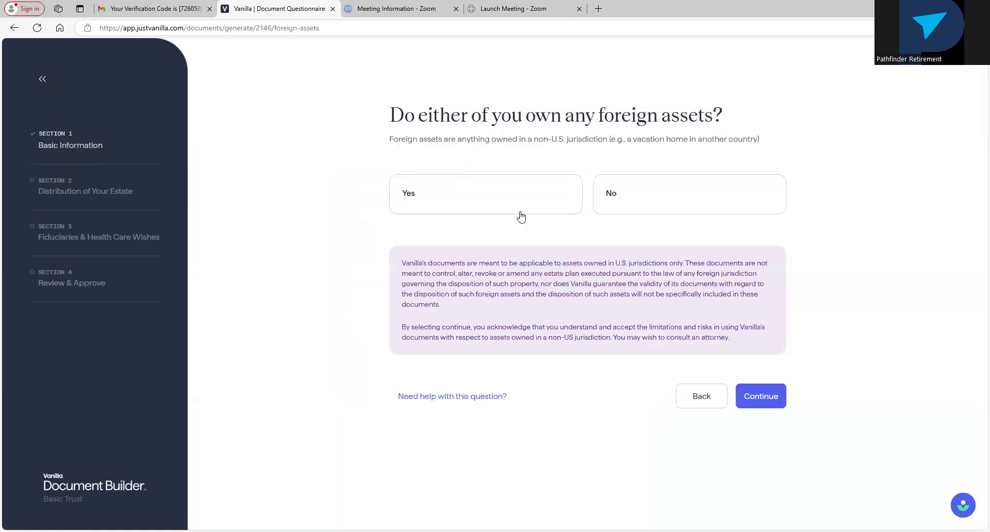
# Answer No to owning foreign assets and No to having relevant marital agreements.
pyautogui.click(663, 196)
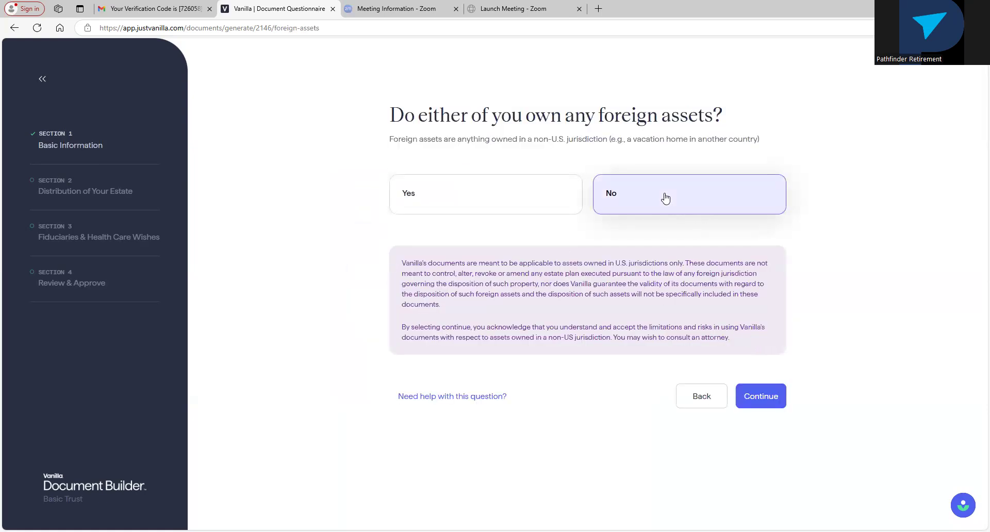
pyautogui.click(763, 396)
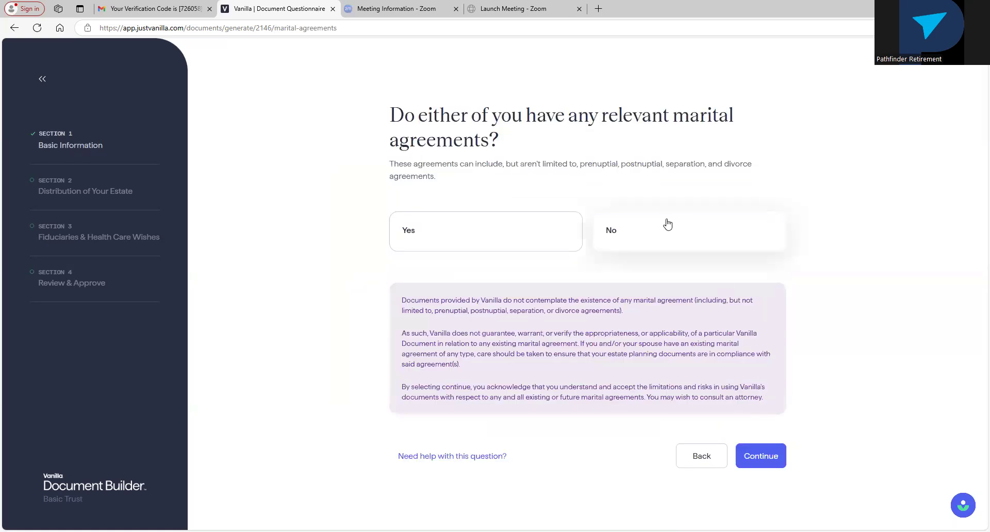
pyautogui.click(619, 226)
pyautogui.click(757, 457)
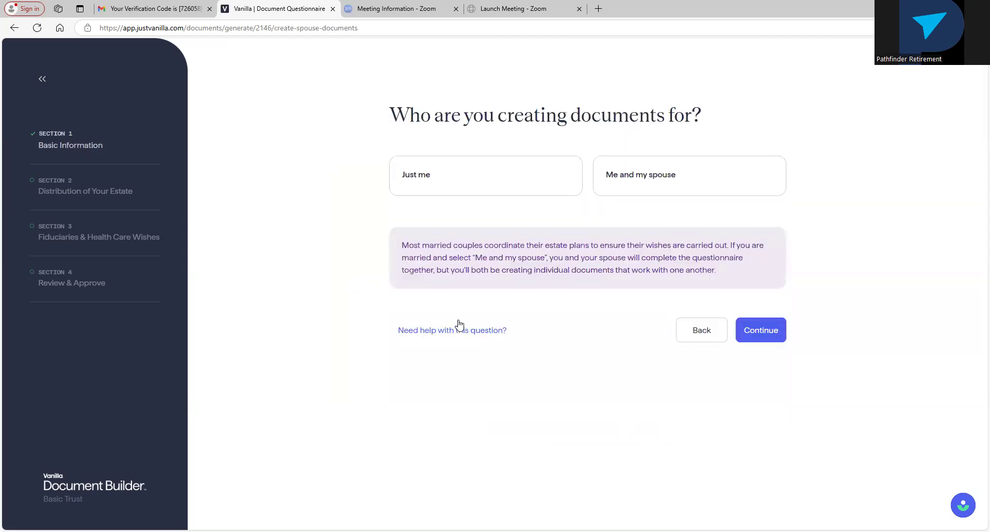
# Choose to create documents for "Me and my spouse" and select One Joint Revocable Trust.
pyautogui.click(629, 180)
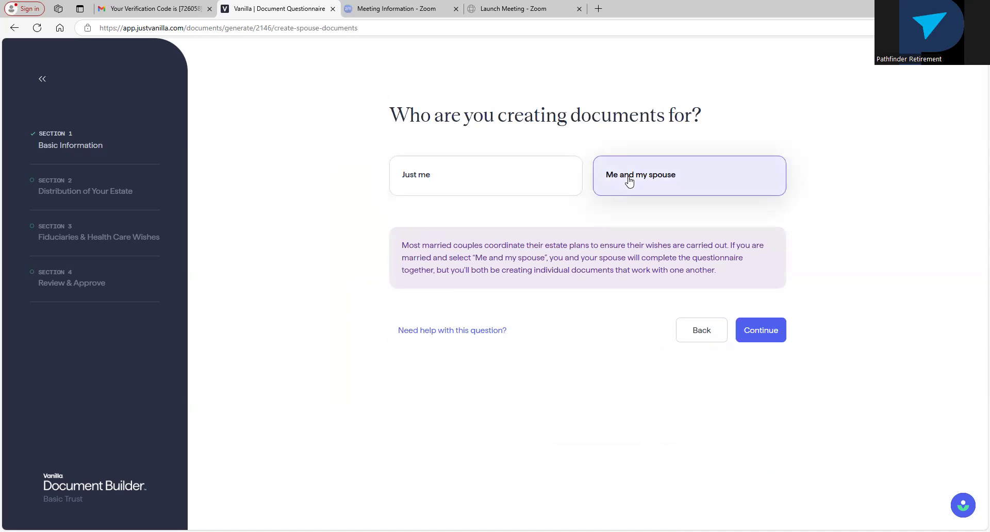
pyautogui.click(762, 331)
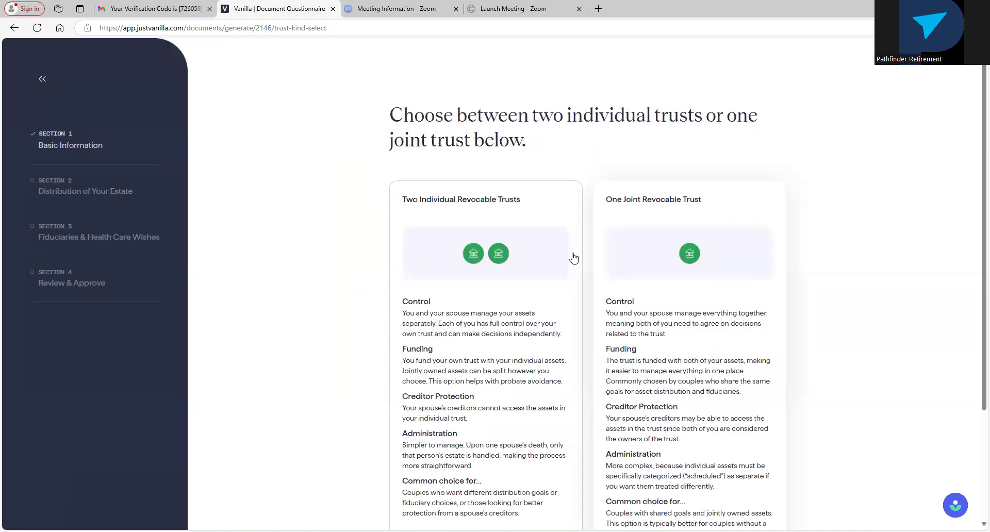
pyautogui.click(652, 263)
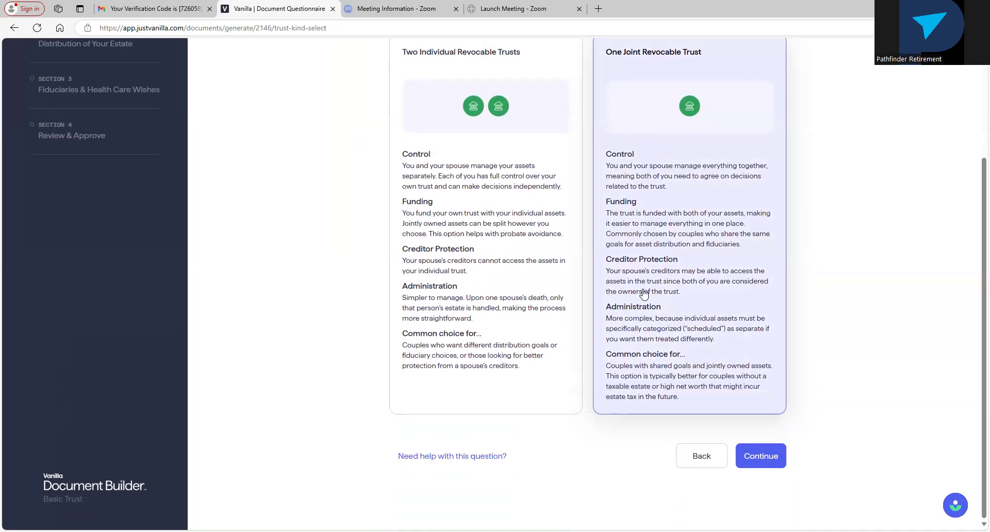
pyautogui.click(757, 456)
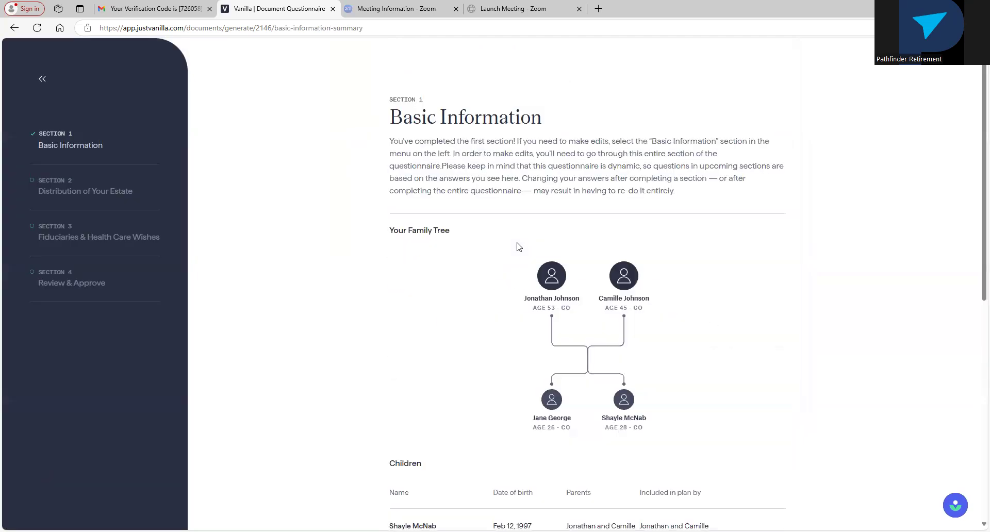
# Review the Basic Information summary and begin the Distribution of Your Estate section.
pyautogui.scroll(-8, 518, 246)
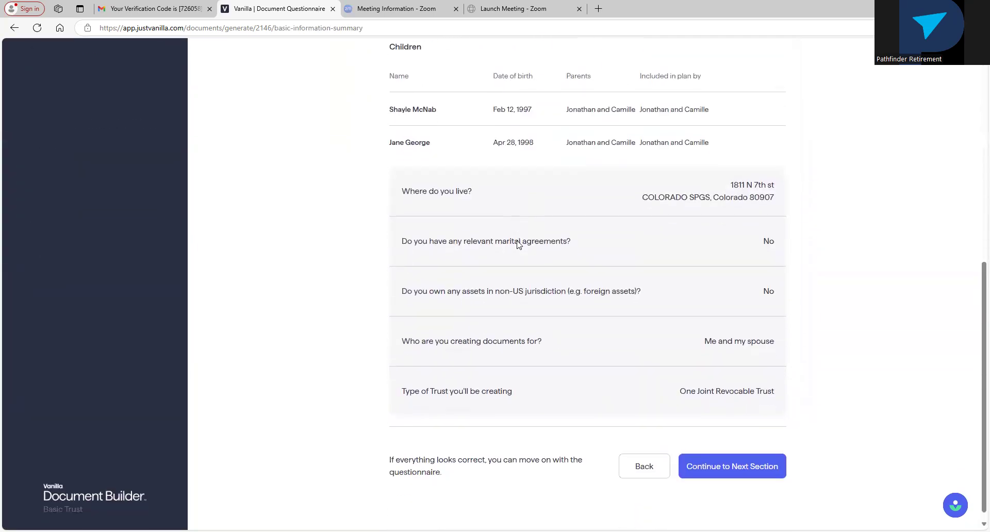
pyautogui.scroll(8, 615, 333)
pyautogui.scroll(-4, 612, 332)
pyautogui.scroll(-2, 612, 330)
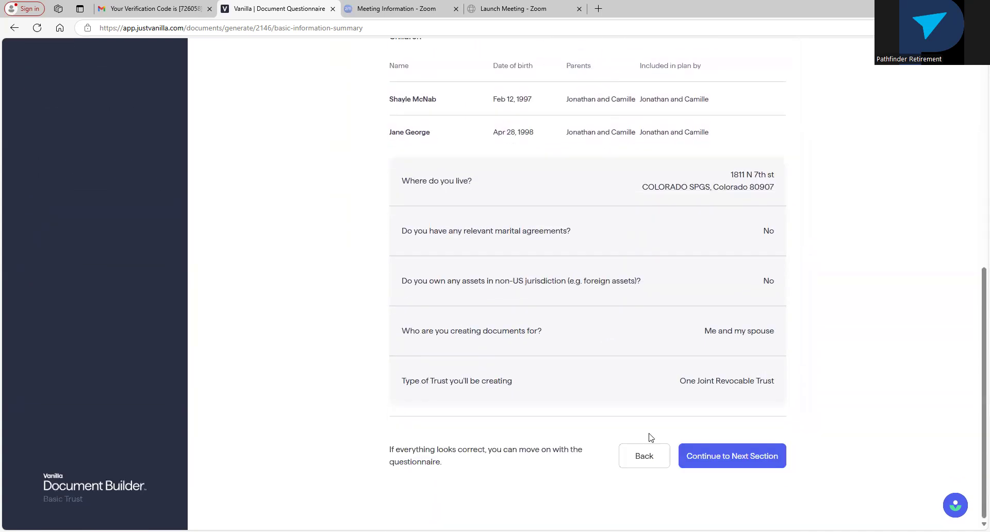
pyautogui.click(723, 454)
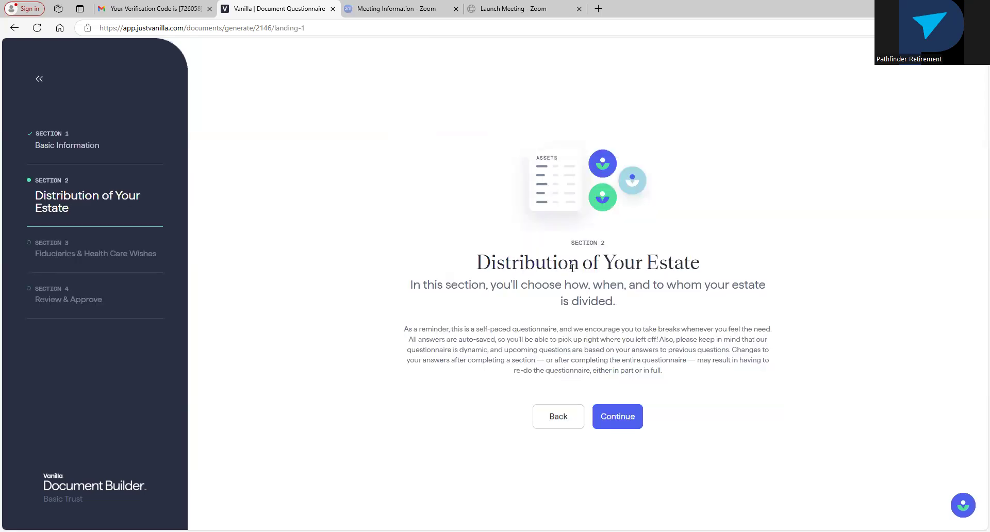
pyautogui.click(617, 417)
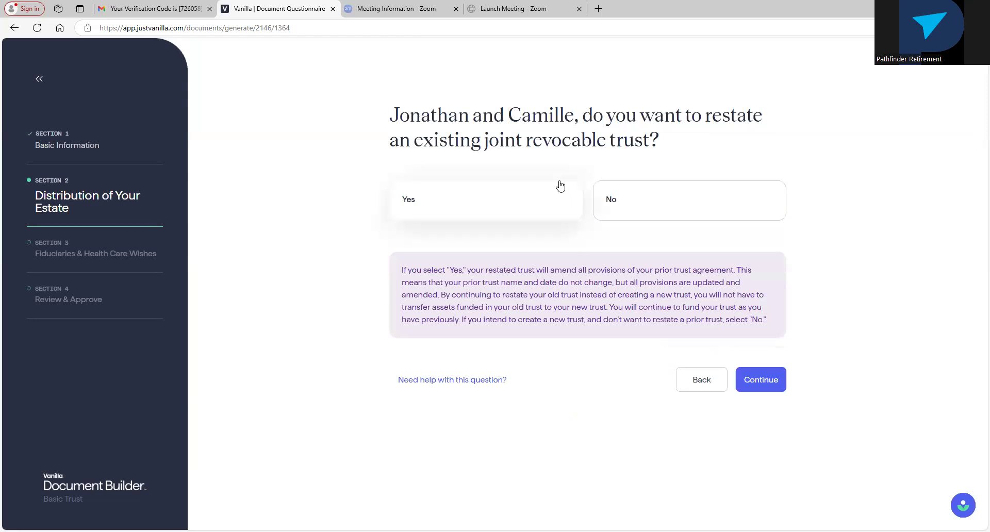
# Answer No to restating an existing joint revocable trust and No to leaving specific cash gifts.
pyautogui.click(663, 200)
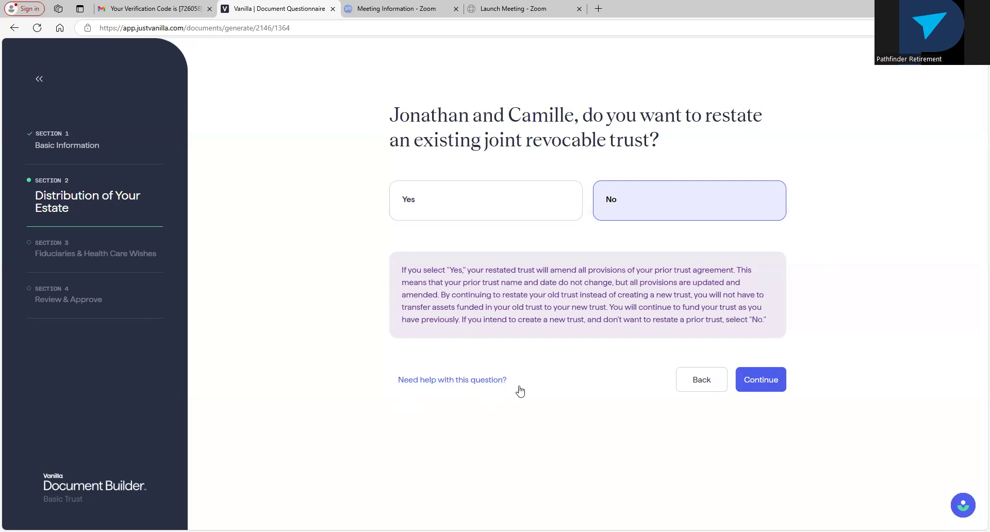
pyautogui.click(772, 381)
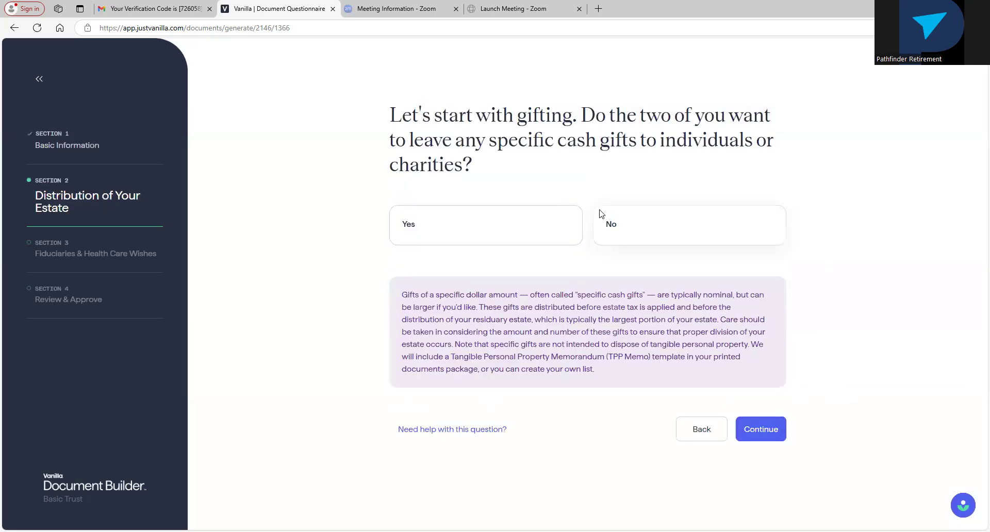
pyautogui.click(652, 223)
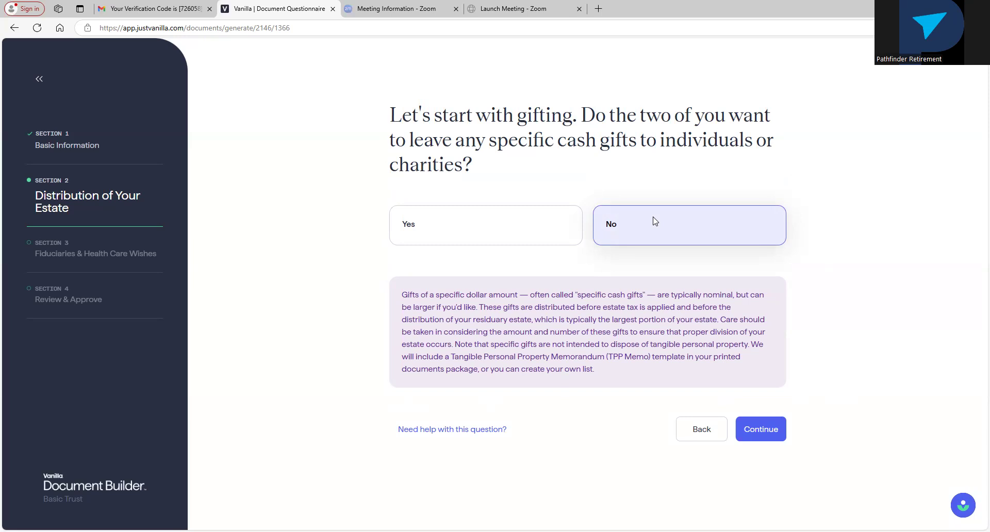
pyautogui.click(765, 432)
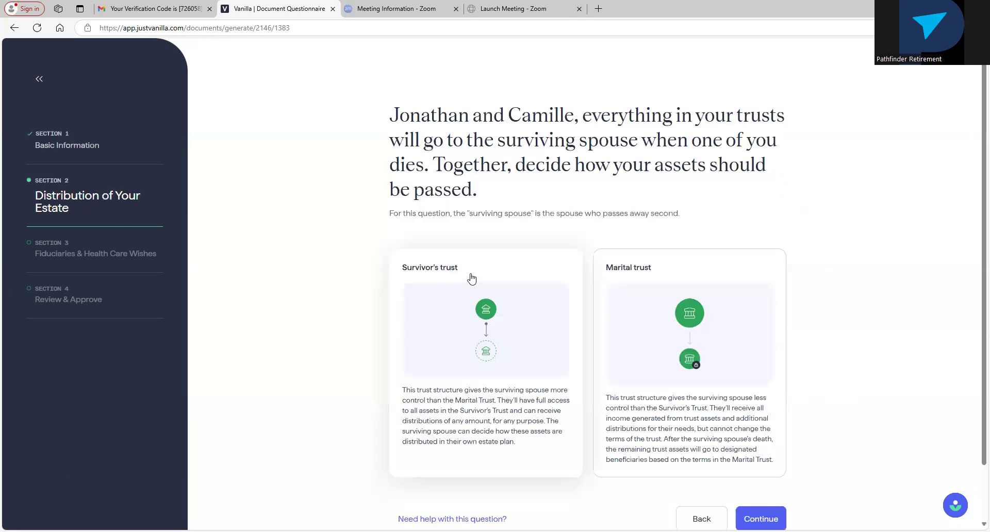
# Select the Survivor's trust for passing assets to the surviving spouse.
pyautogui.scroll(-1, 471, 262)
pyautogui.click(452, 282)
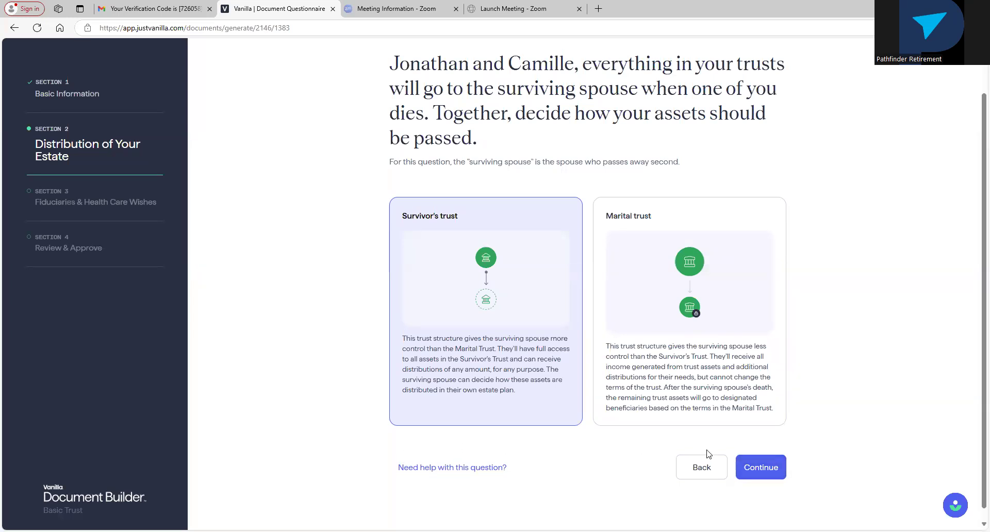
pyautogui.click(761, 467)
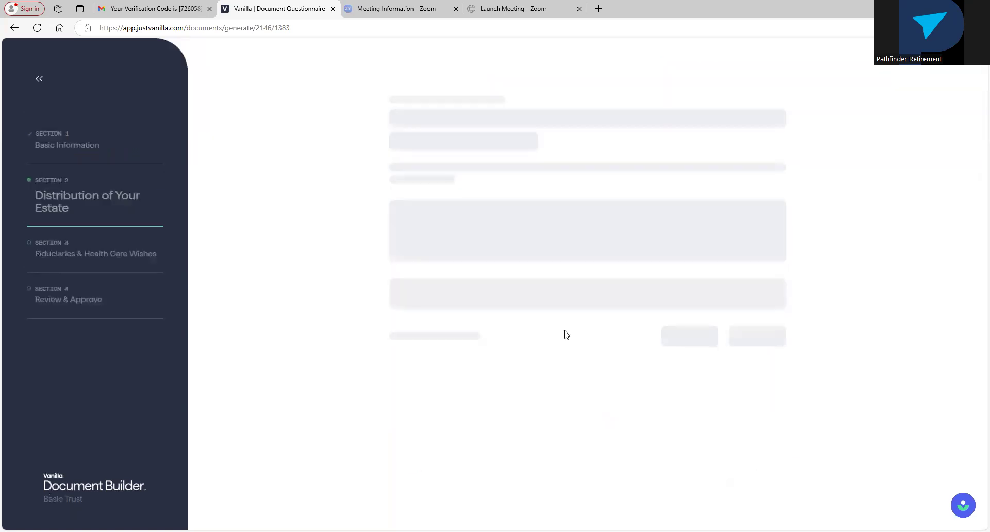
# Answer Yes to the children inheriting all assets and have those assets distributed to them in a trust.
pyautogui.click(505, 262)
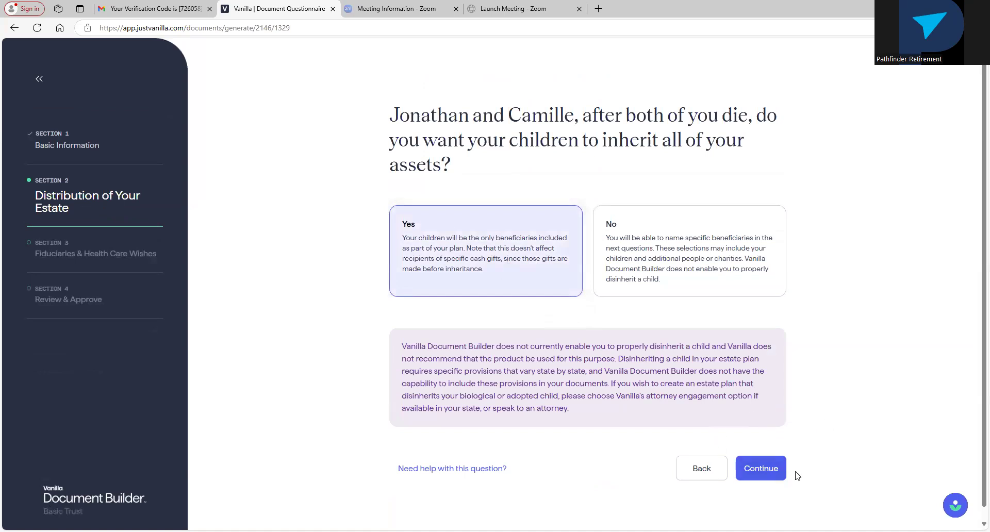
pyautogui.click(756, 468)
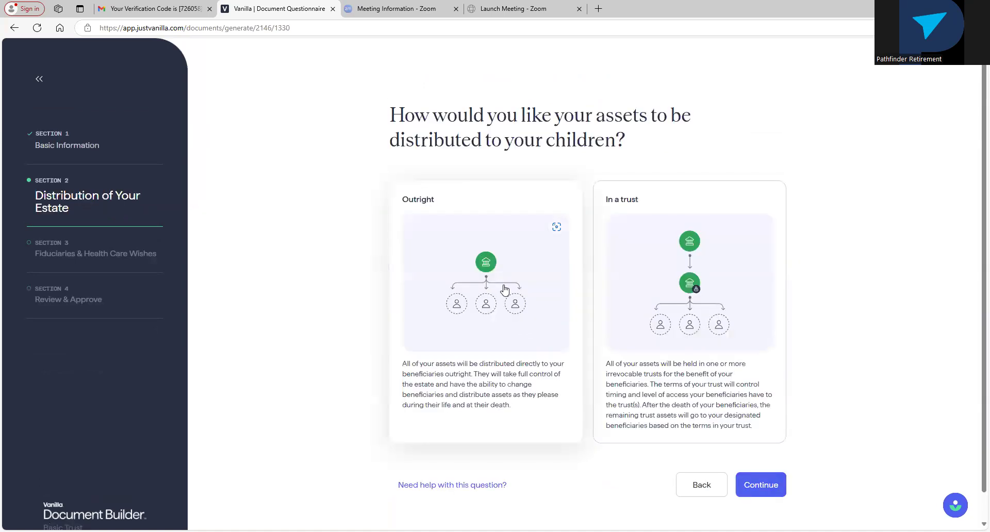
pyautogui.click(629, 233)
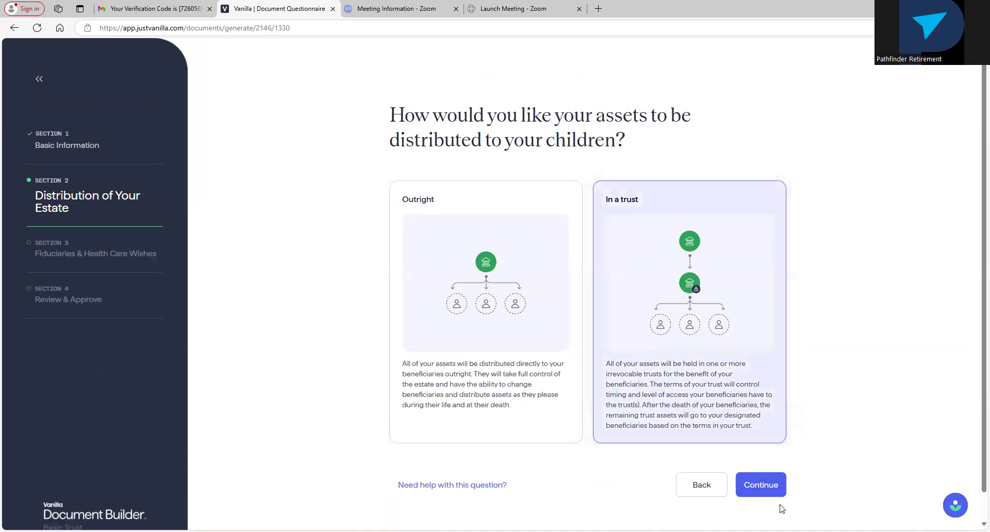
pyautogui.click(768, 485)
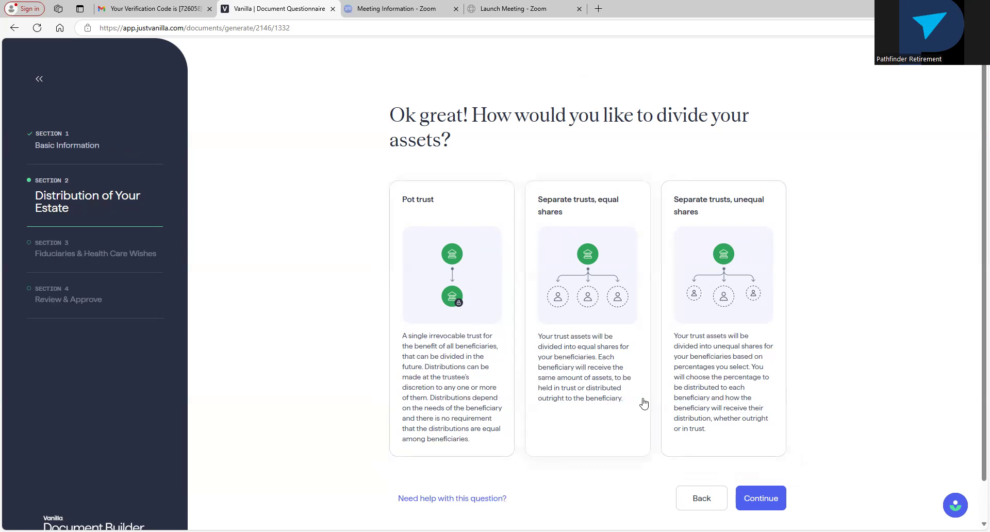
# Return to the question about distributing assets to the children and change the answer to Outright.
pyautogui.click(701, 499)
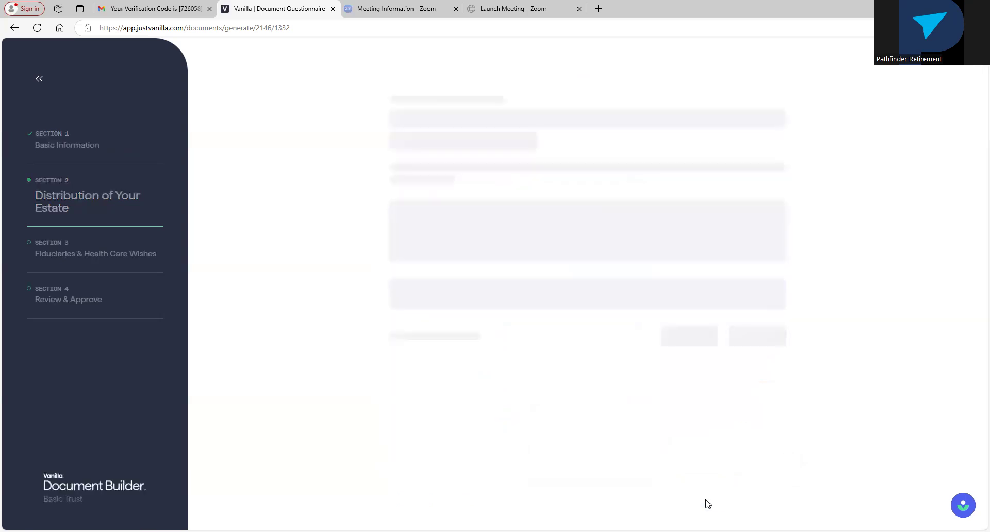
pyautogui.click(430, 294)
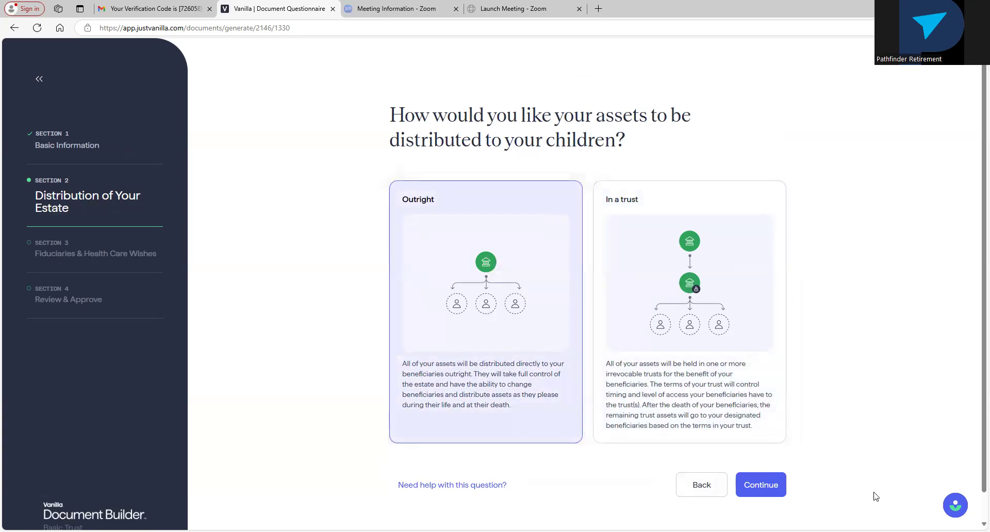
pyautogui.click(770, 486)
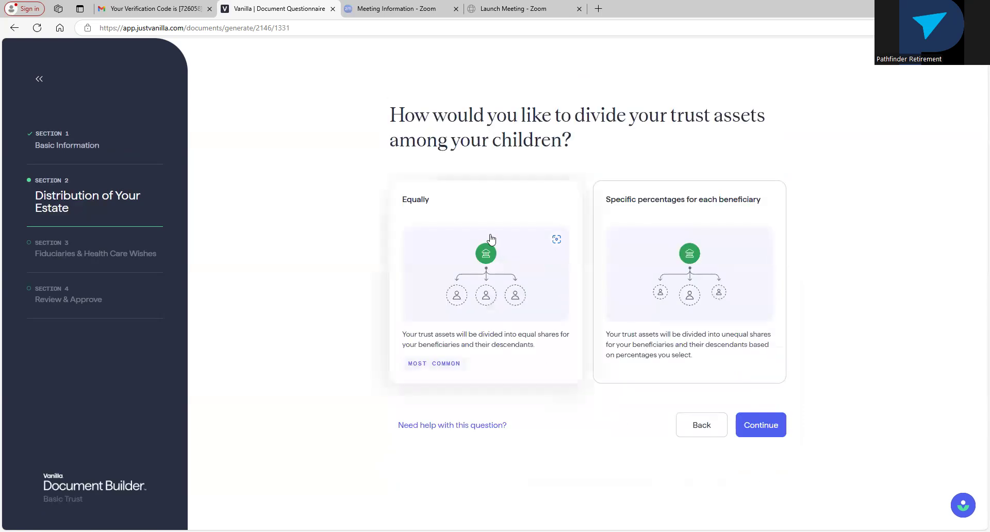
# Divide the trust assets among the children Equally and choose Closest living heirs in case the couple outlives all beneficiaries.
pyautogui.click(529, 262)
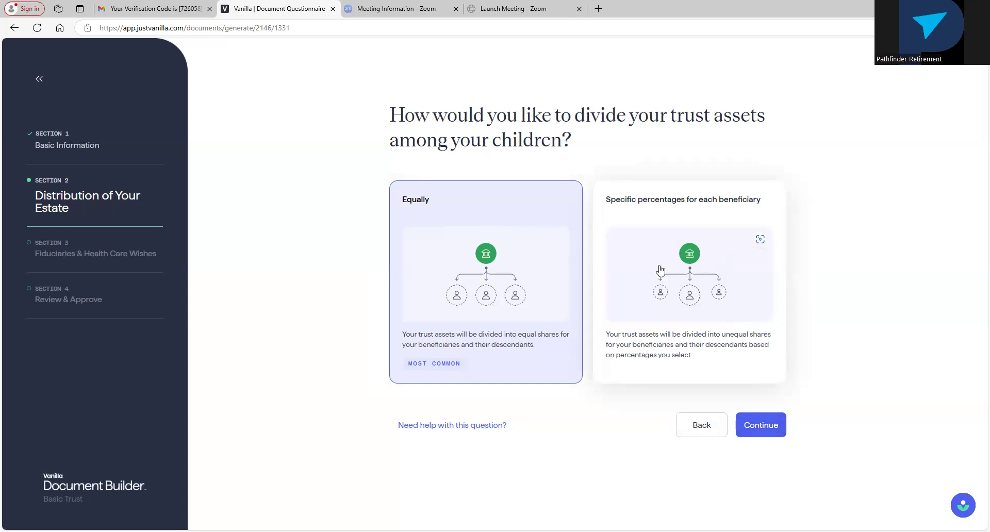
pyautogui.click(763, 425)
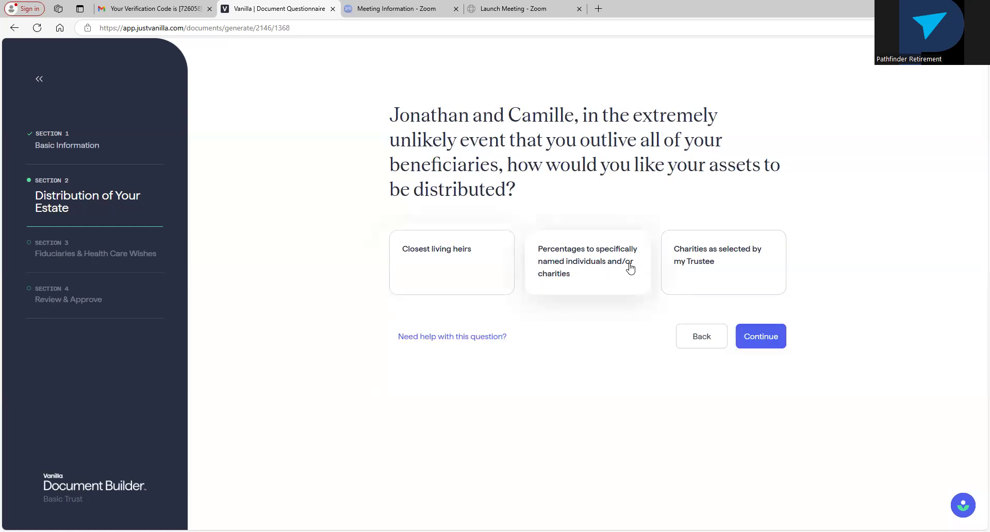
pyautogui.click(474, 265)
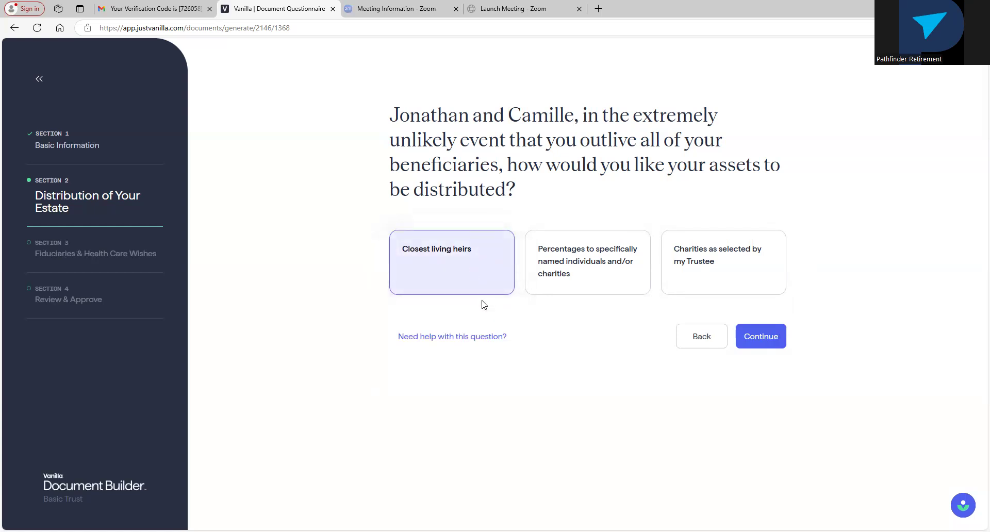
pyautogui.click(766, 342)
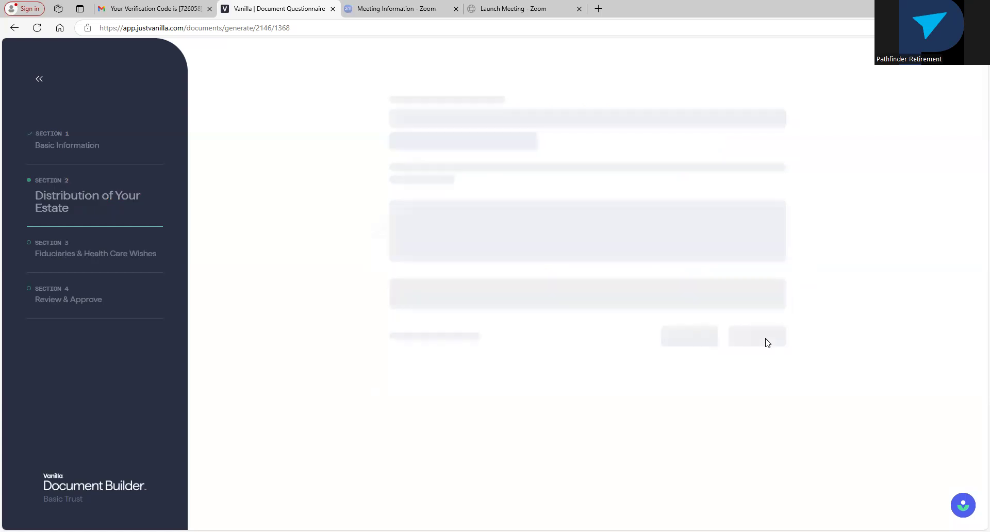
# Review the Distribution of Your Estate summary and begin the Fiduciaries & Health Care Wishes section.
pyautogui.scroll(-5, 688, 335)
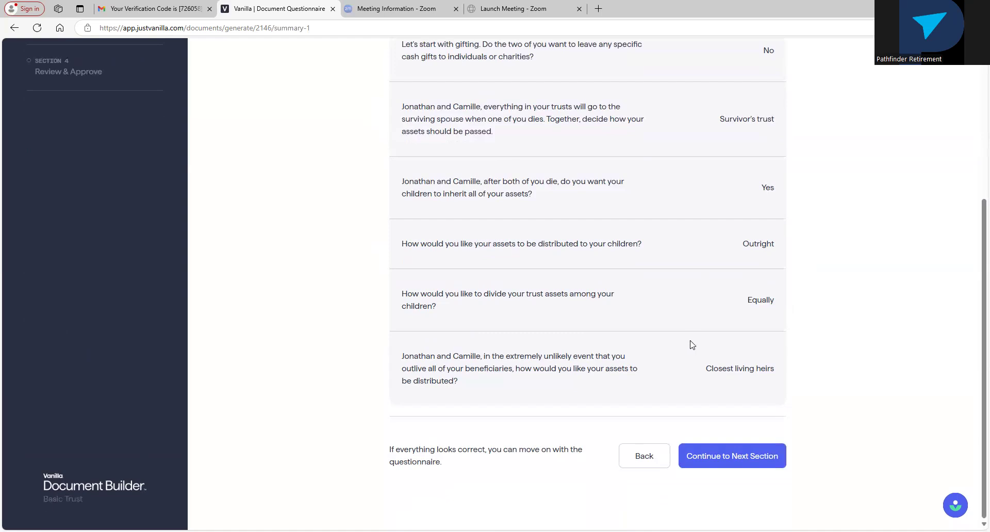
pyautogui.click(734, 462)
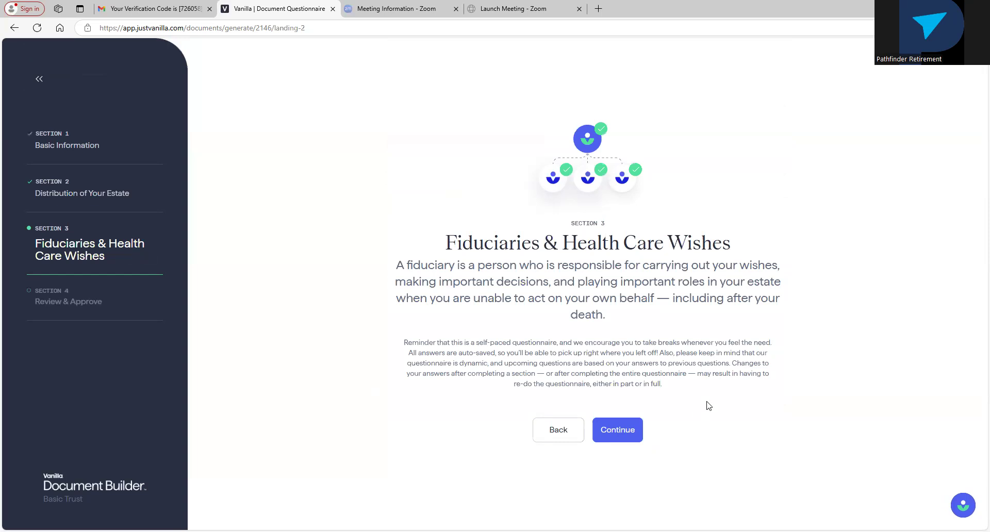
pyautogui.click(615, 425)
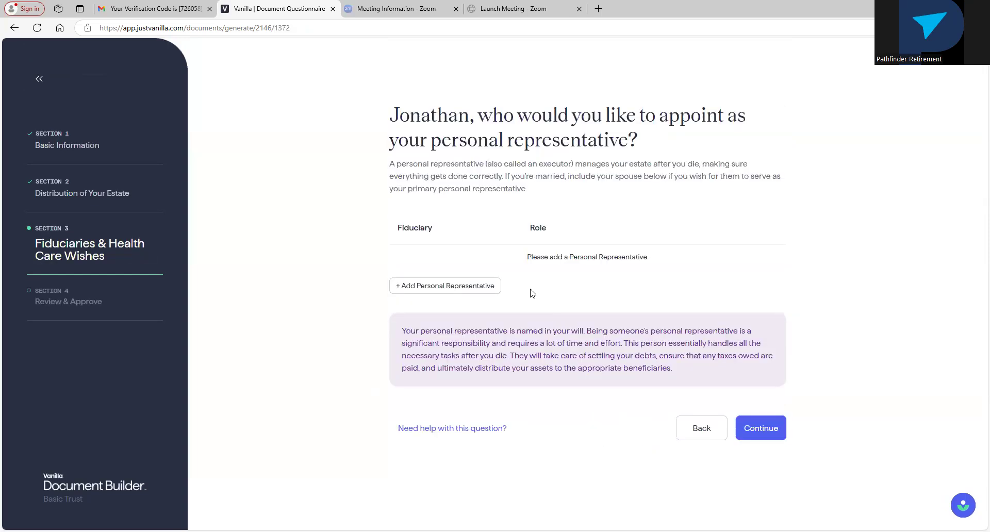
# Appoint the wife as the husband's Primary Personal Representative, leaving the optional address out.
pyautogui.click(471, 290)
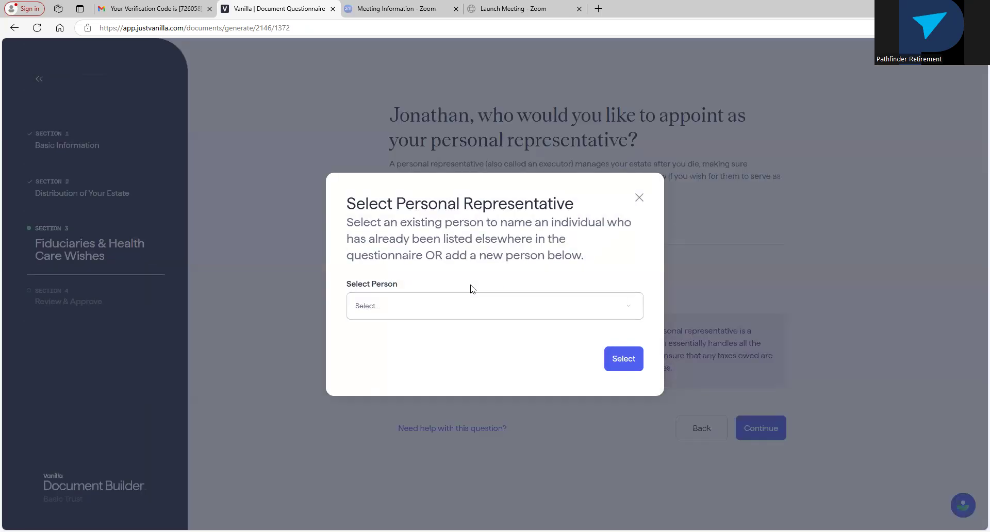
pyautogui.click(453, 305)
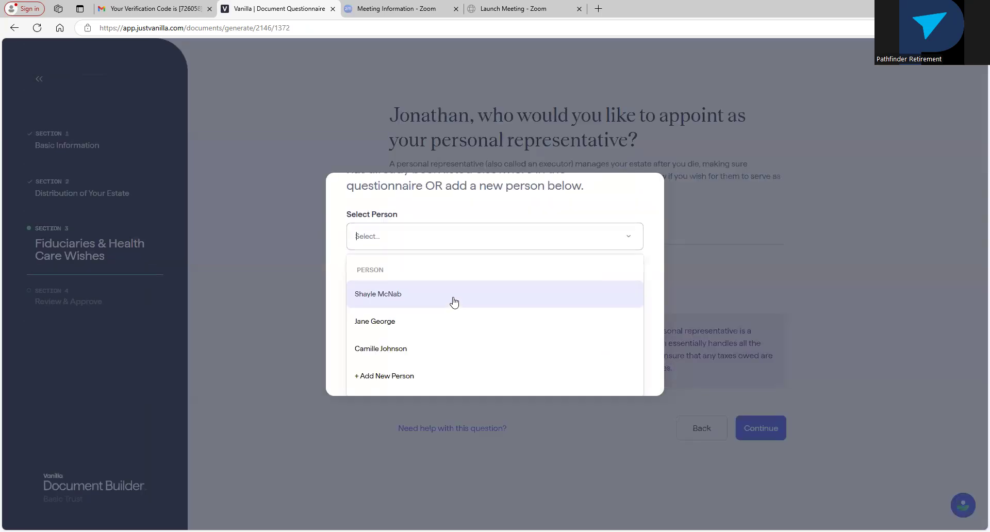
pyautogui.click(449, 345)
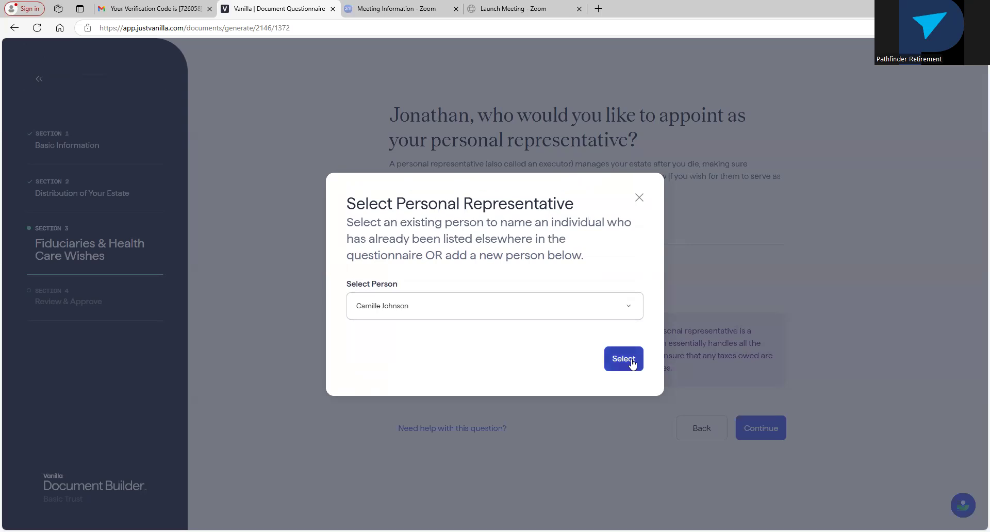
pyautogui.click(624, 359)
pyautogui.click(422, 283)
pyautogui.click(424, 317)
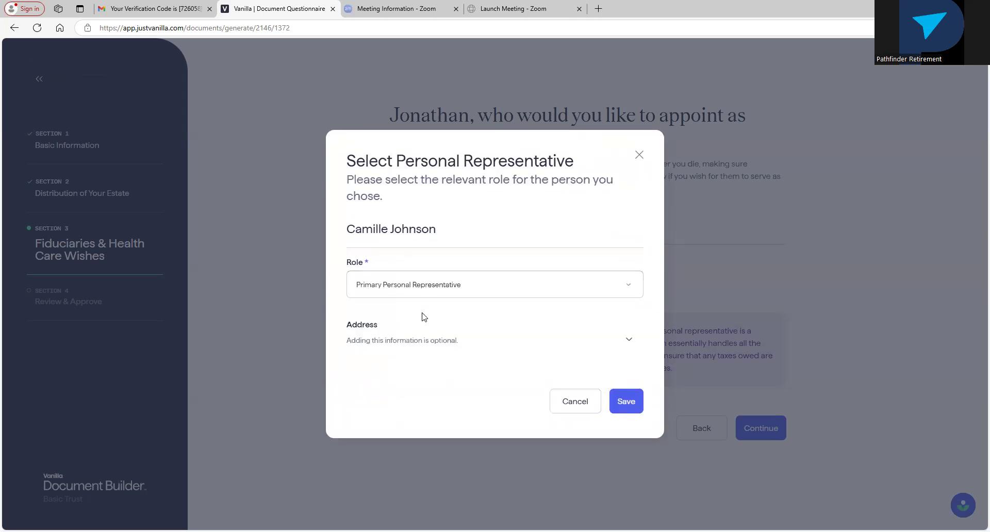
pyautogui.click(628, 403)
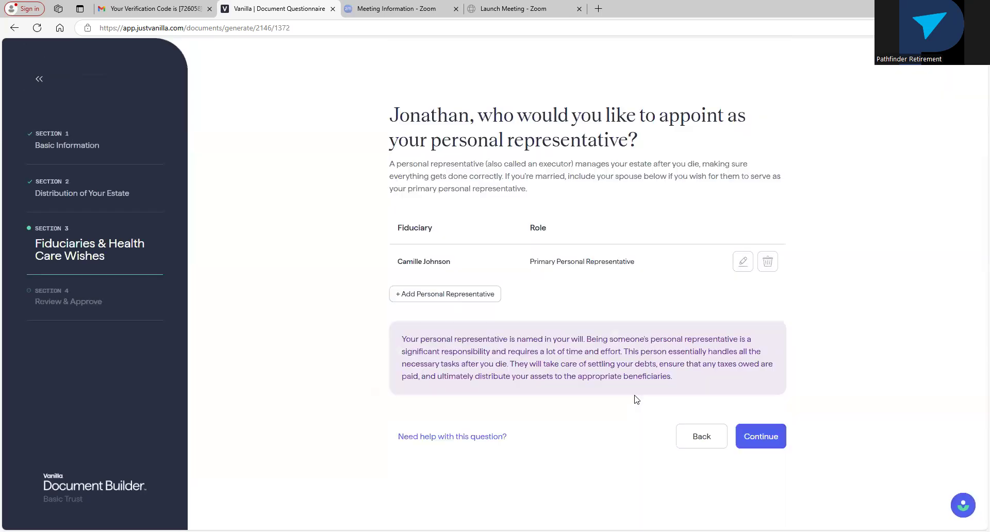
# Add the first non-spouse person on file as the husband's Backup Personal Representative and proceed to the wife's question.
pyautogui.click(434, 291)
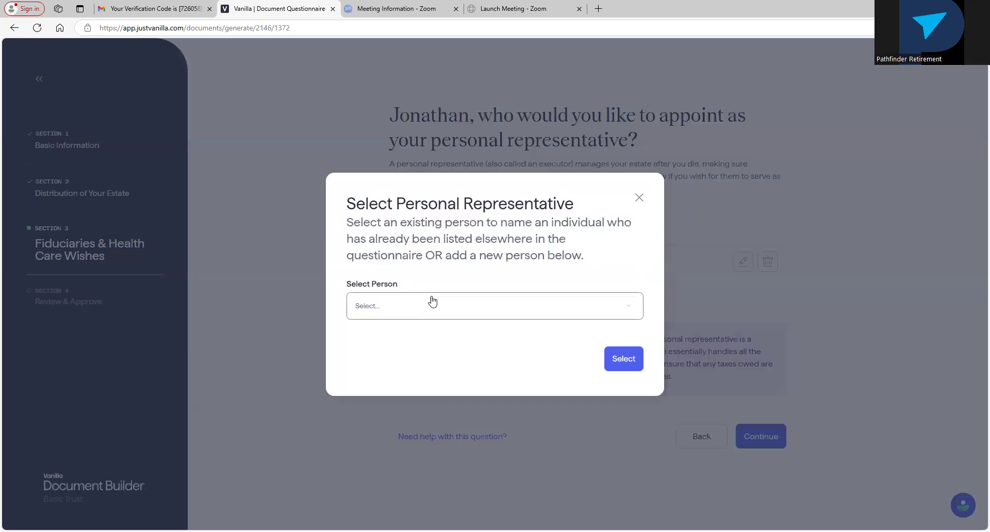
pyautogui.click(432, 304)
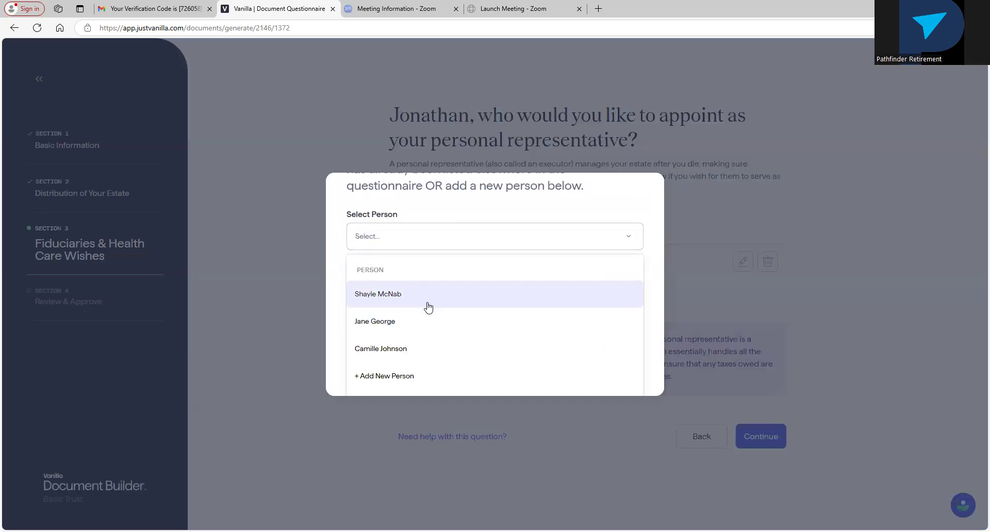
pyautogui.click(428, 308)
pyautogui.click(625, 361)
pyautogui.click(448, 290)
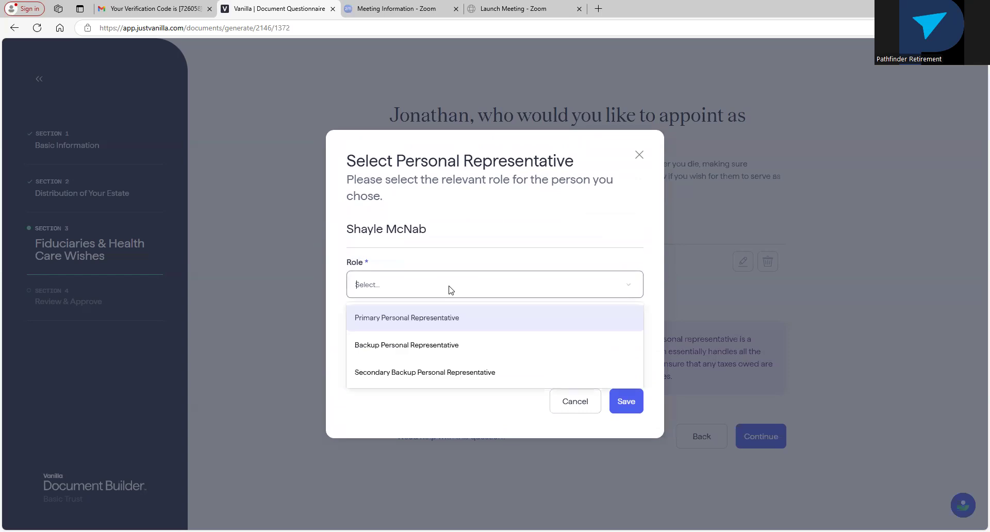
pyautogui.click(454, 344)
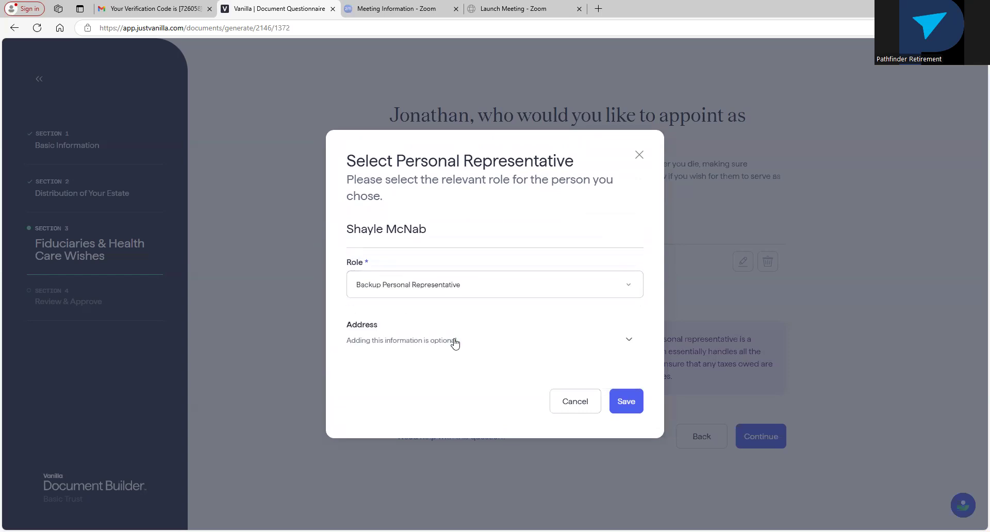
pyautogui.click(629, 402)
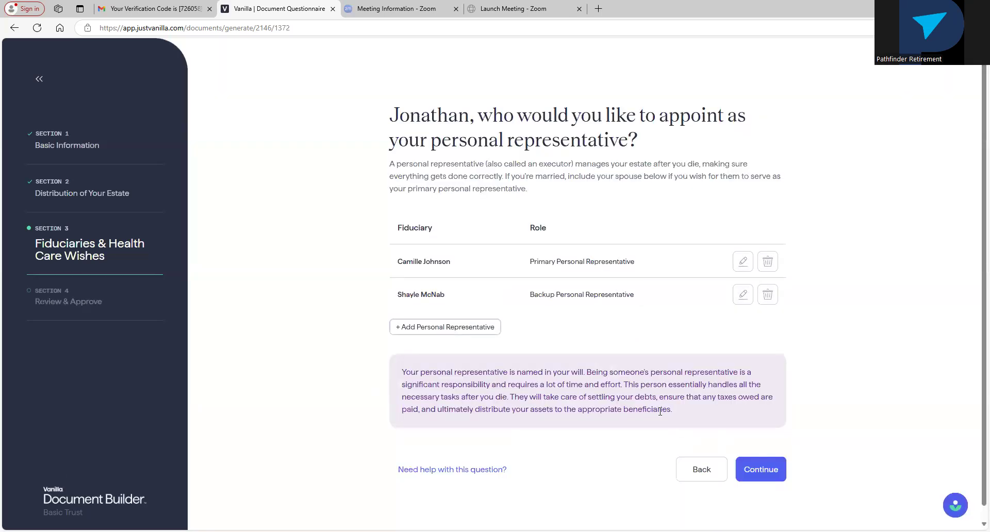
pyautogui.click(772, 475)
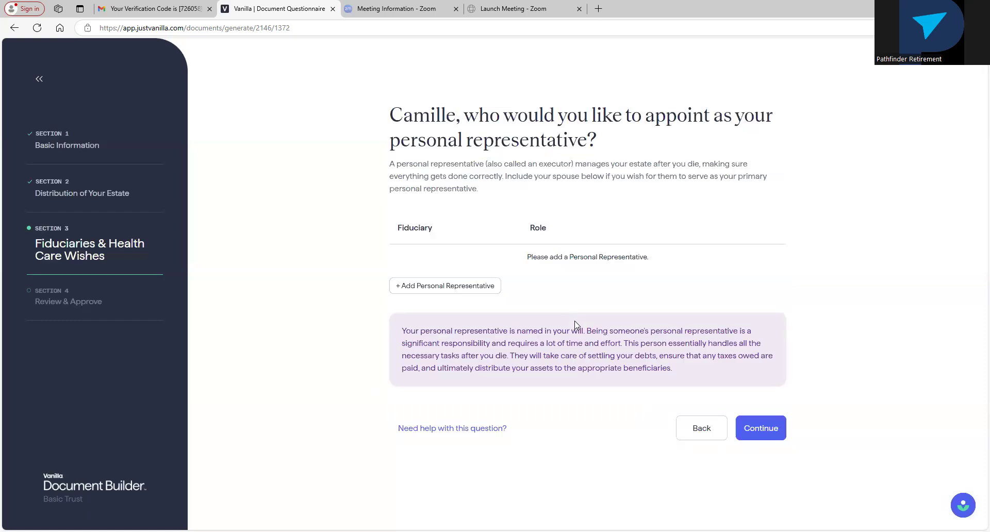
# Appoint the husband as the wife's Primary Personal Representative, leaving the optional address out.
pyautogui.click(472, 287)
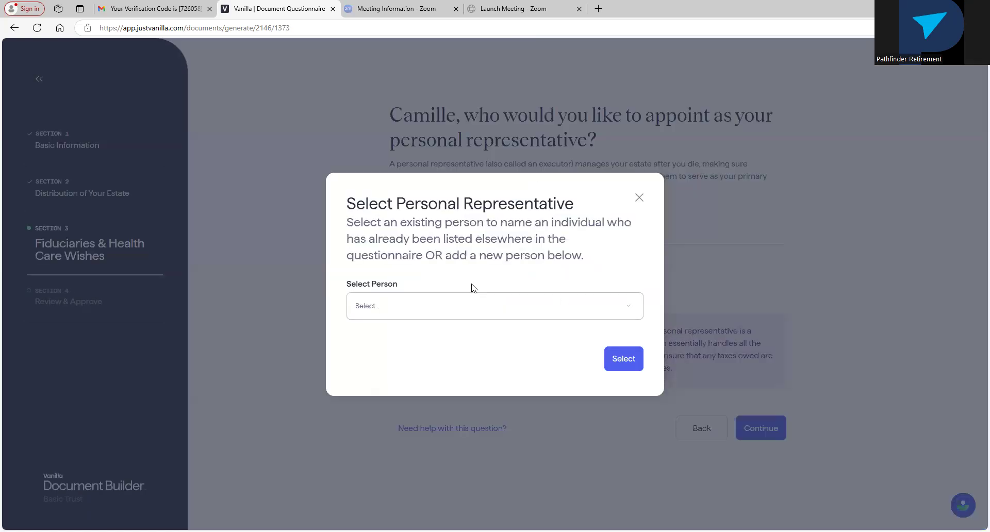
pyautogui.click(453, 309)
pyautogui.click(448, 299)
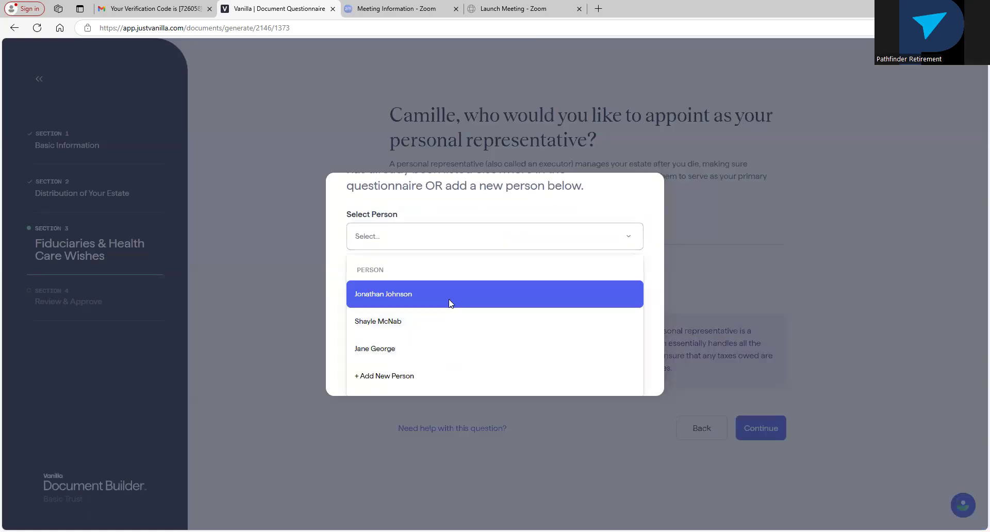
pyautogui.click(624, 361)
pyautogui.click(433, 293)
pyautogui.click(436, 318)
pyautogui.click(632, 403)
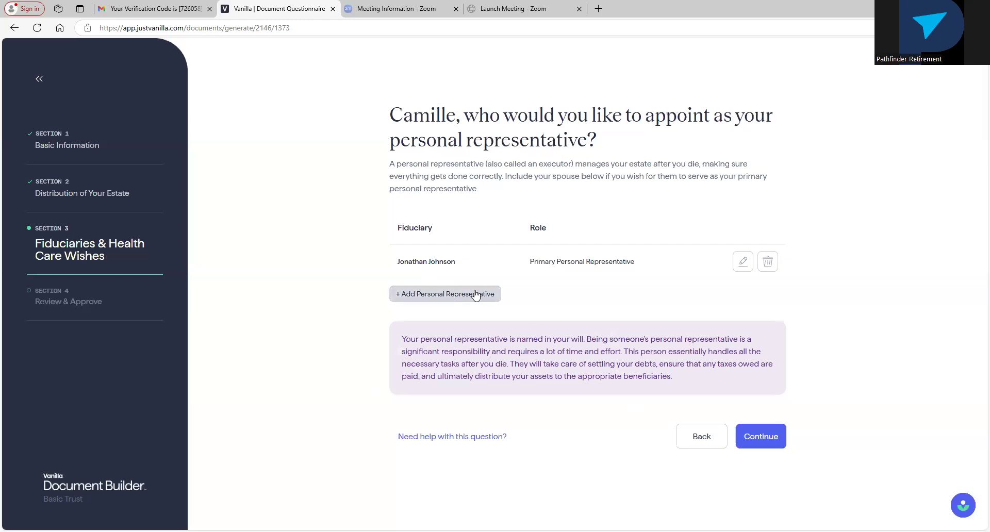
# Add the husband's backup representative as the wife's Backup Personal Representative too and proceed to the successor trustee question.
pyautogui.click(472, 294)
pyautogui.click(462, 306)
pyautogui.click(446, 326)
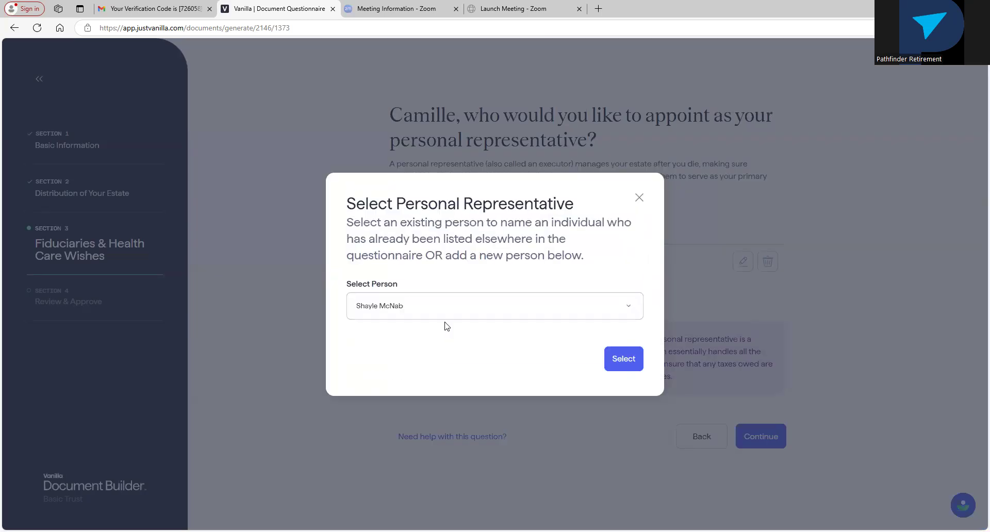
pyautogui.click(613, 359)
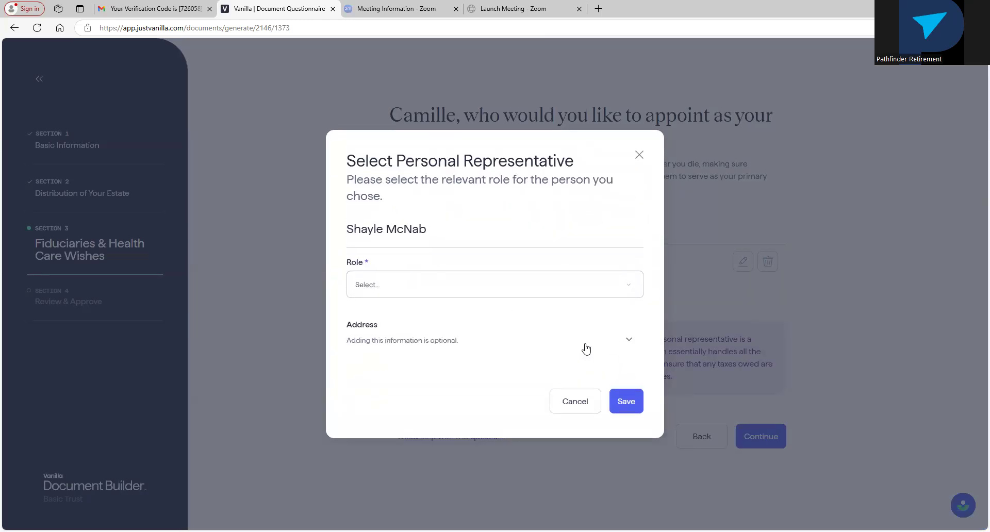
pyautogui.click(479, 283)
pyautogui.click(483, 345)
pyautogui.click(625, 401)
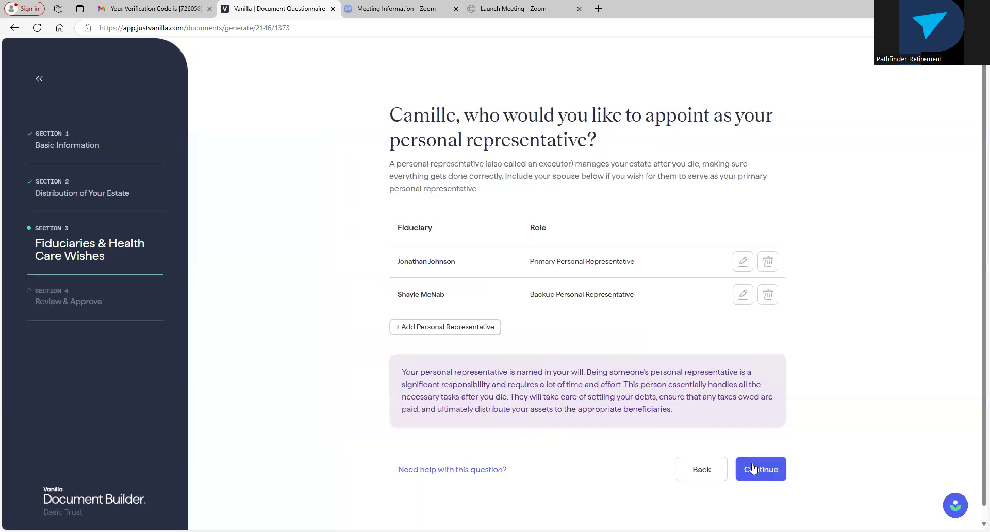
pyautogui.click(757, 467)
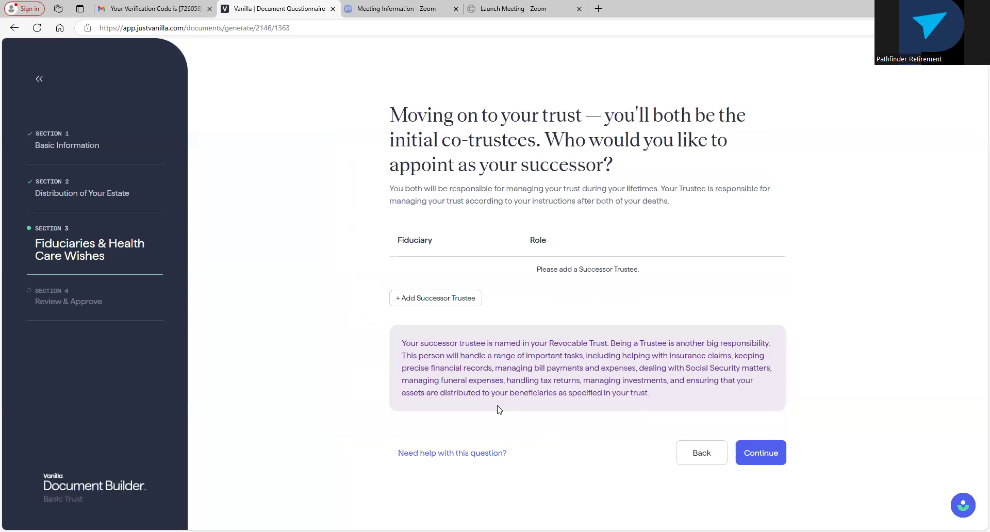
# Appoint the couple's backup personal representative as Primary Successor Trustee of the trust and proceed to the financial agent question.
pyautogui.click(433, 302)
pyautogui.click(429, 305)
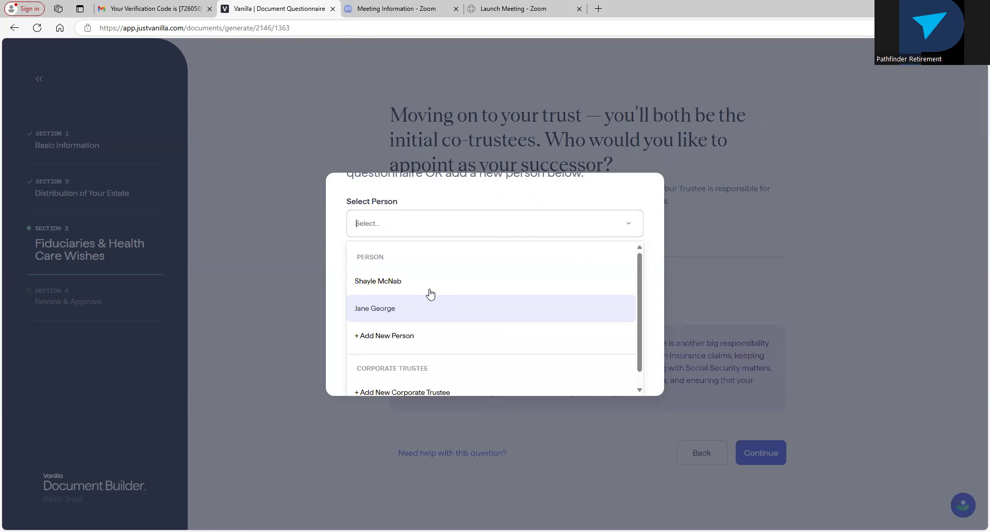
pyautogui.click(427, 287)
pyautogui.click(428, 314)
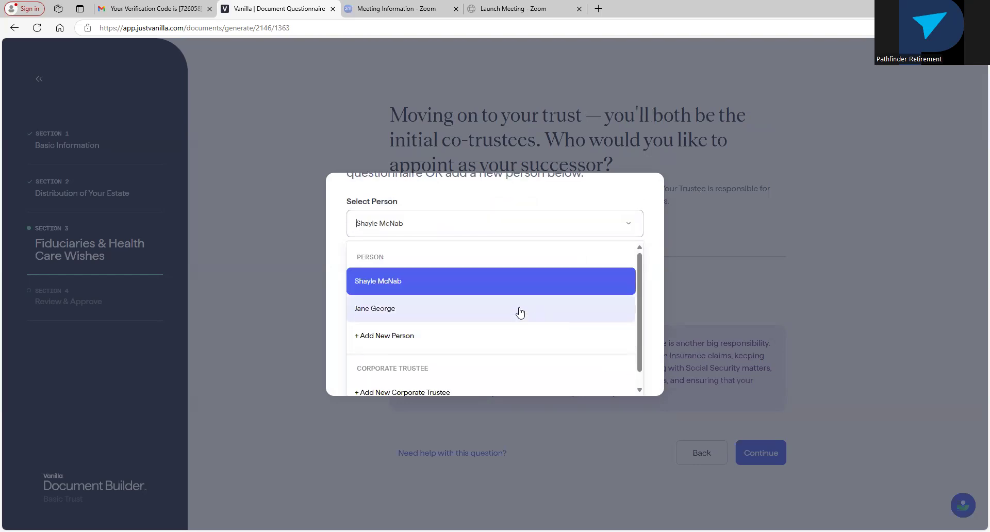
pyautogui.click(481, 285)
pyautogui.click(451, 315)
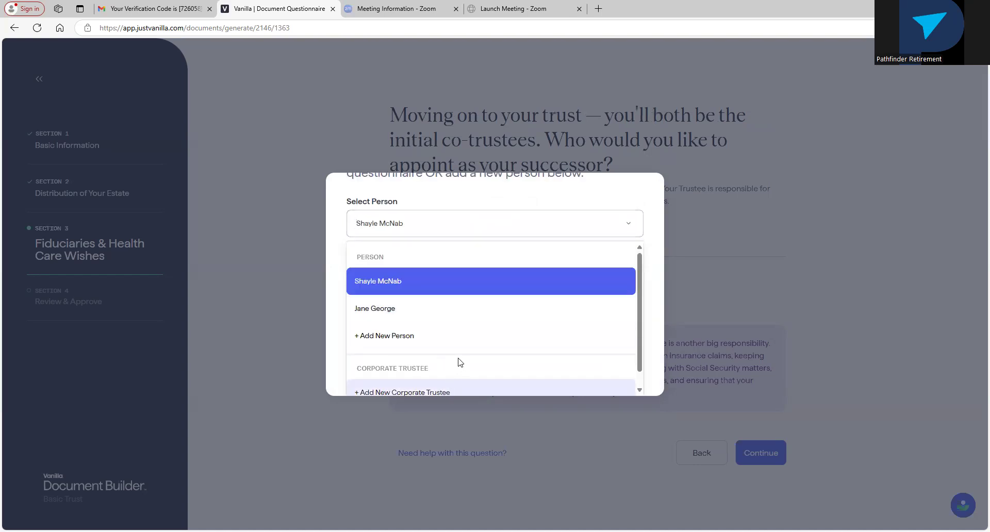
pyautogui.click(526, 280)
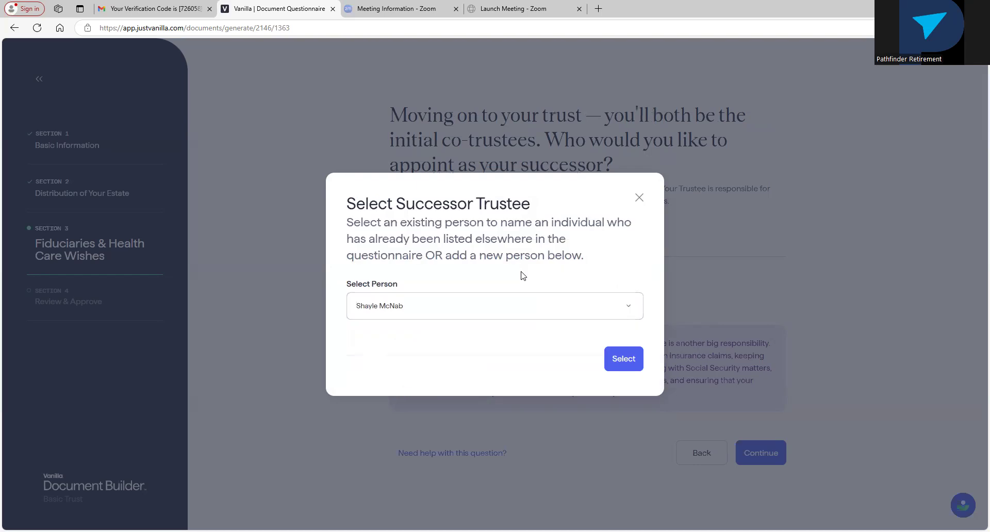
pyautogui.click(627, 358)
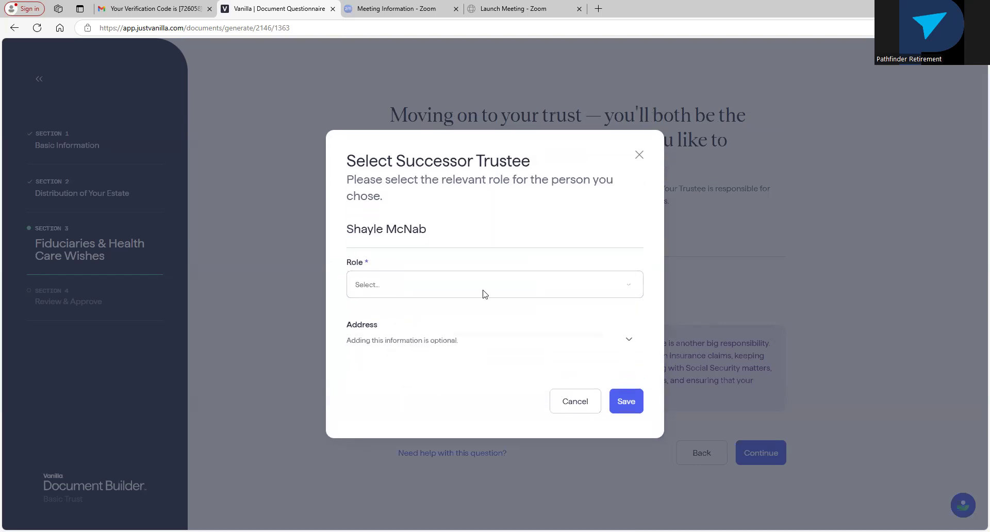
pyautogui.click(453, 289)
pyautogui.click(447, 317)
pyautogui.click(633, 403)
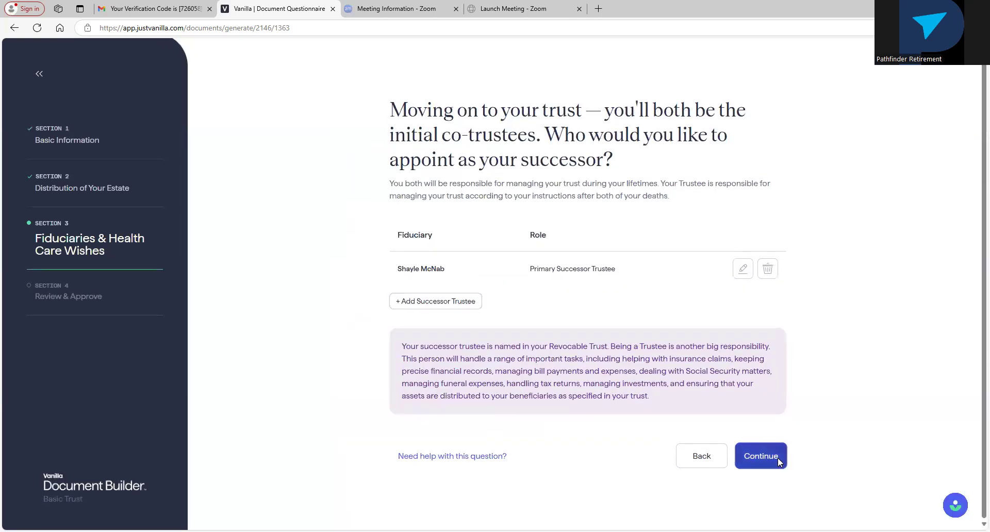
pyautogui.click(761, 456)
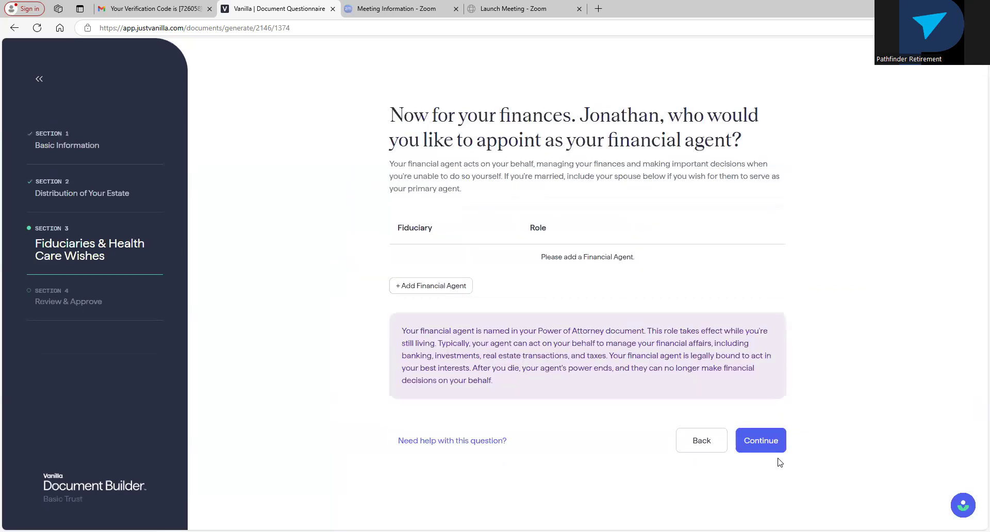
# Appoint the wife as the husband's Primary Financial Agent, leaving the optional address out.
pyautogui.click(443, 285)
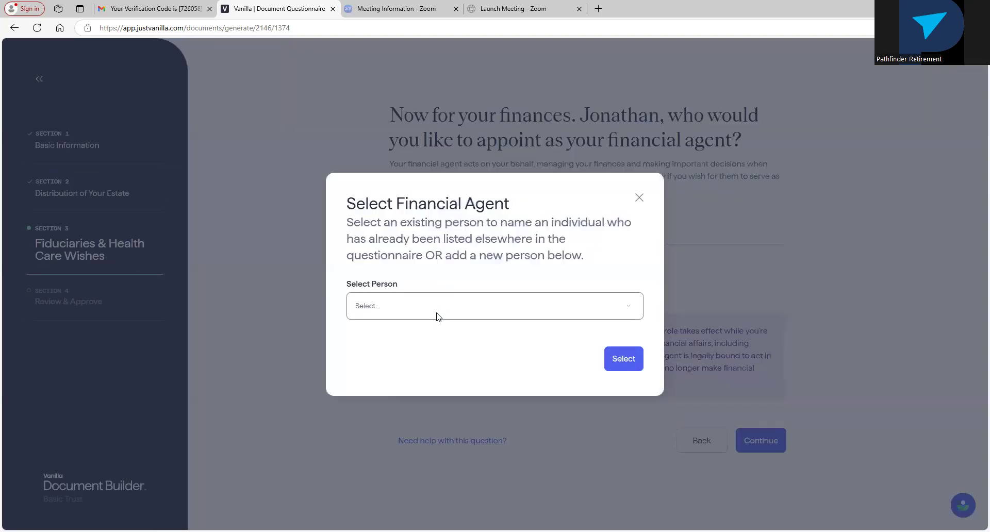
pyautogui.click(436, 312)
pyautogui.click(438, 348)
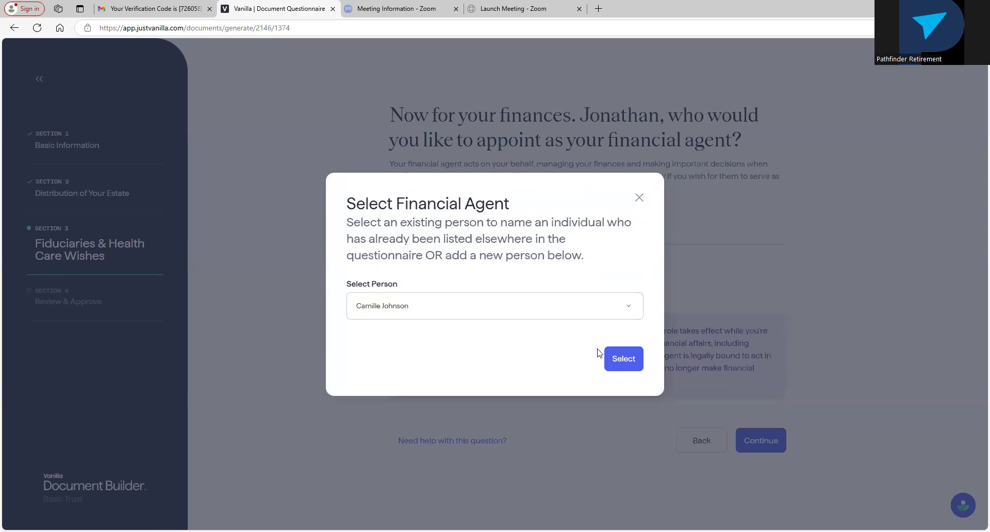
pyautogui.click(624, 359)
pyautogui.click(399, 289)
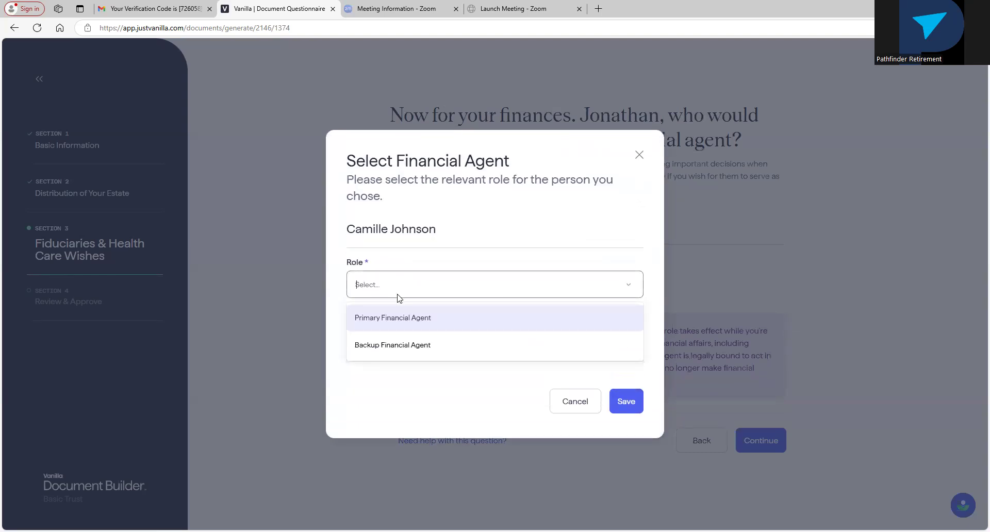
pyautogui.click(399, 317)
pyautogui.click(624, 400)
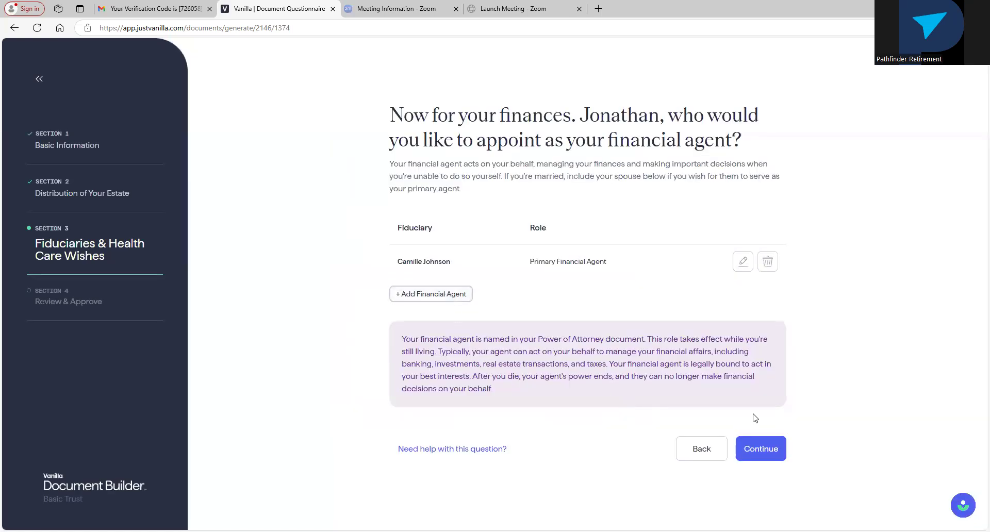
# Add the couple's backup personal representative as the husband's Backup Financial Agent and proceed to the wife's financial agent question.
pyautogui.click(770, 451)
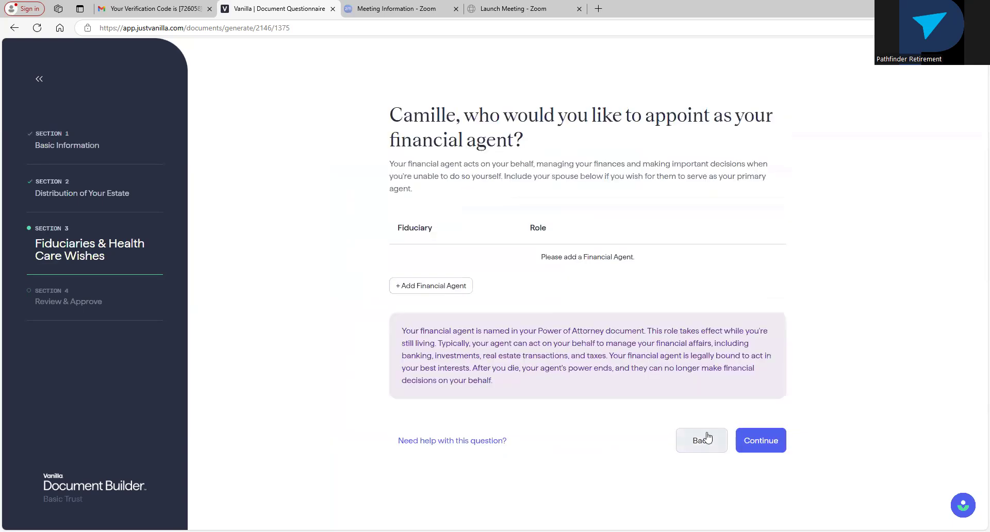
pyautogui.click(702, 440)
pyautogui.click(440, 298)
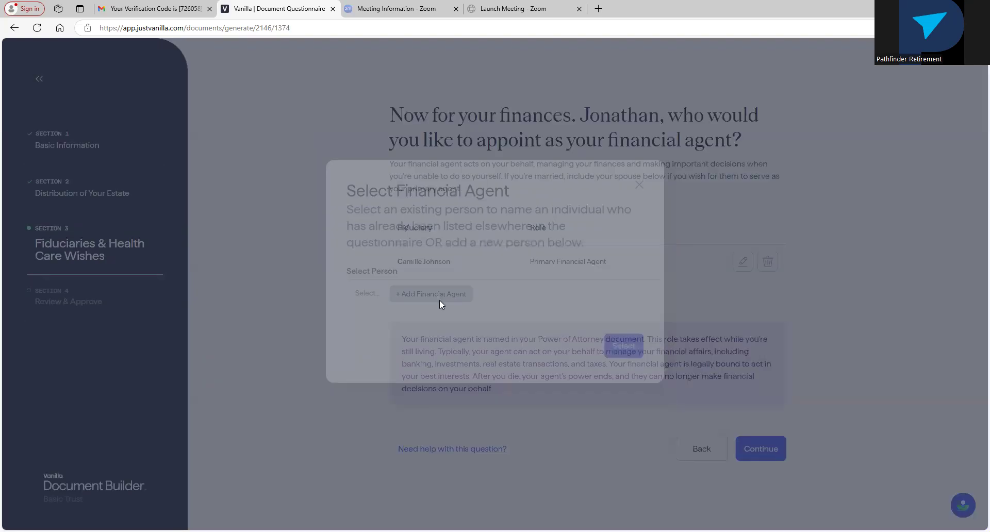
pyautogui.click(446, 303)
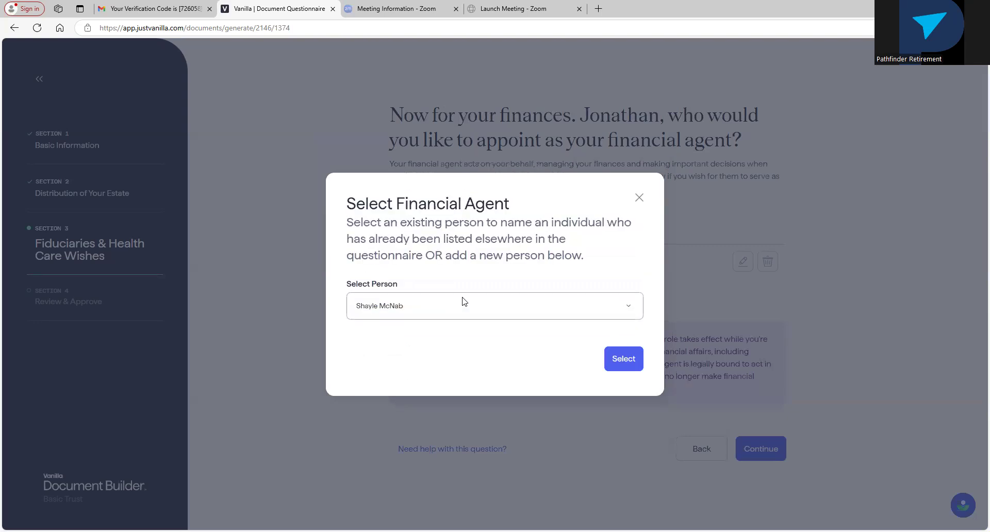
pyautogui.click(625, 359)
pyautogui.click(444, 289)
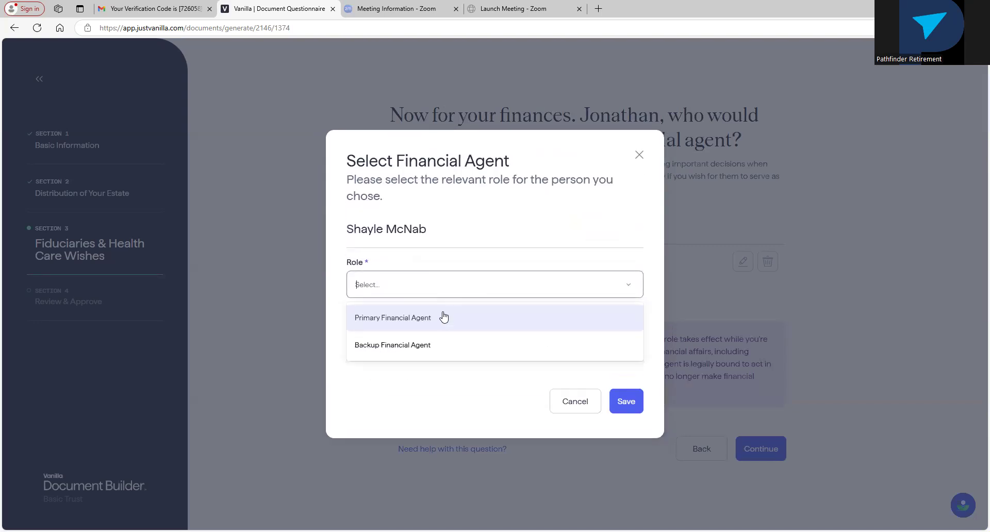
pyautogui.click(444, 345)
pyautogui.click(623, 402)
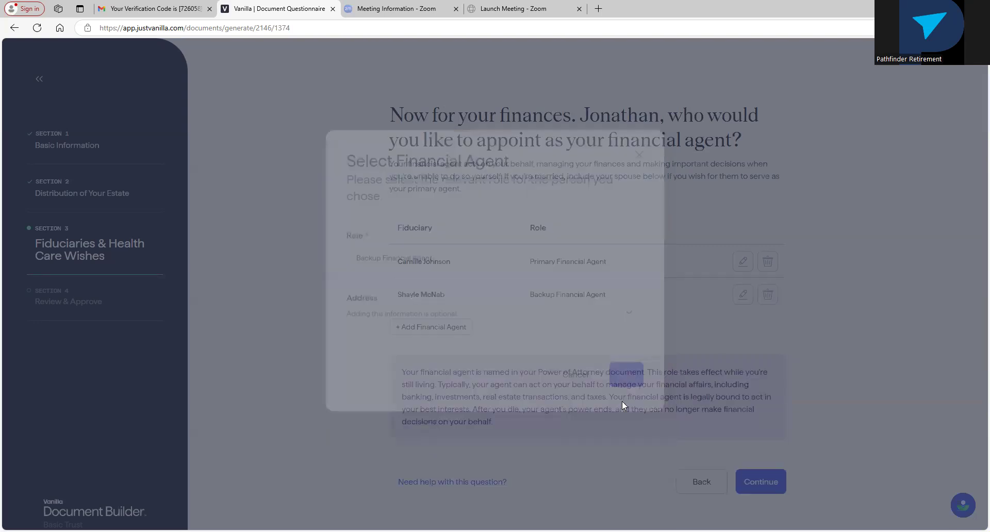
pyautogui.click(761, 481)
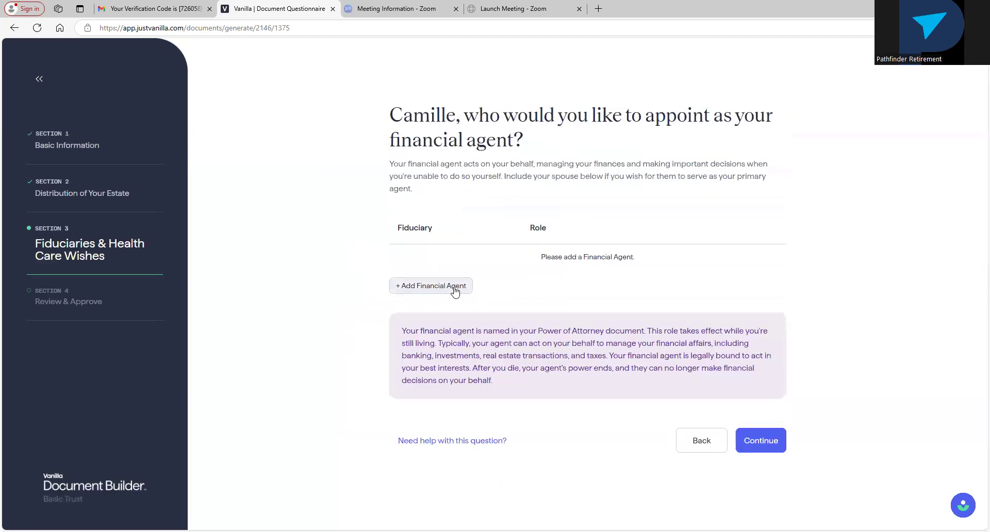
# Appoint the husband as the wife's Primary Financial Agent, leaving the optional address out.
pyautogui.click(454, 292)
pyautogui.click(464, 311)
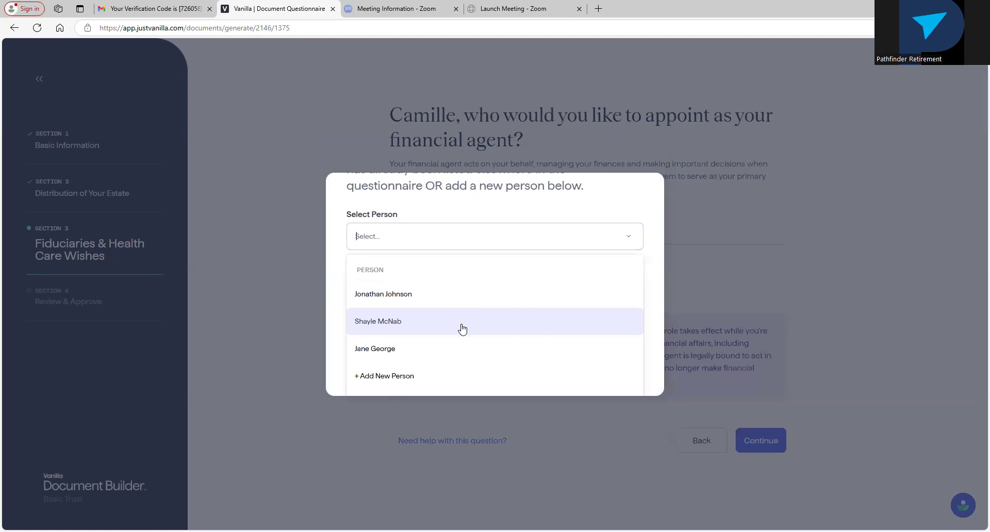
pyautogui.click(458, 293)
pyautogui.click(623, 357)
pyautogui.click(444, 294)
pyautogui.click(435, 315)
pyautogui.click(626, 401)
# Add the husband's backup financial agent as the wife's Backup Financial Agent too and proceed to the health care agent question.
pyautogui.click(447, 293)
pyautogui.click(418, 305)
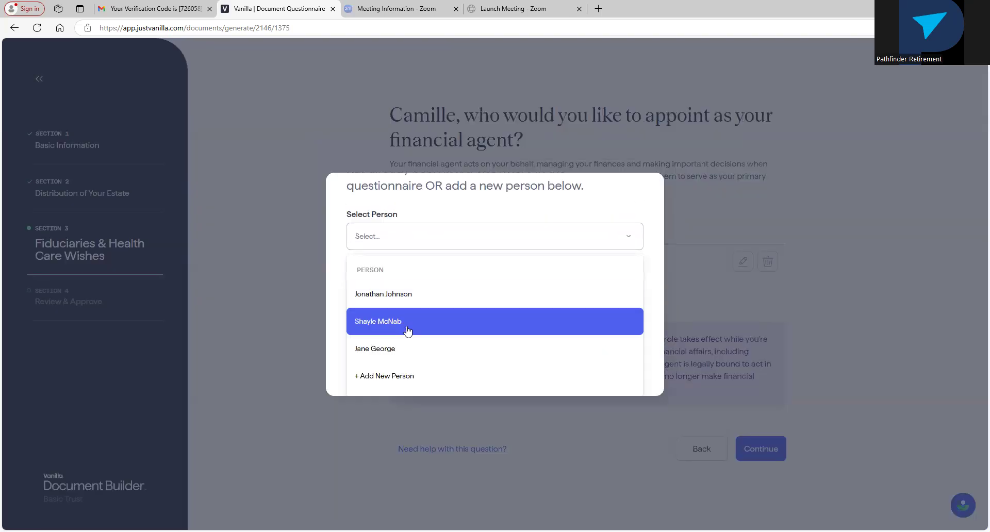
pyautogui.click(408, 326)
pyautogui.click(618, 359)
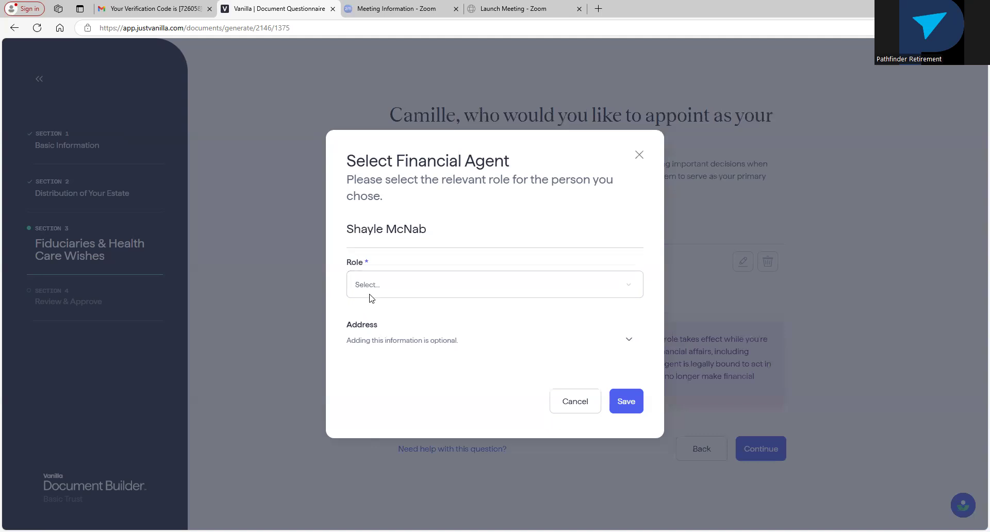
pyautogui.click(370, 295)
pyautogui.click(388, 344)
pyautogui.click(628, 402)
pyautogui.click(779, 487)
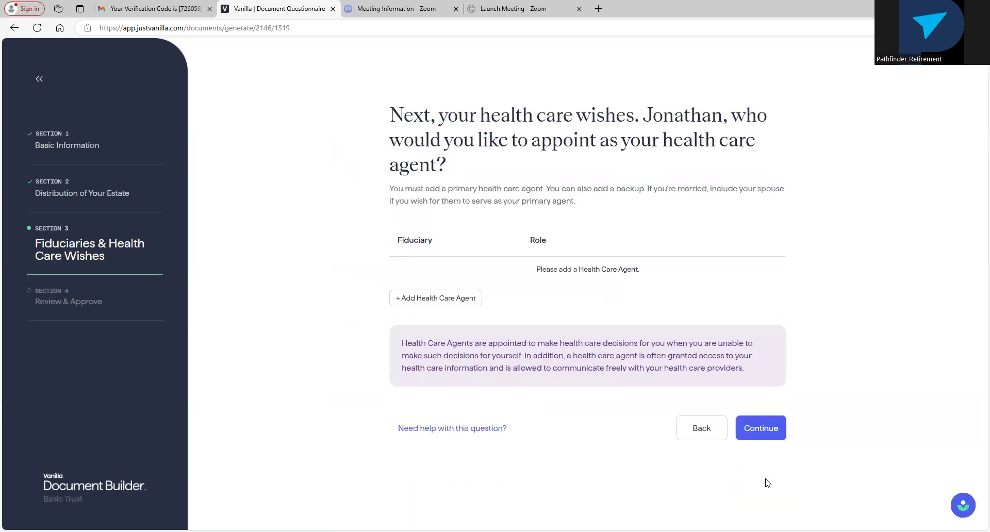
# Appoint the wife as the husband's Primary Health Care Agent, leaving the optional address out.
pyautogui.click(449, 303)
pyautogui.click(437, 304)
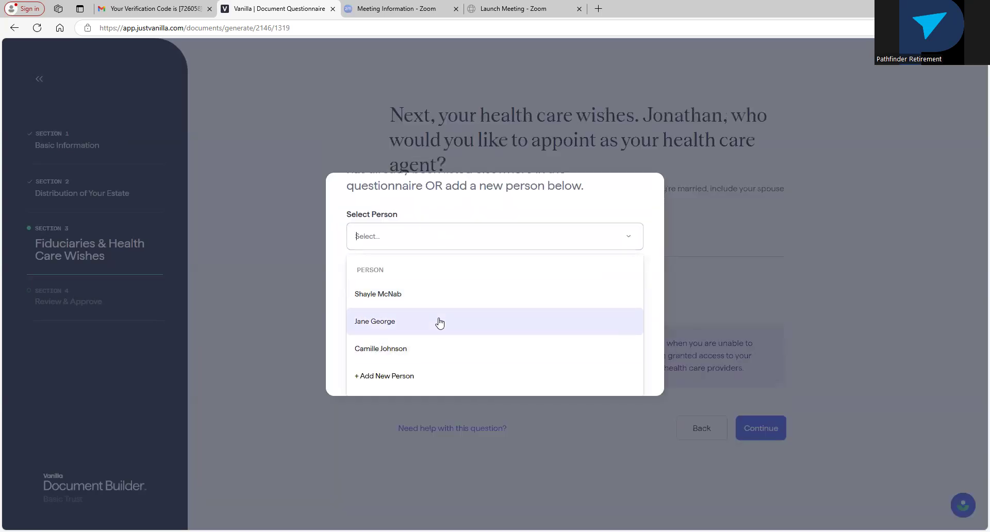
pyautogui.click(440, 347)
pyautogui.click(621, 356)
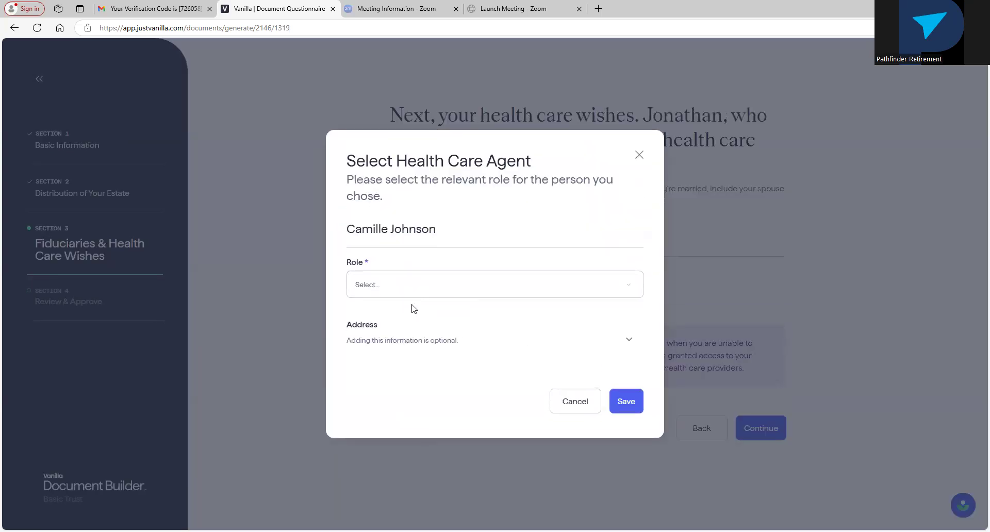
pyautogui.click(397, 289)
pyautogui.click(398, 316)
pyautogui.click(626, 402)
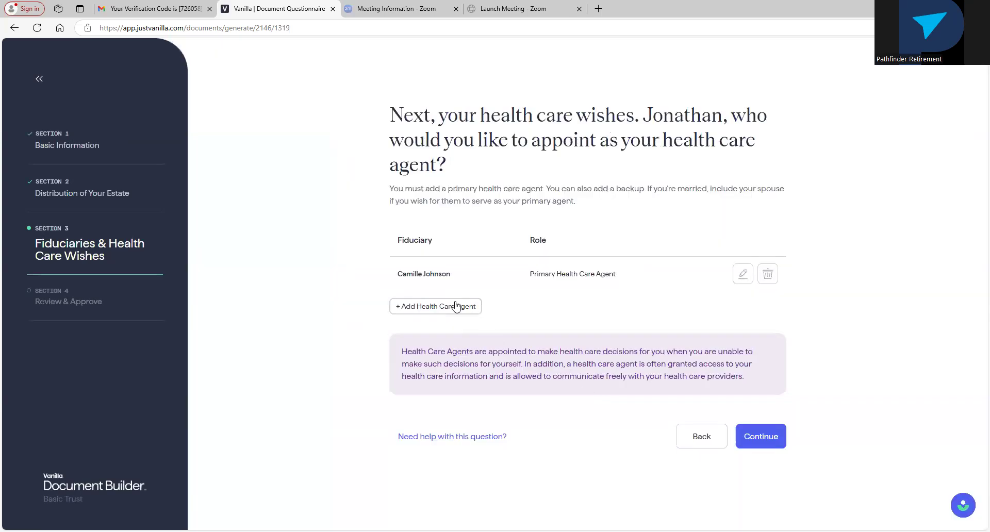
# Add the couple's backup financial agent as the husband's Backup Health Care Agent and proceed to the wife's health care agent question.
pyautogui.click(438, 306)
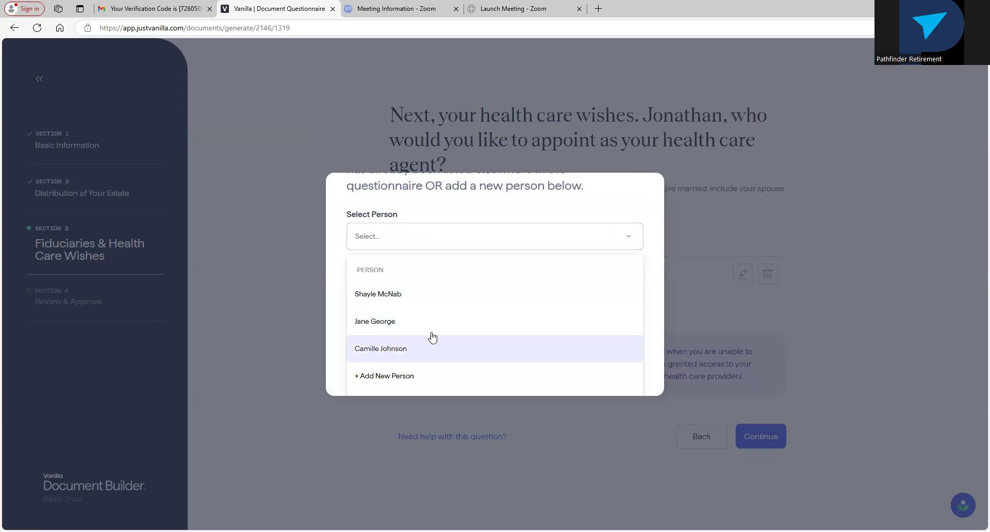
pyautogui.click(435, 295)
pyautogui.click(632, 371)
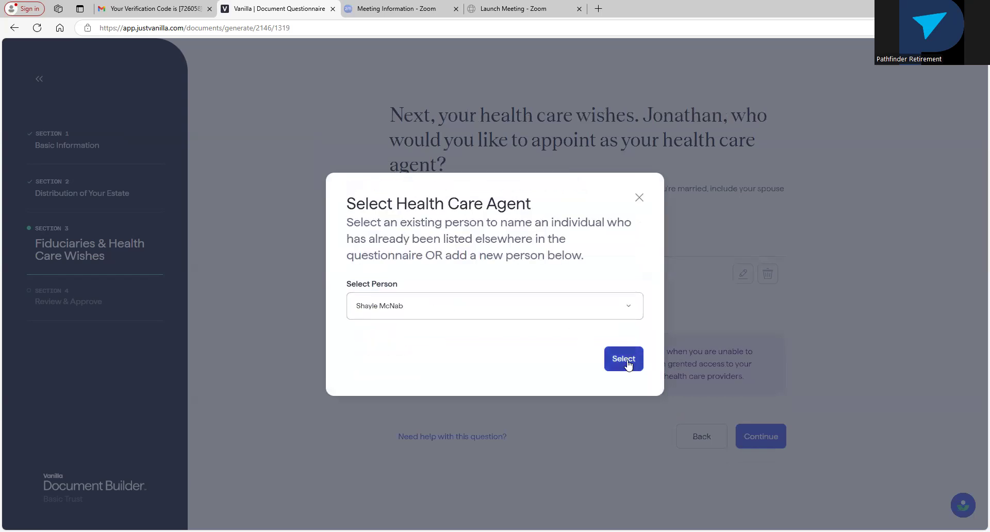
pyautogui.click(397, 289)
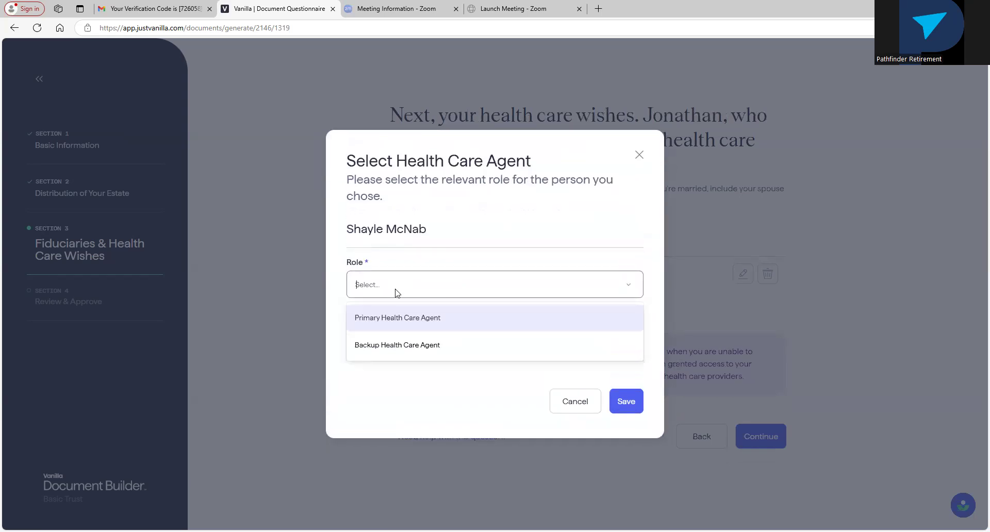
pyautogui.click(405, 343)
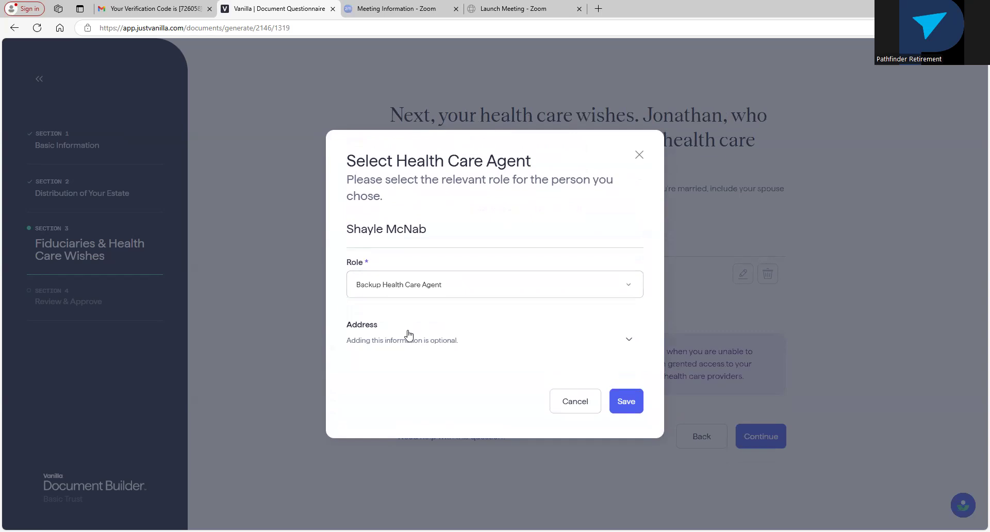
pyautogui.click(627, 402)
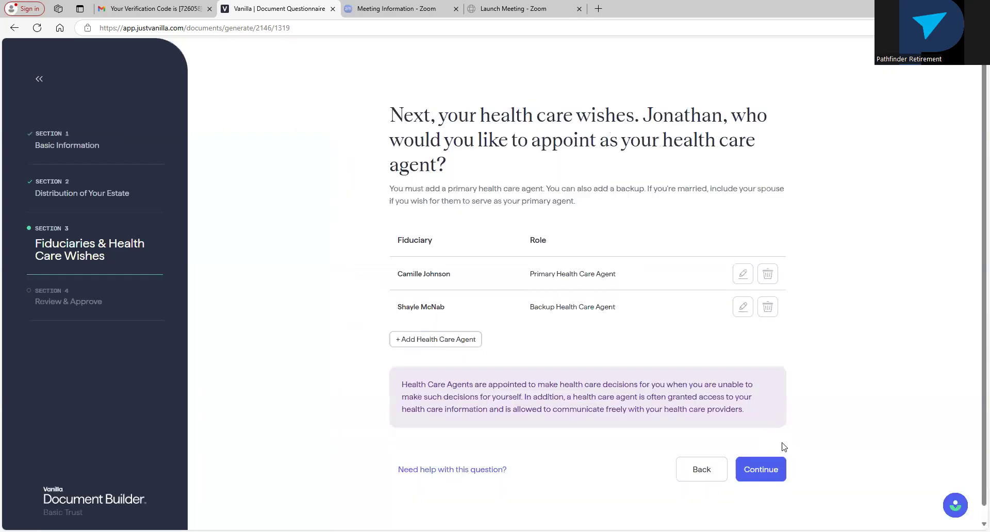
pyautogui.click(770, 468)
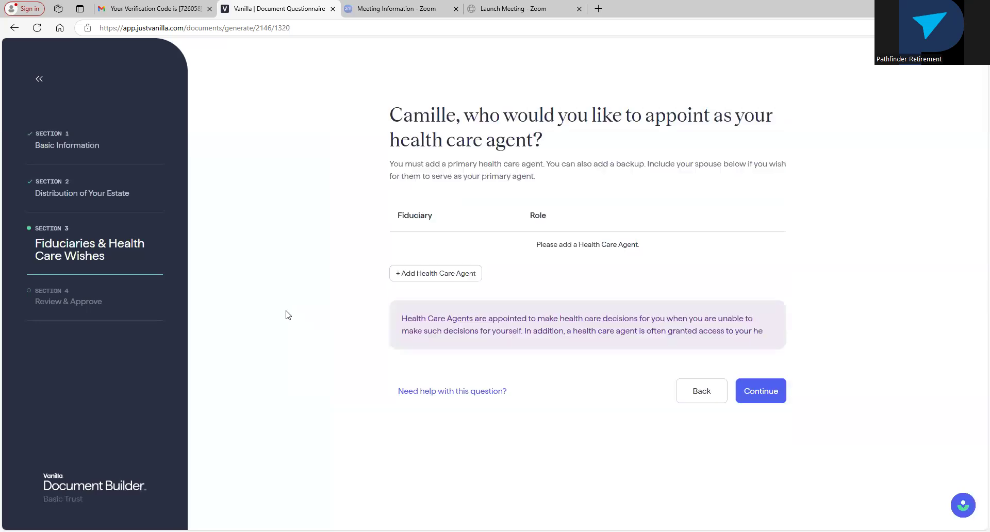
# Appoint the husband as the wife's Primary Health Care Agent, leaving the optional address out.
pyautogui.click(444, 274)
pyautogui.click(428, 310)
pyautogui.click(427, 305)
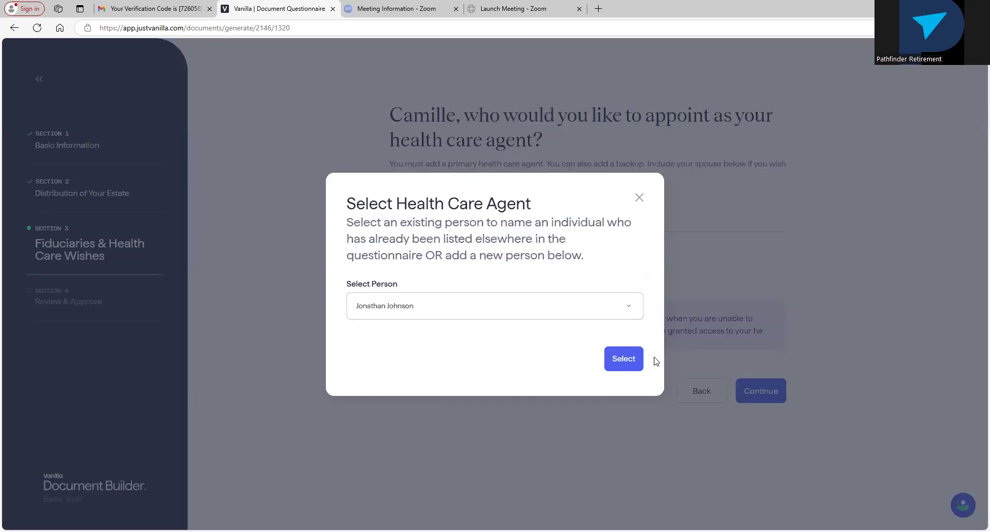
pyautogui.click(629, 360)
pyautogui.click(378, 285)
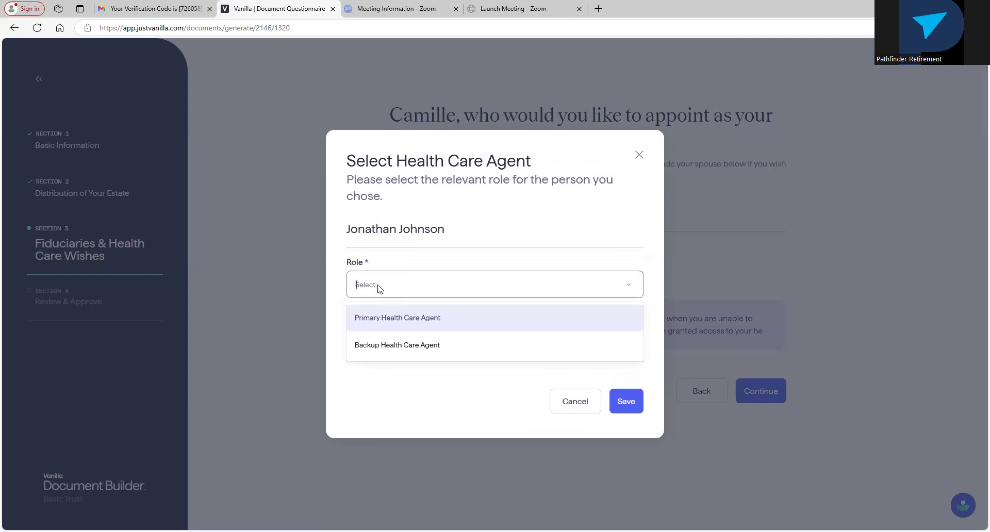
pyautogui.click(392, 316)
pyautogui.click(626, 400)
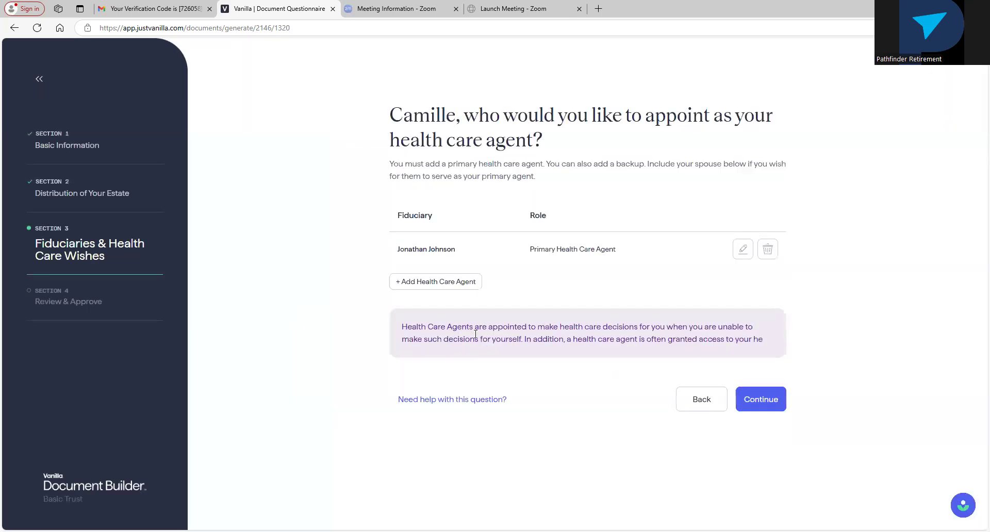
# Add the husband's backup health care agent as the wife's Backup Health Care Agent too and proceed to the section summary.
pyautogui.click(457, 289)
pyautogui.click(423, 327)
pyautogui.click(630, 363)
pyautogui.click(444, 293)
pyautogui.click(431, 343)
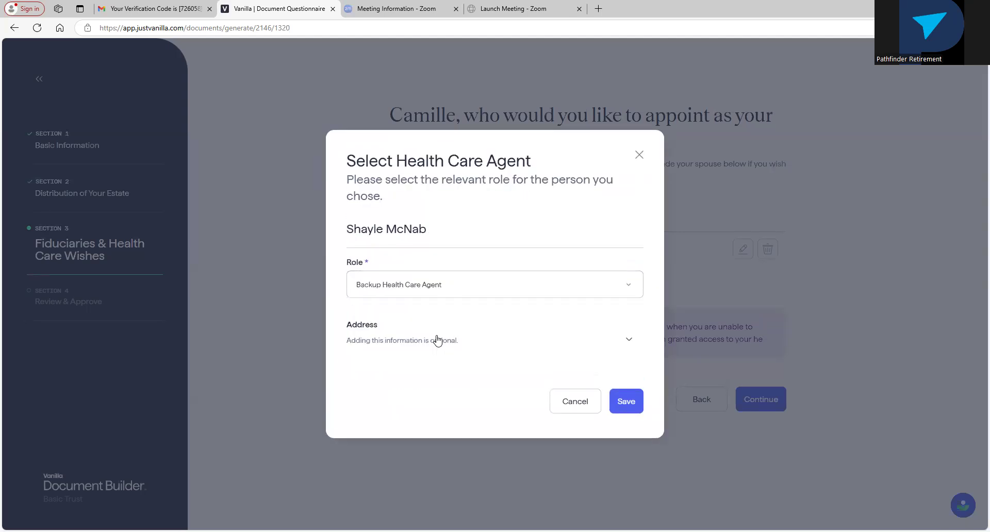
pyautogui.click(621, 402)
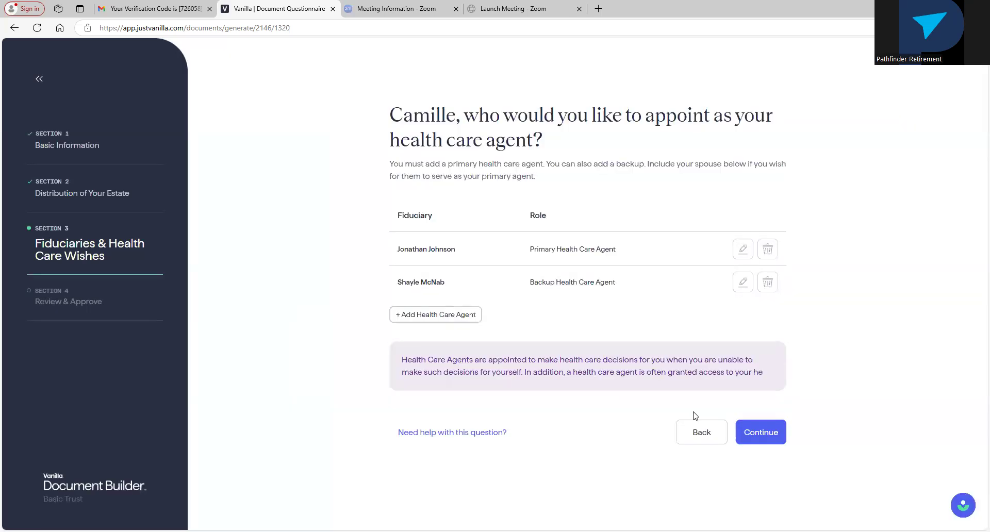
pyautogui.click(771, 439)
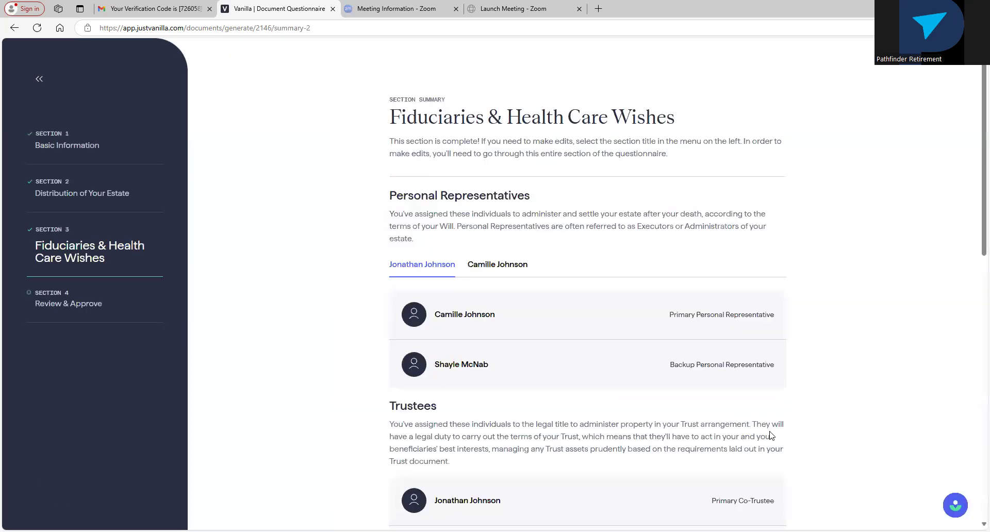
# Review the Fiduciaries & Health Care Wishes summary, checking the representatives, trustees, financial agents and health care agents, including the wife's Personal Representatives.
pyautogui.scroll(-3, 583, 151)
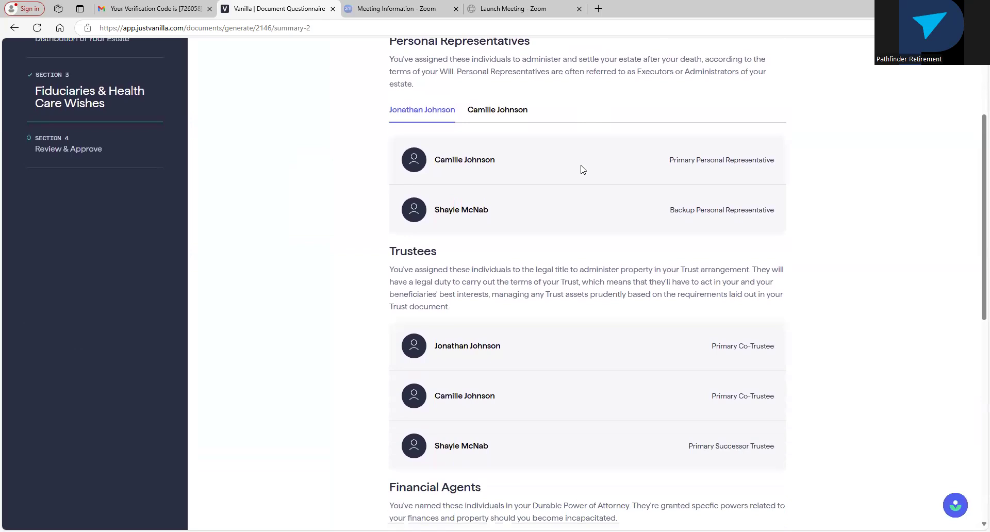
pyautogui.scroll(-9, 582, 169)
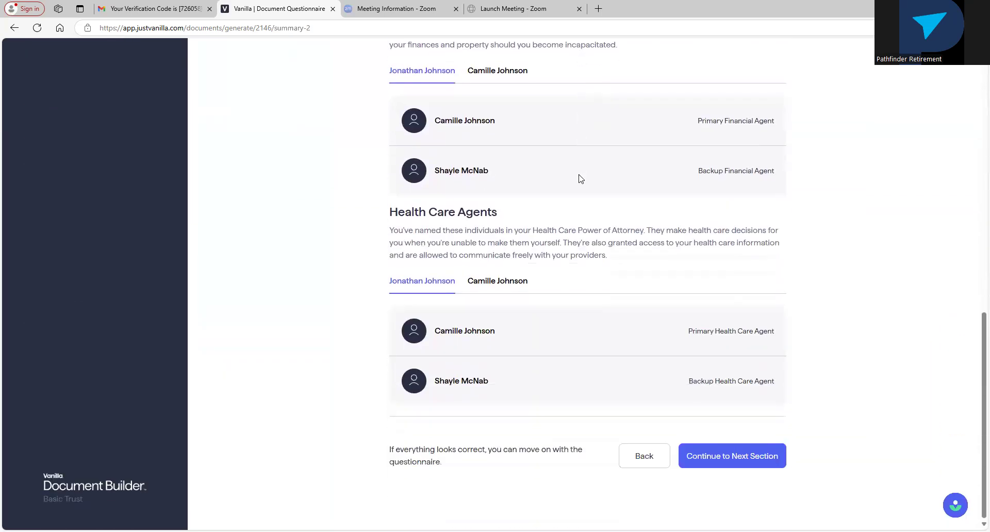
pyautogui.scroll(12, 580, 178)
pyautogui.click(496, 265)
pyautogui.scroll(-5, 500, 258)
pyautogui.scroll(-7, 498, 250)
pyautogui.scroll(4, 580, 311)
pyautogui.scroll(4, 583, 299)
pyautogui.scroll(-8, 580, 287)
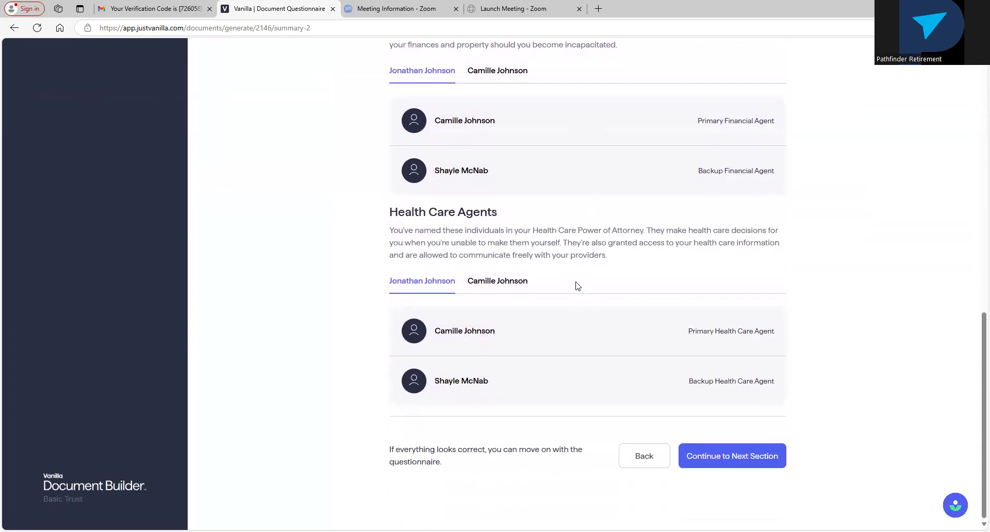
# Proceed to the Review & Approve section, confirm that the answers look correct, and bring up the couple's documents for review.
pyautogui.click(755, 456)
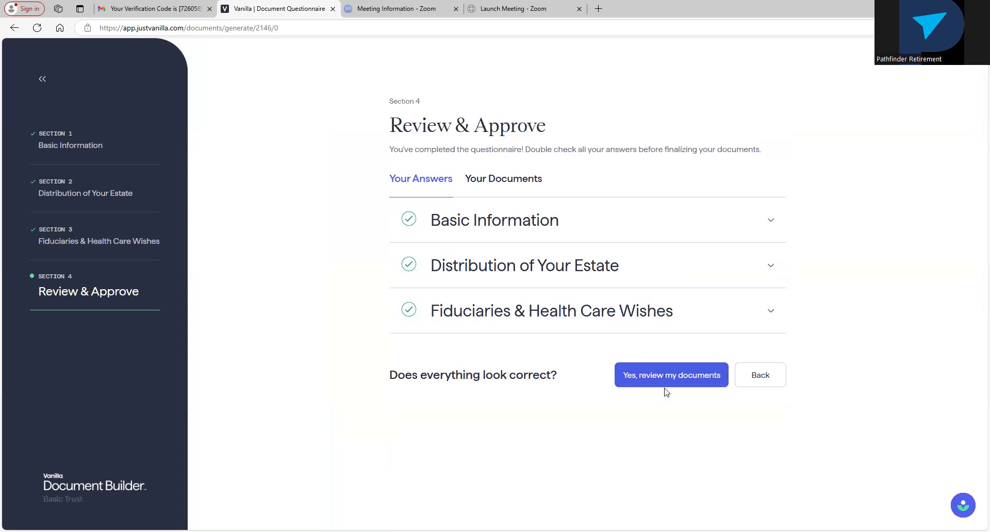
pyautogui.click(675, 381)
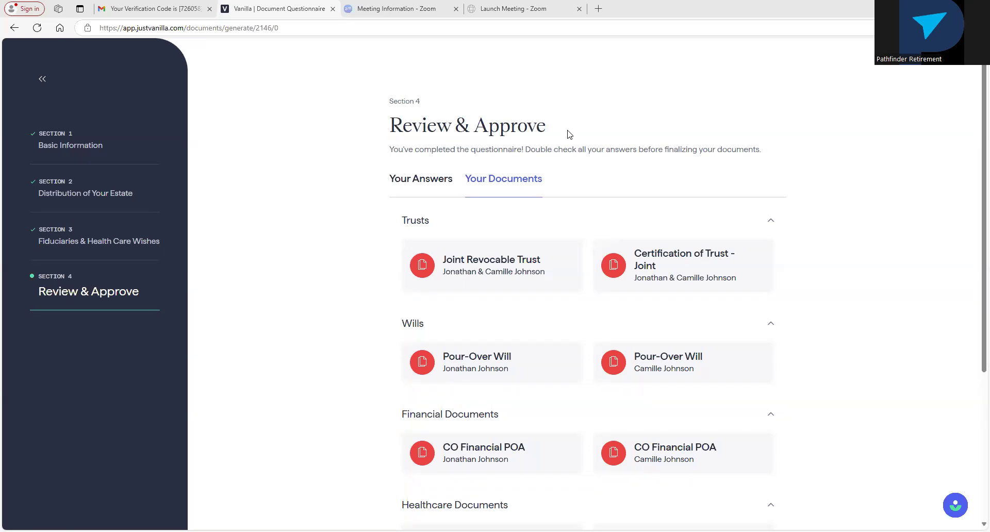
pyautogui.scroll(-1, 593, 193)
pyautogui.moveTo(521, 214)
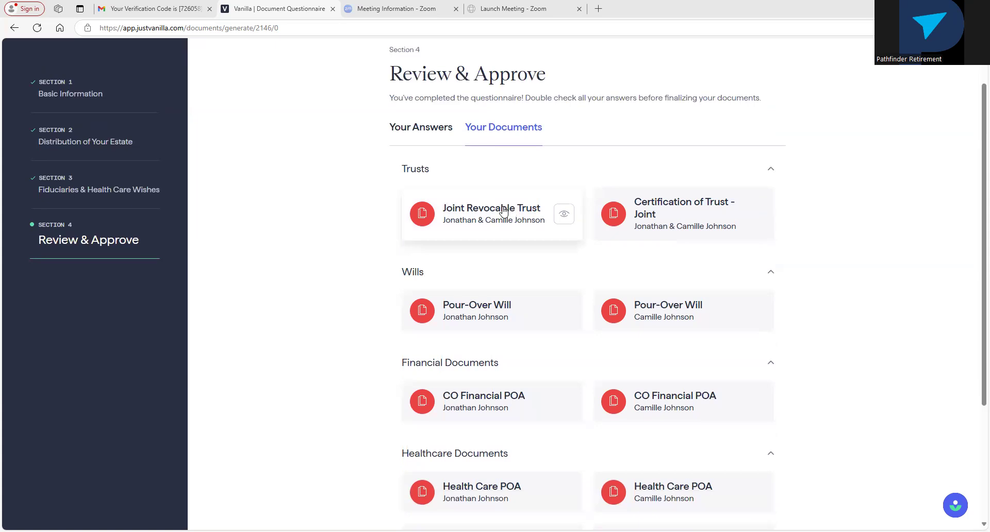
# Open the Joint Revocable Trust draft and read its early articles, from Character of Property through the Survivor's Trust.
pyautogui.click(504, 211)
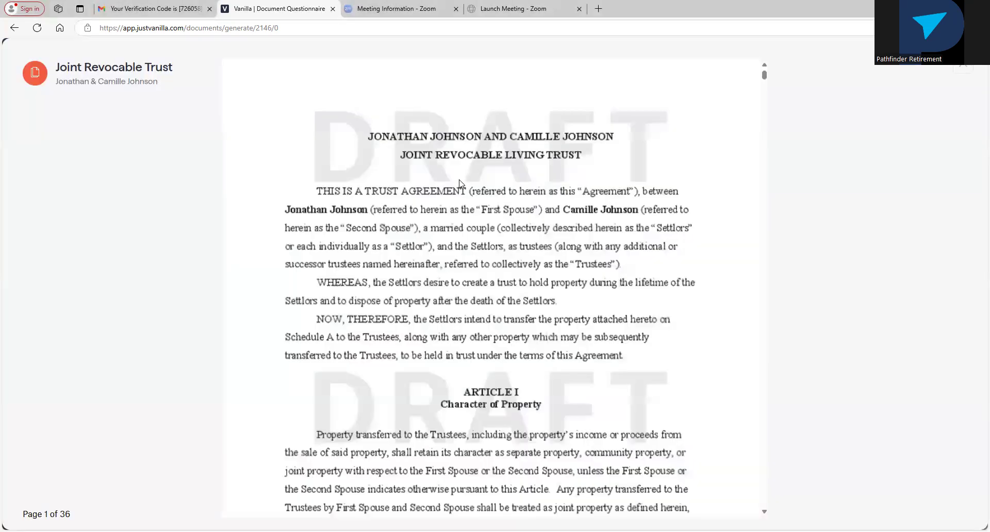
pyautogui.scroll(-9, 459, 183)
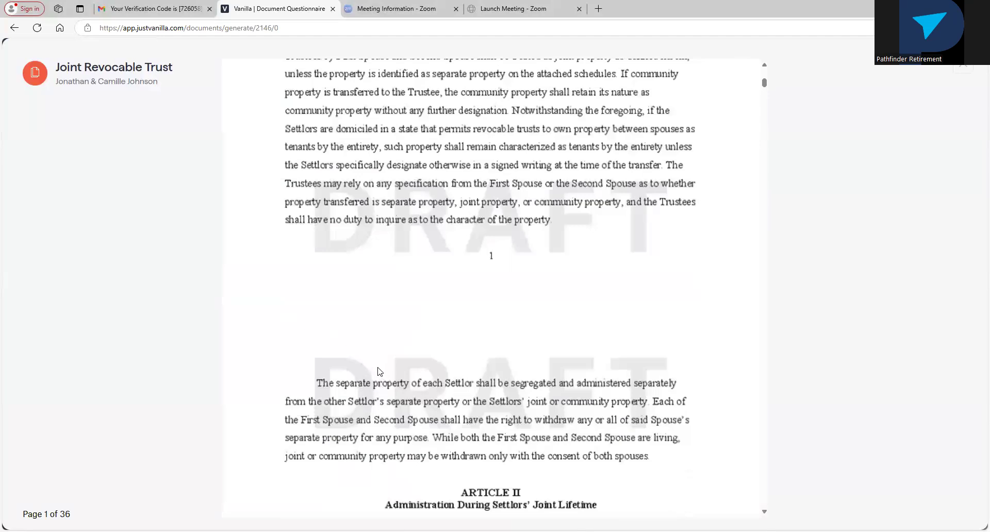
pyautogui.scroll(-9, 379, 372)
pyautogui.scroll(-1, 379, 372)
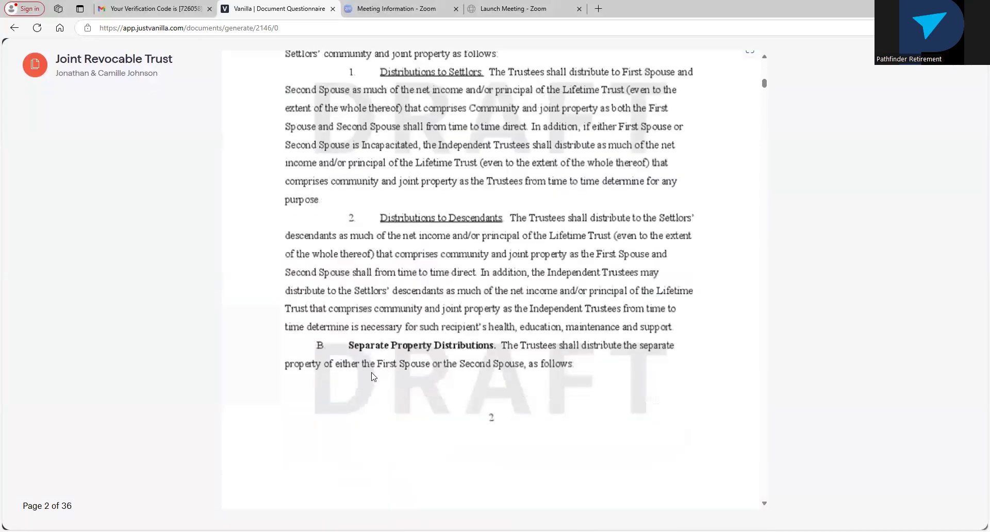
pyautogui.rightClick(373, 373)
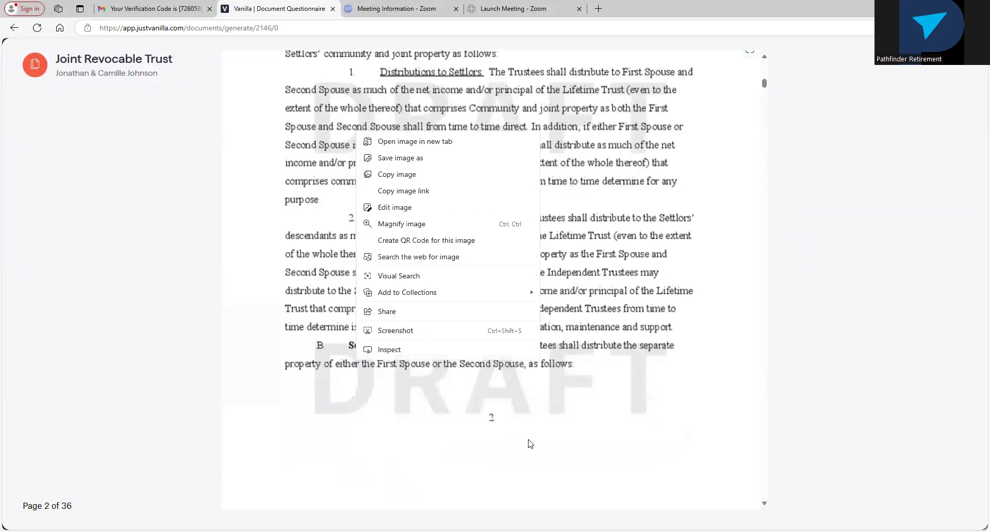
pyautogui.click(562, 221)
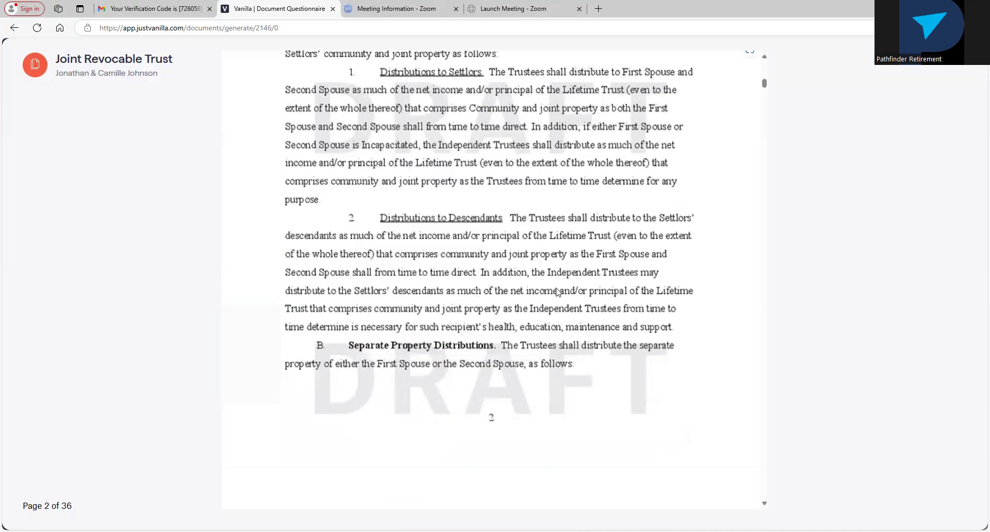
pyautogui.scroll(-18, 567, 371)
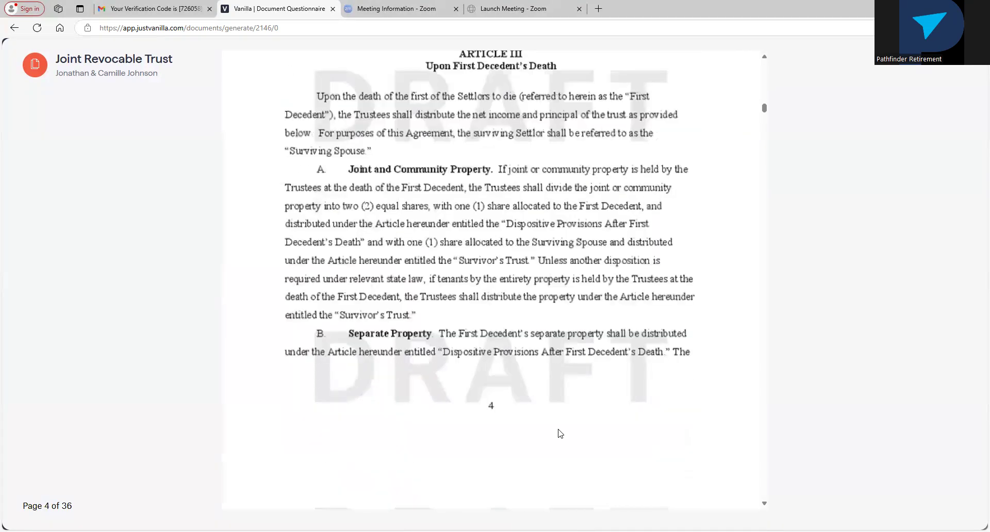
pyautogui.scroll(-20, 561, 428)
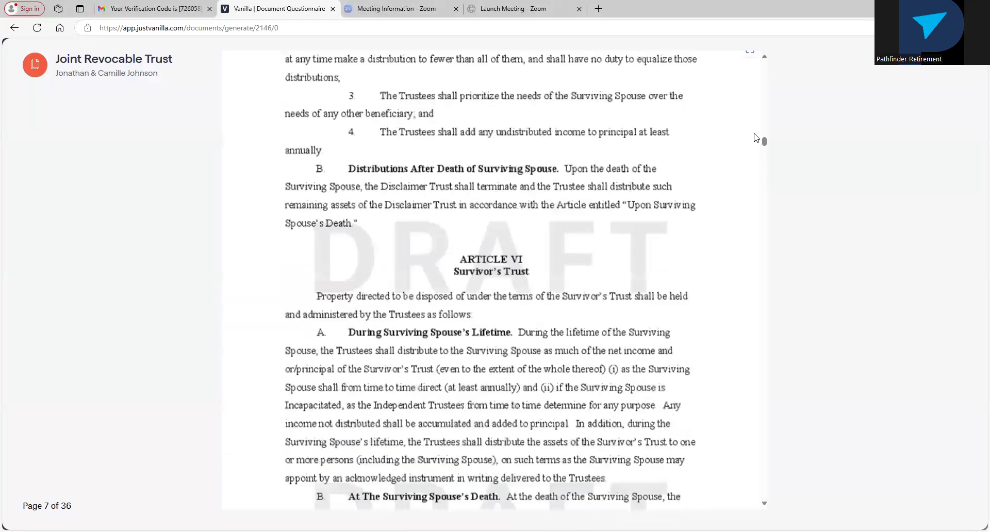
# Skip ahead in the Joint Revocable Trust to the Tangible Personal Property Memorandum and examine its property and recipient table.
pyautogui.click(764, 150)
pyautogui.moveTo(794, 423); pyautogui.dragTo(795, 442)
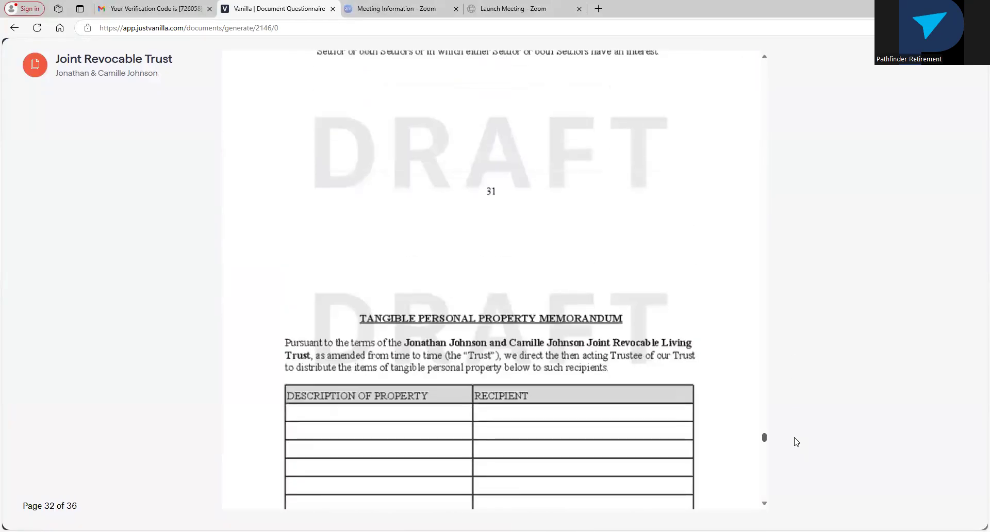
pyautogui.scroll(-2, 795, 442)
pyautogui.scroll(-2, 570, 363)
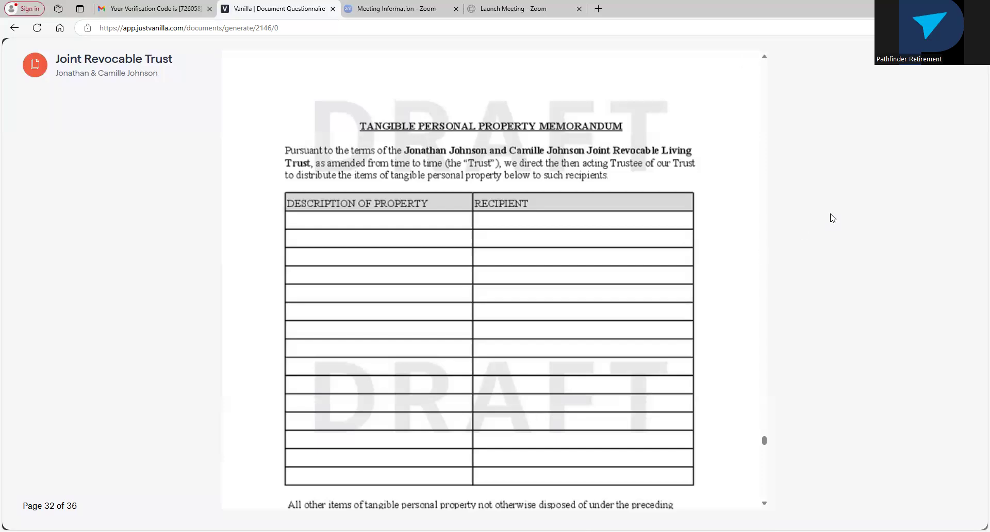
pyautogui.scroll(1, 779, 107)
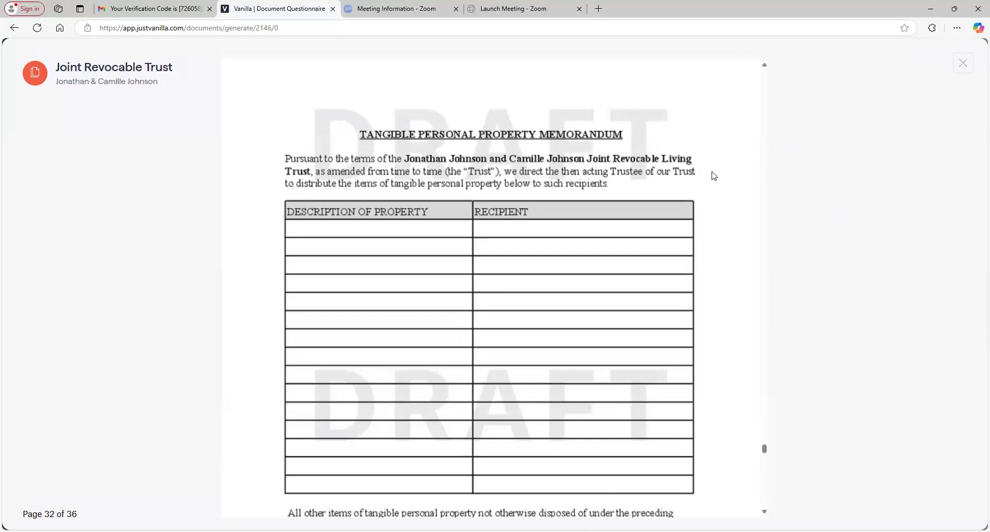
# Examine the Assignment of Tangible Personal Property and the account retitling letters at the end of the trust document.
pyautogui.scroll(-20, 579, 249)
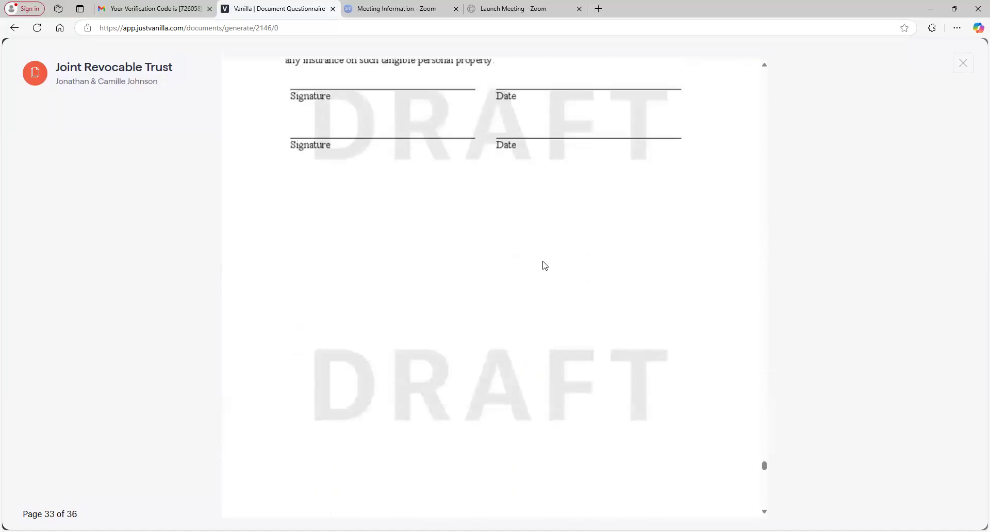
pyautogui.scroll(5, 545, 261)
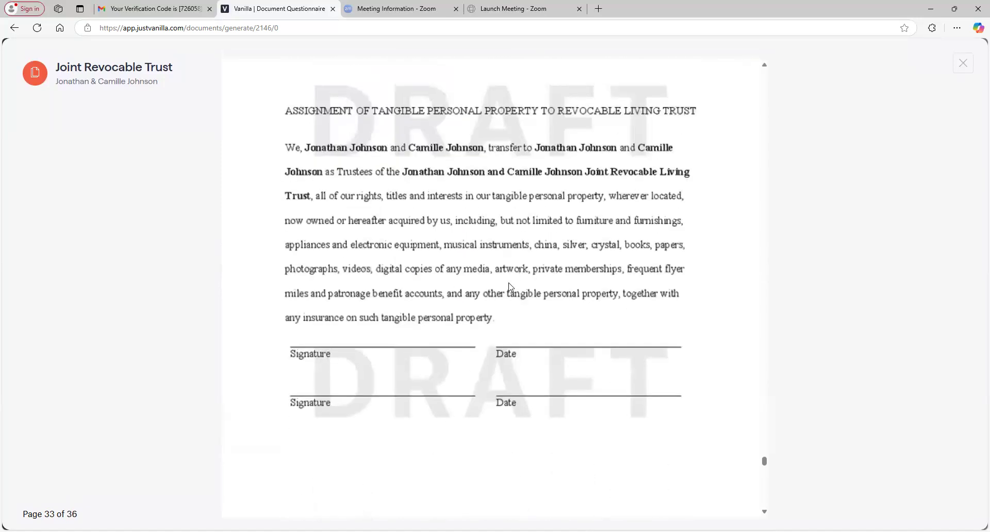
pyautogui.scroll(-8, 443, 384)
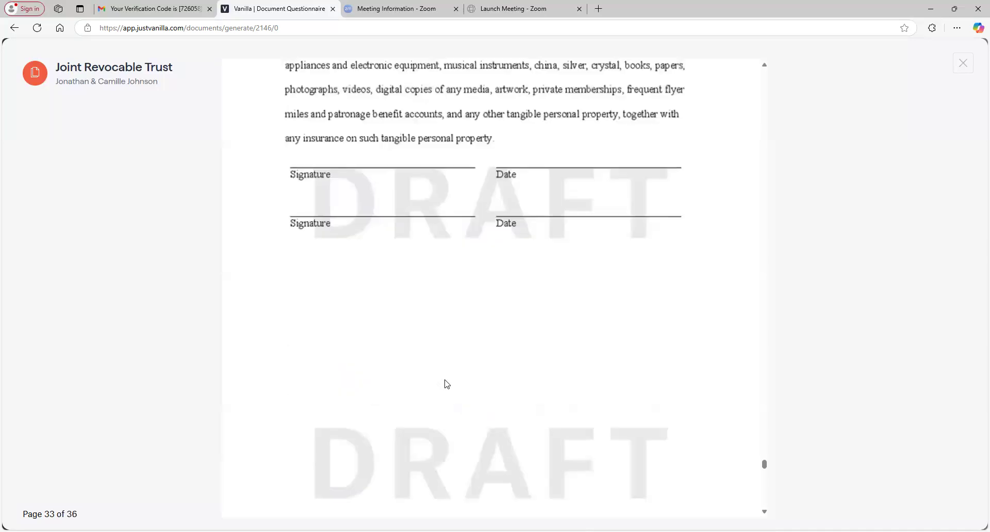
pyautogui.scroll(-2, 444, 377)
pyautogui.scroll(-10, 404, 294)
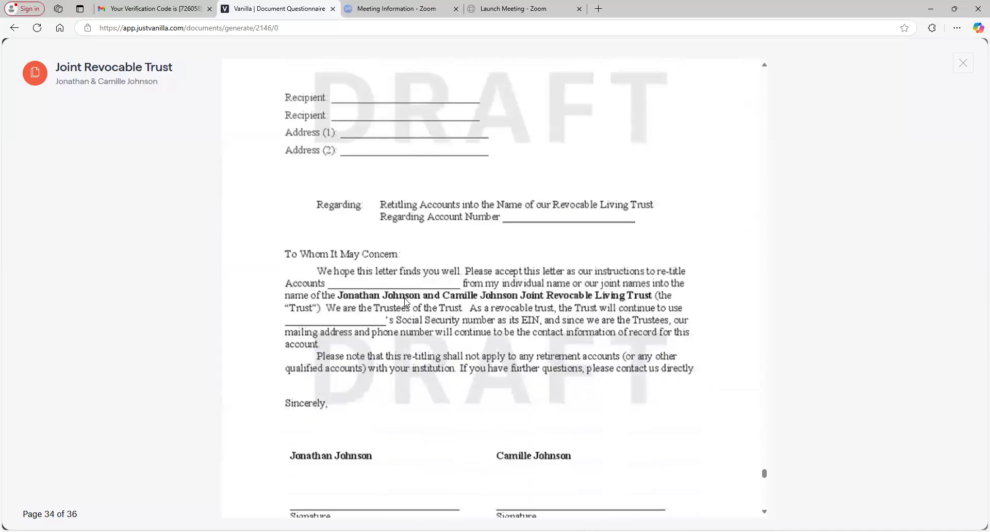
pyautogui.scroll(-15, 405, 303)
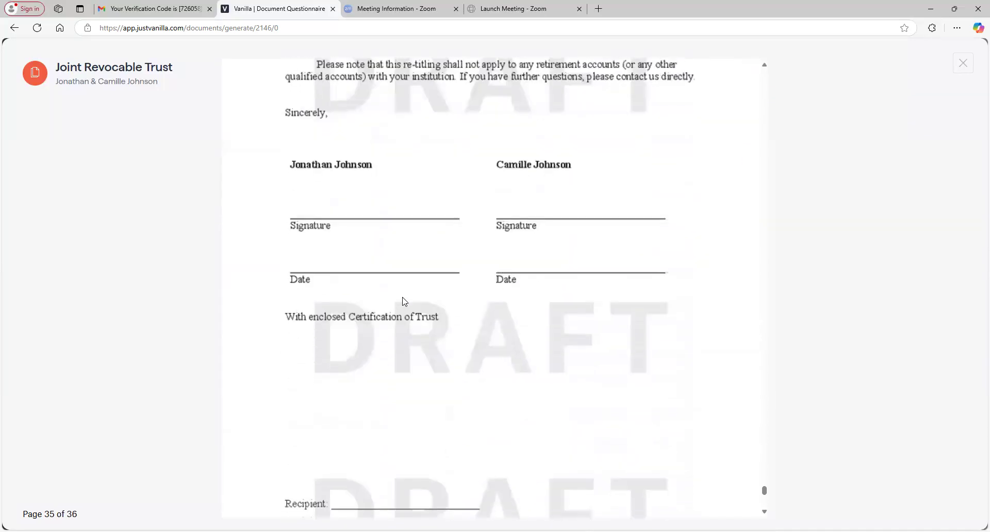
pyautogui.scroll(-20, 404, 304)
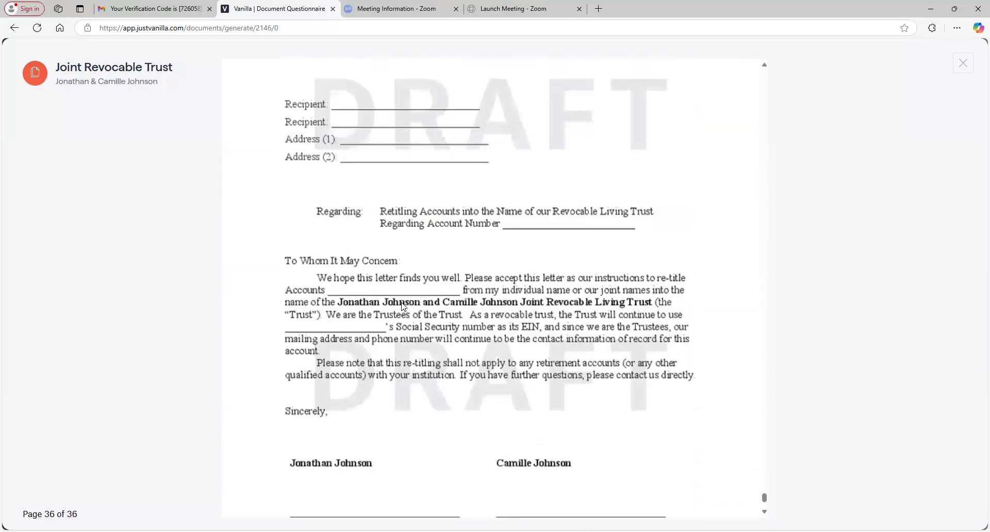
pyautogui.scroll(-5, 404, 307)
# Look back through the trust's Schedule A, signature section and closing provisions, and close the document.
pyautogui.scroll(20, 404, 307)
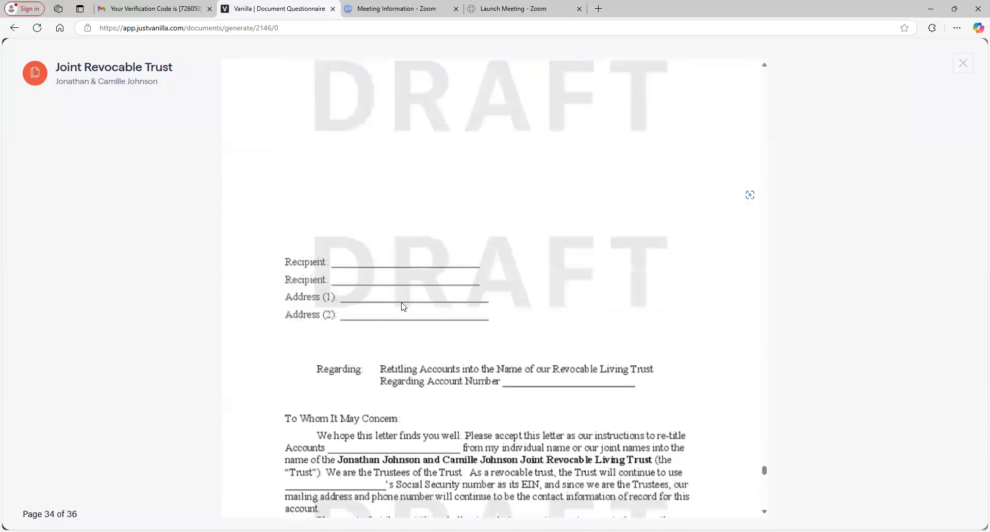
pyautogui.scroll(20, 404, 307)
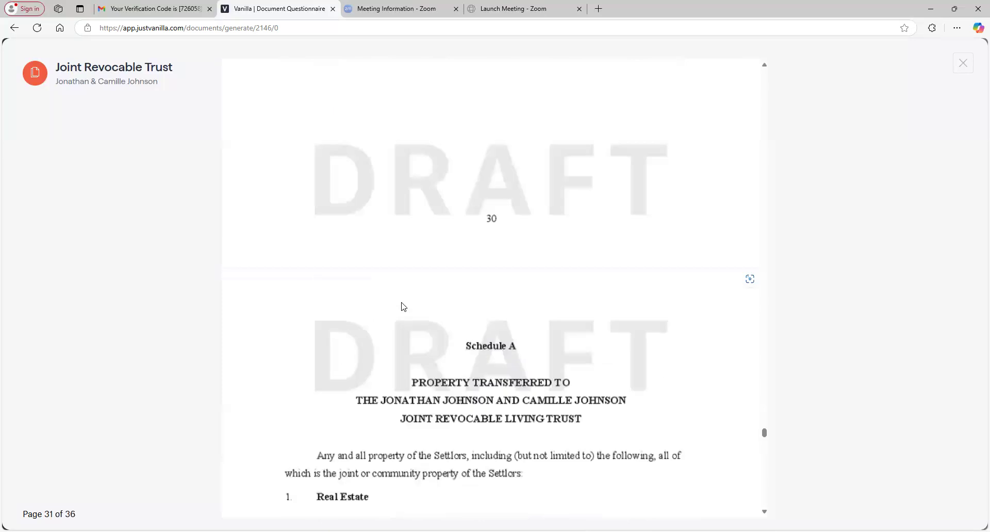
pyautogui.scroll(15, 404, 307)
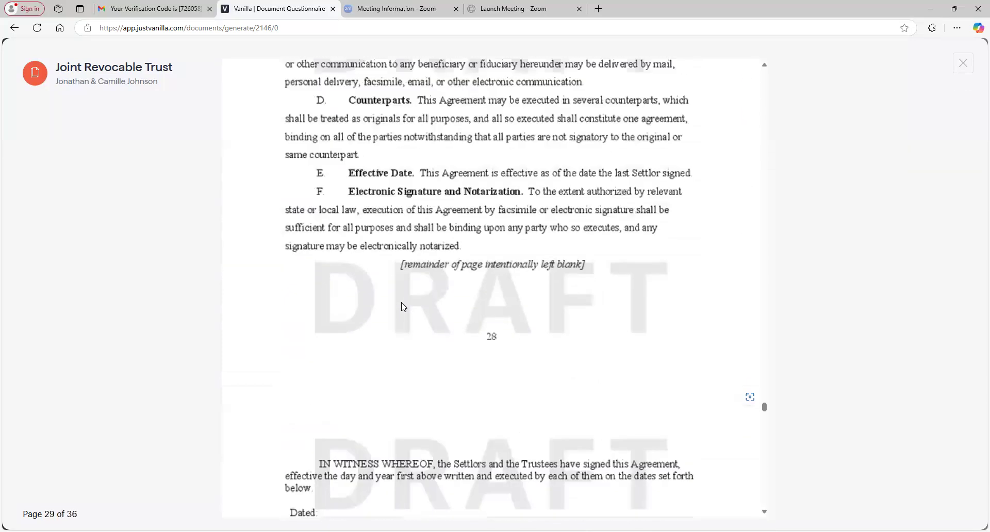
pyautogui.scroll(8, 404, 307)
pyautogui.scroll(5, 572, 98)
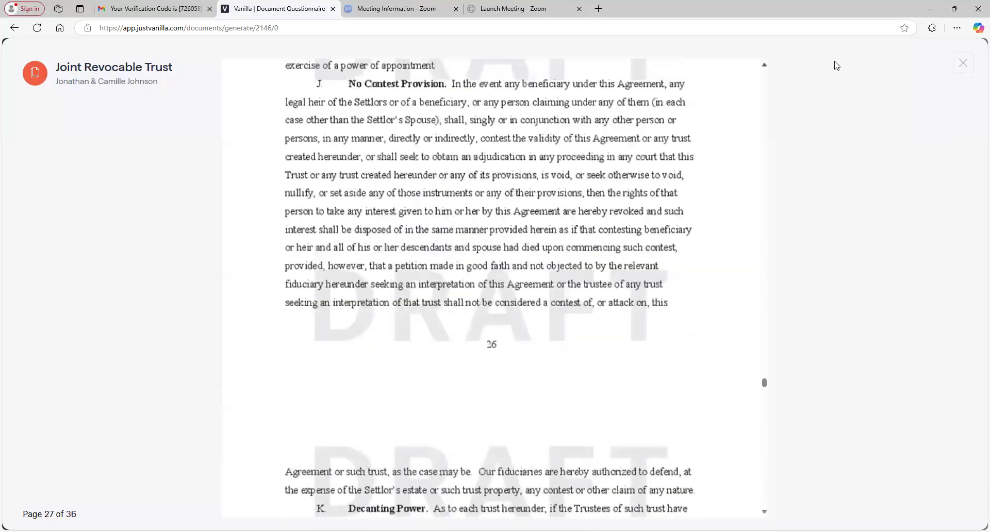
pyautogui.click(963, 62)
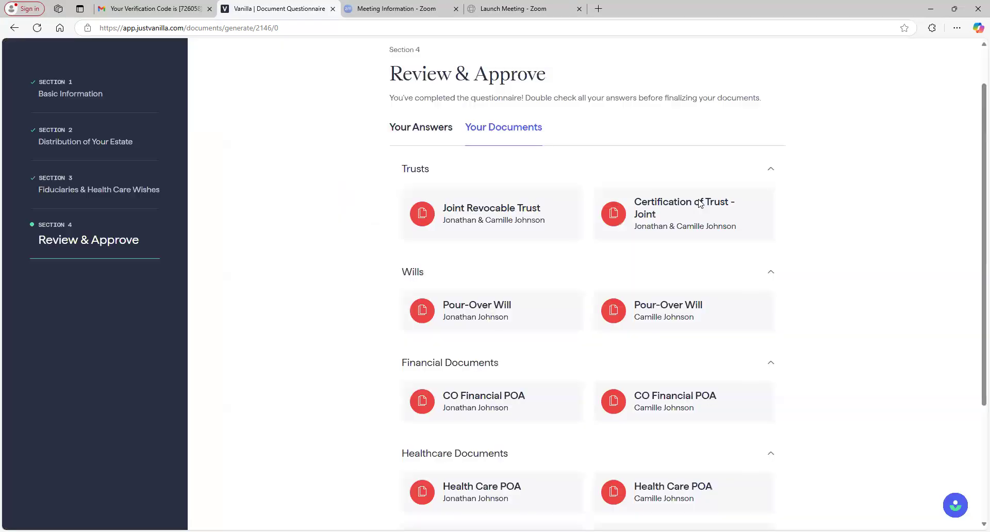
# Open the joint Certification of Trust, examine its certified statements and notary section, and close it.
pyautogui.click(686, 204)
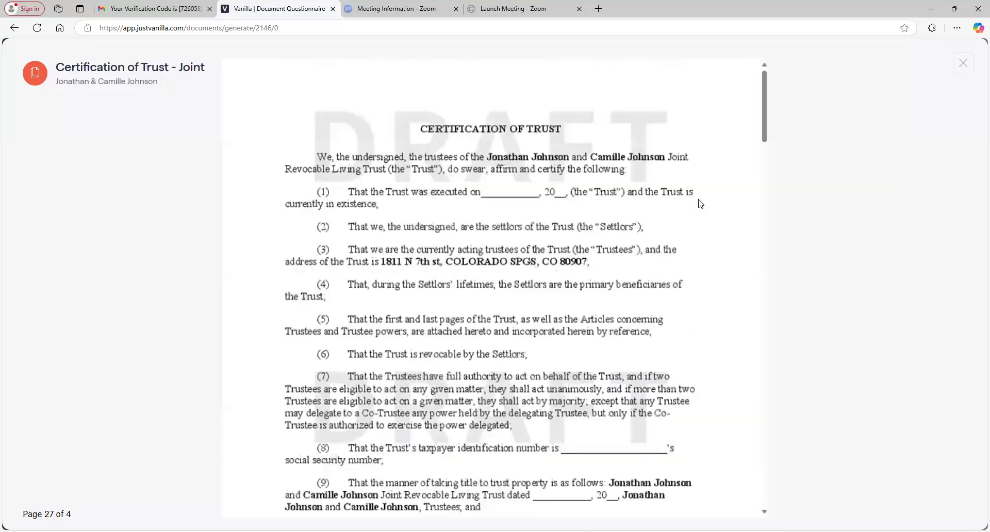
pyautogui.scroll(-15, 586, 179)
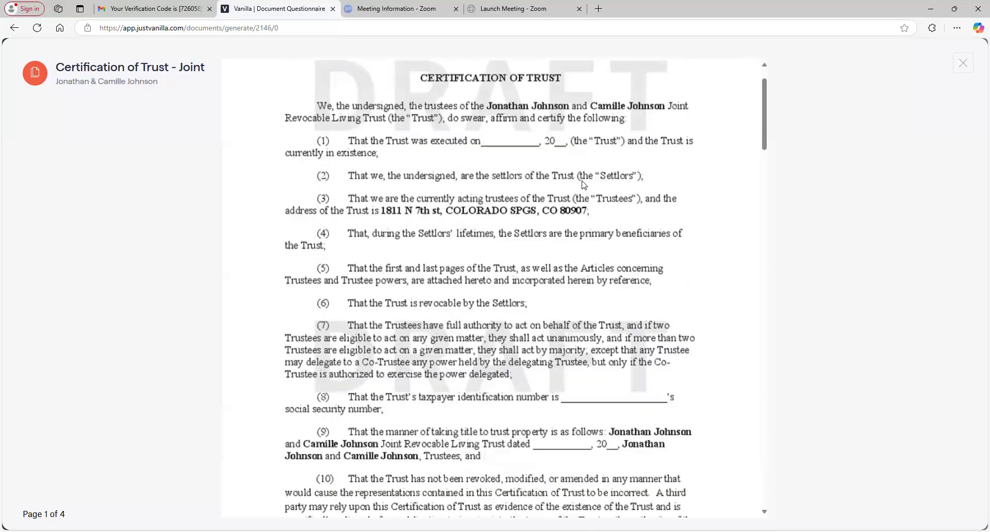
pyautogui.scroll(-14, 582, 187)
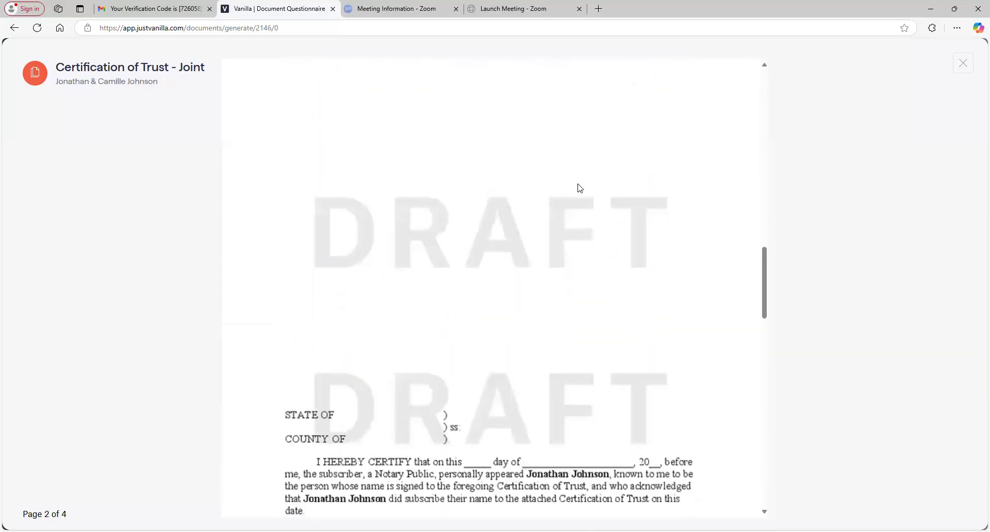
pyautogui.scroll(4, 580, 191)
pyautogui.scroll(15, 580, 191)
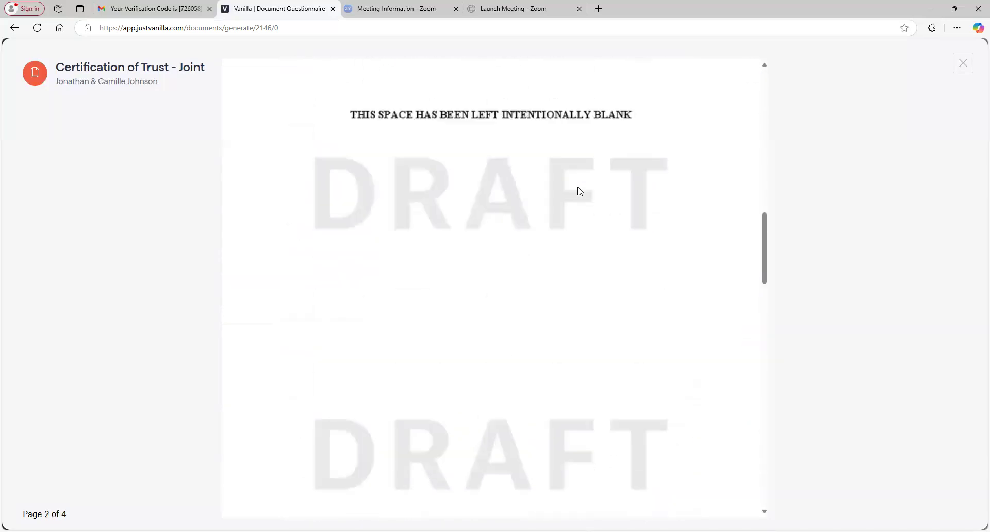
pyautogui.scroll(5, 567, 197)
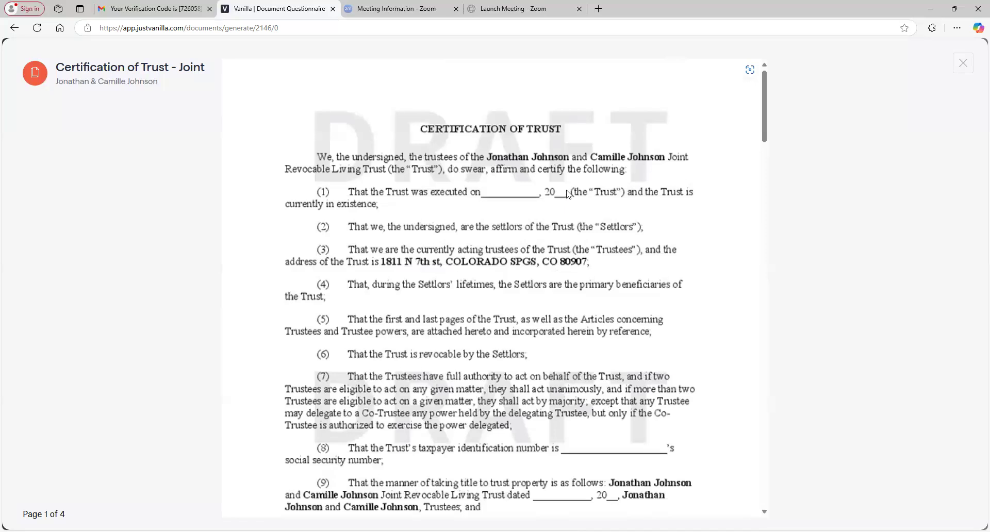
pyautogui.click(967, 65)
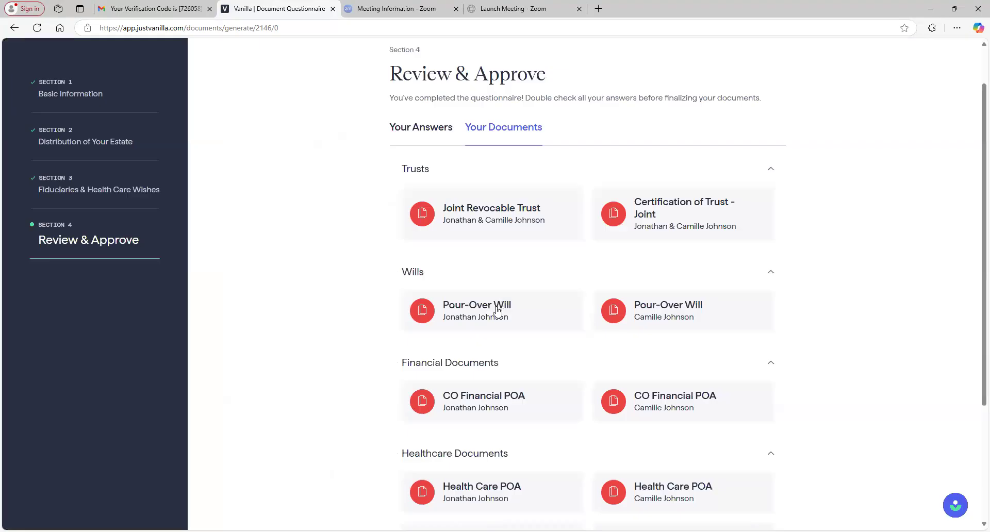
# Check the listed wills, financial POAs, health care POAs and HIPAA releases, and finalize the documents.
pyautogui.scroll(-2, 495, 308)
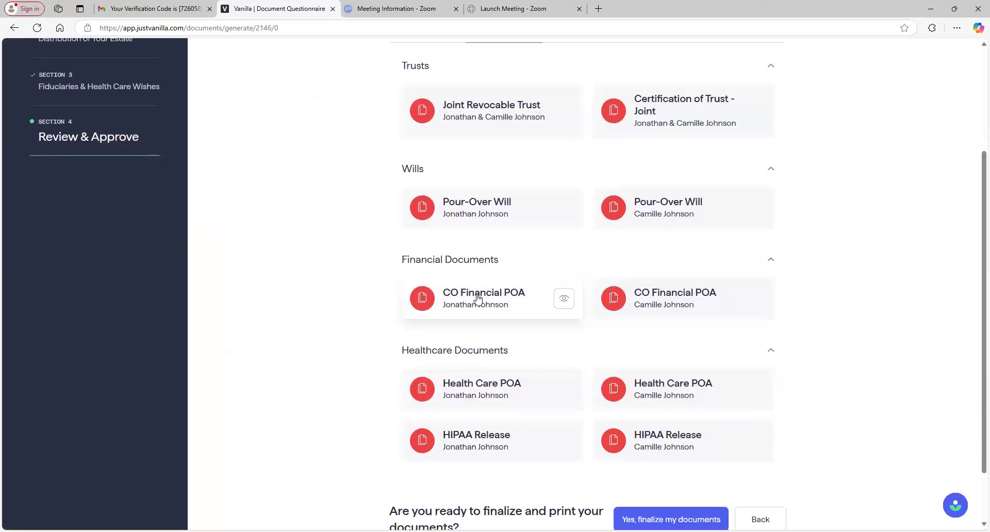
pyautogui.scroll(-2, 479, 297)
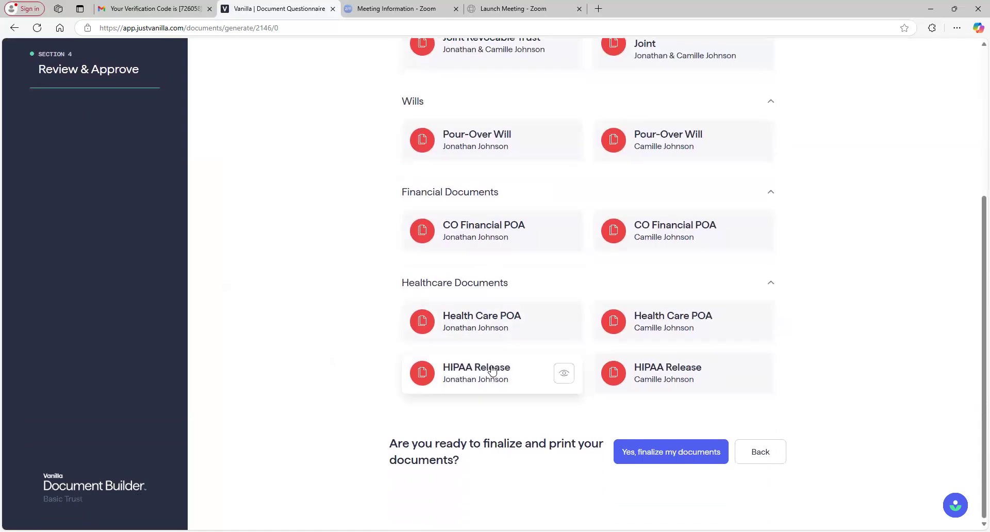
pyautogui.scroll(1, 492, 370)
pyautogui.scroll(-1, 619, 415)
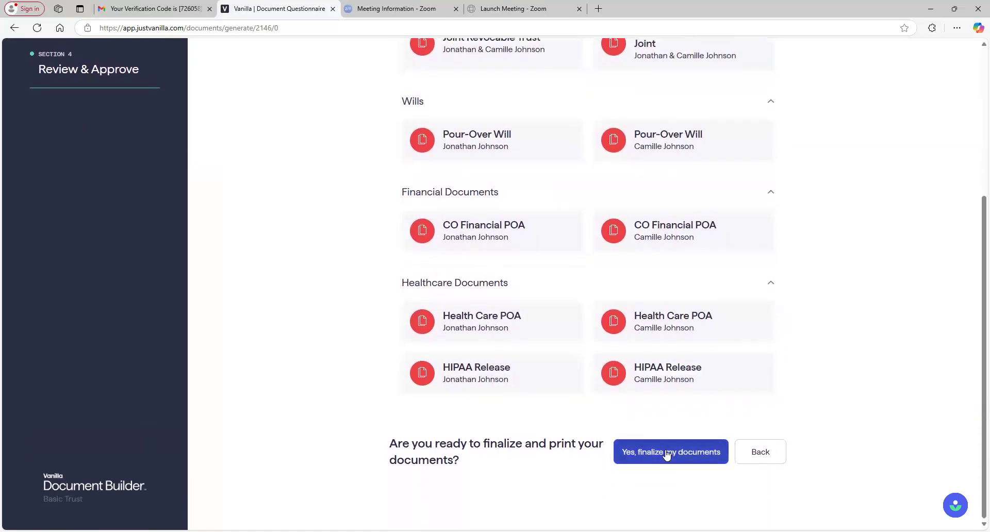
pyautogui.click(667, 453)
pyautogui.click(569, 339)
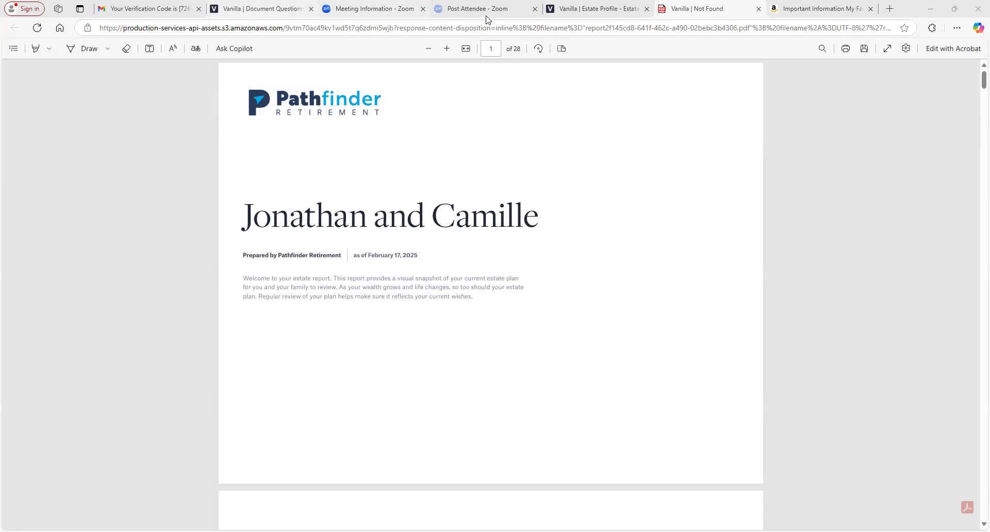
# Look through the couple's estate report from the cover page to the Estimated Transfer Tax section.
pyautogui.scroll(-1, 107, 158)
pyautogui.scroll(-15, 106, 158)
pyautogui.scroll(-10, 193, 134)
pyautogui.scroll(-7, 191, 127)
pyautogui.scroll(-8, 190, 127)
pyautogui.scroll(-11, 191, 126)
pyautogui.scroll(-8, 190, 127)
pyautogui.scroll(-10, 191, 127)
pyautogui.scroll(-1, 190, 127)
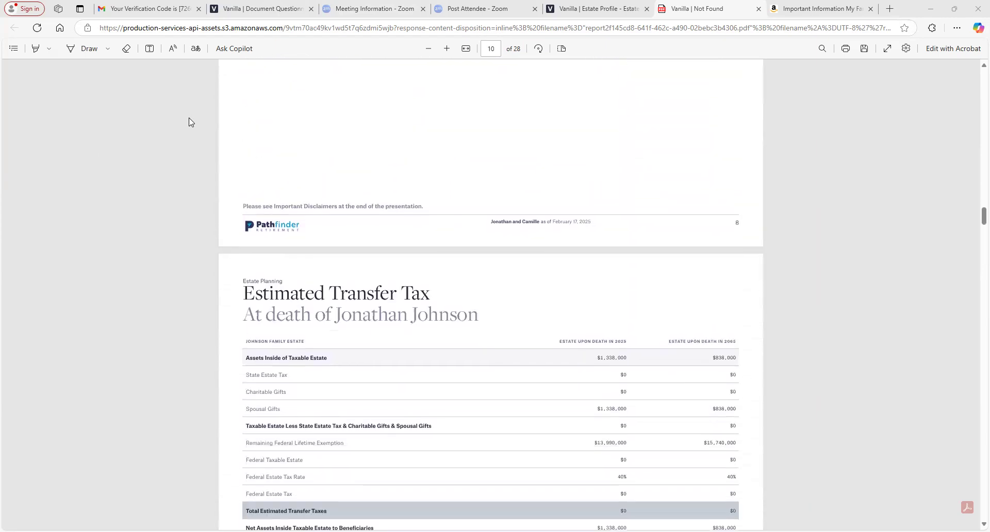
# Examine the report's Estimated Transfer Tax tables for both spouses' deaths and the Waterfall at the husband's death.
pyautogui.scroll(-2, 189, 122)
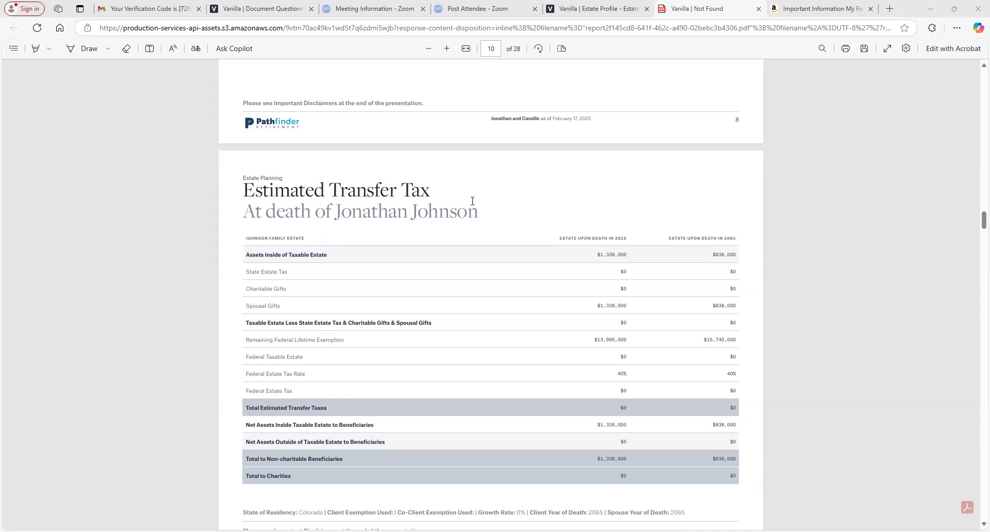
pyautogui.scroll(-10, 472, 201)
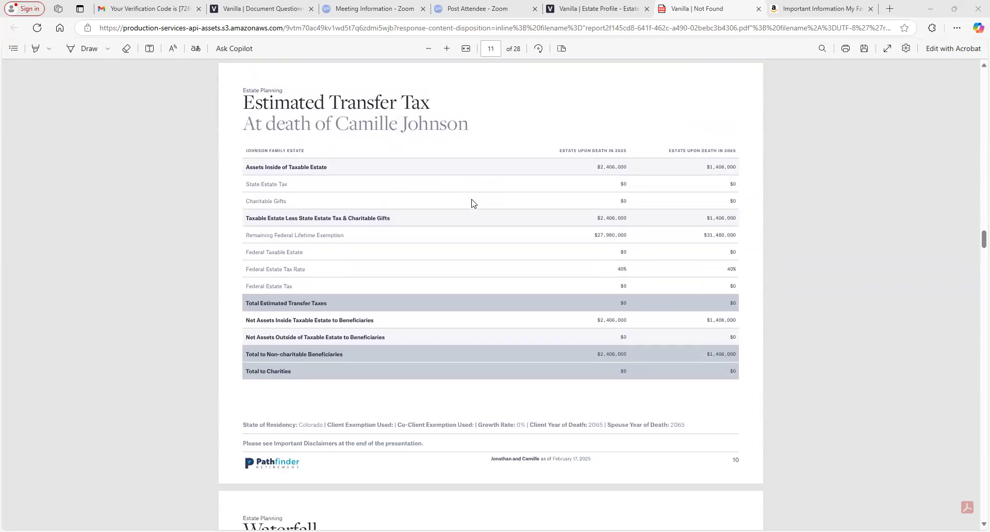
pyautogui.scroll(-9, 470, 201)
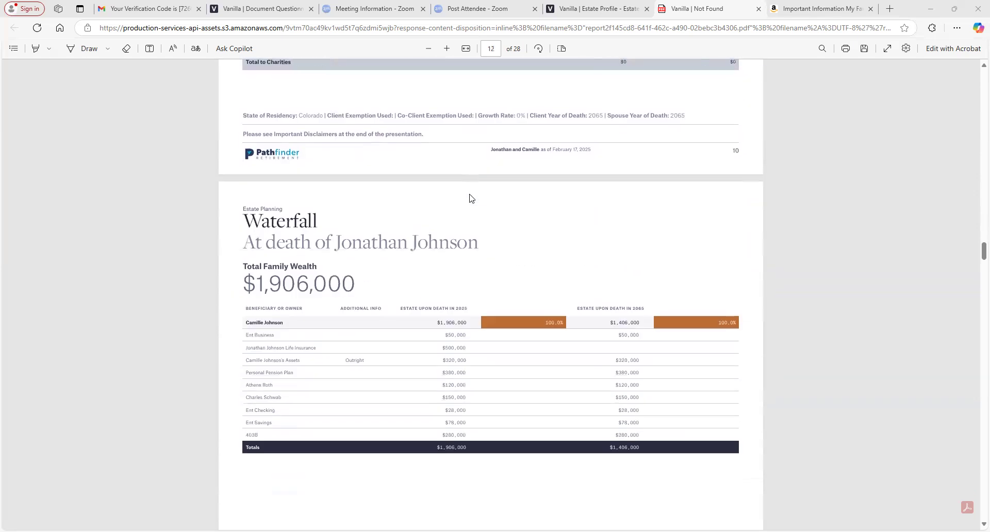
pyautogui.scroll(-7, 469, 198)
pyautogui.scroll(8, 461, 196)
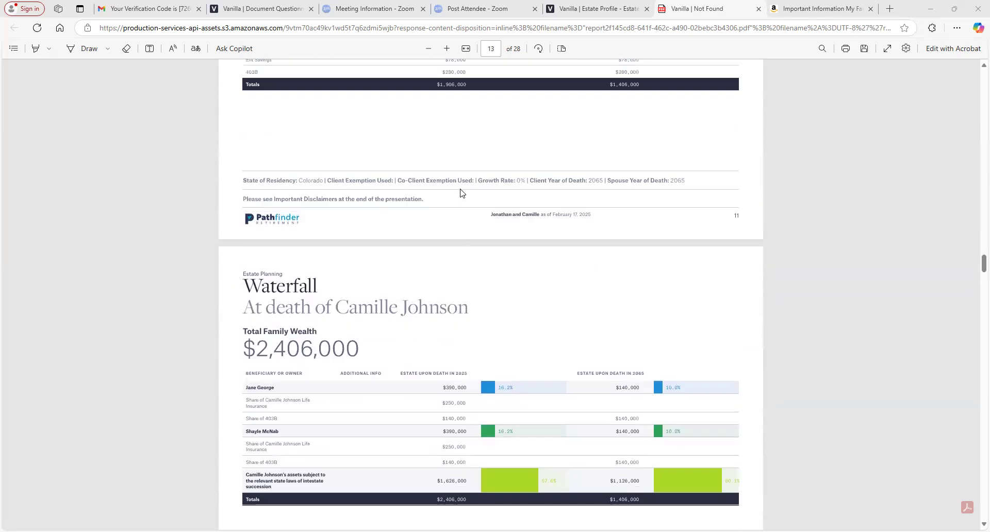
# Switch to the Amazon page for the book "Important Information My Family Needs to Know When I'm Gone" and review its description and details.
pyautogui.click(818, 9)
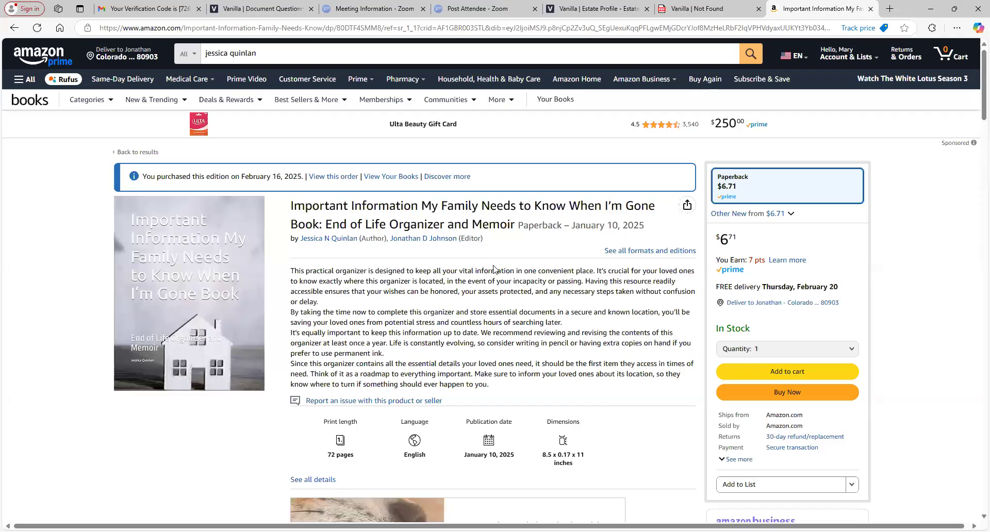
pyautogui.scroll(-3, 452, 340)
pyautogui.scroll(3, 452, 340)
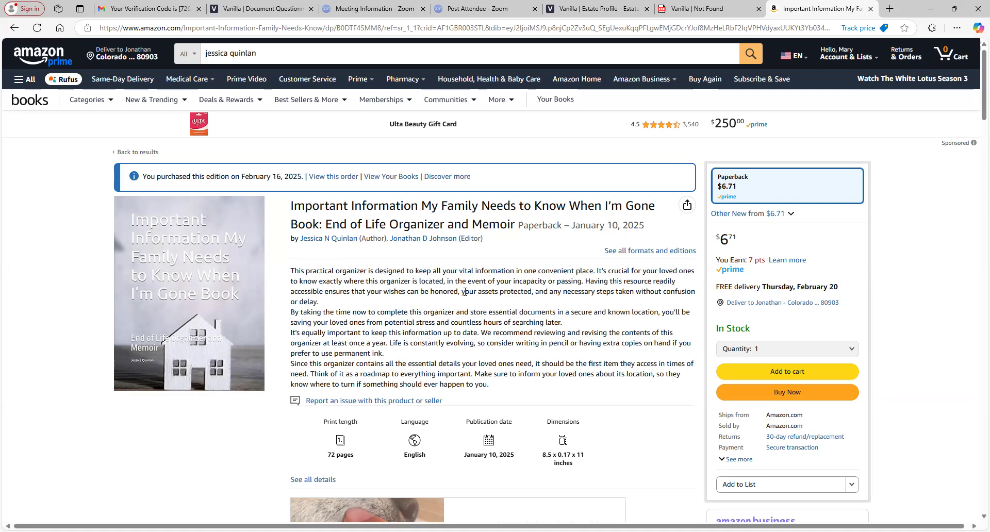
pyautogui.scroll(-3, 503, 320)
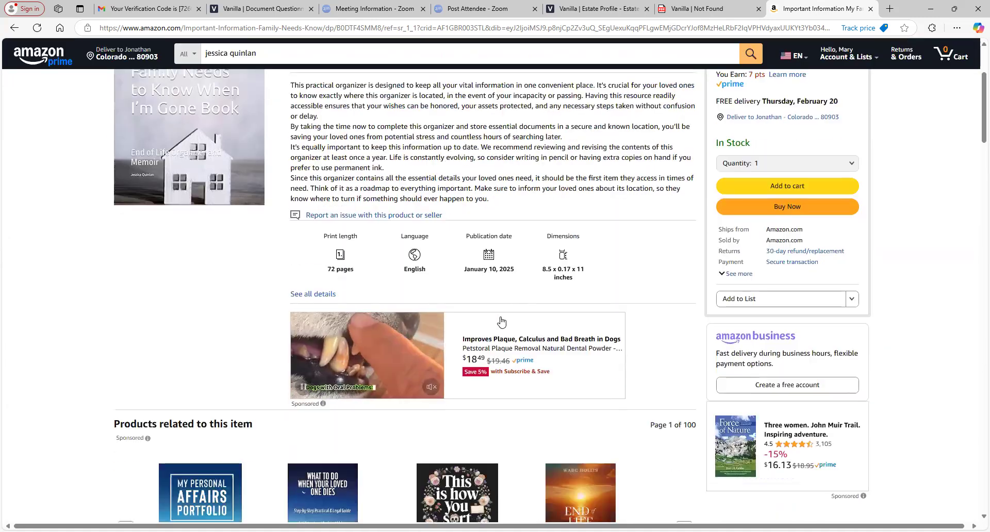
pyautogui.scroll(3, 496, 318)
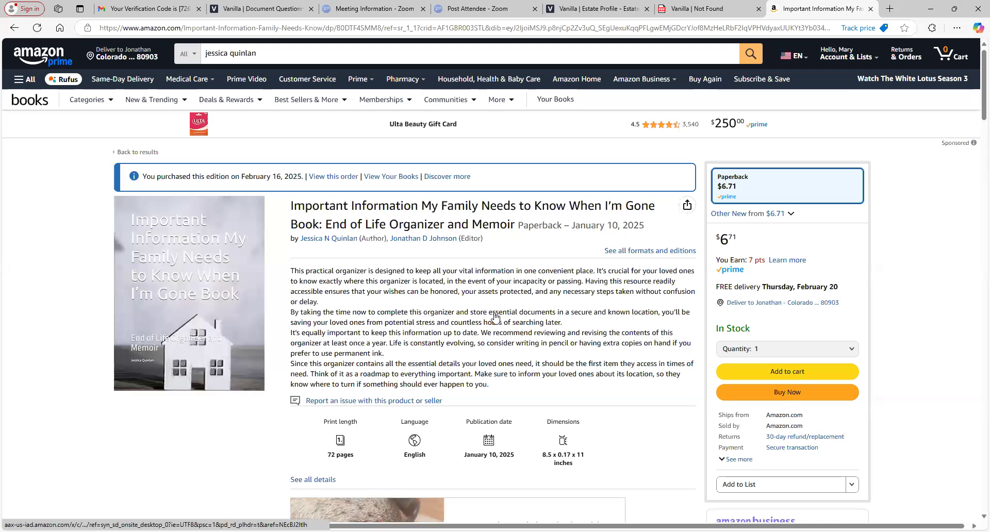